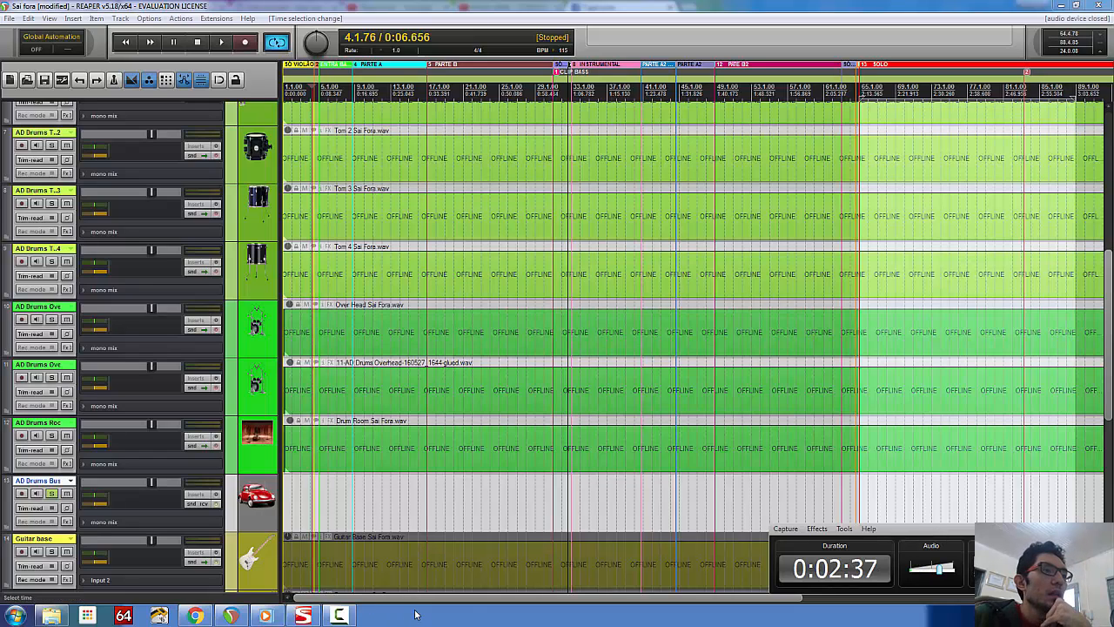
- Switch from REAPER to Windows Media Player and maximize its window
click(265, 617)
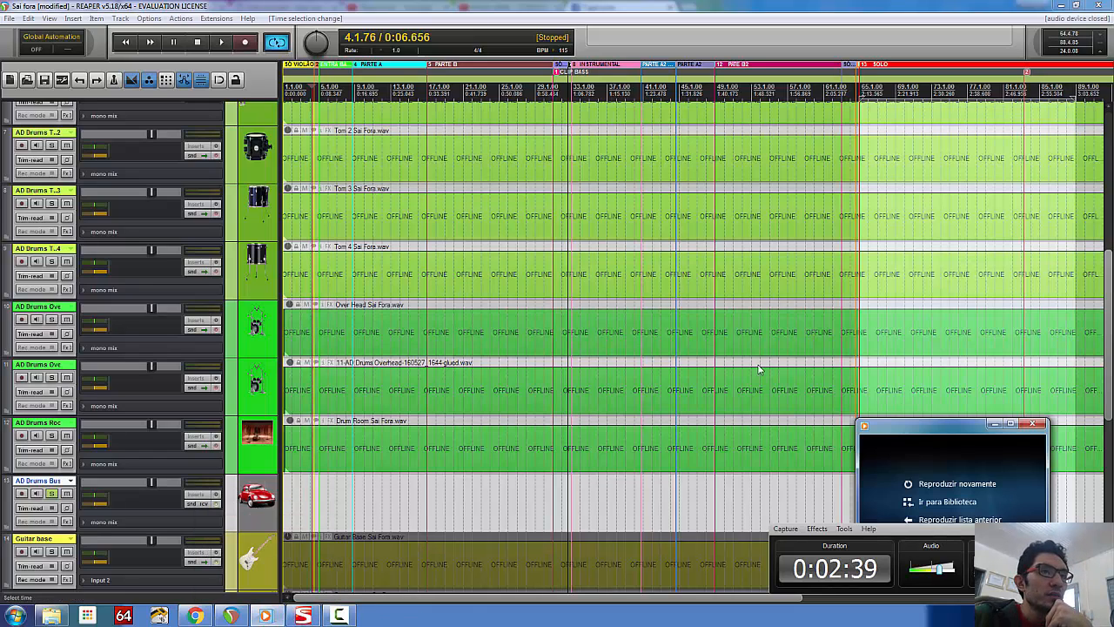
drag(971, 422, 469, 151)
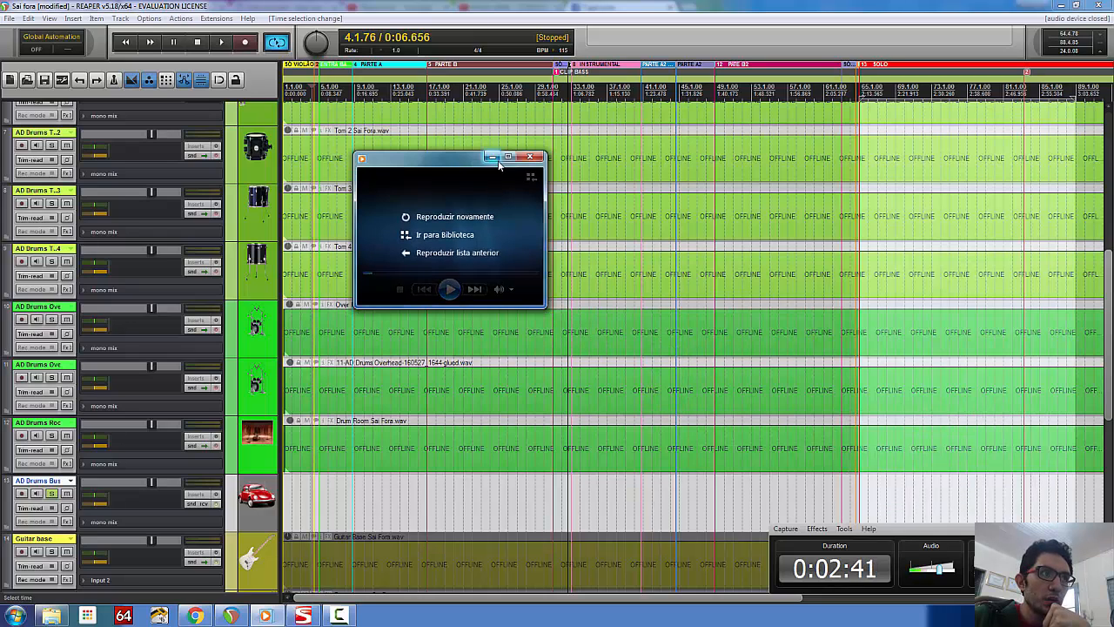
click(511, 157)
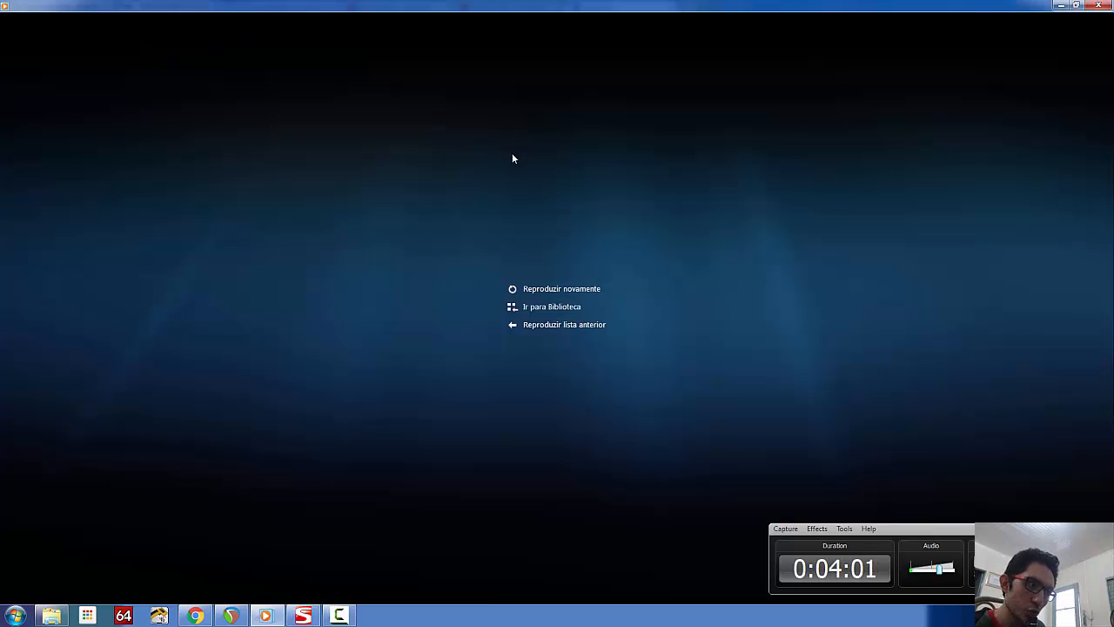
mouse_move(602, 211)
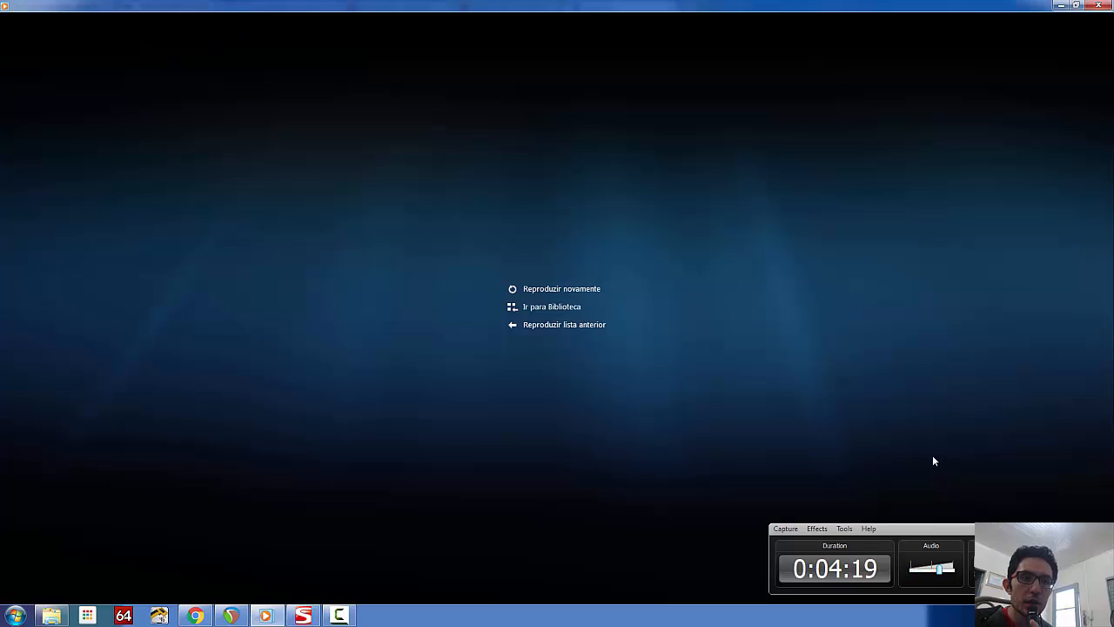
mouse_move(933, 458)
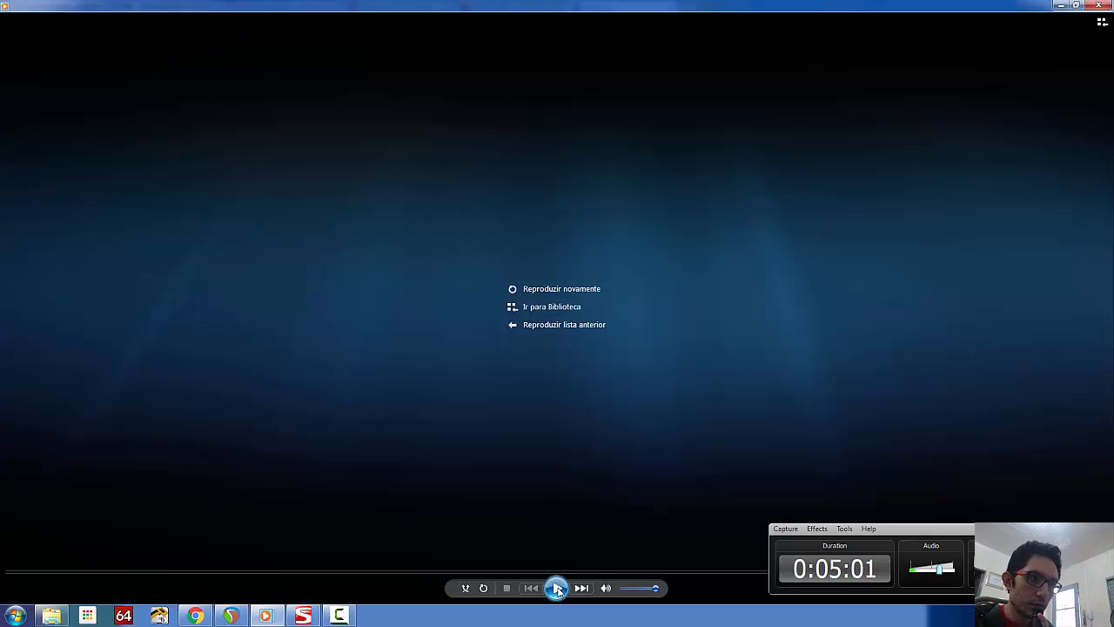
- Play the "Frequenze Audio Test" 20 - 20000 Hz spectrum video, pause it near 2:13 and stop playback
click(557, 588)
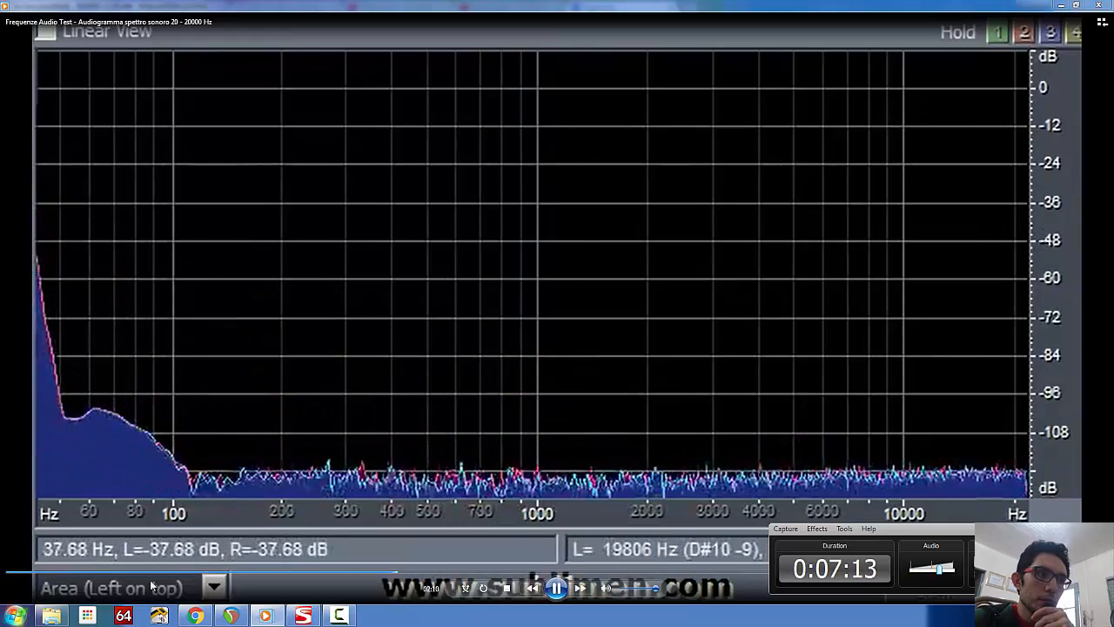
click(556, 588)
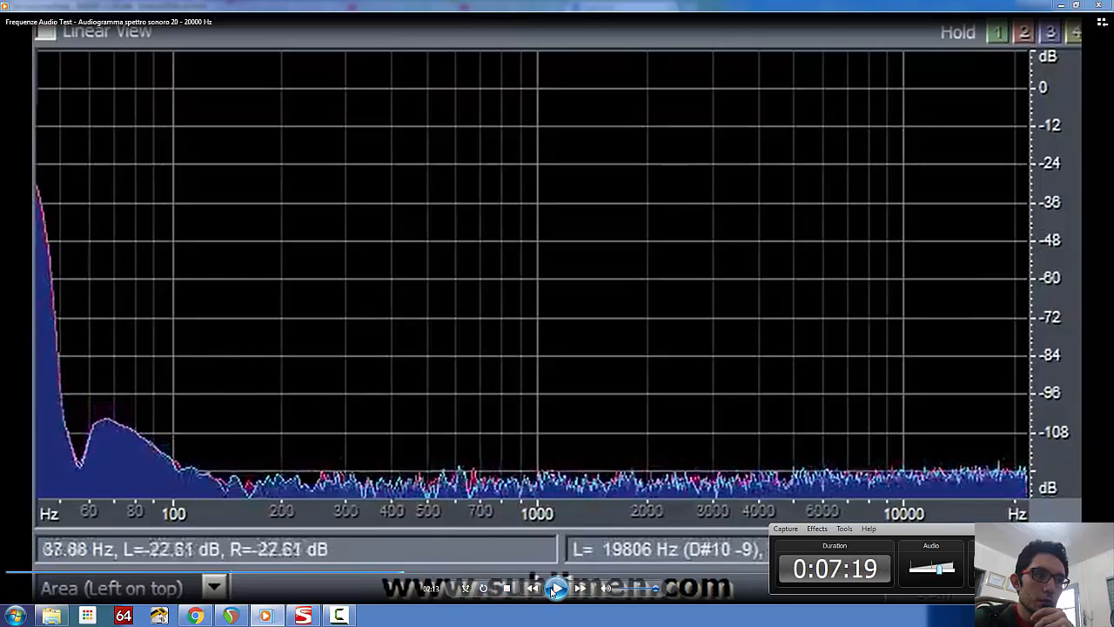
click(506, 587)
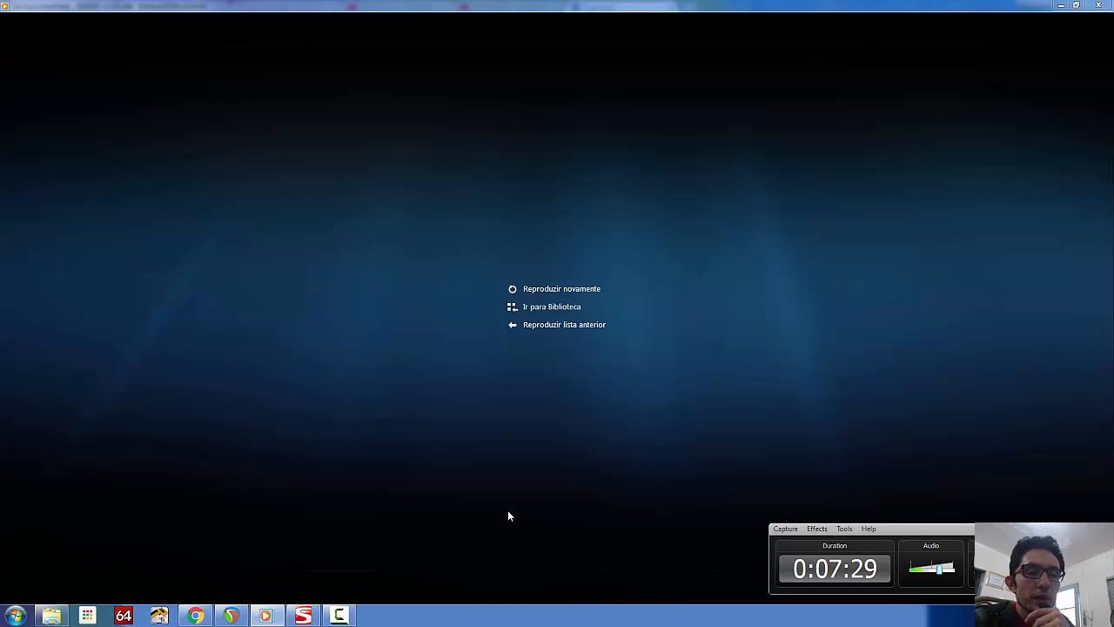
mouse_move(623, 546)
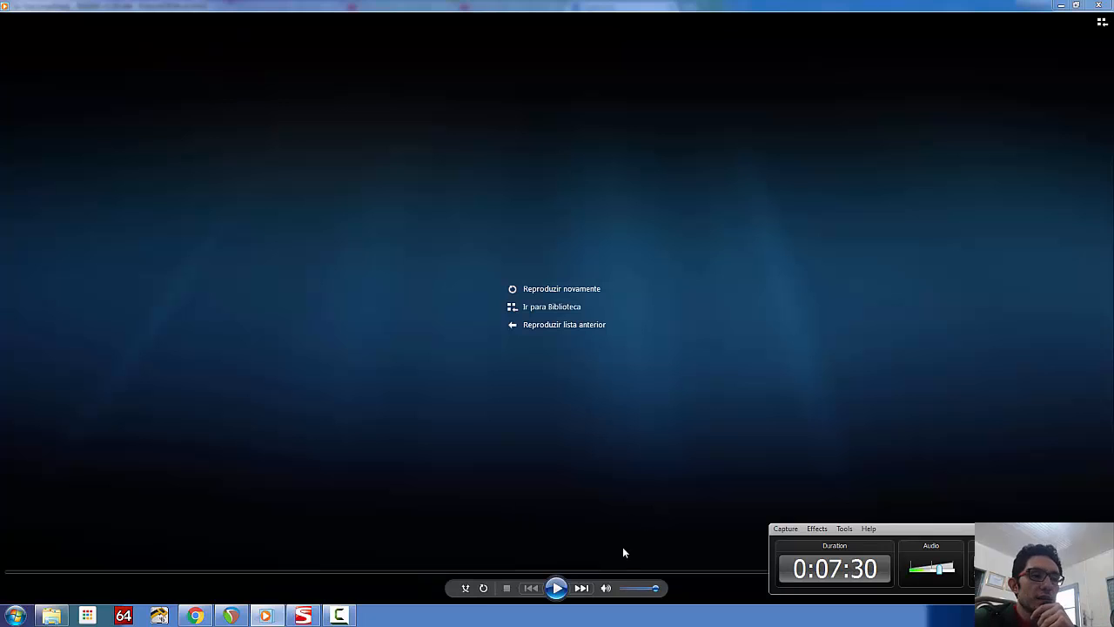
- Replay the frequency sweep from the beginning, pausing at about 50 Hz and again at about 60 Hz
click(561, 591)
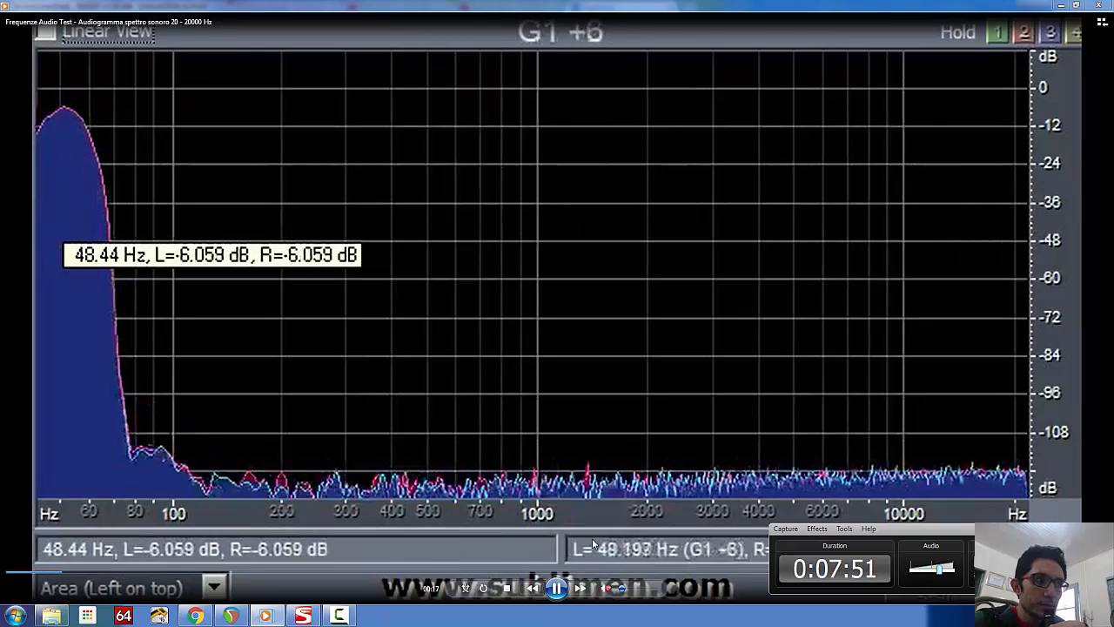
click(558, 590)
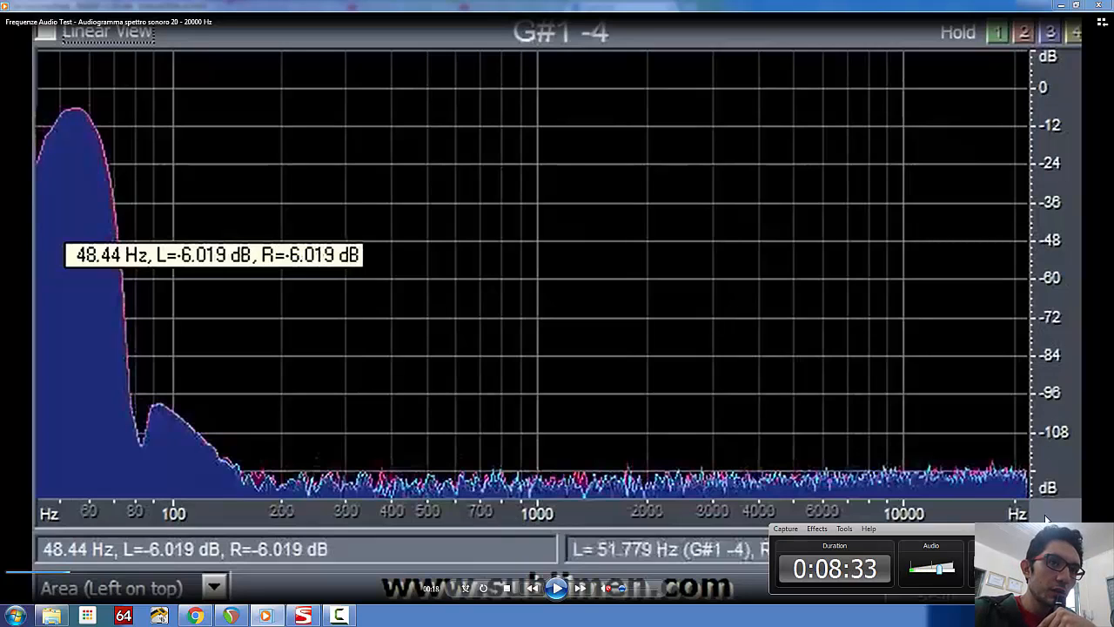
drag(1010, 529, 1006, 567)
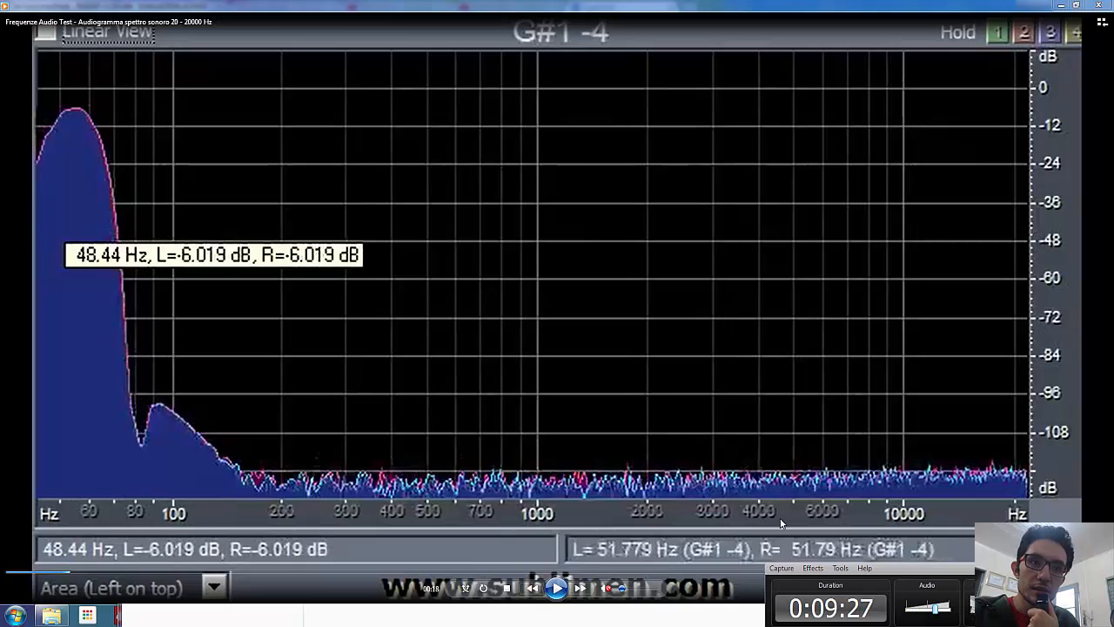
click(557, 589)
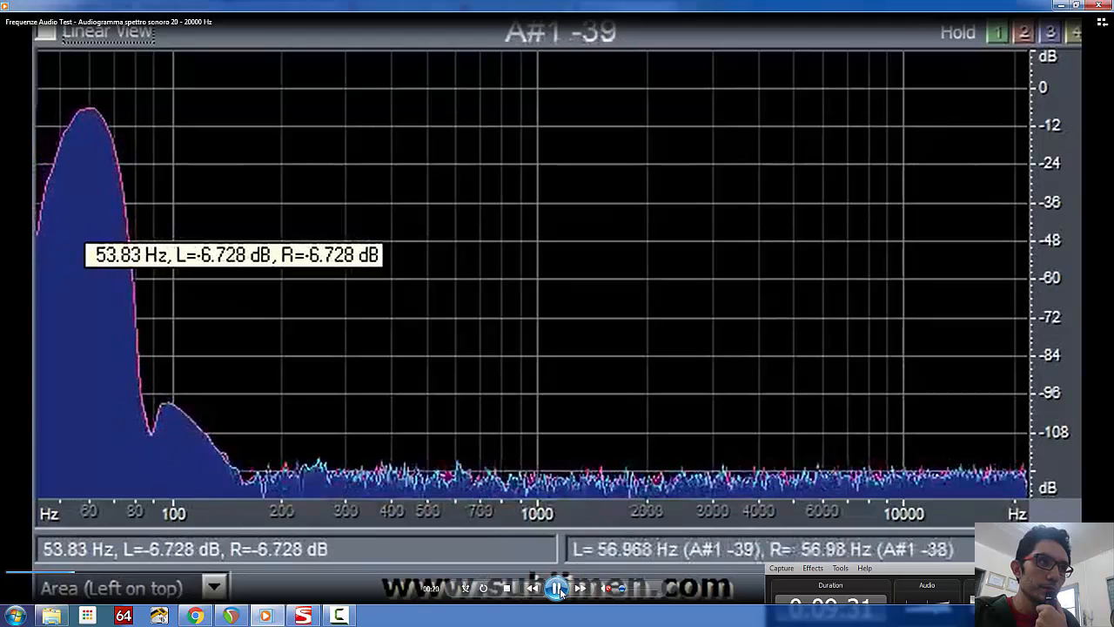
click(557, 589)
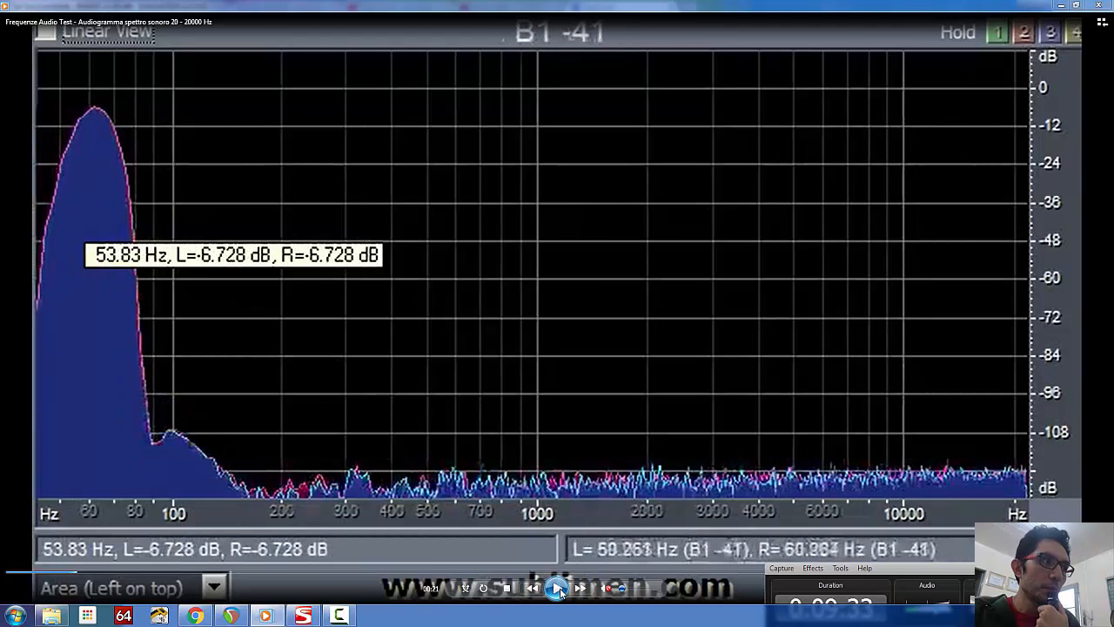
- Continue the frequency sweep through the low mids and pause it at about 480 Hz
click(558, 588)
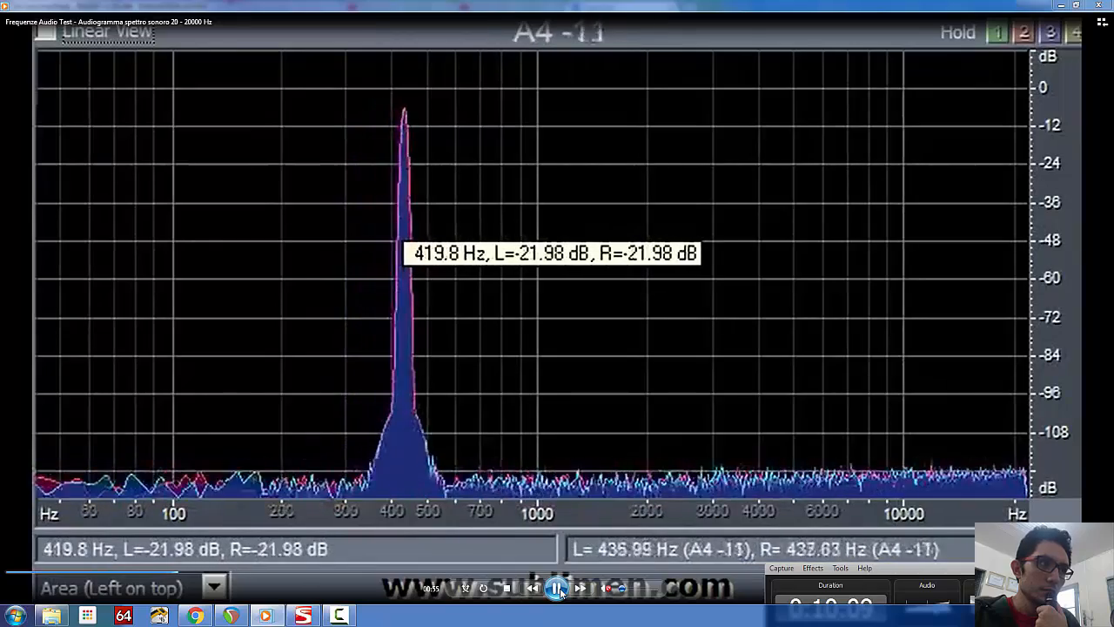
click(558, 589)
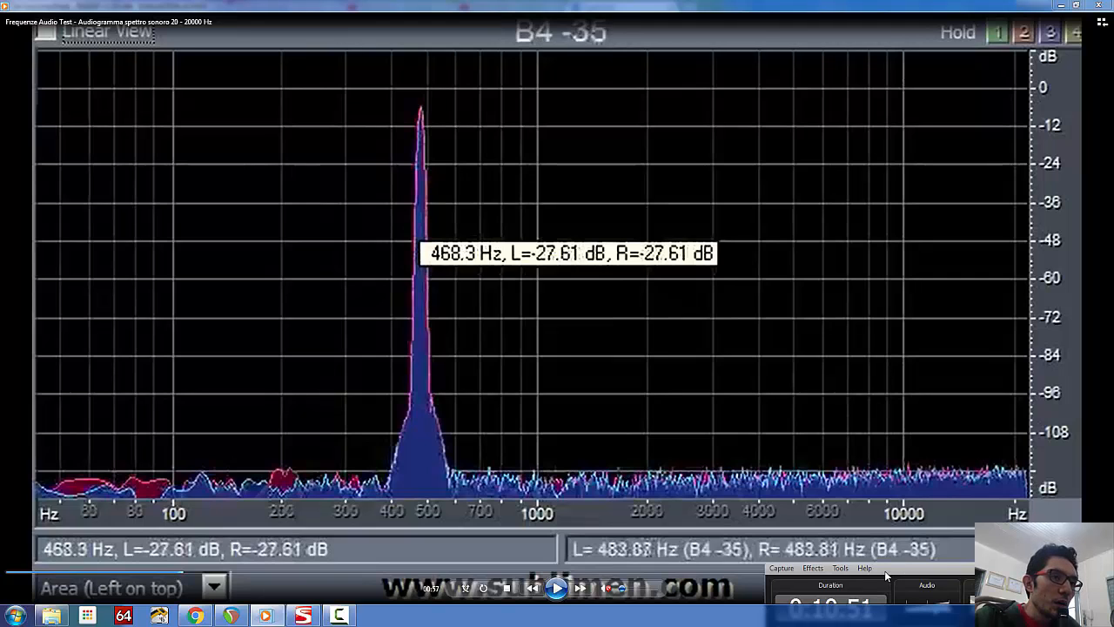
drag(886, 574, 814, 424)
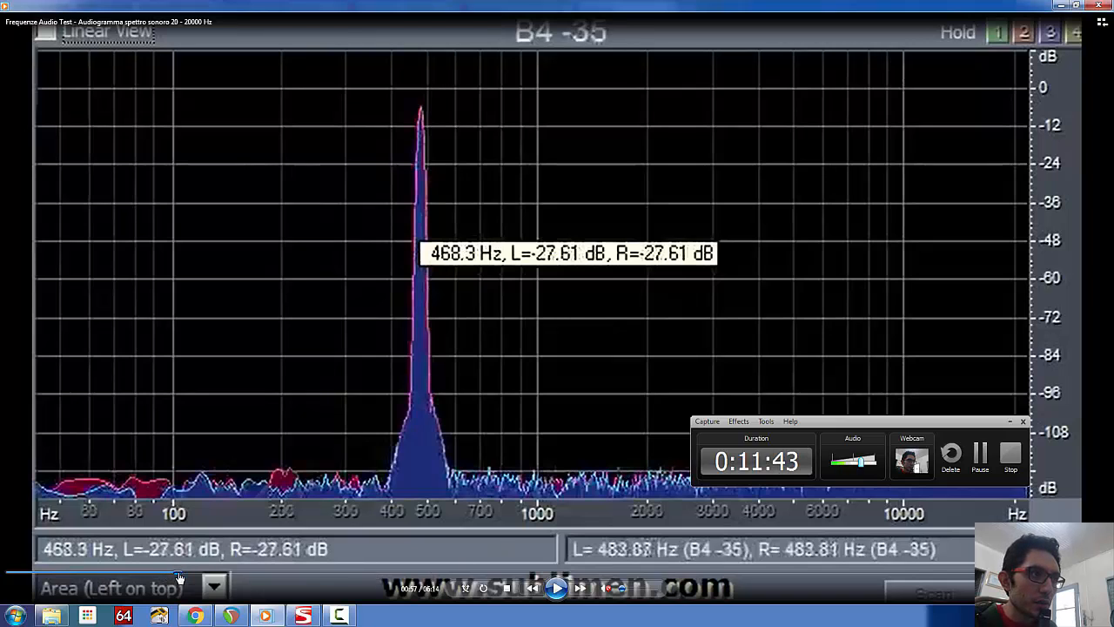
- Hold the sweep at about 471 Hz (A#4) and show the video in full screen
click(557, 589)
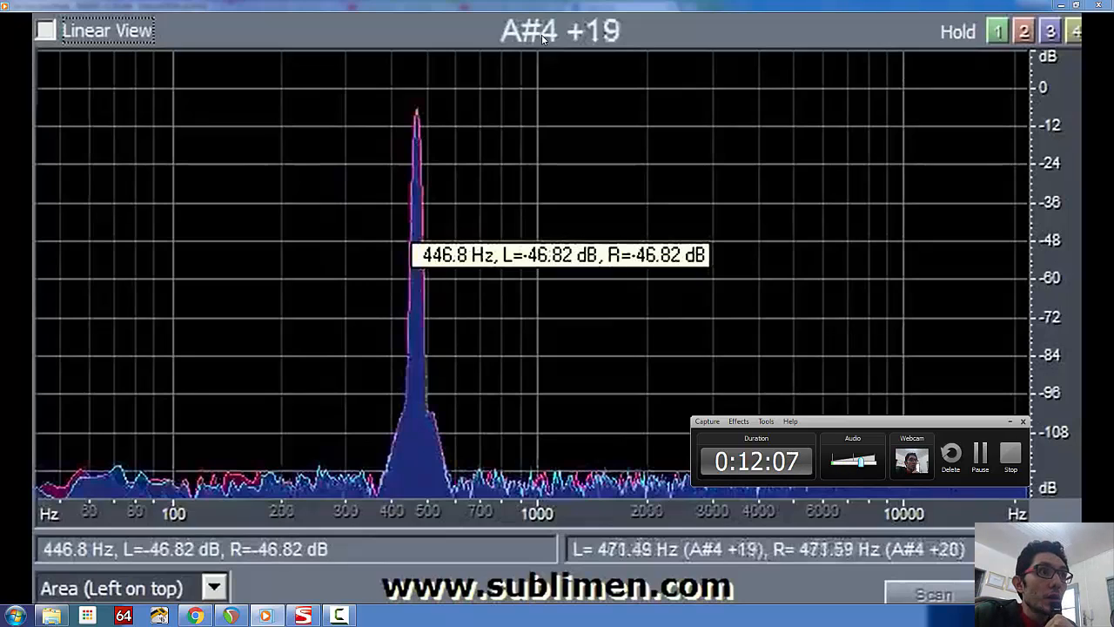
mouse_move(550, 42)
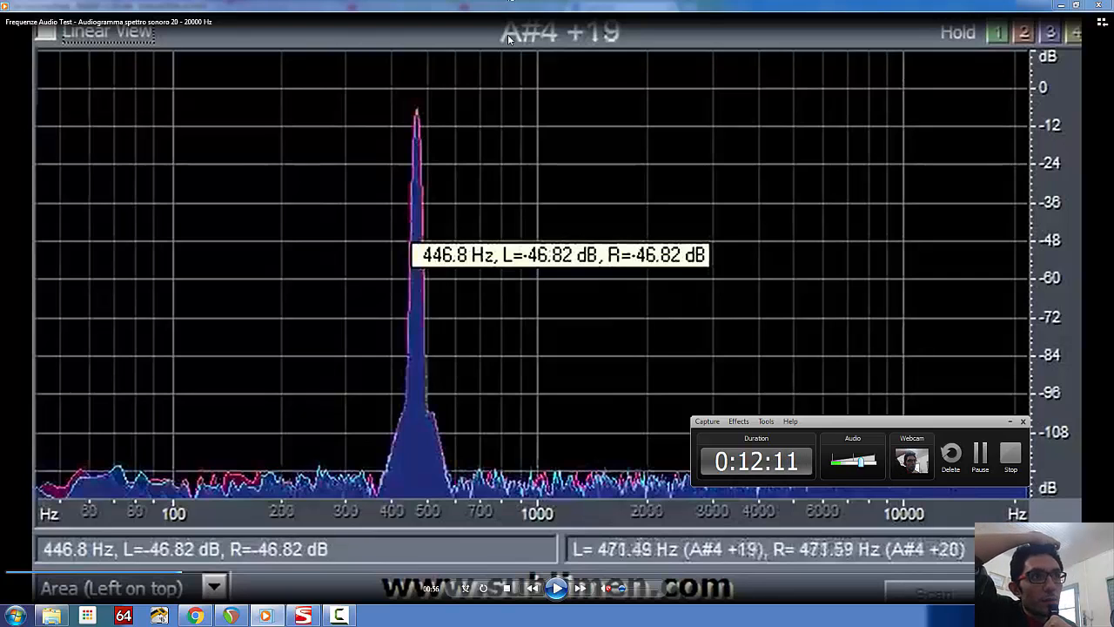
right_click(504, 123)
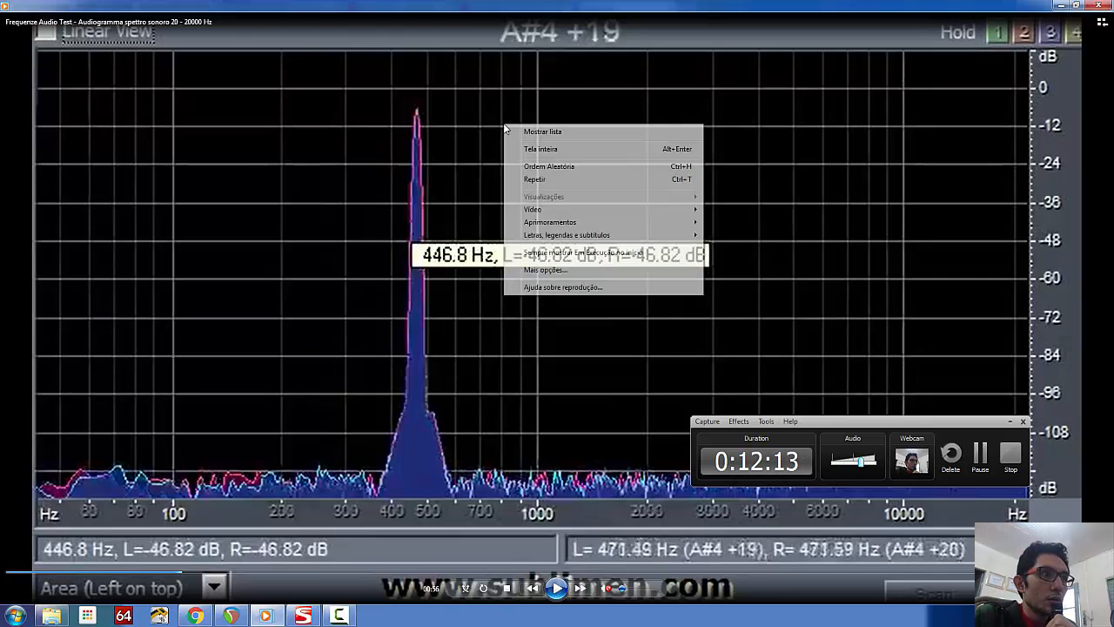
click(558, 152)
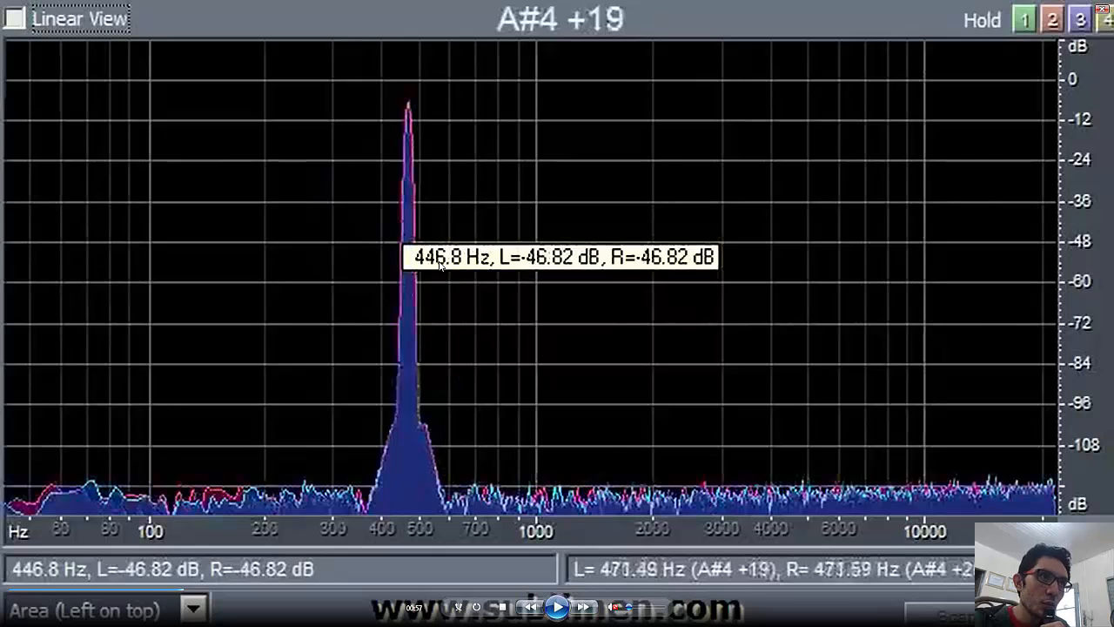
- Resume the full-screen frequency sweep and pause it at about 920 Hz, near 1:08
click(562, 607)
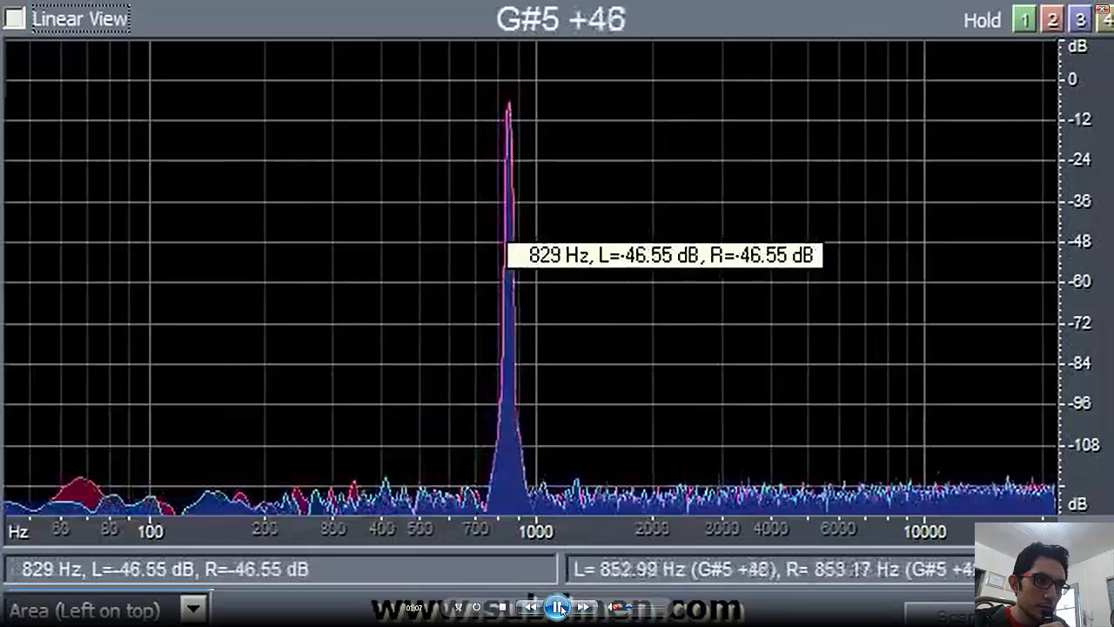
click(561, 609)
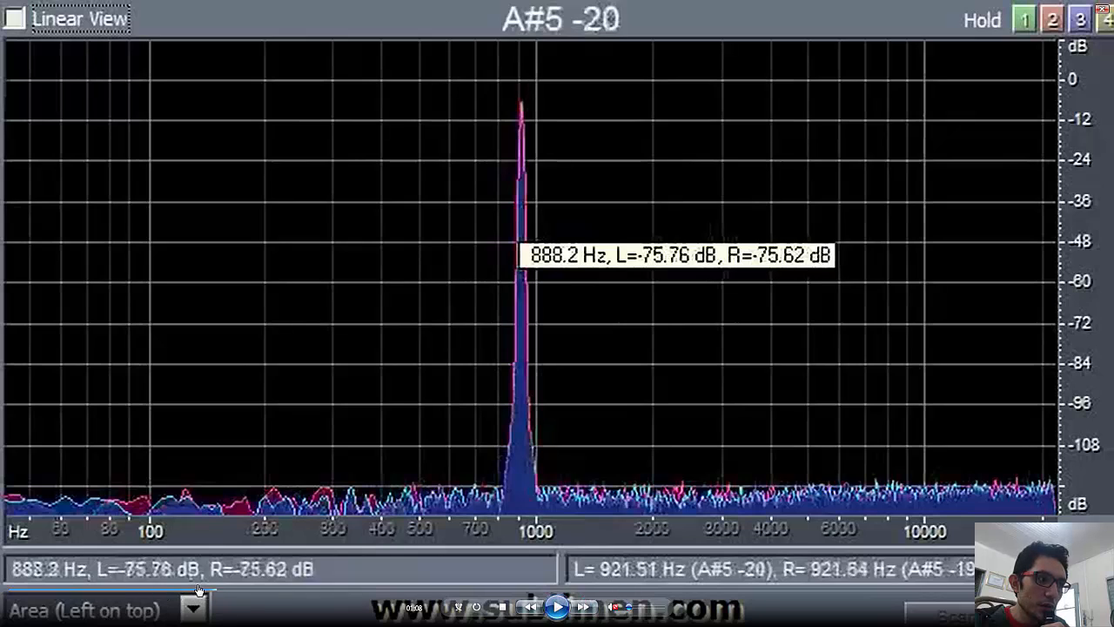
drag(215, 593, 211, 594)
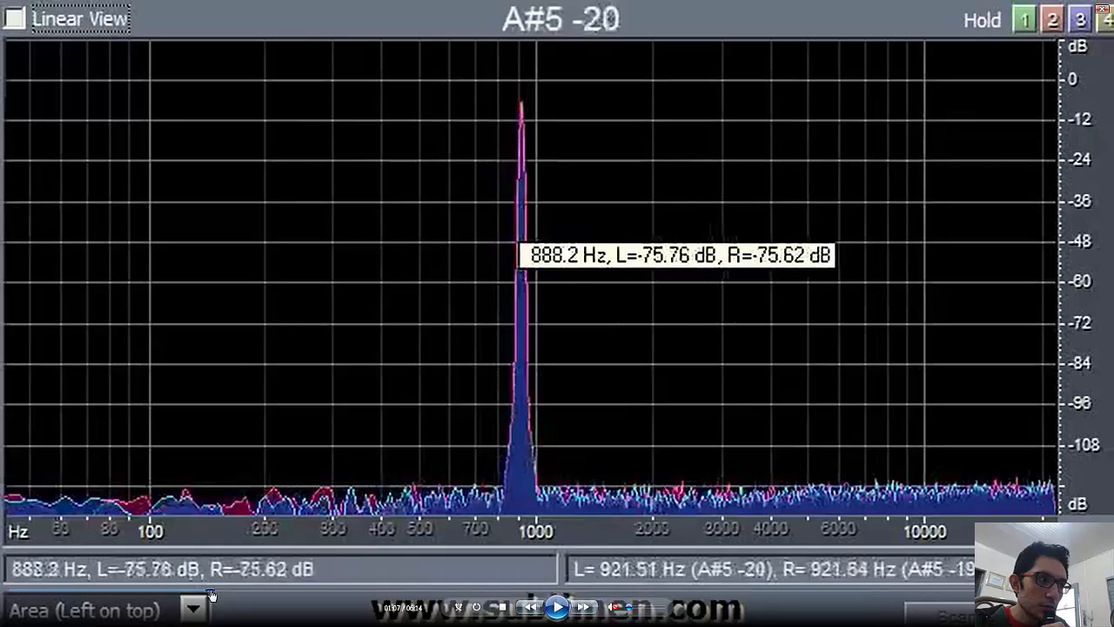
click(558, 607)
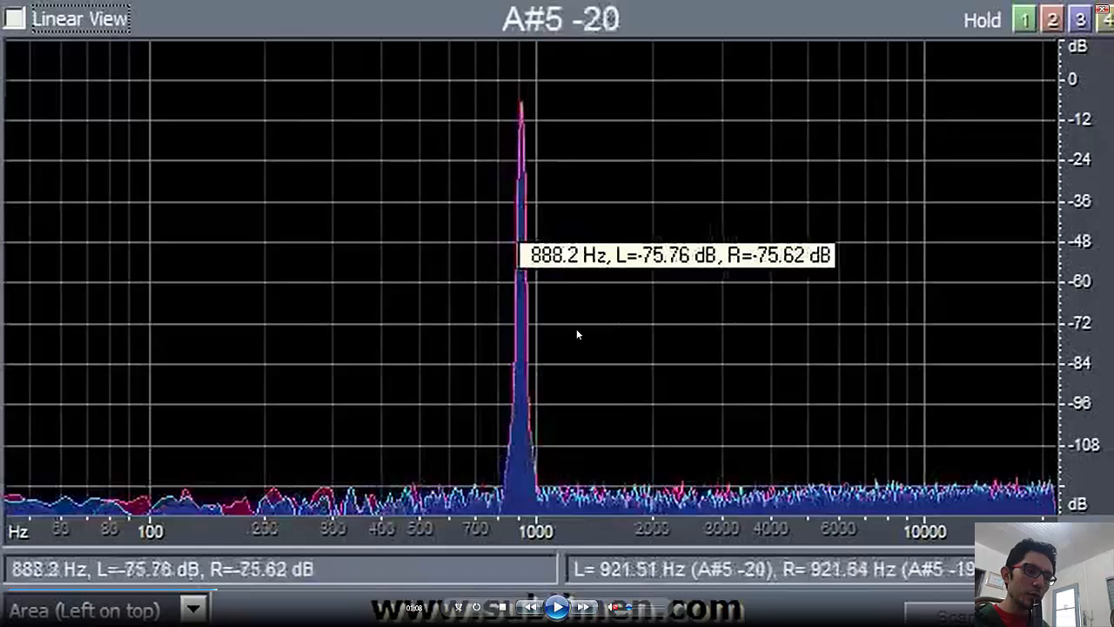
- Continue the sweep, pause it at about 1760 Hz (A6) and leave full screen
click(555, 615)
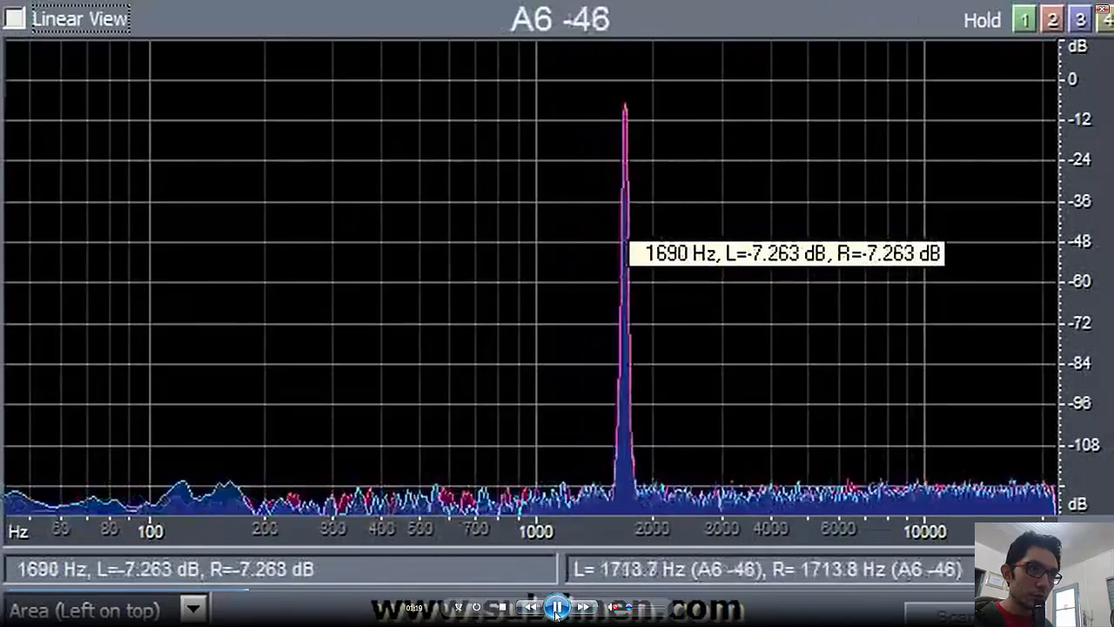
click(557, 609)
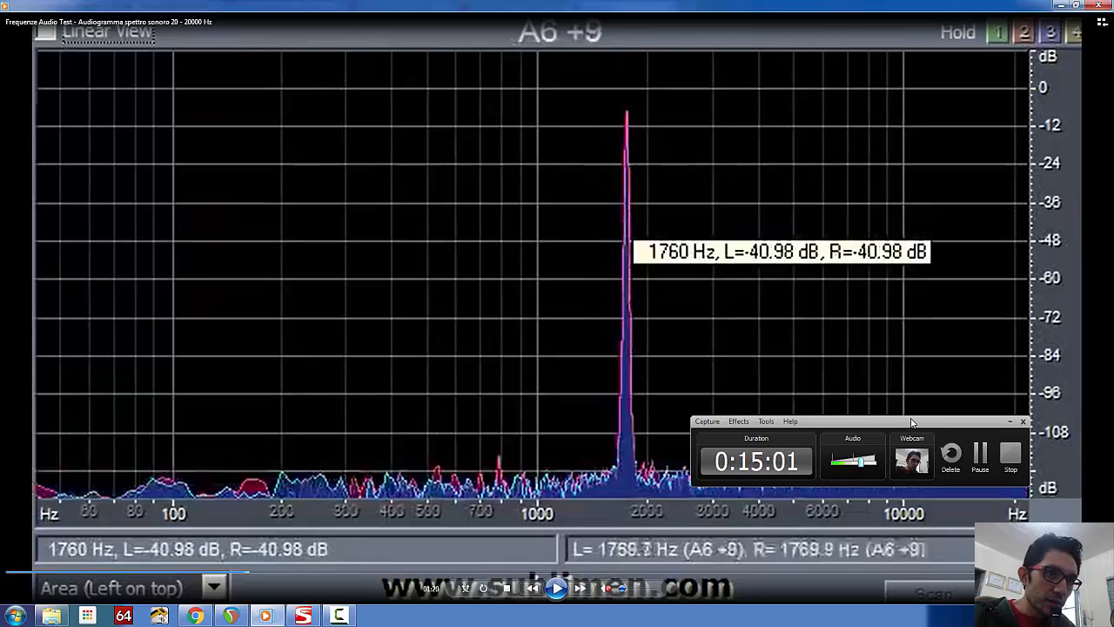
drag(911, 422, 912, 520)
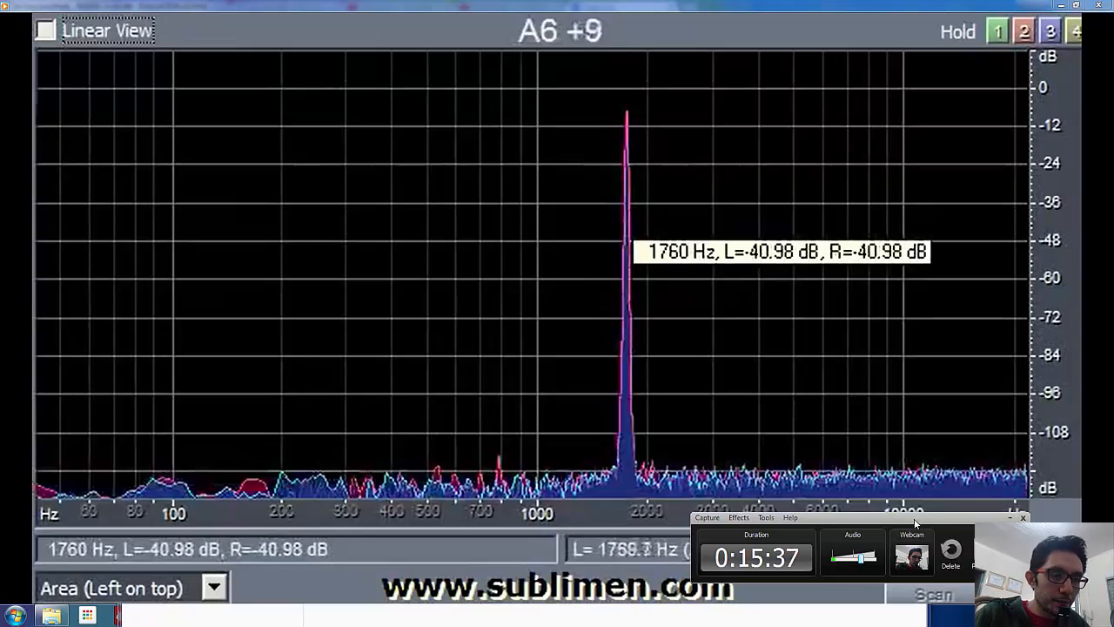
mouse_move(906, 524)
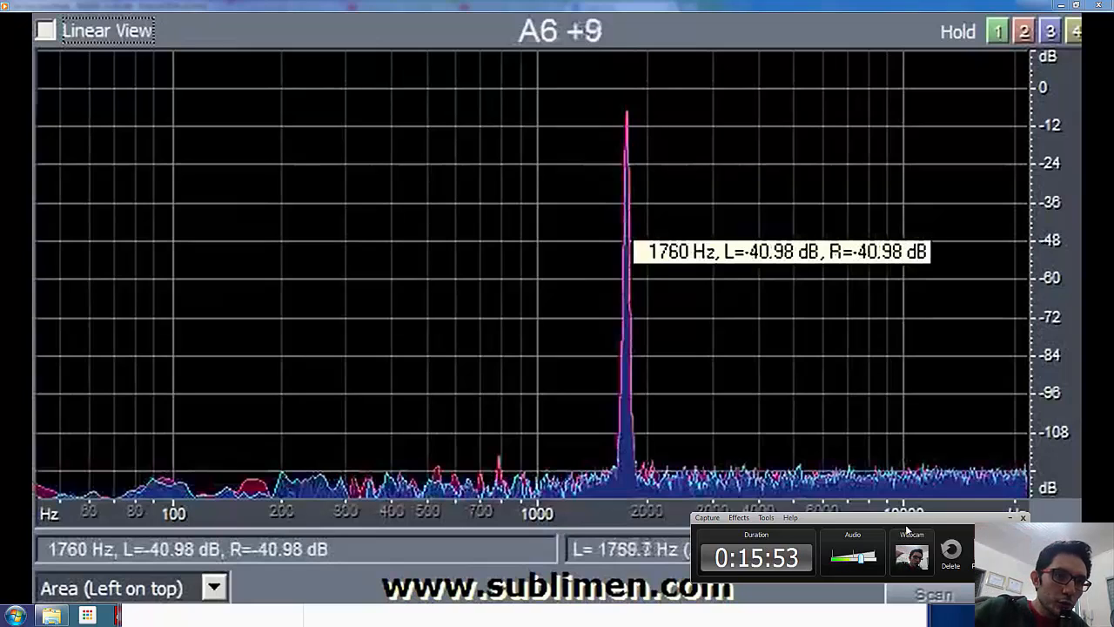
mouse_move(598, 543)
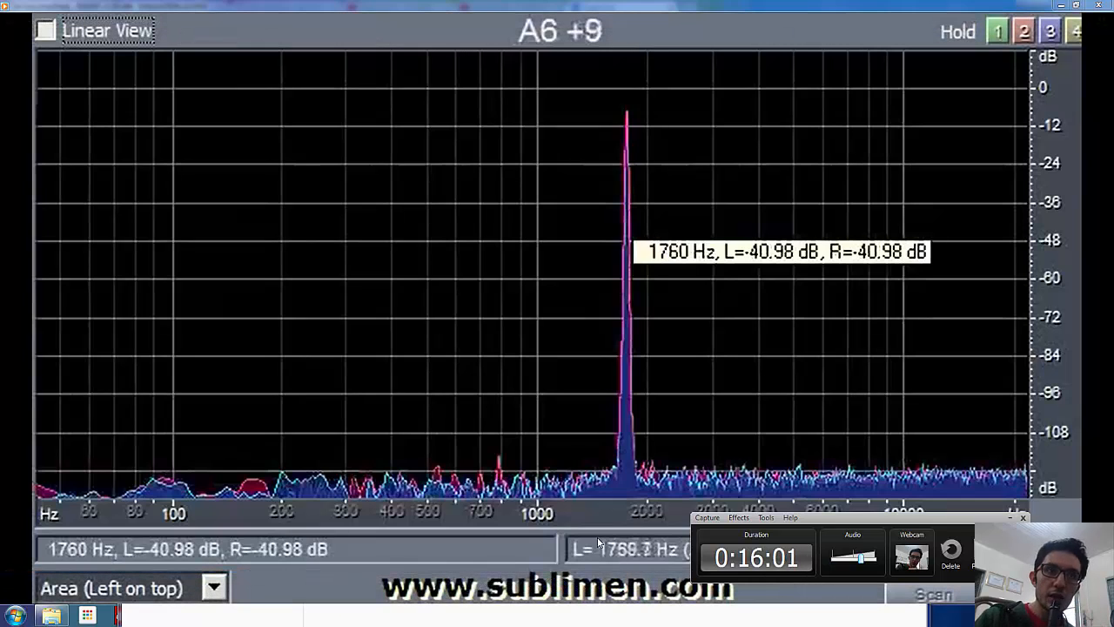
- Close the media player to return to the REAPER project, and place the edit cursor at 4.1.36 (0:06.450)
click(1098, 7)
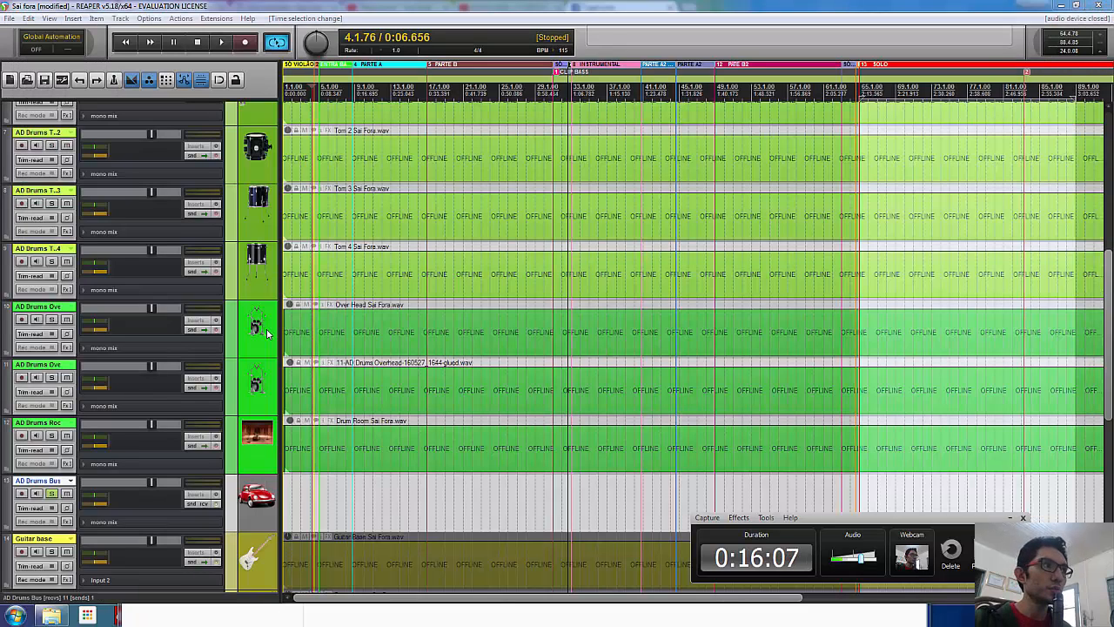
click(327, 9)
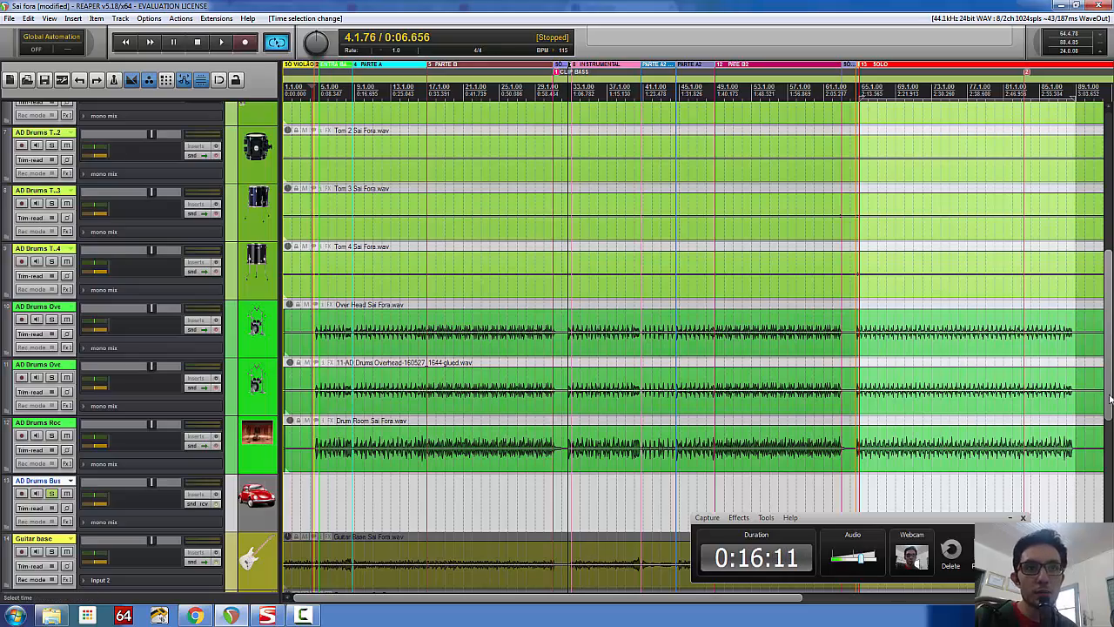
scroll(1110, 252, up, 8)
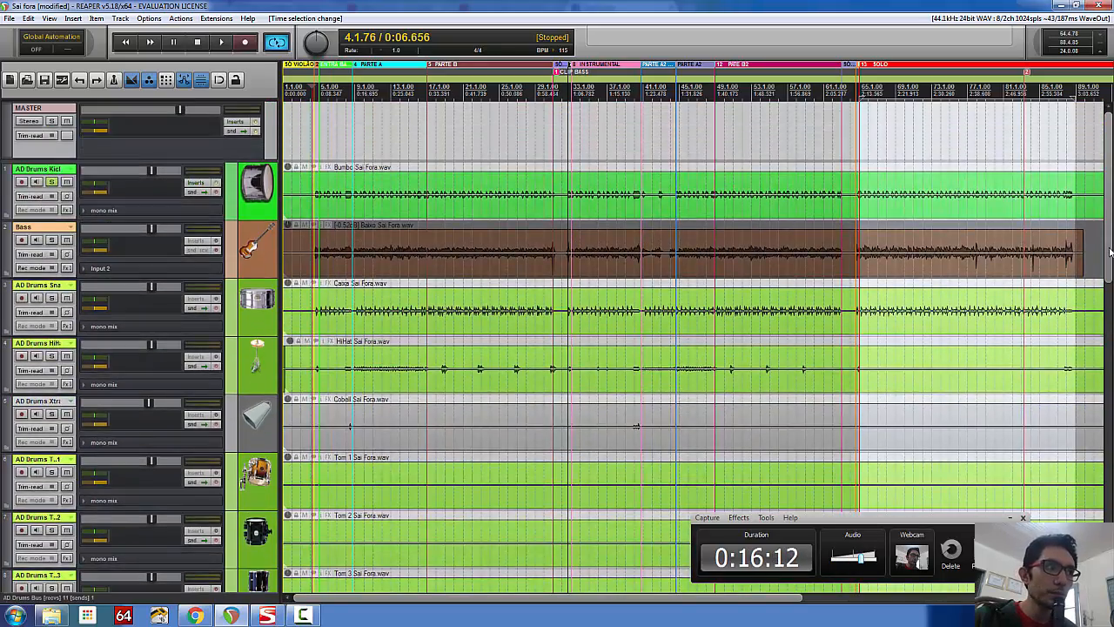
drag(1110, 253, 1109, 497)
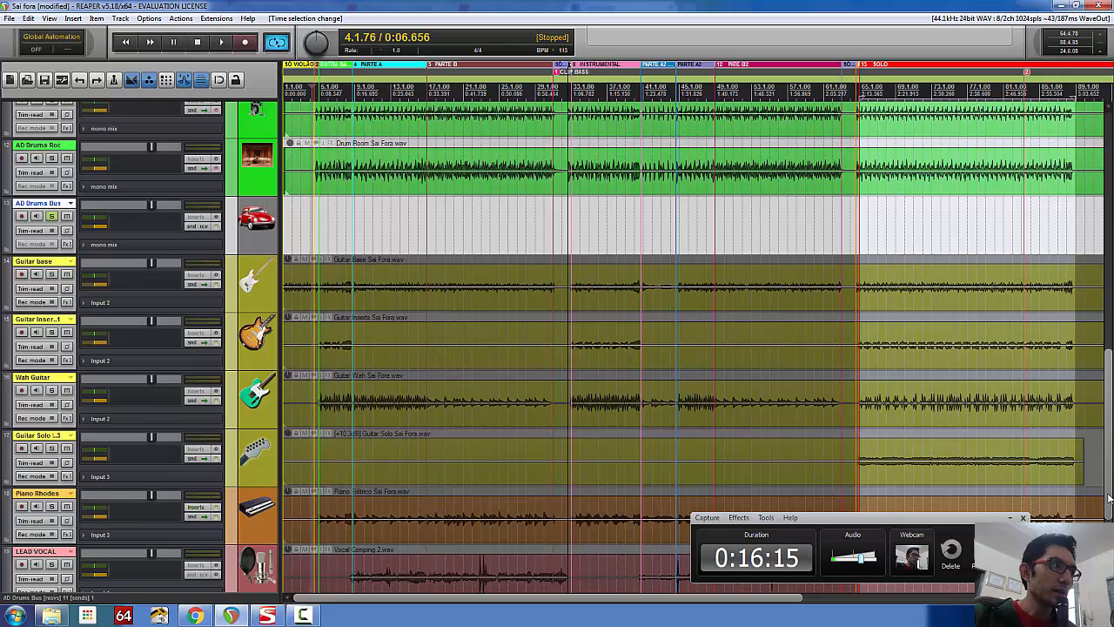
click(311, 235)
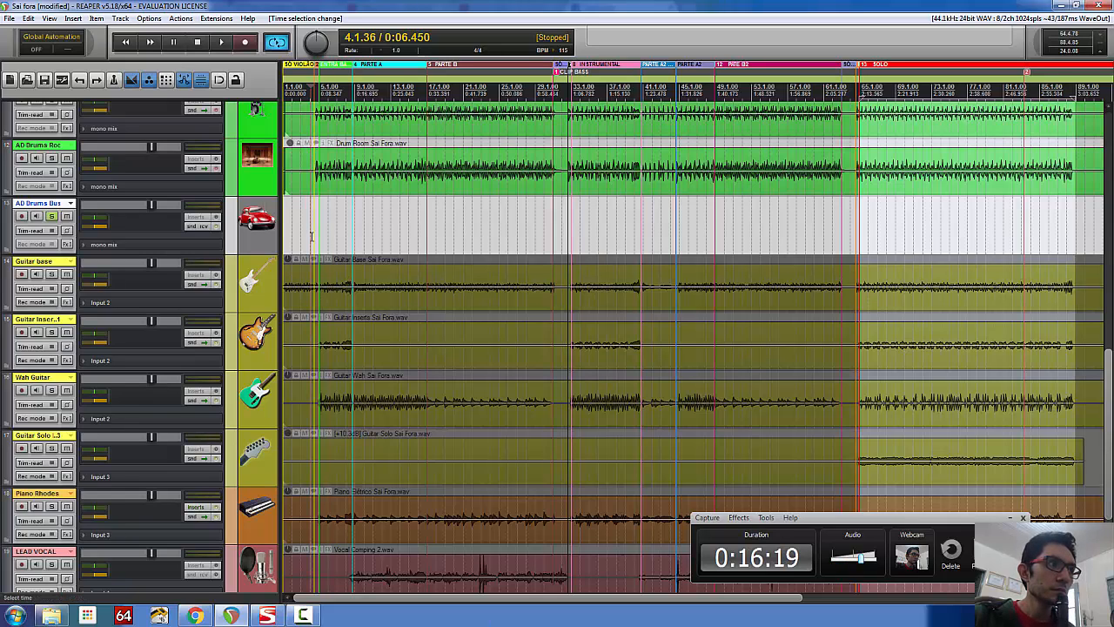
- Mark the opening bars as the time selection from 1.1.00 to 4.1.36 and rename the first region "SÓ GUITARRA"
drag(310, 235, 270, 235)
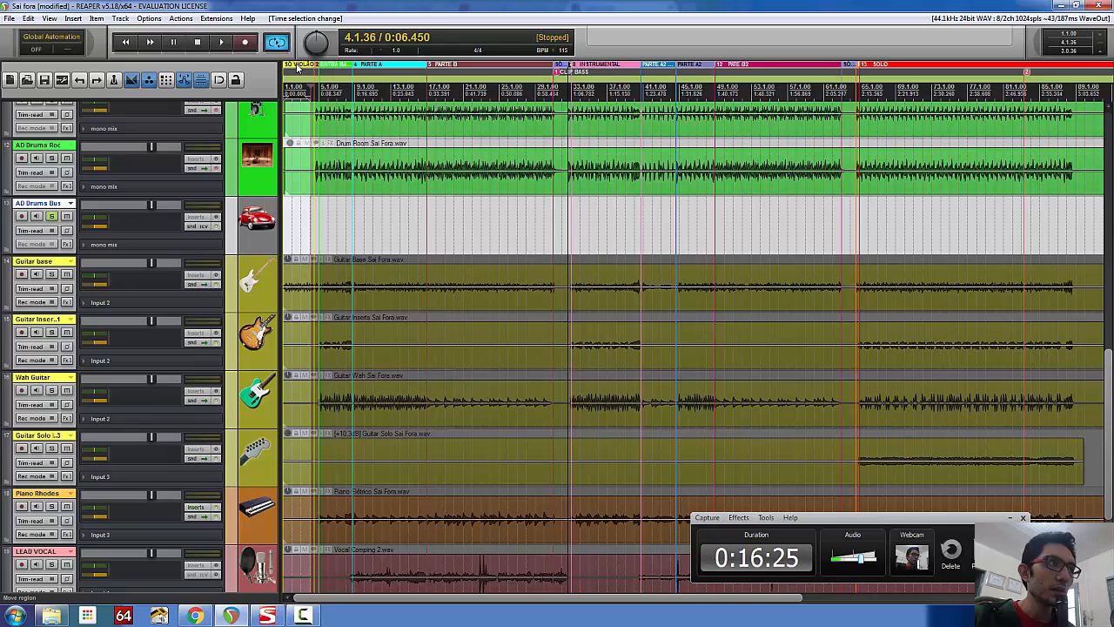
right_click(297, 69)
click(327, 72)
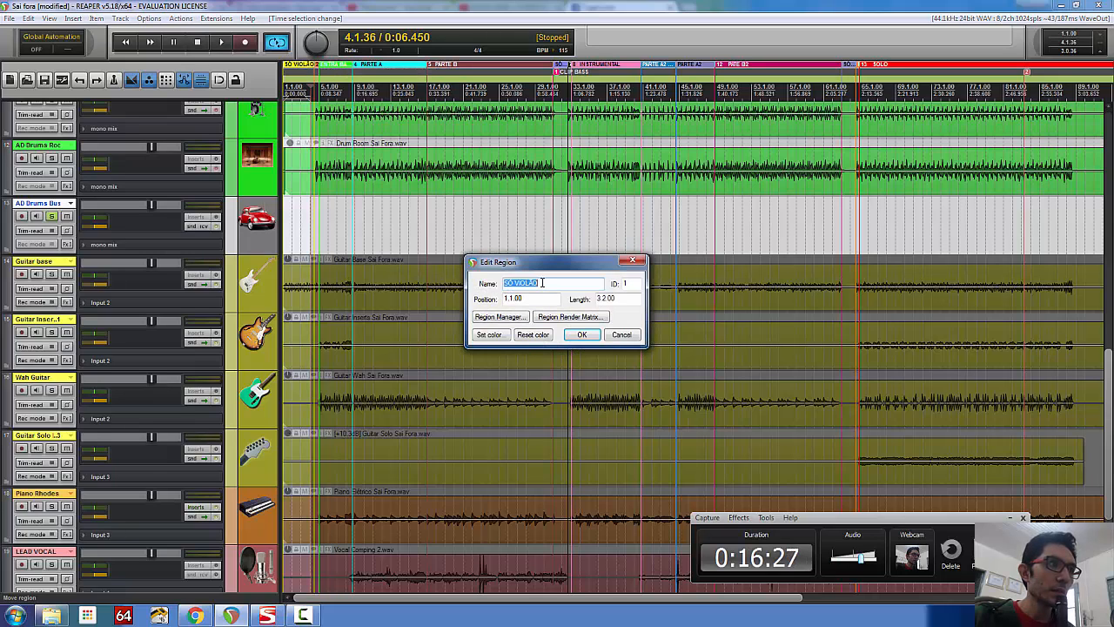
drag(540, 283, 516, 283)
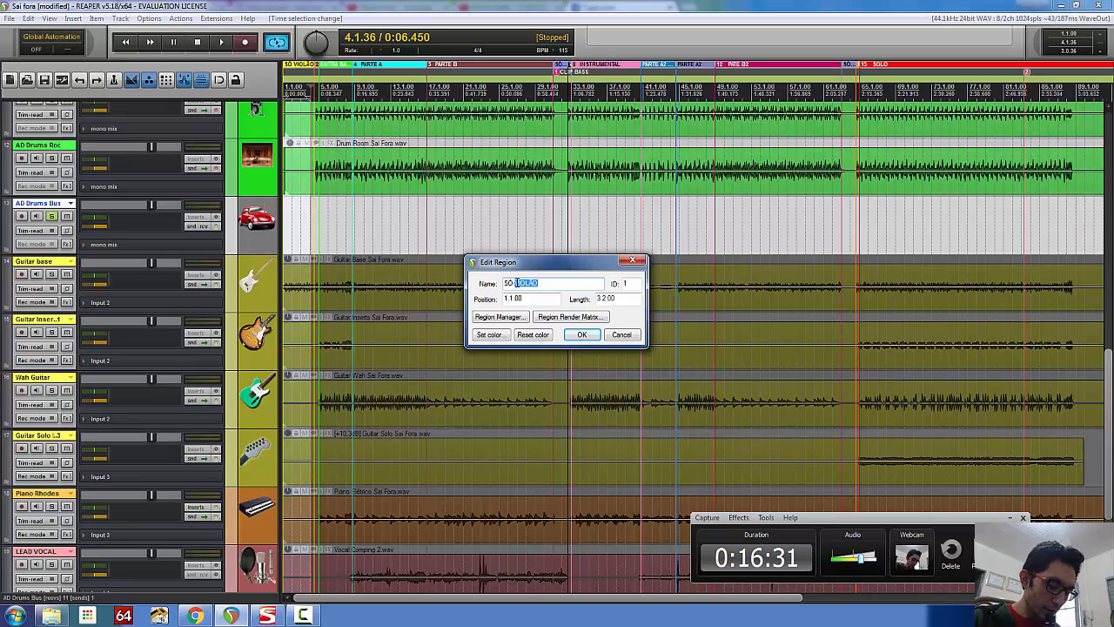
text(gu)
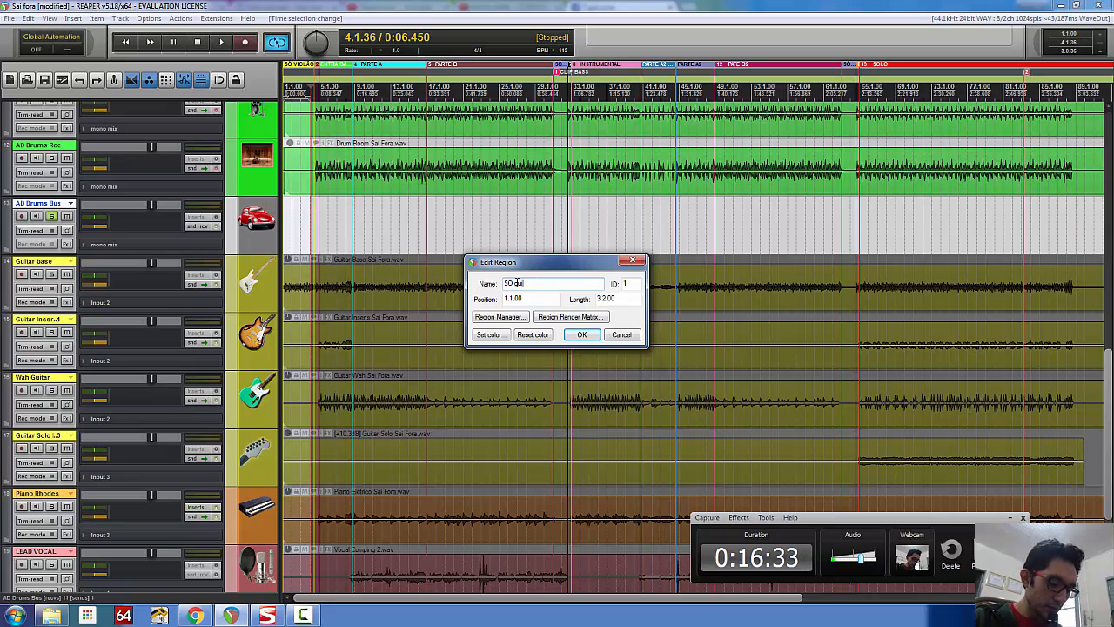
text(itar)
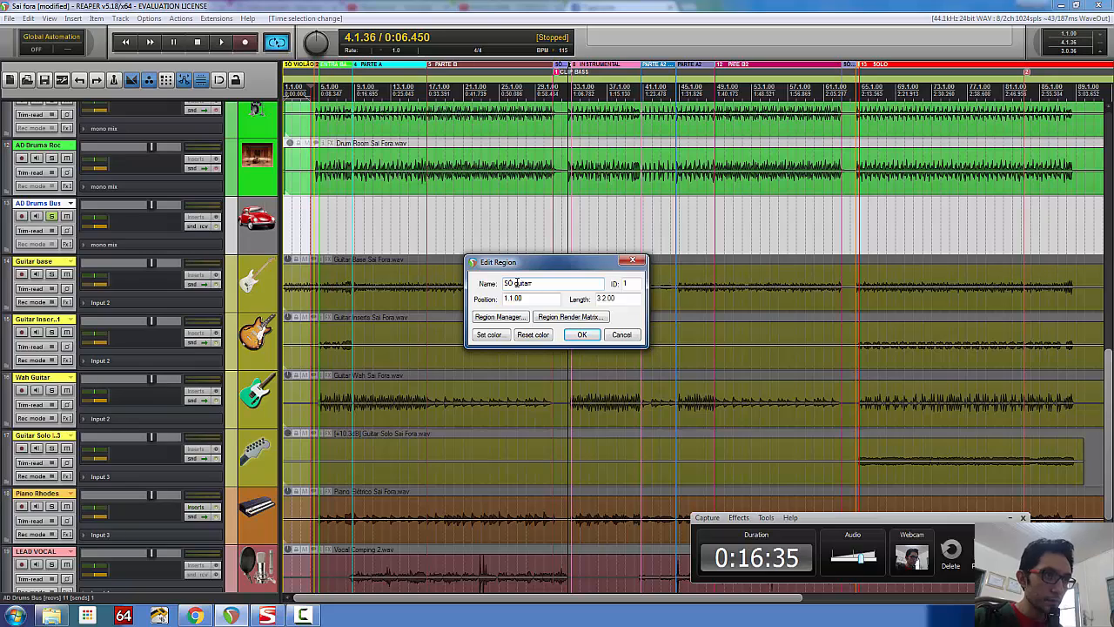
key(BackSpace)
key(BackSpace)
key(BackSpace)
key(BackSpace)
key(BackSpace)
key(BackSpace)
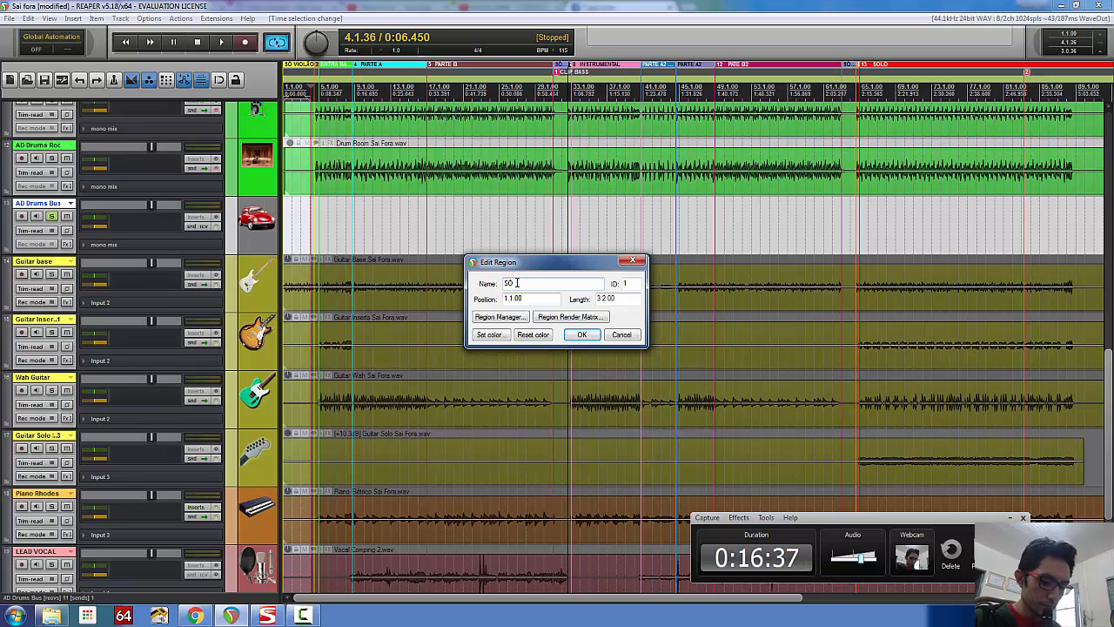
text(GUIT)
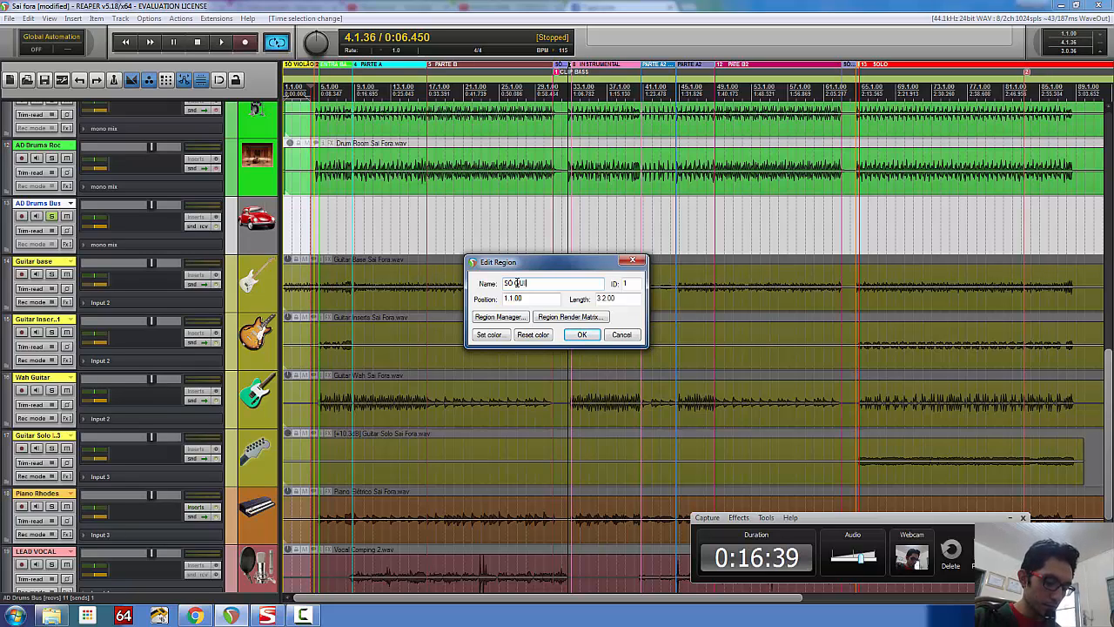
text(ARRA)
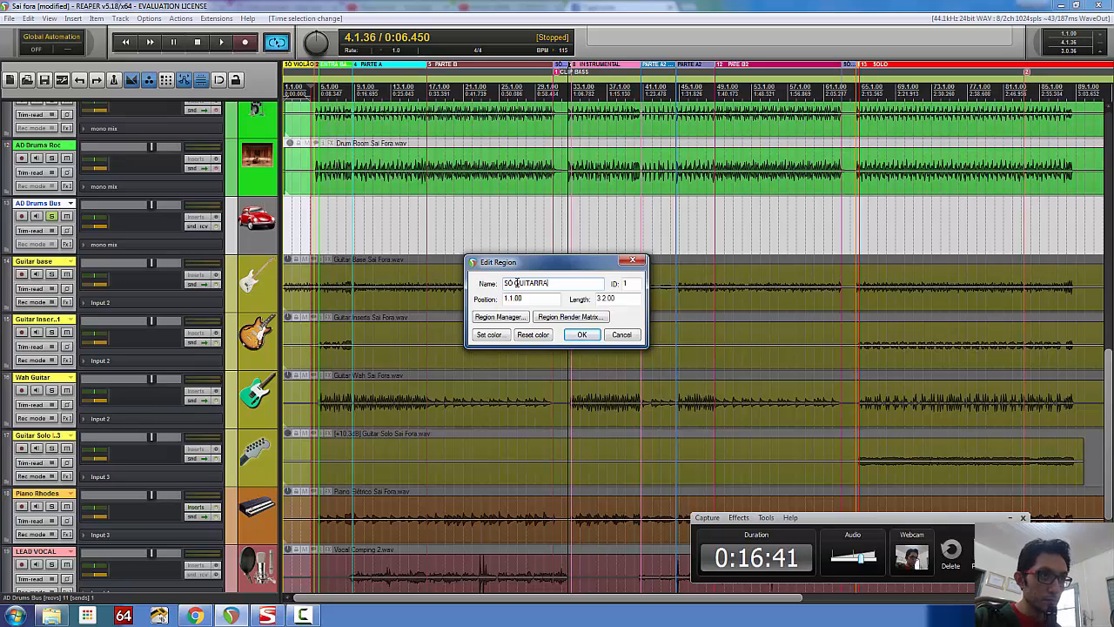
click(580, 334)
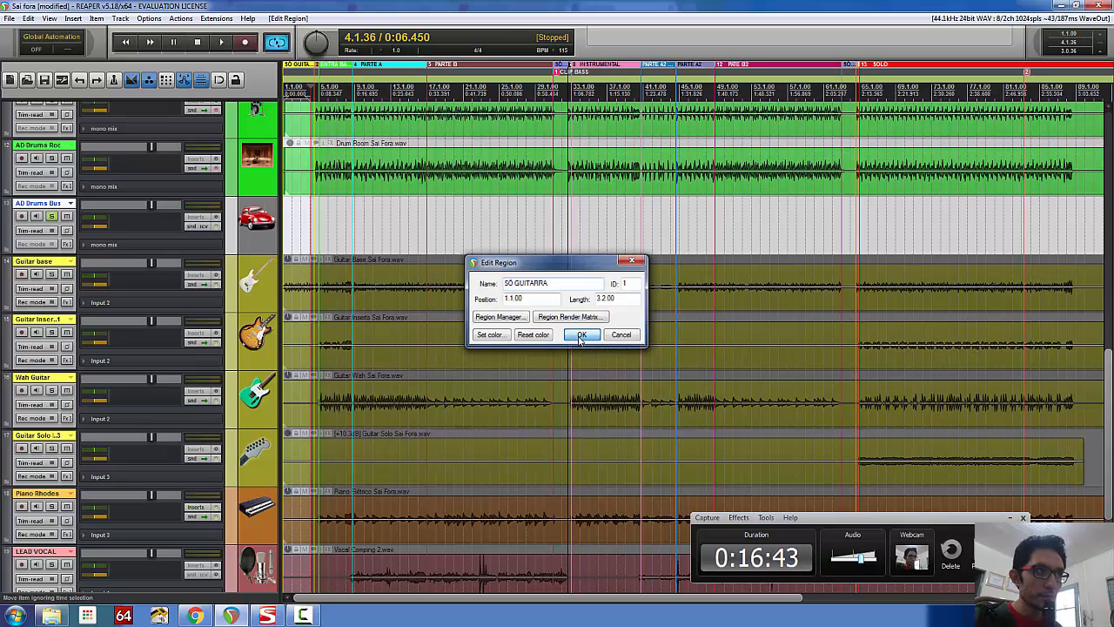
- Return to the project start and solo the Guitar base track instead of AD Drums Bus
click(127, 43)
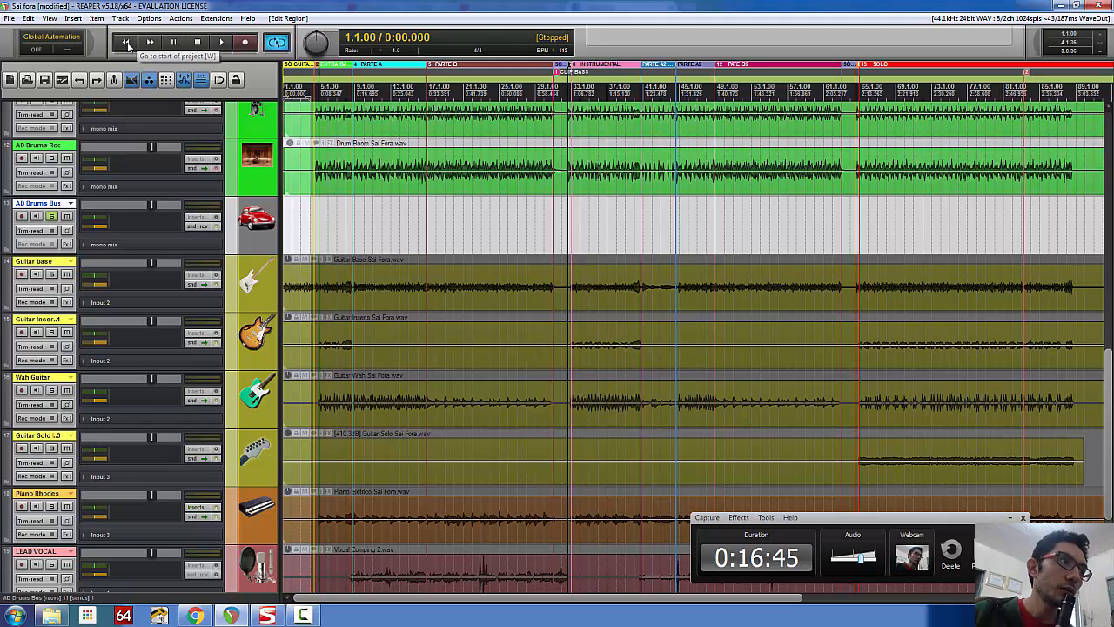
click(52, 273)
click(52, 216)
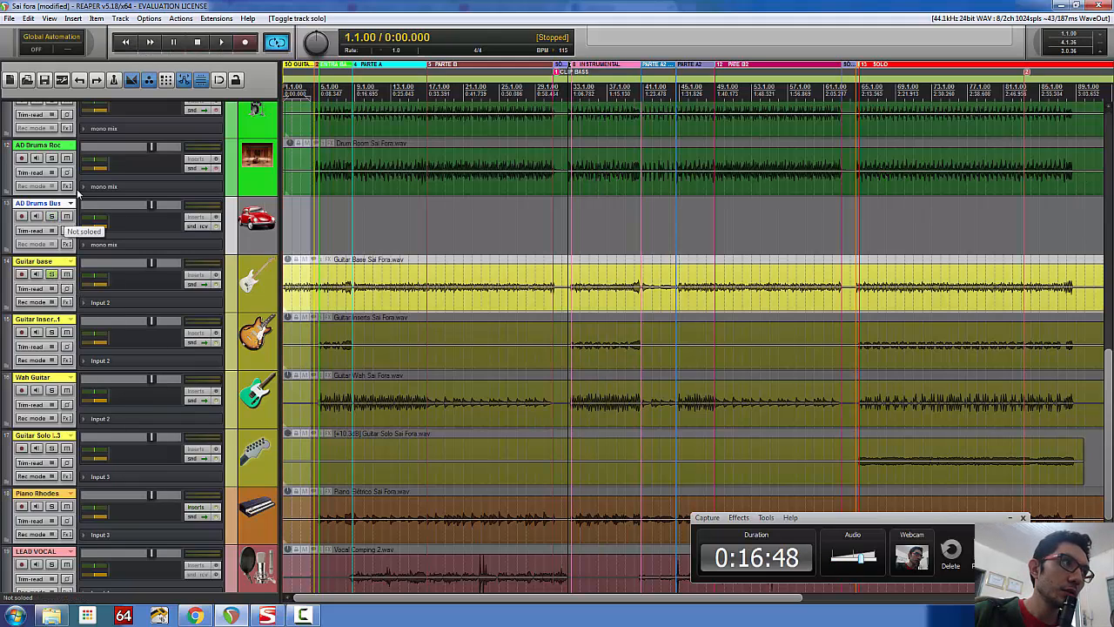
- Play the intro in a loop and extend the time selection to about the end of the SÓ GUITARRA region
click(223, 43)
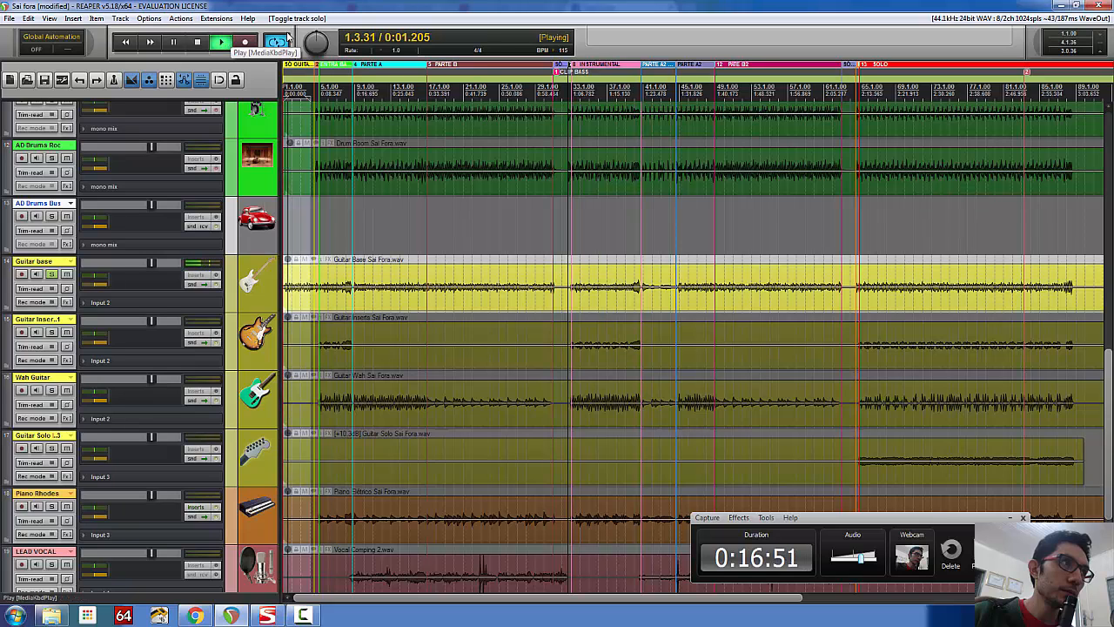
scroll(457, 388, up, 3)
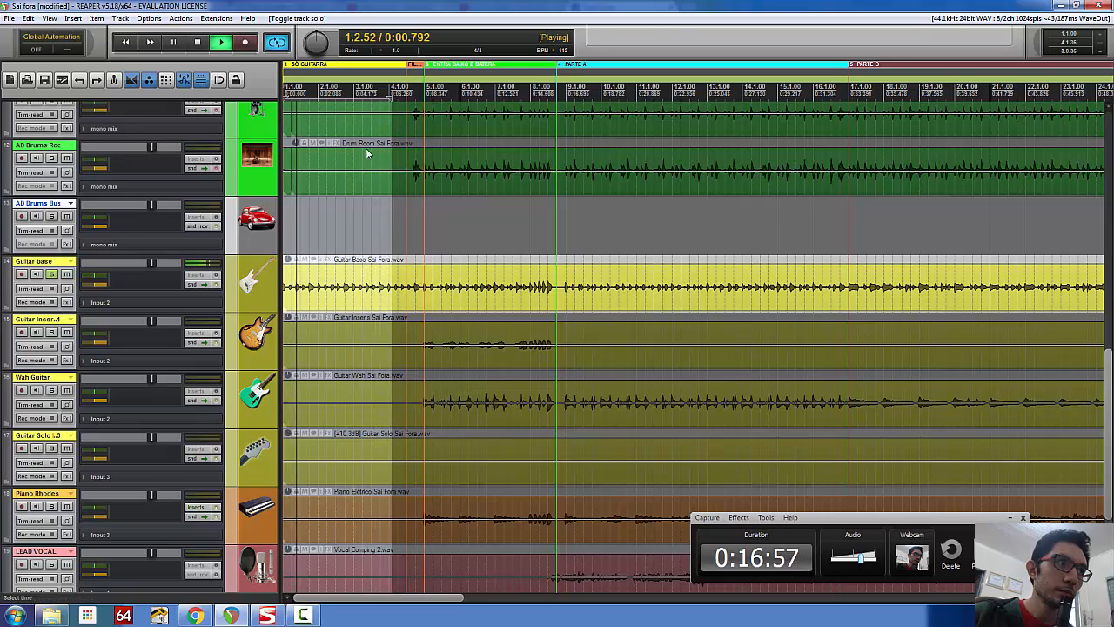
drag(391, 98, 406, 98)
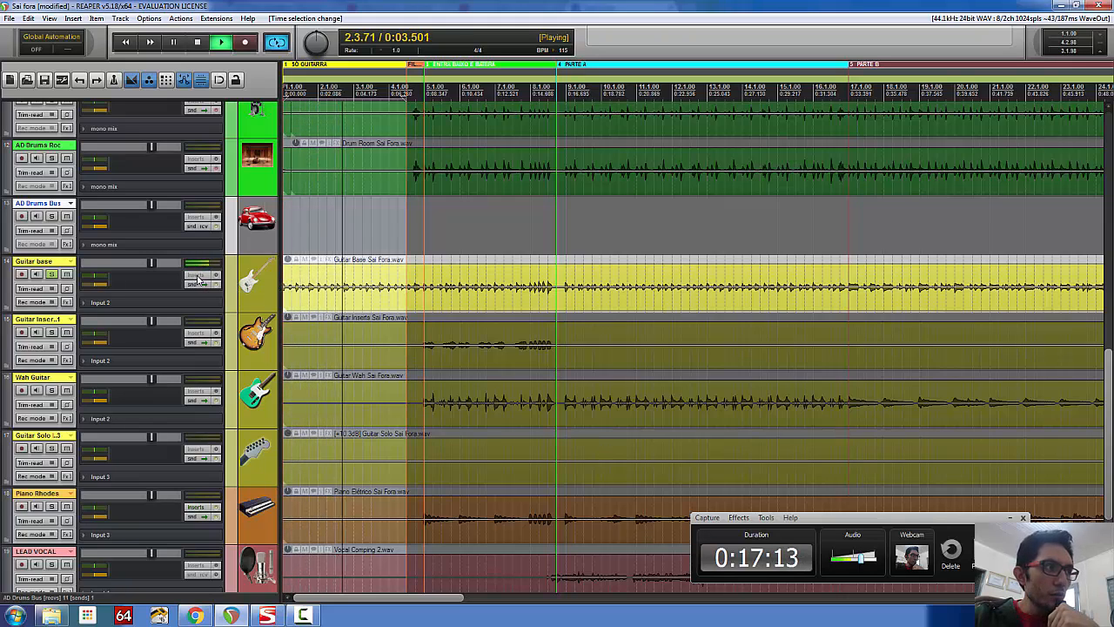
- Insert the PAZ- Frequency Mono (Waves) analyzer on the Guitar base track and turn off its Peak Hold
click(198, 278)
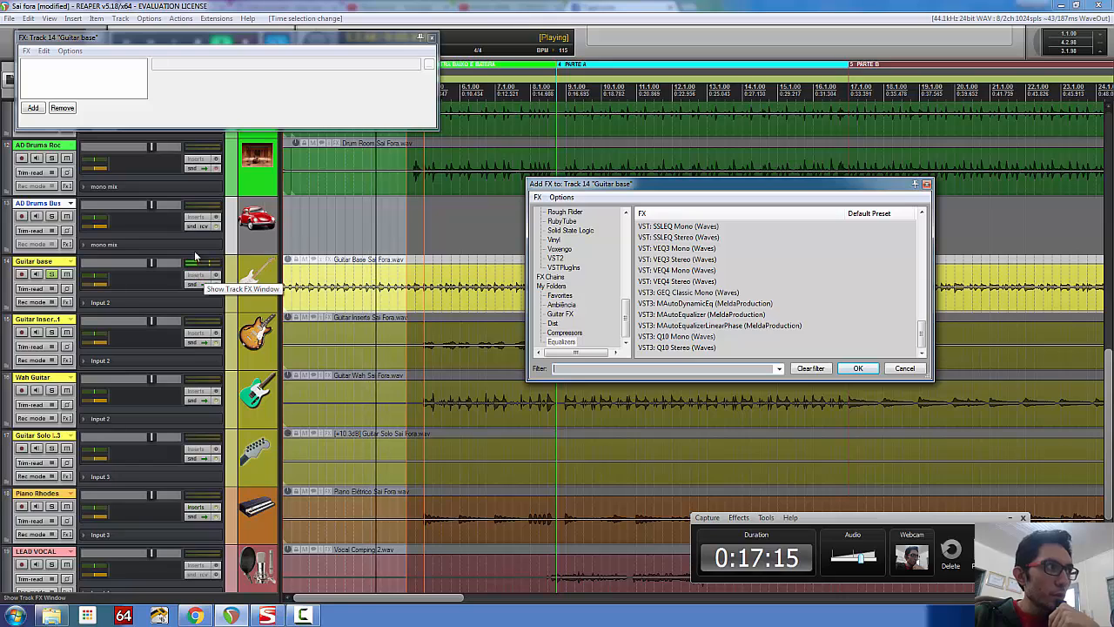
drag(217, 131, 215, 252)
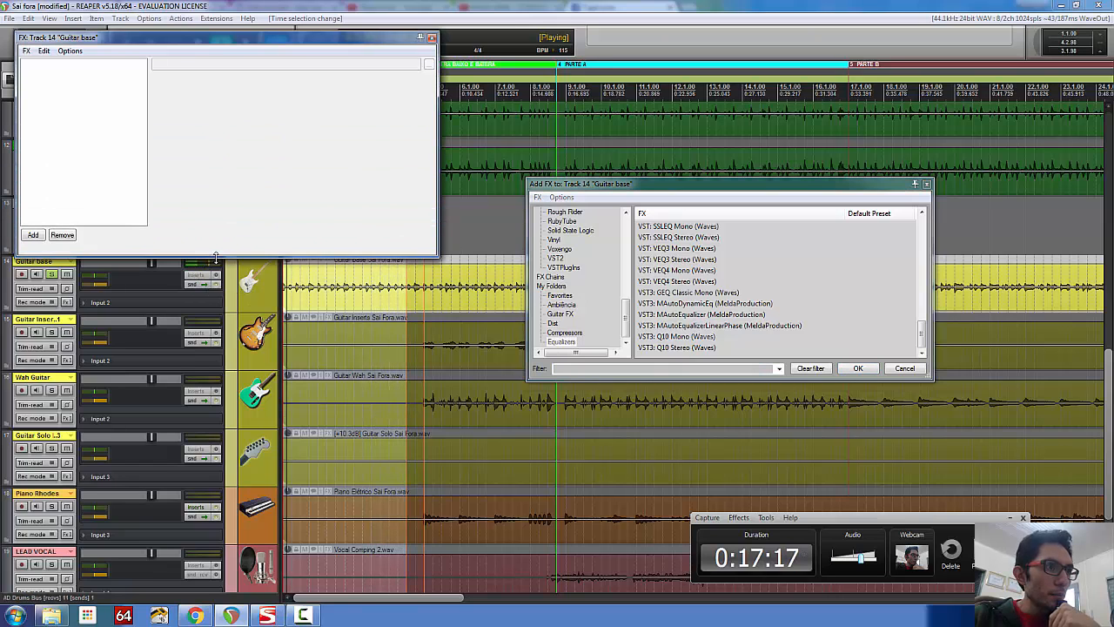
click(606, 370)
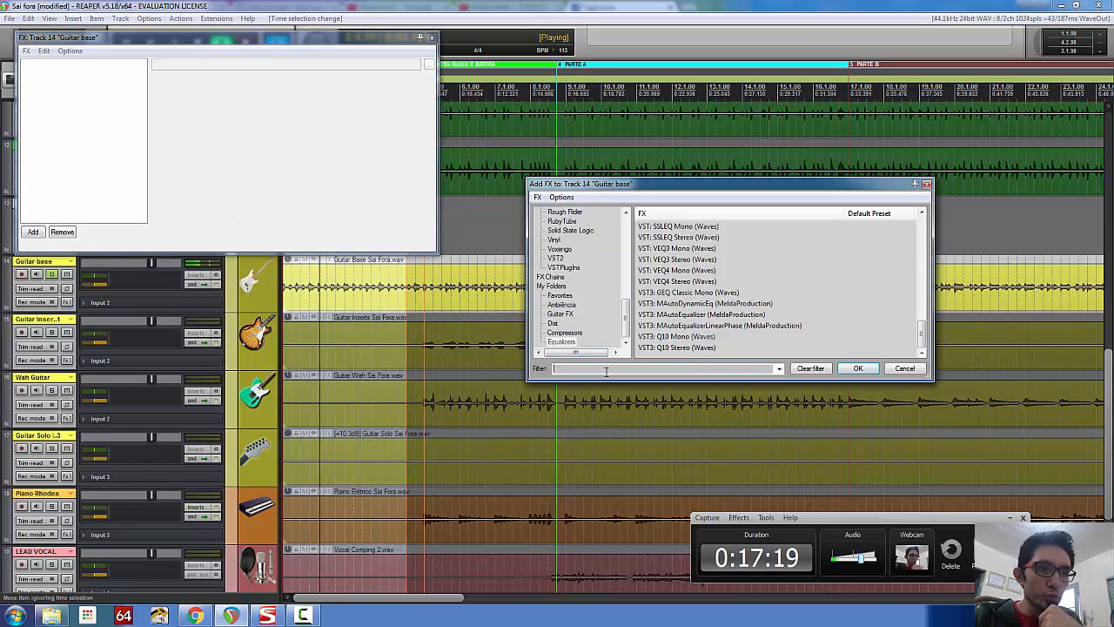
text(p)
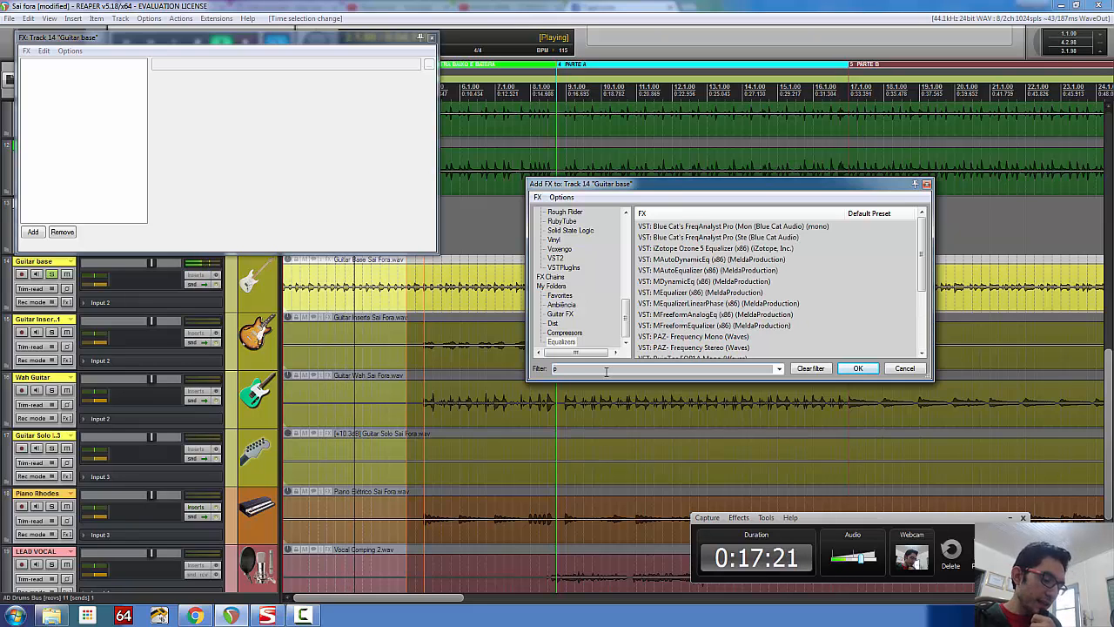
text(aZ)
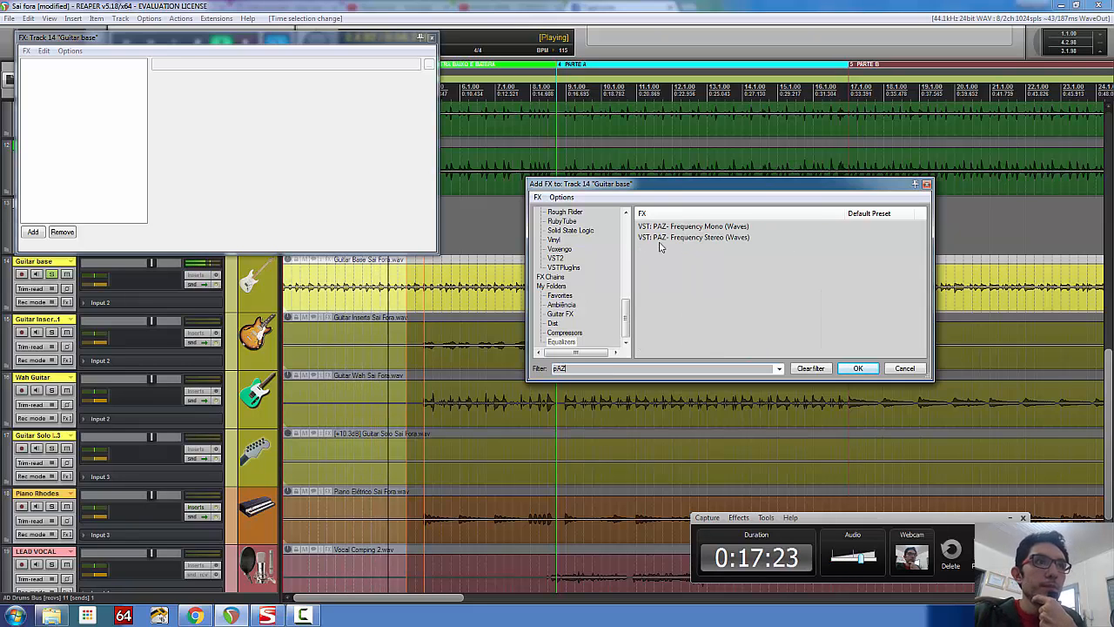
double_click(738, 226)
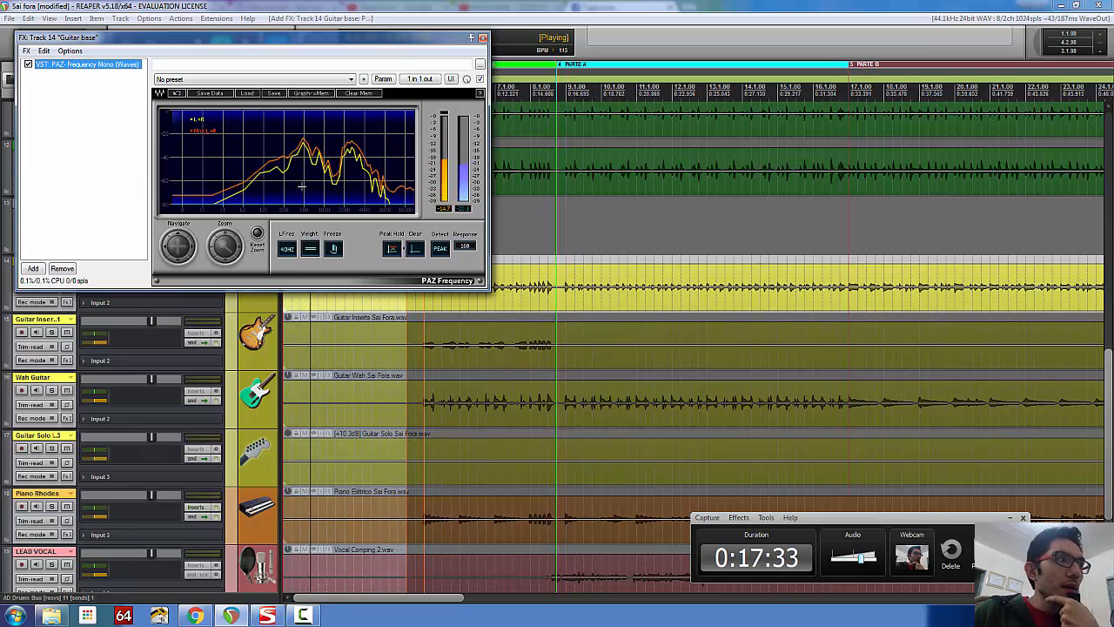
click(393, 249)
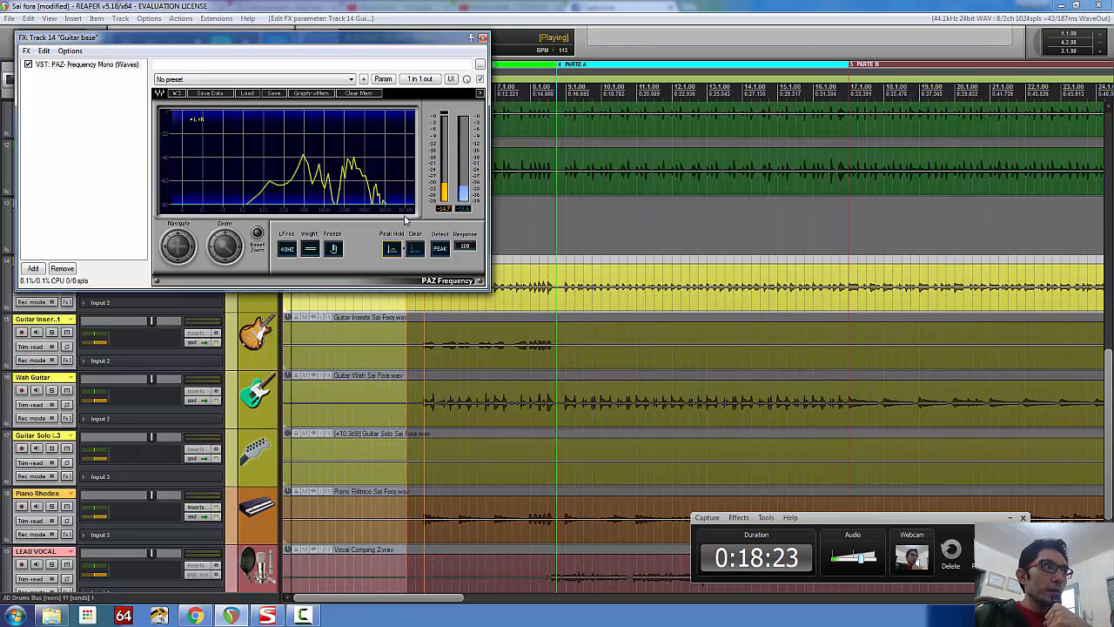
- Add ReaEQ (Cockos) to the Guitar base effects chain and set band 1's frequency to 83.1 Hz
right_click(70, 118)
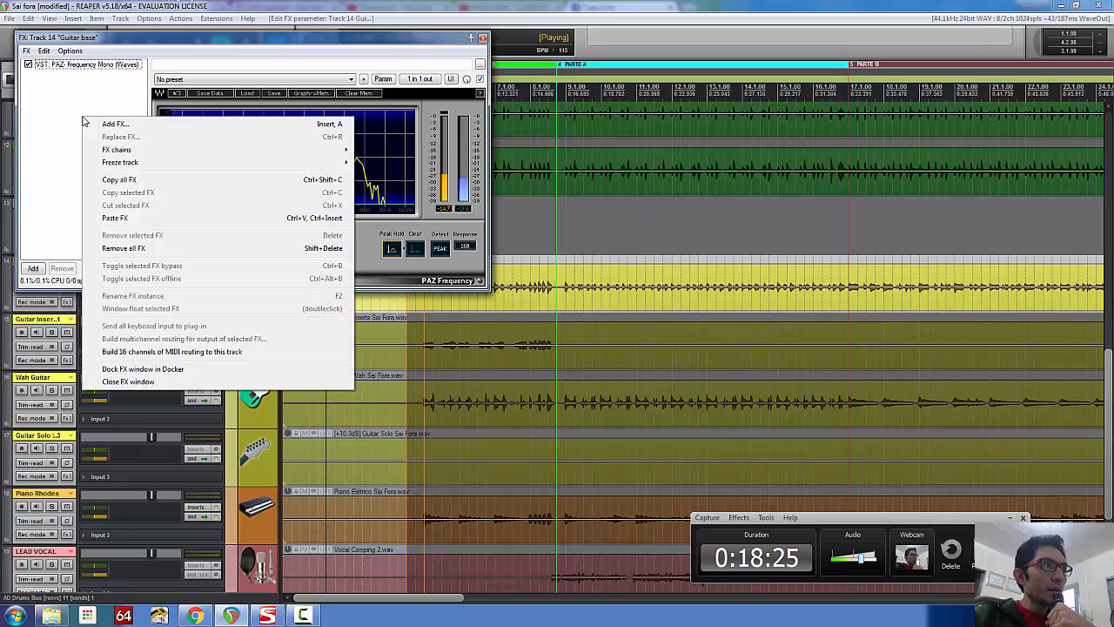
click(87, 122)
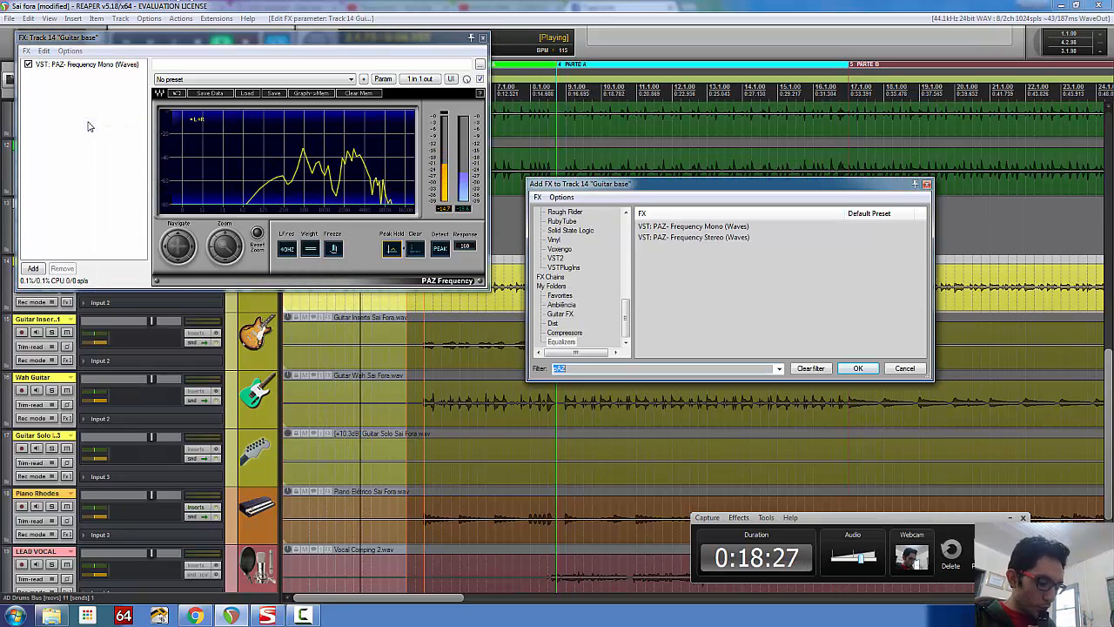
text(Reaeq)
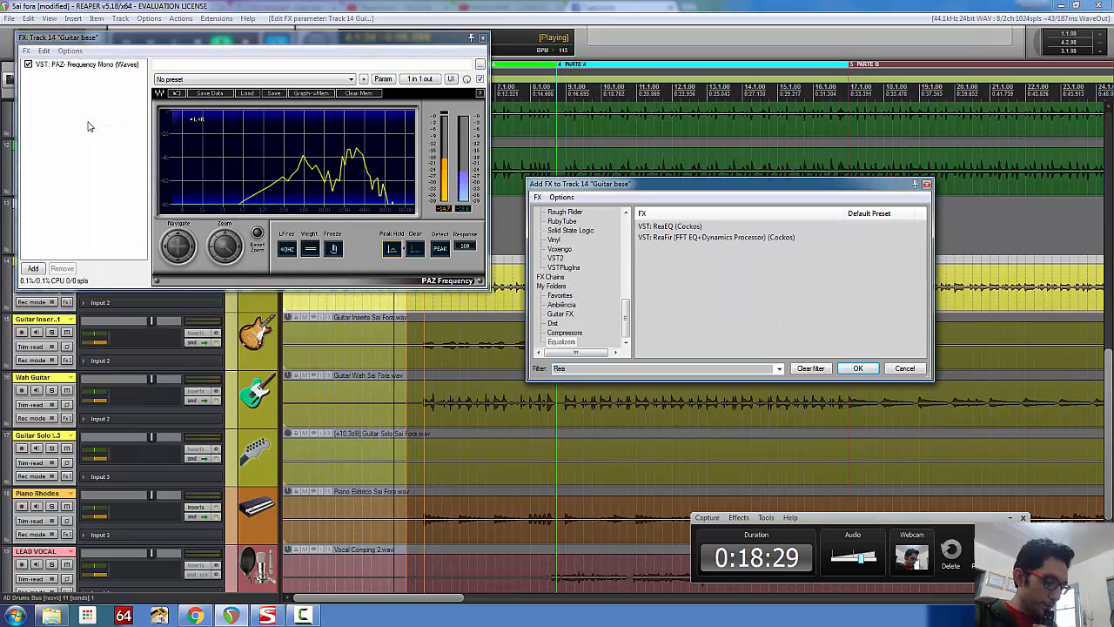
double_click(703, 227)
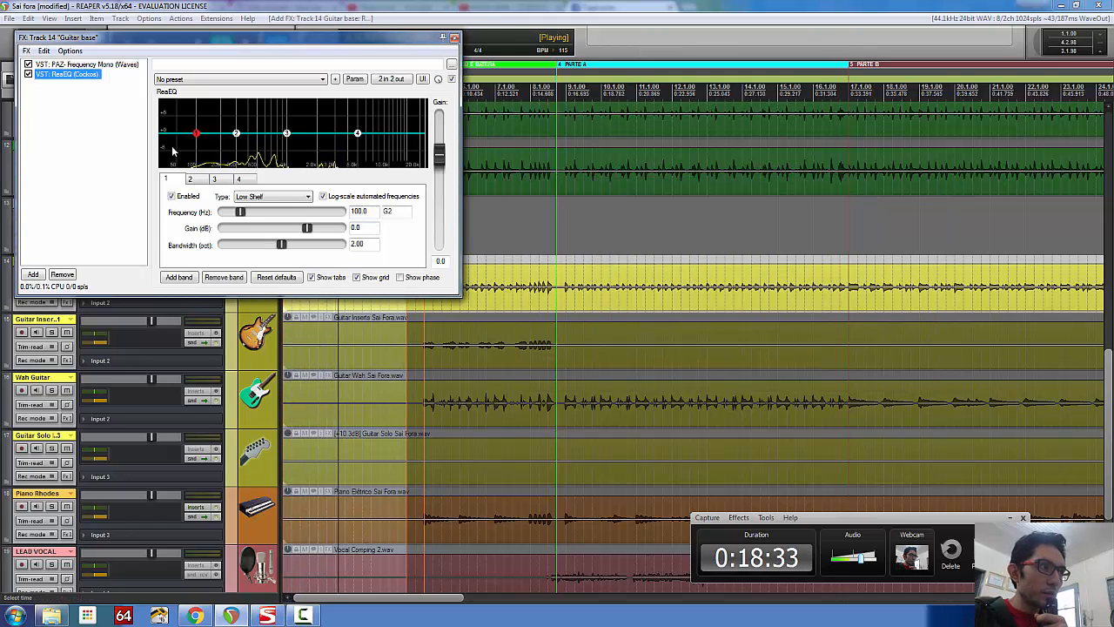
drag(367, 215, 274, 214)
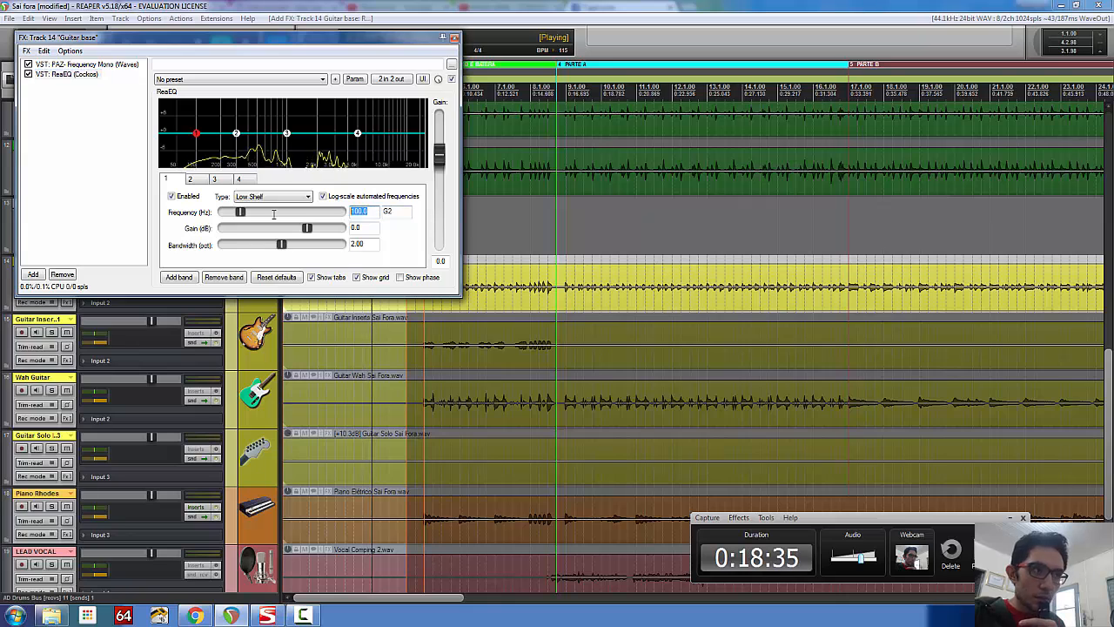
text(80.1)
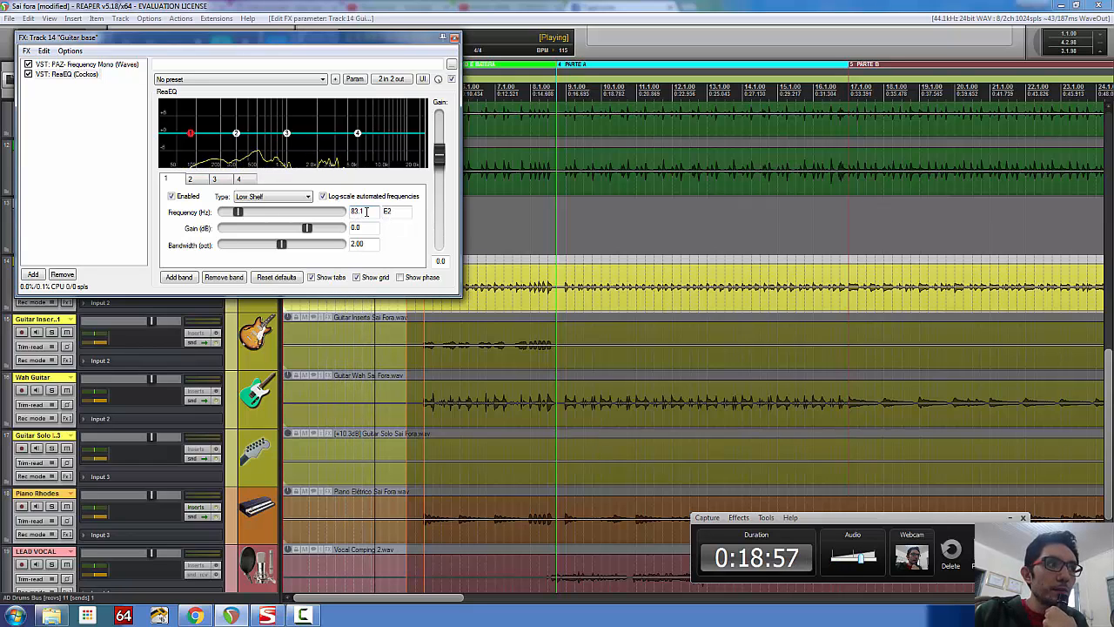
- Try 40 Hz as the frequency of ReaEQ band 1 and adjust it to 41 Hz
double_click(355, 212)
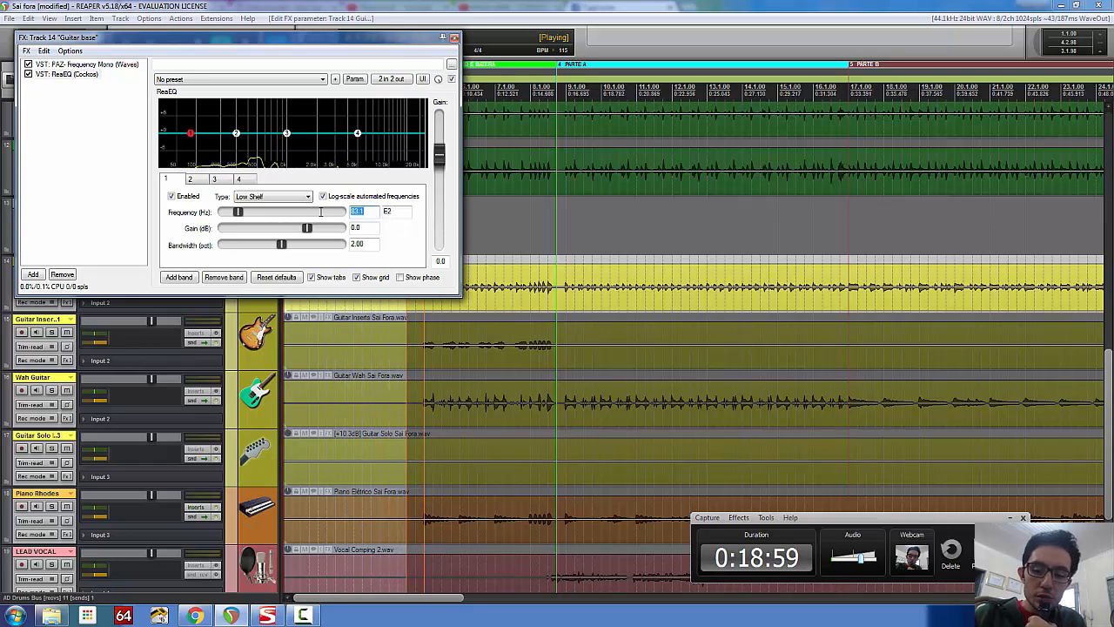
text(40)
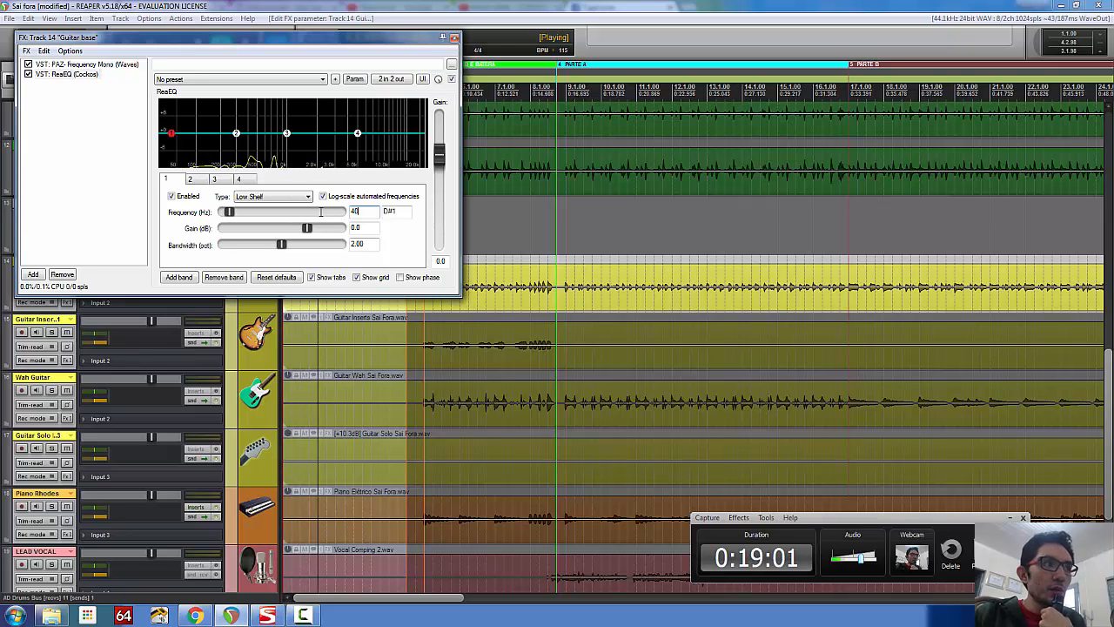
key(Return)
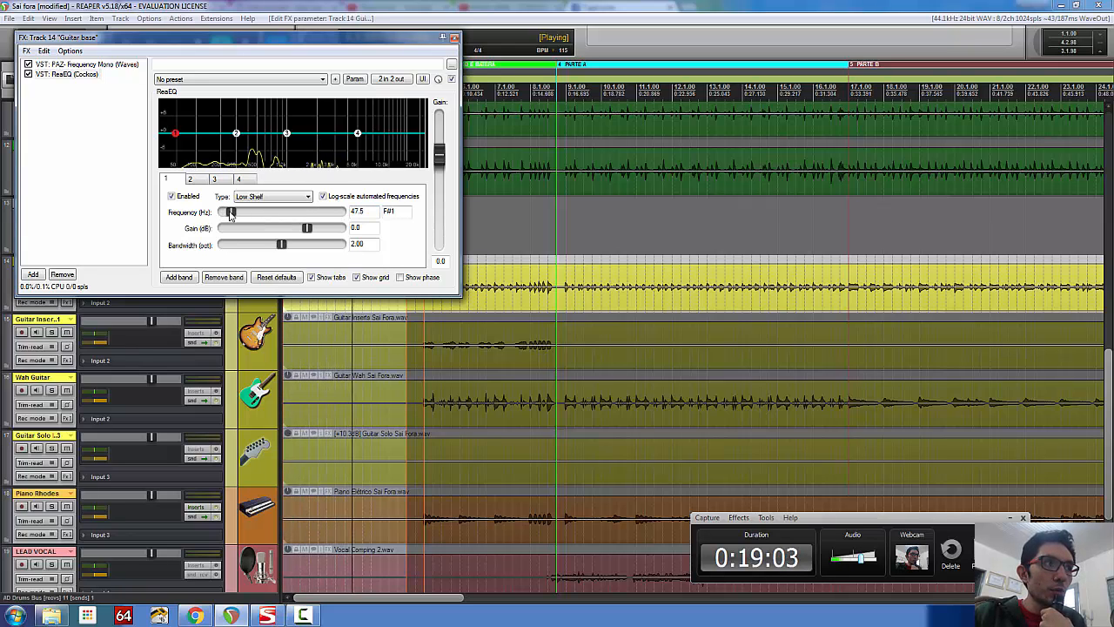
drag(228, 215, 230, 215)
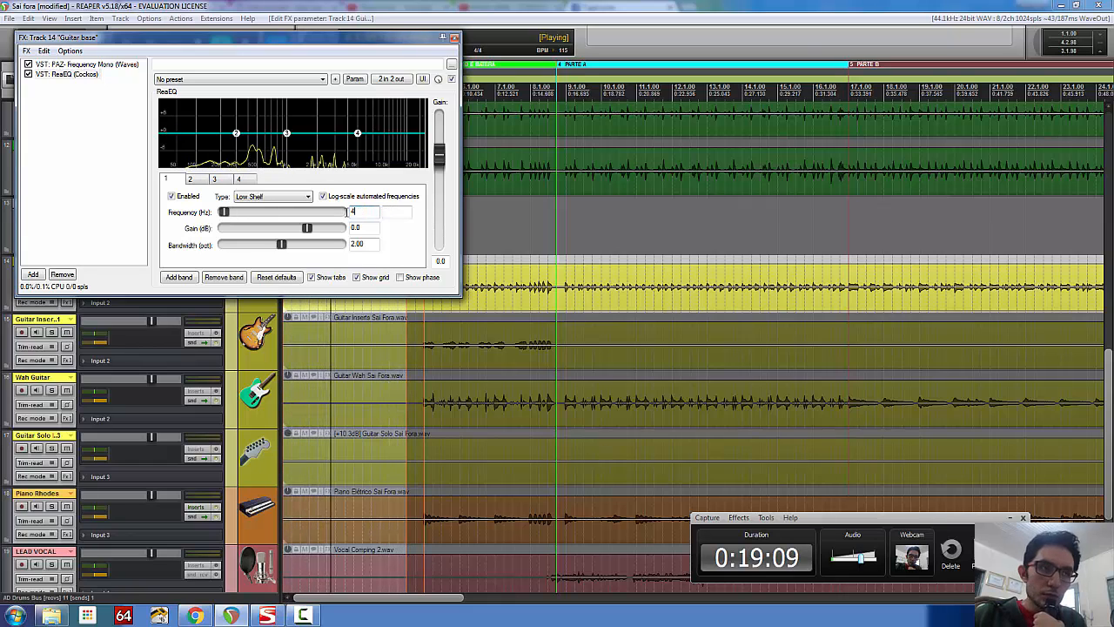
text(1)
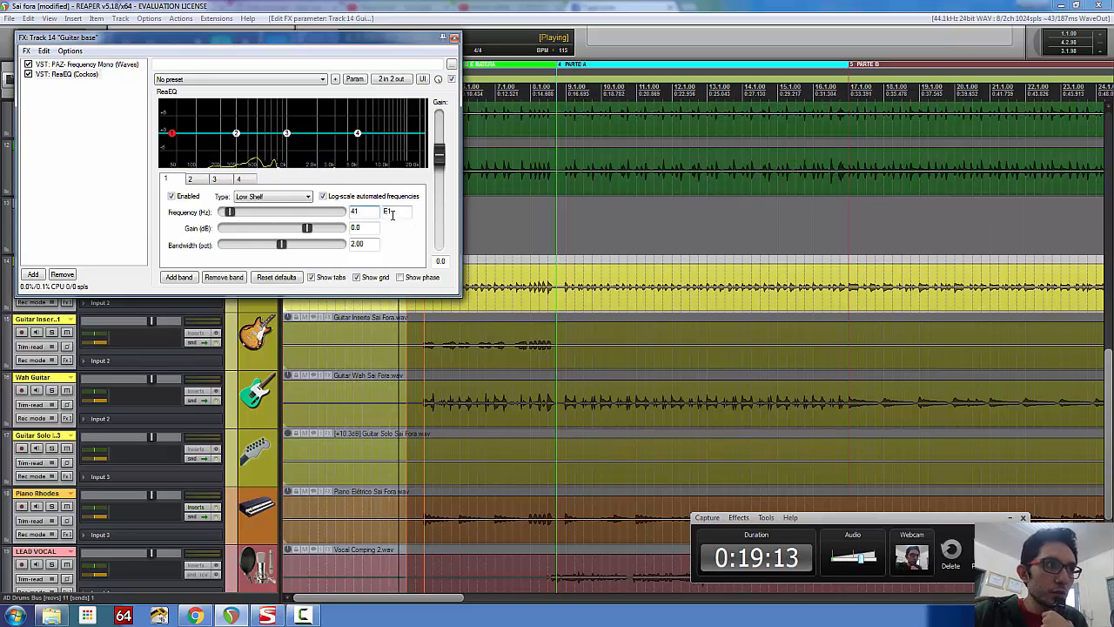
- Set the frequency of ReaEQ band 1 to 81 Hz
drag(392, 215, 324, 215)
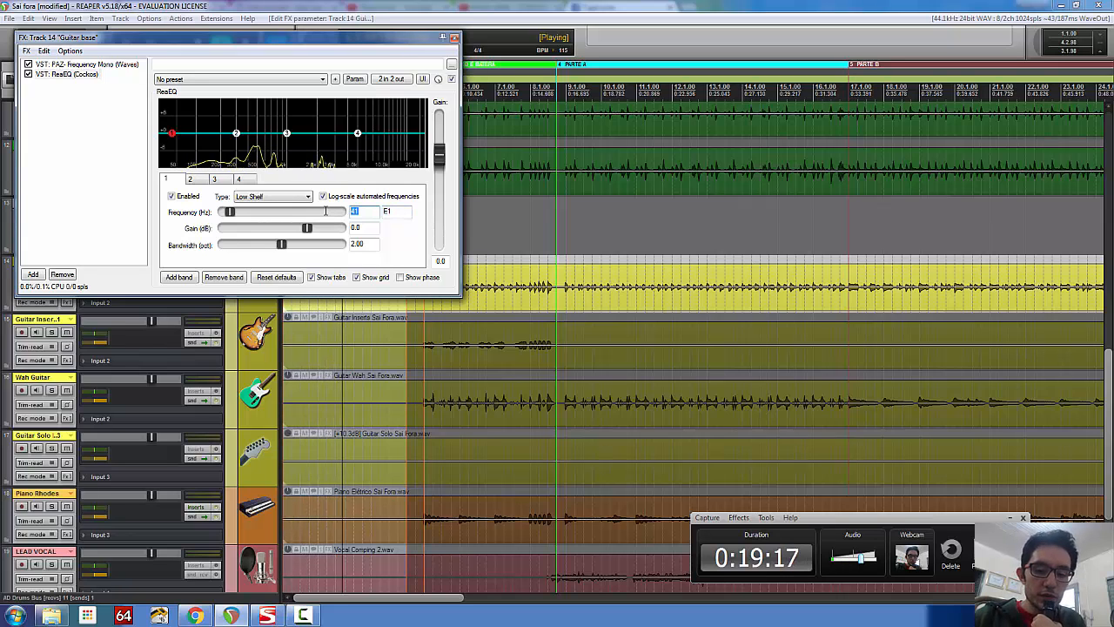
text(80)
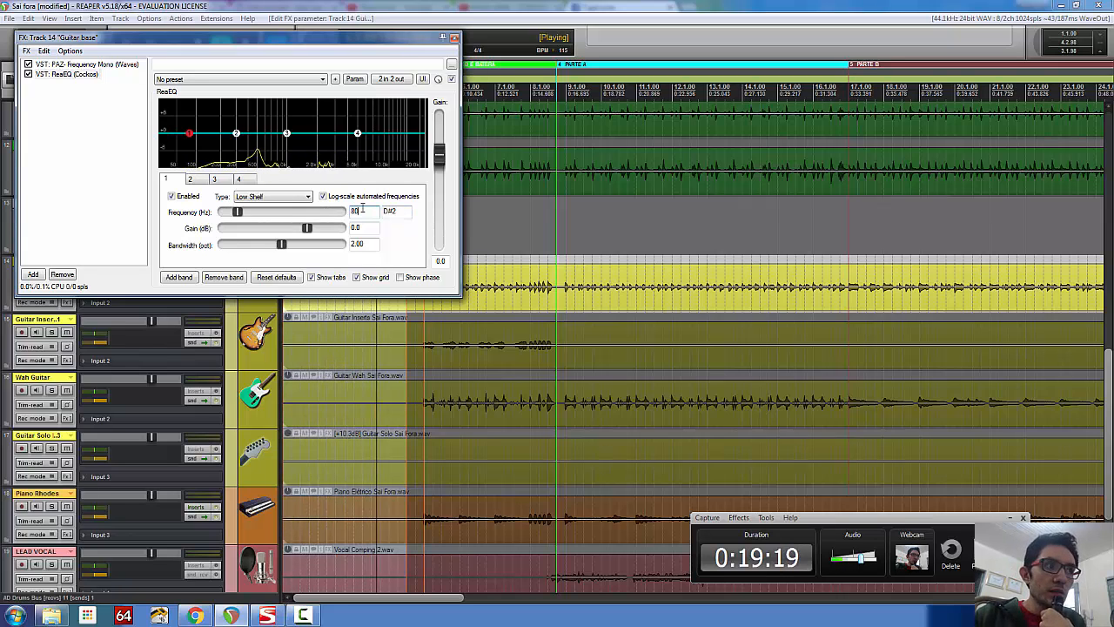
key(BackSpace)
text(1)
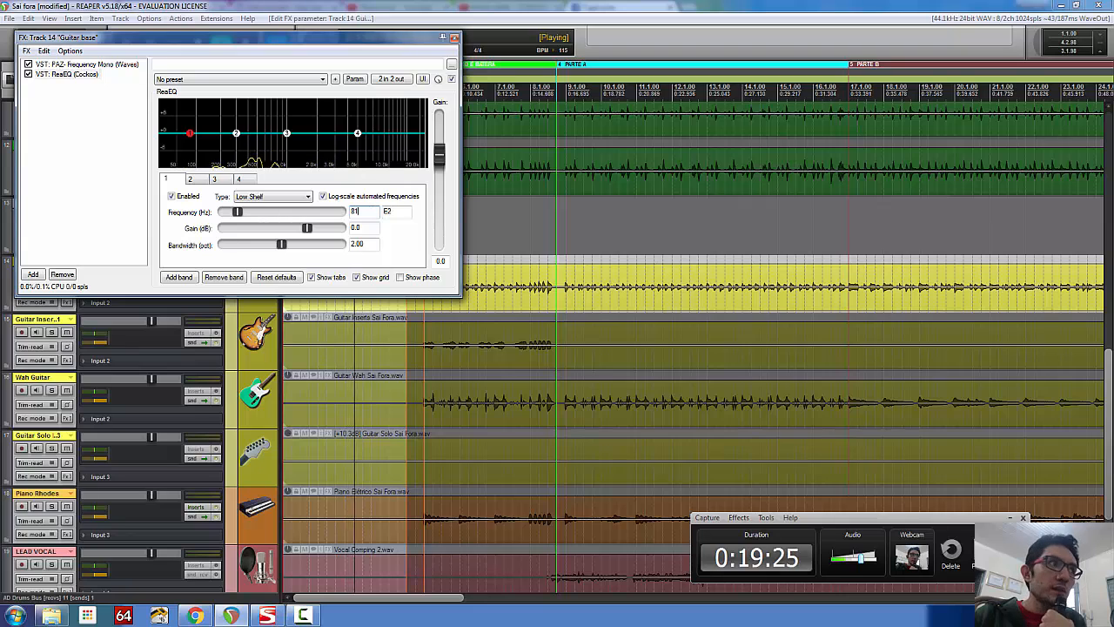
- Move the Guitar base effects window clear of the transport controls and stop playback
drag(87, 37, 87, 140)
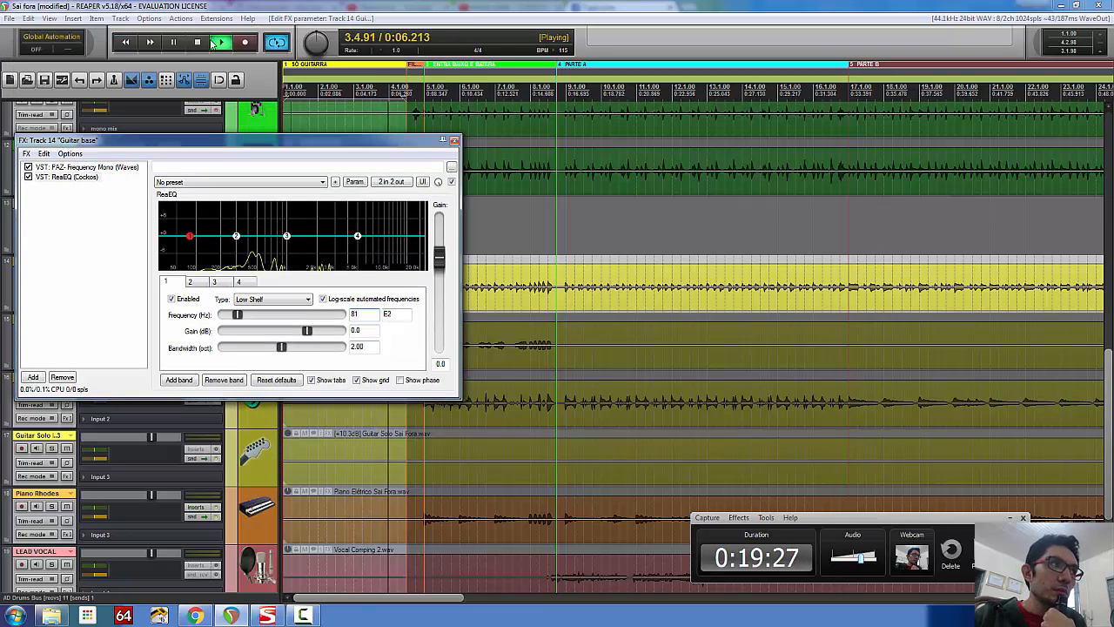
click(197, 43)
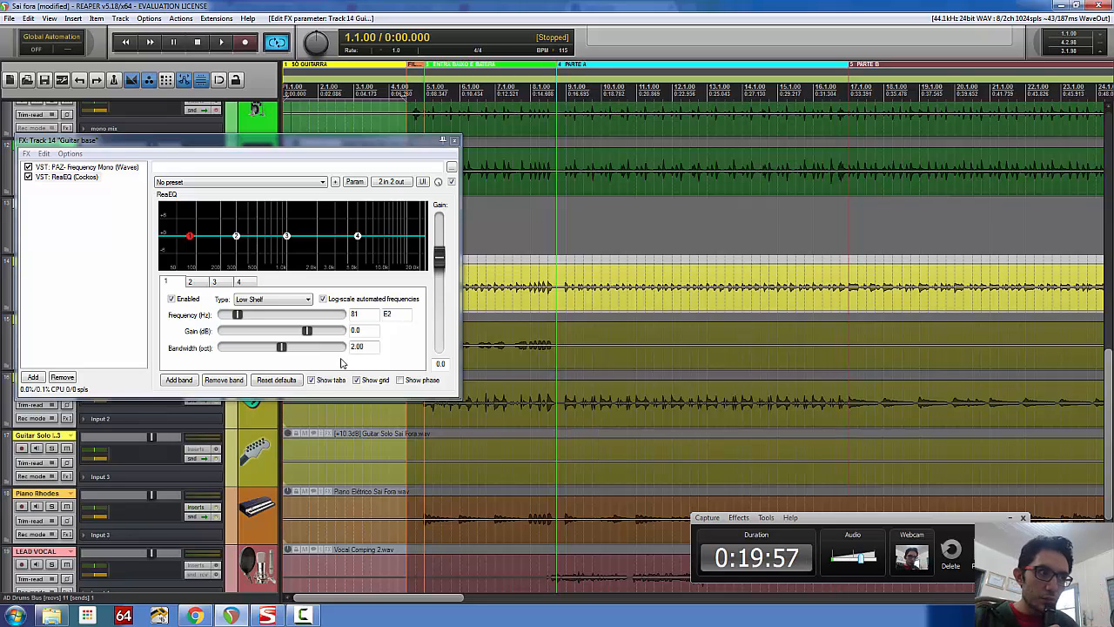
- Raise the frequency of ReaEQ band 1 through several trial values and set it to 660 Hz
drag(363, 314, 344, 314)
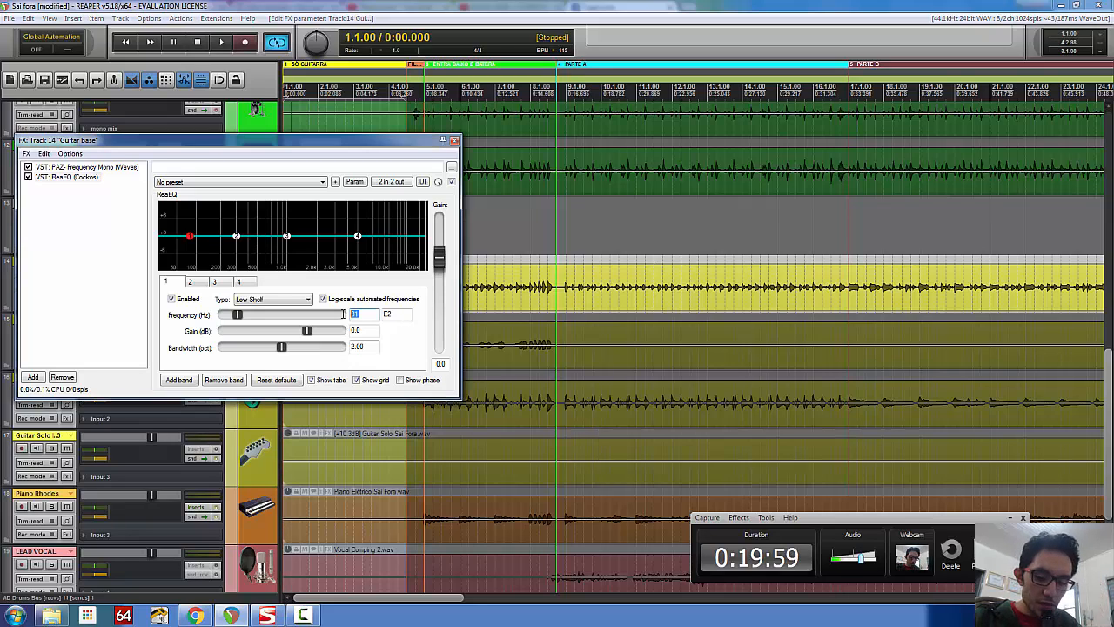
text(16)
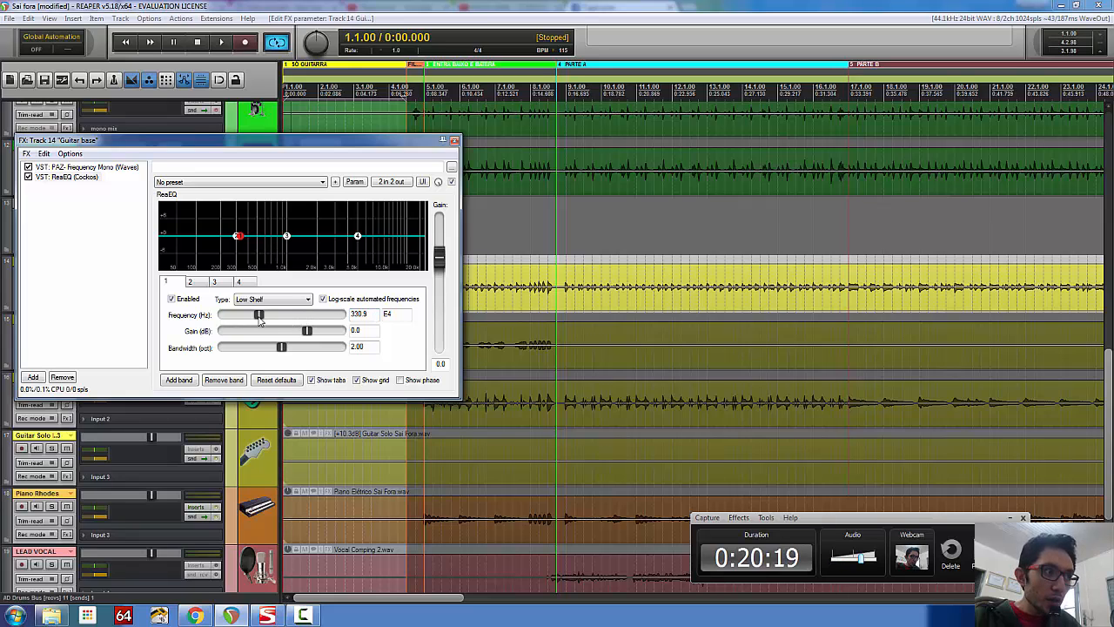
drag(260, 320, 263, 320)
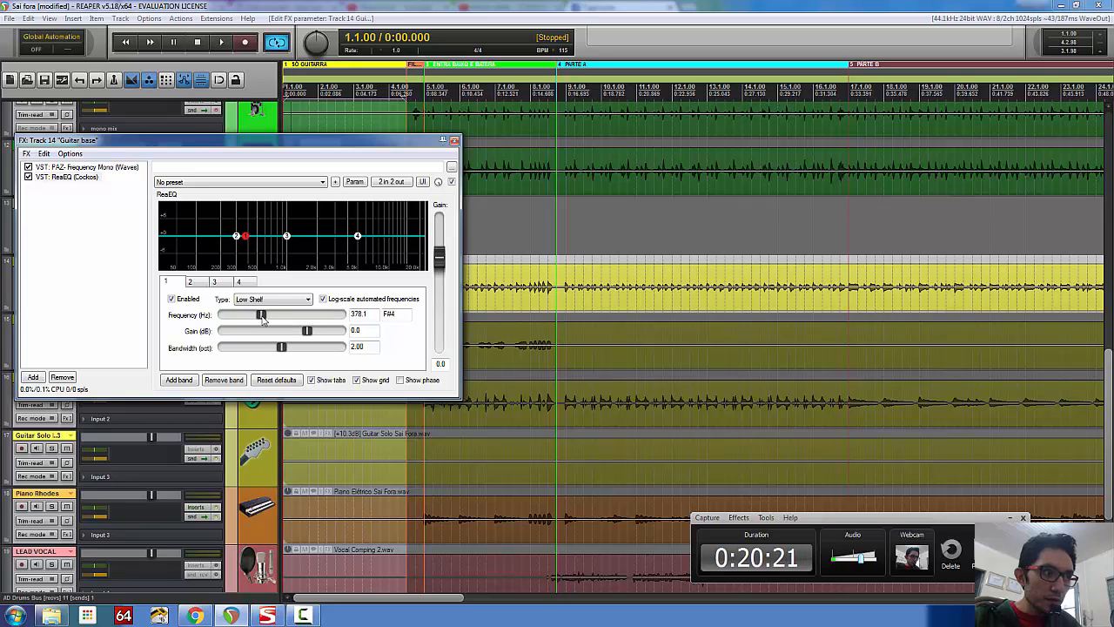
drag(372, 314, 305, 317)
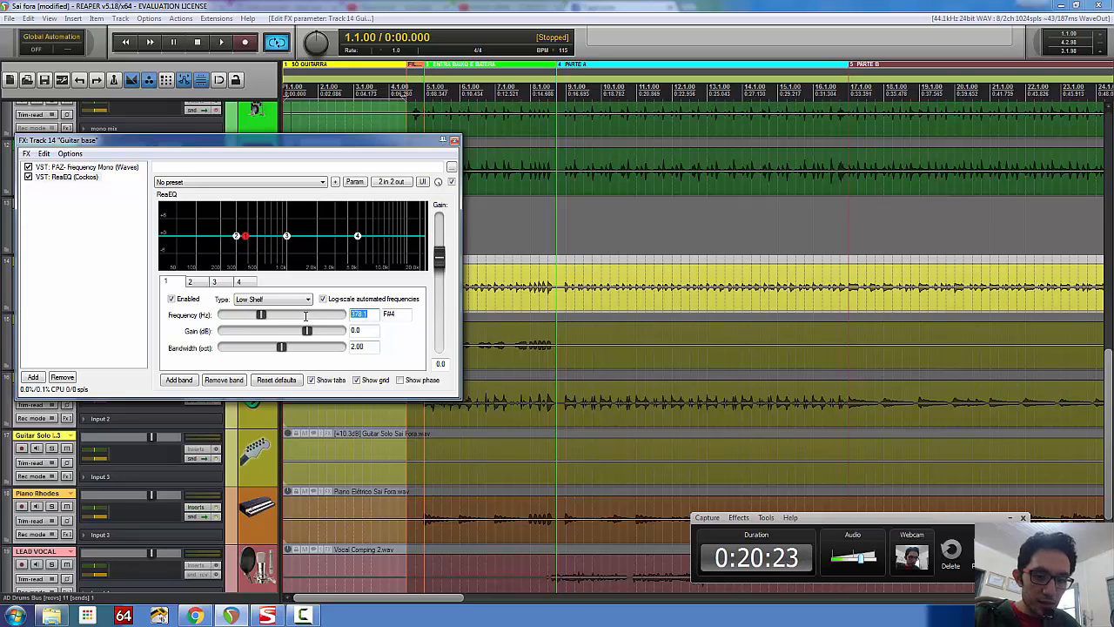
text(660)
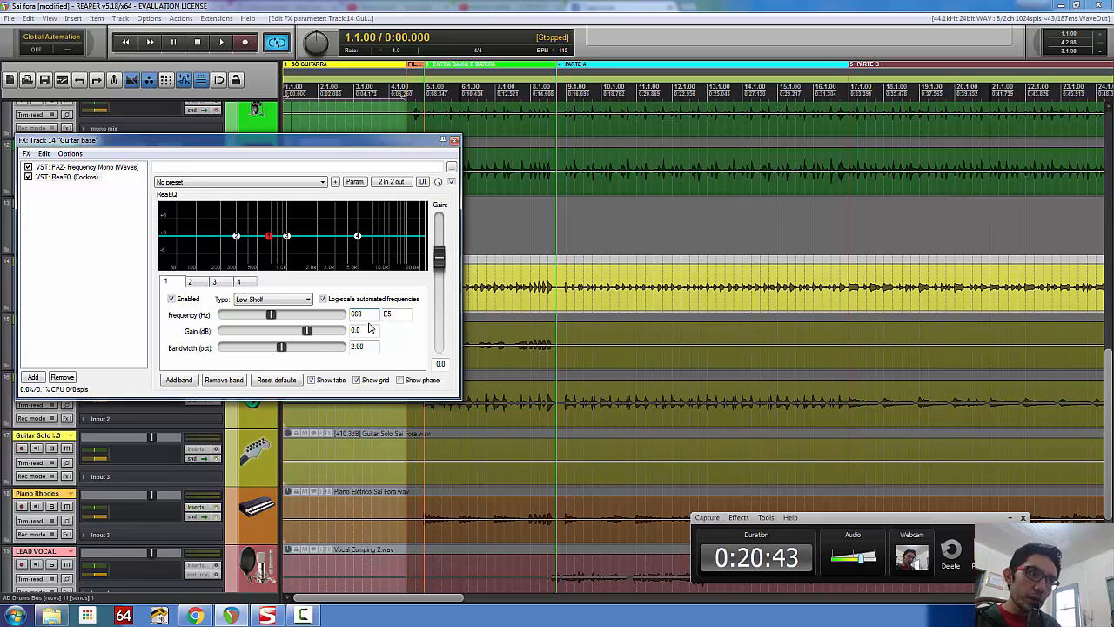
- Try 660 Hz and 1320 Hz as the frequency of ReaEQ band 4
click(359, 239)
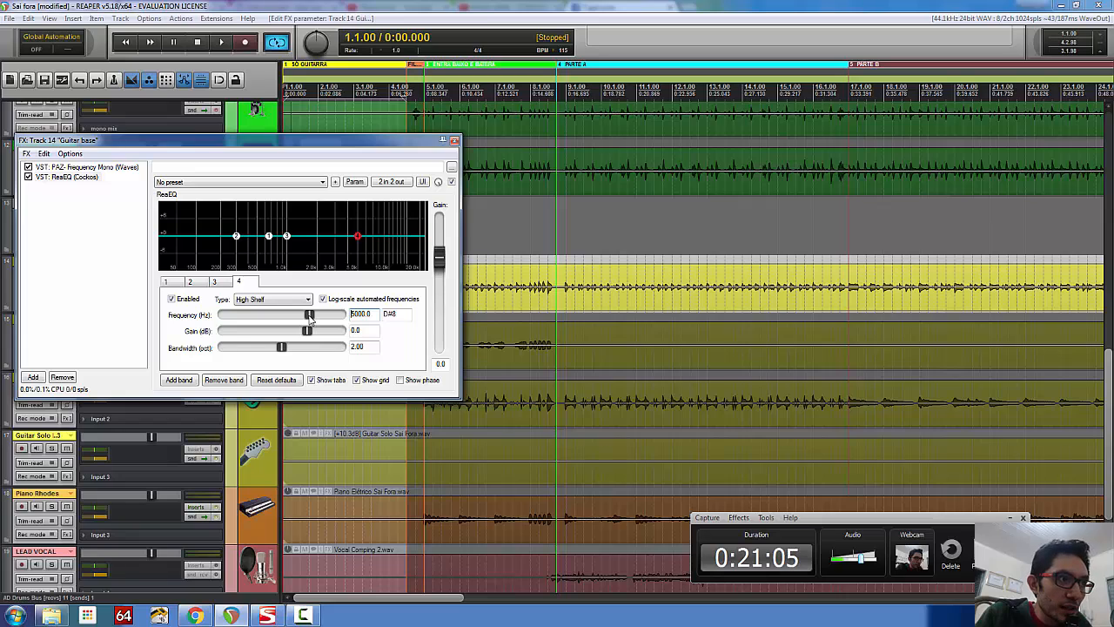
drag(312, 320, 286, 320)
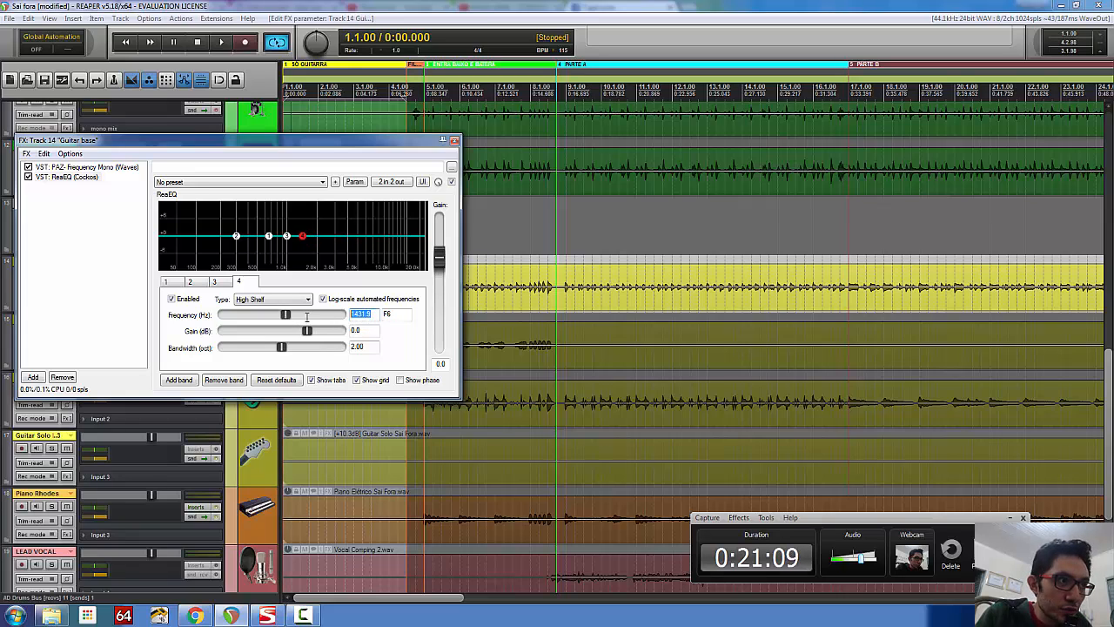
text(660)
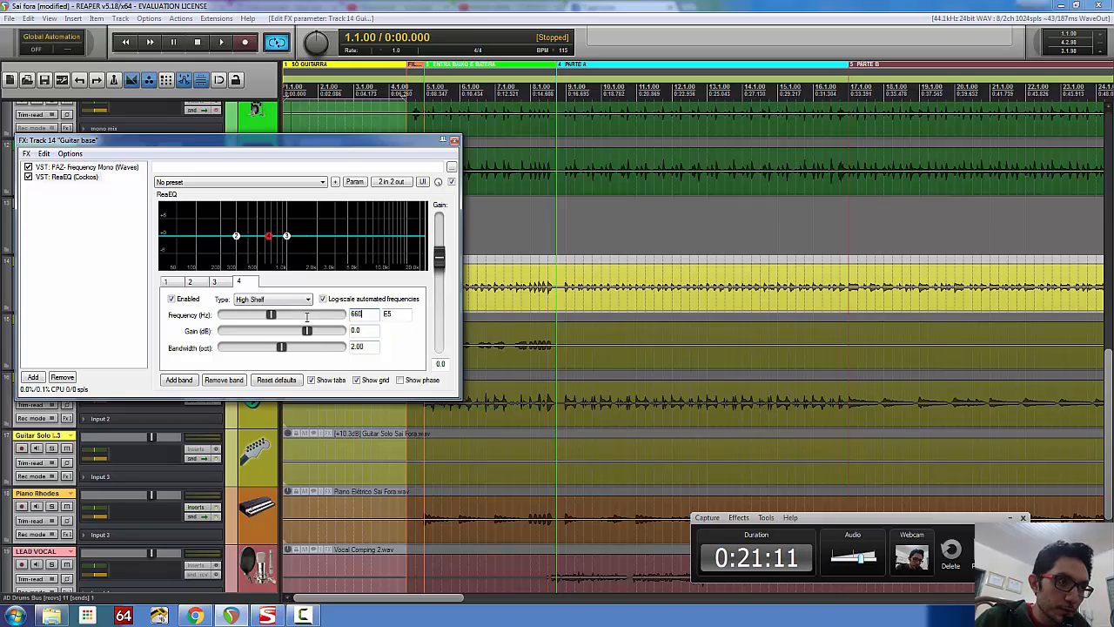
double_click(375, 314)
text(132)
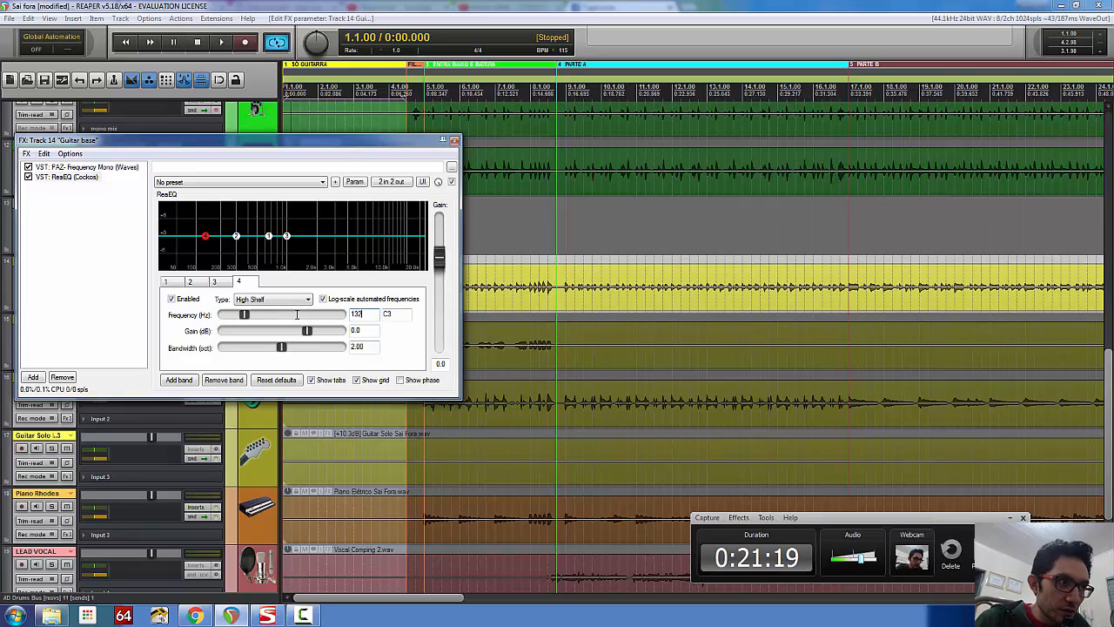
text(0)
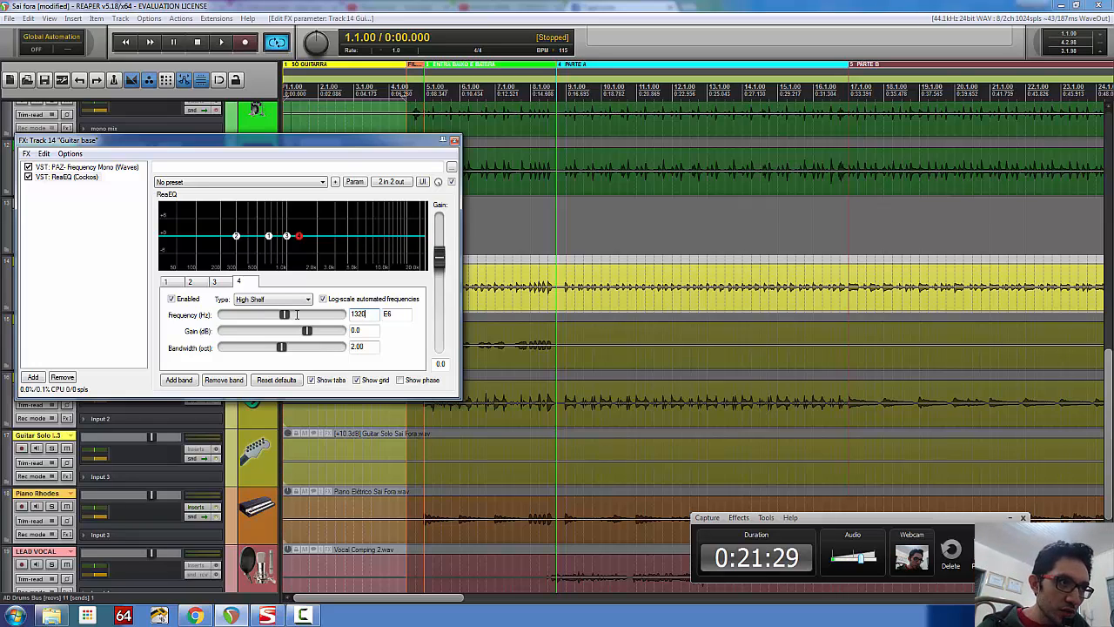
- Try 1740 Hz and 2740 Hz as the frequency of ReaEQ band 4
text(1)
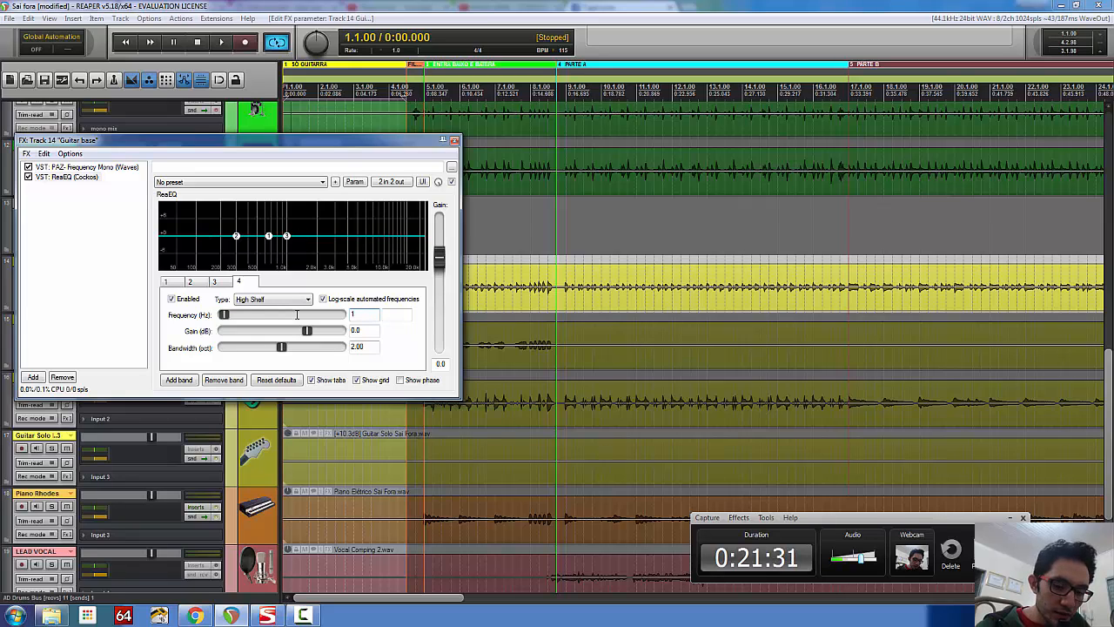
text(740)
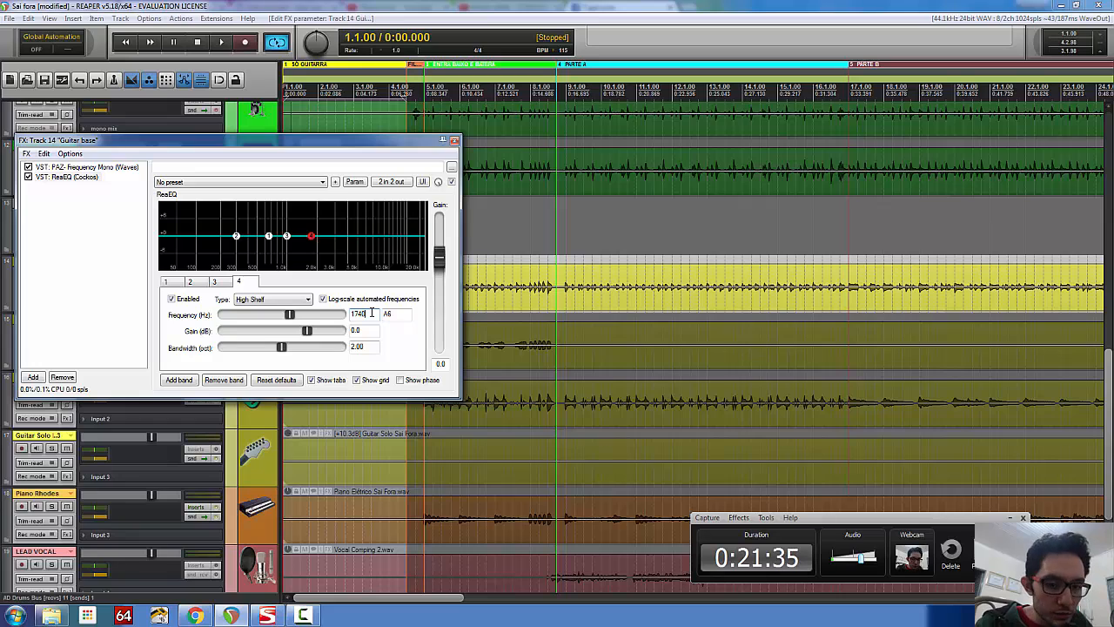
drag(372, 312, 294, 313)
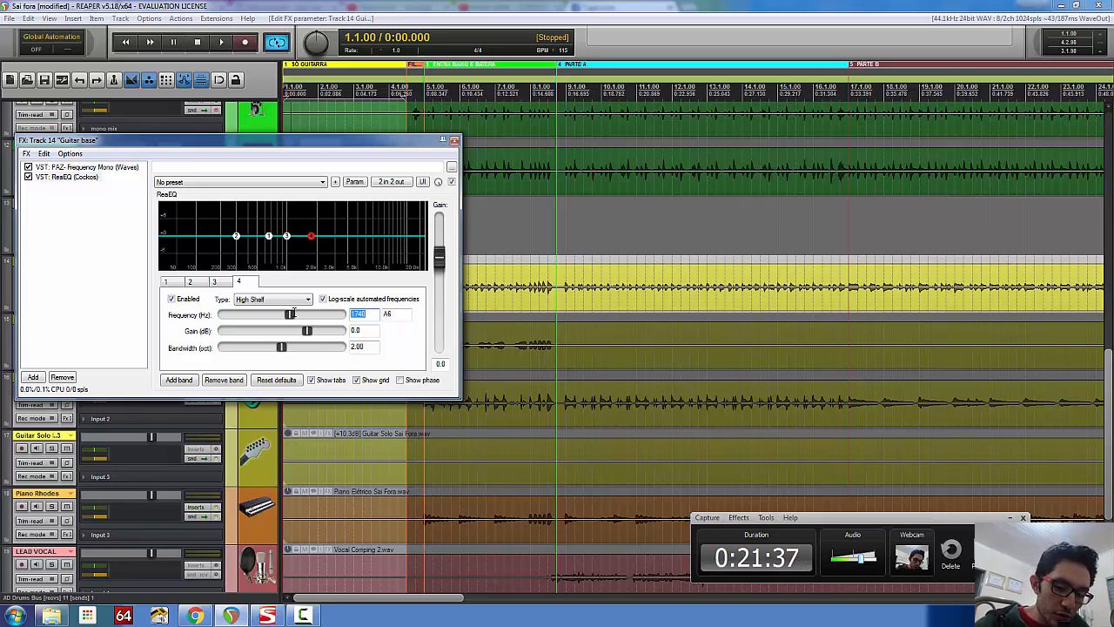
text(2740)
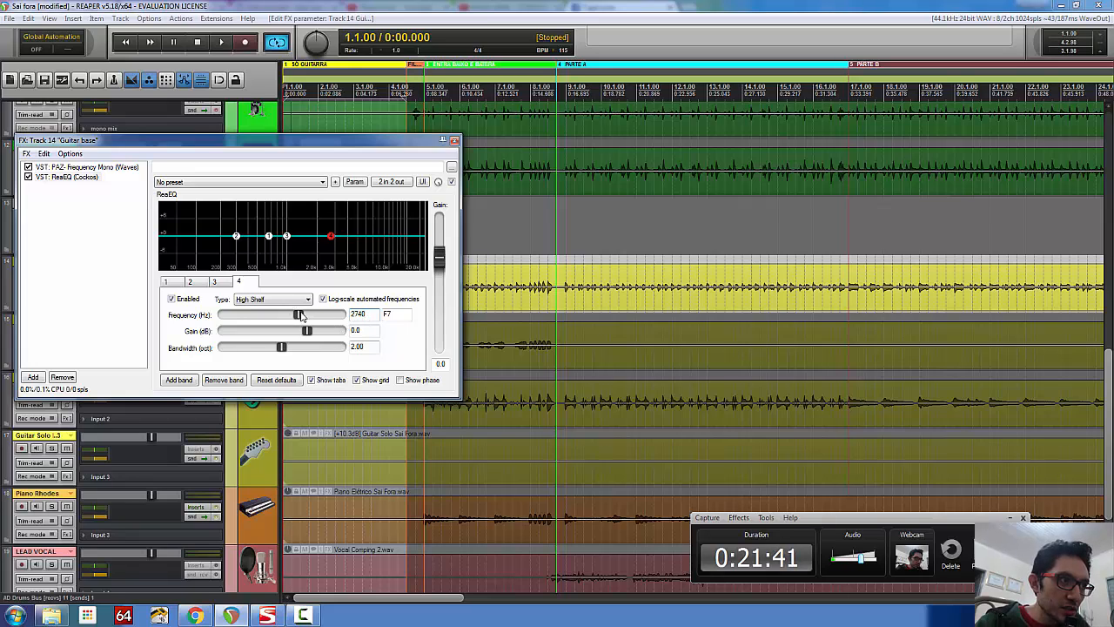
- Lower ReaEQ band 4's frequency to about 2577 Hz and clear the frequency value
click(299, 316)
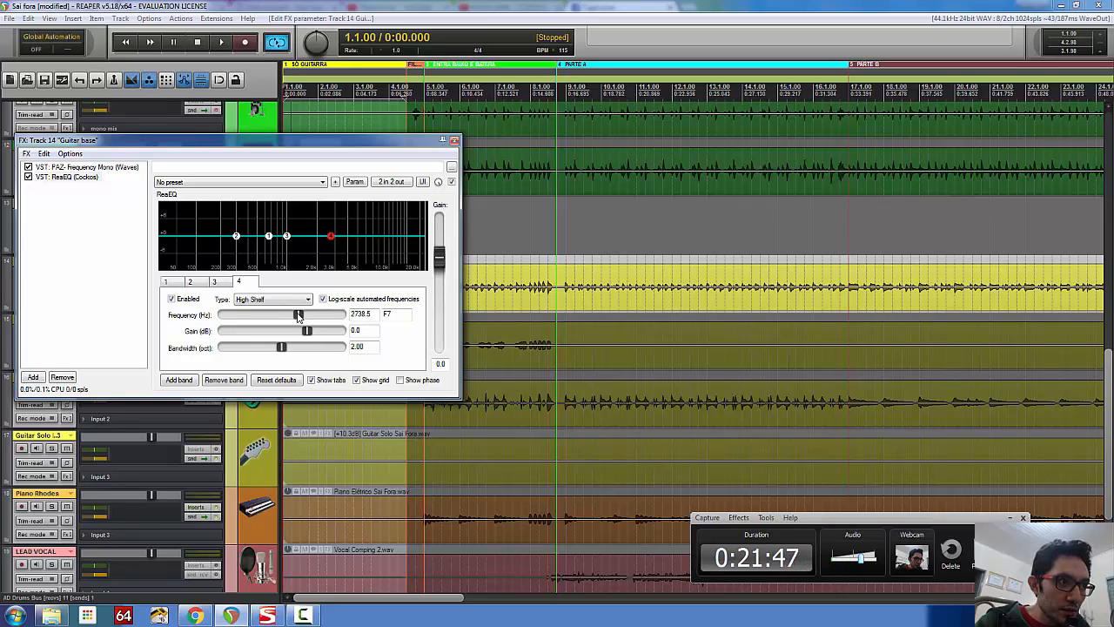
drag(300, 316, 297, 317)
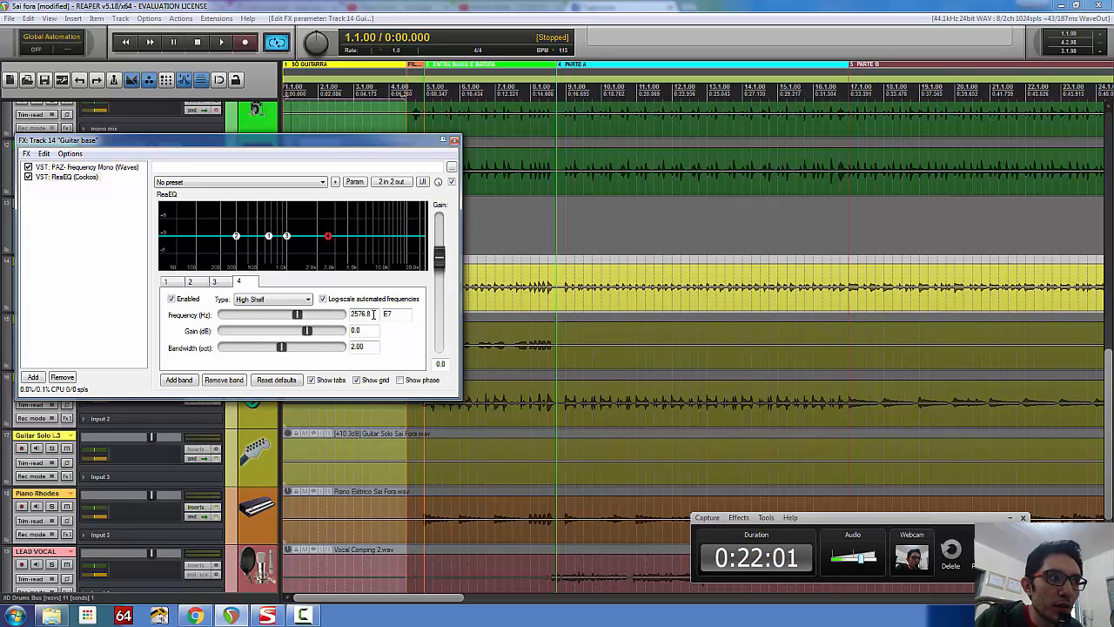
drag(374, 315, 283, 321)
key(BackSpace)
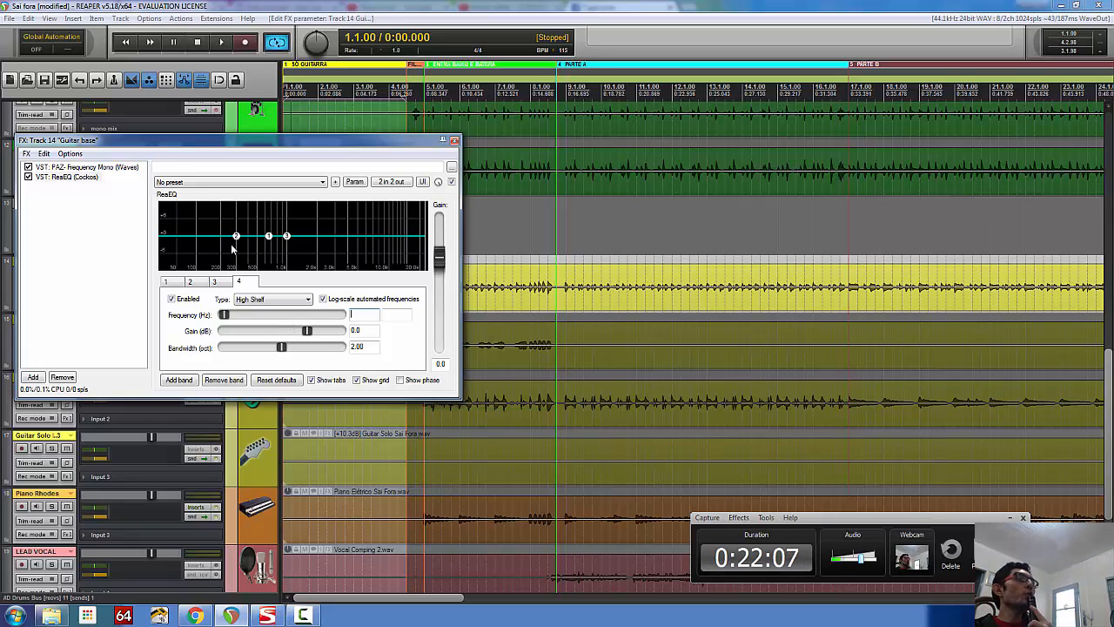
- Display the PAZ- Frequency Mono analyzer of the Guitar base track and play the looped section
click(87, 167)
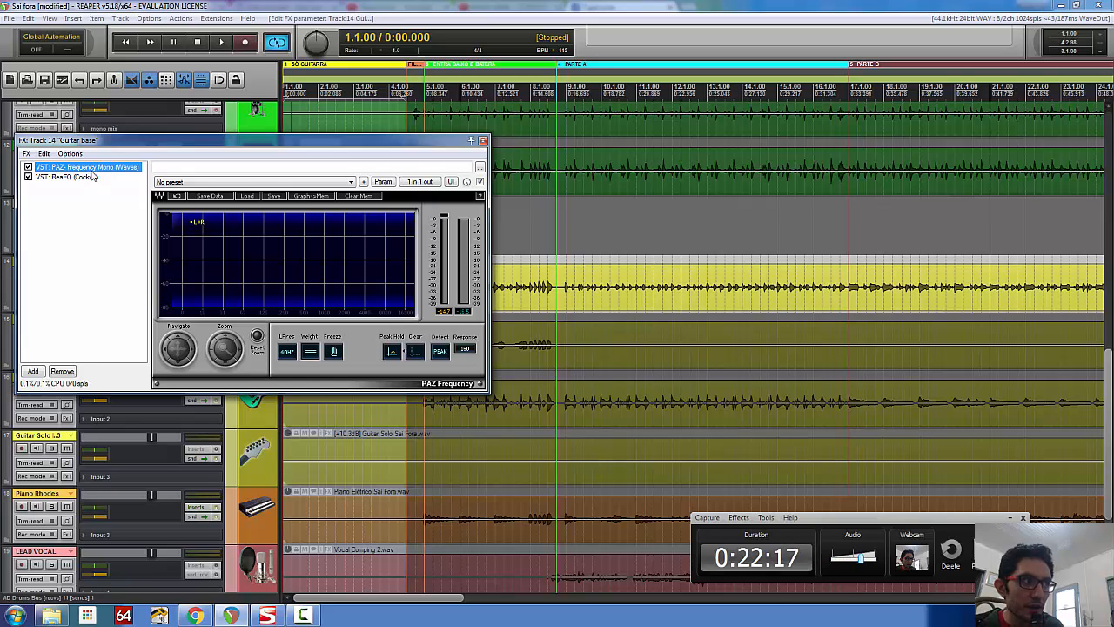
click(222, 47)
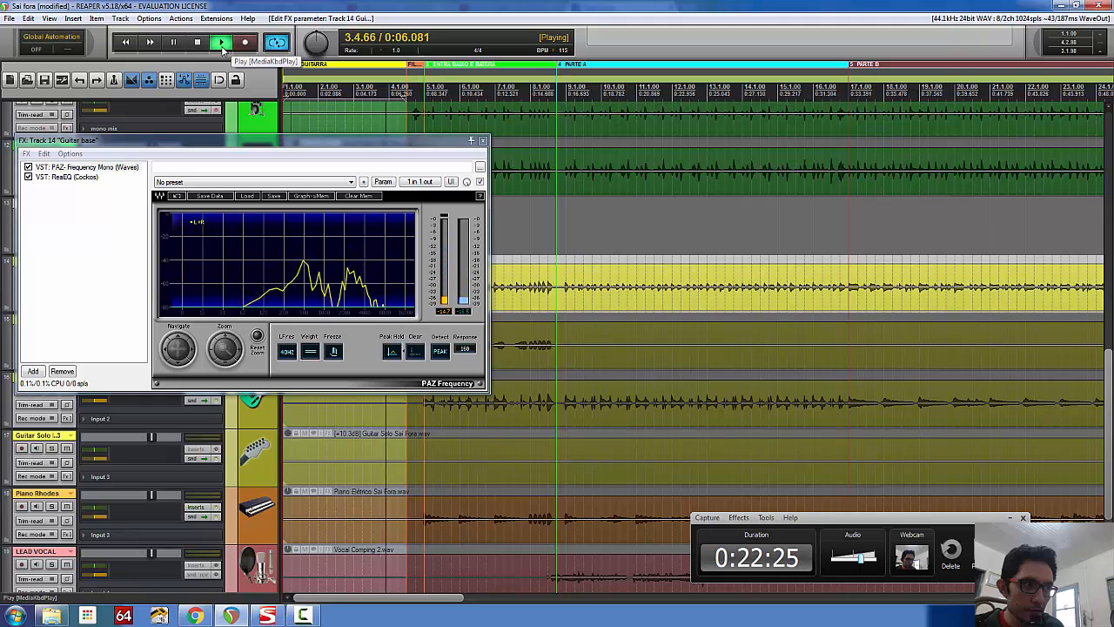
click(222, 47)
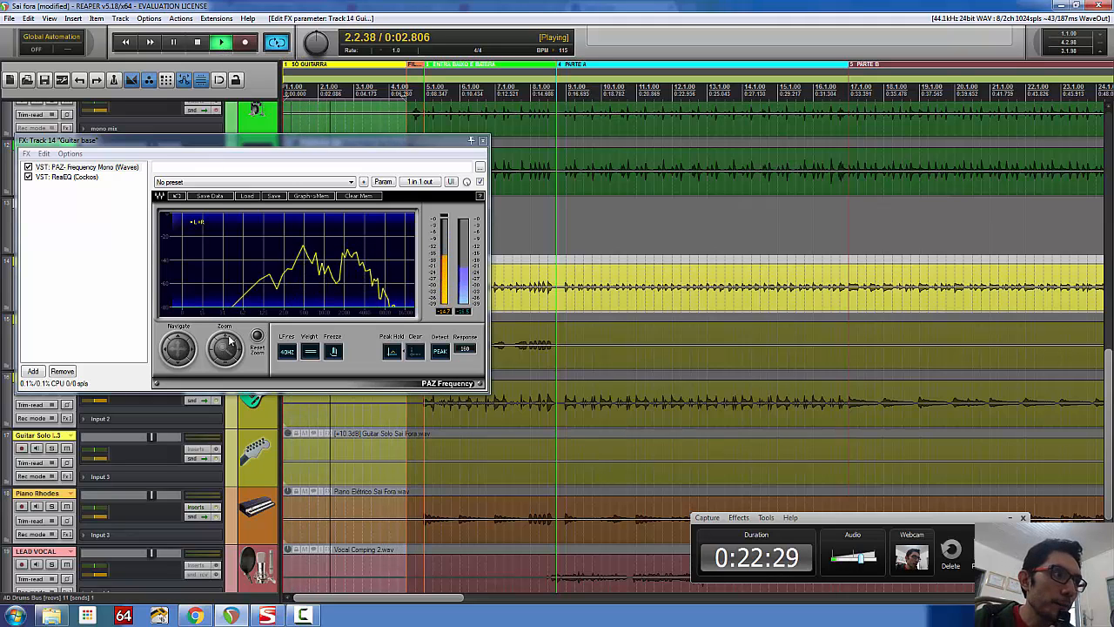
- Examine the playing guitar's spectrum in PAZ Frequency at different level and frequency zooms, particularly its low and low-mid range
drag(226, 329, 225, 366)
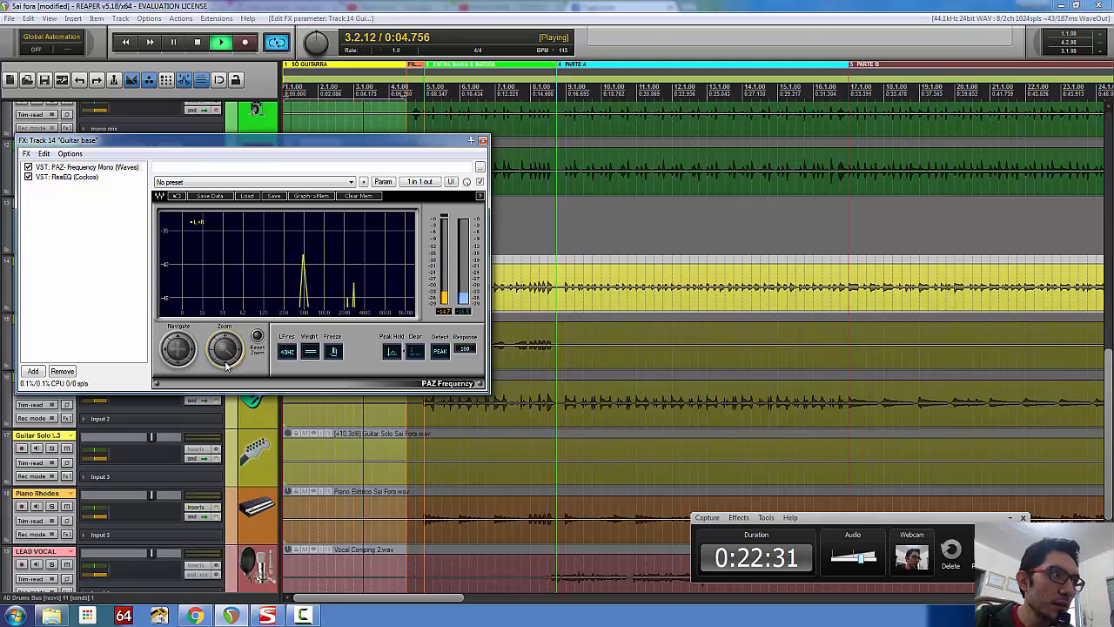
click(226, 363)
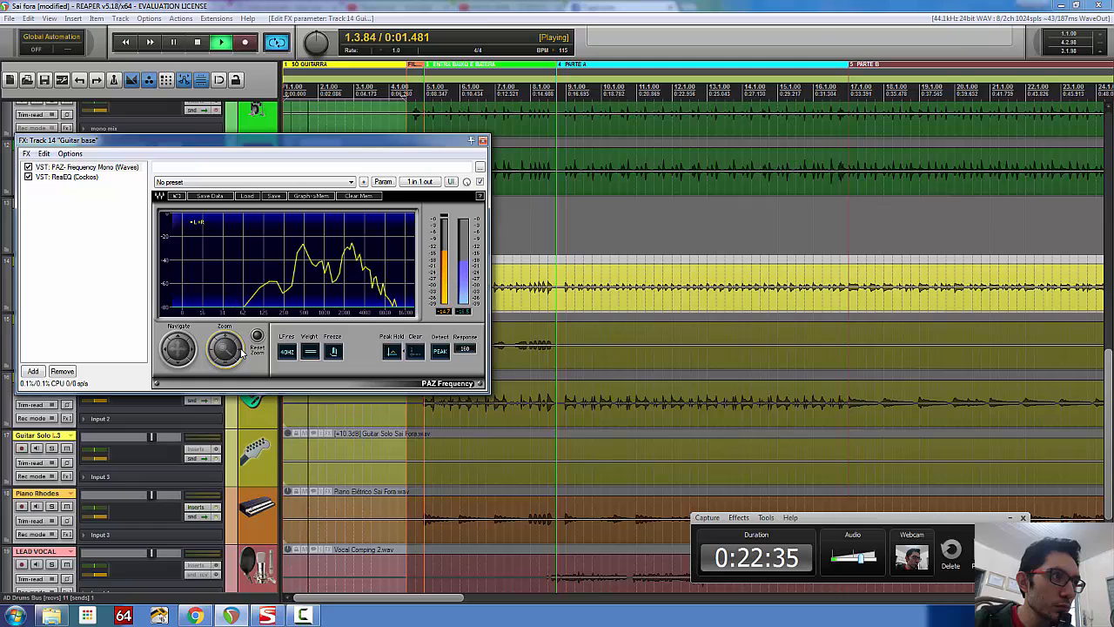
click(242, 351)
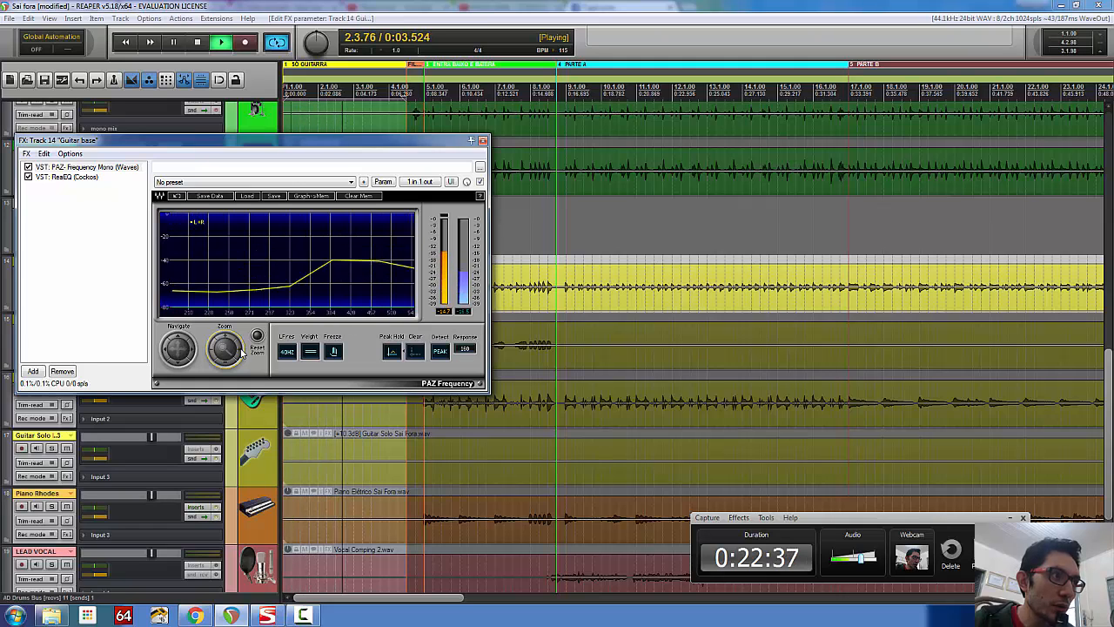
click(213, 351)
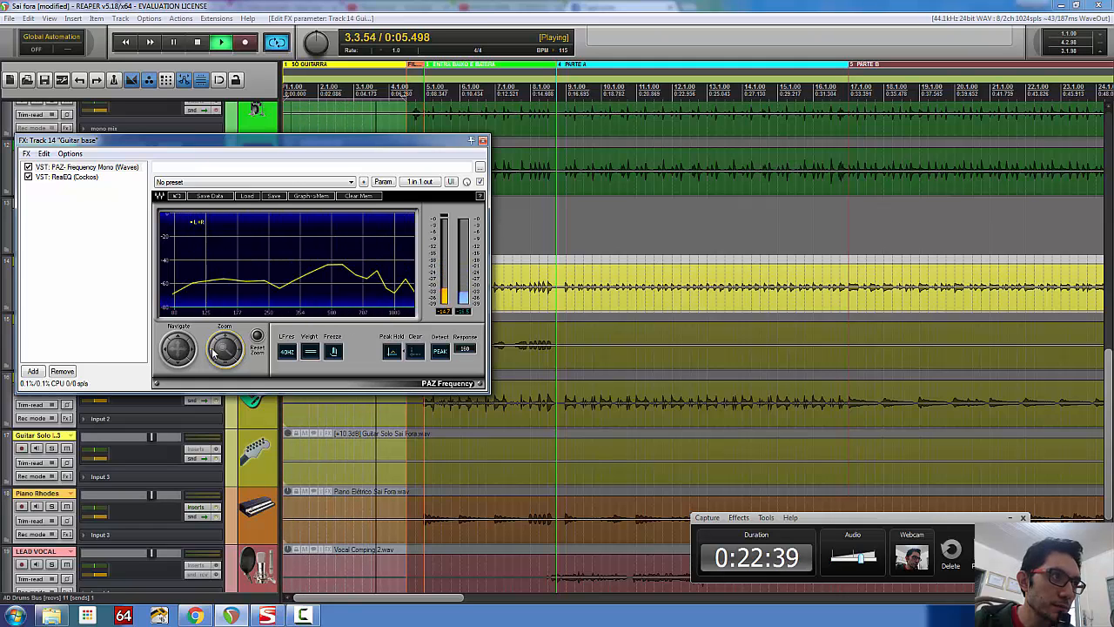
click(213, 351)
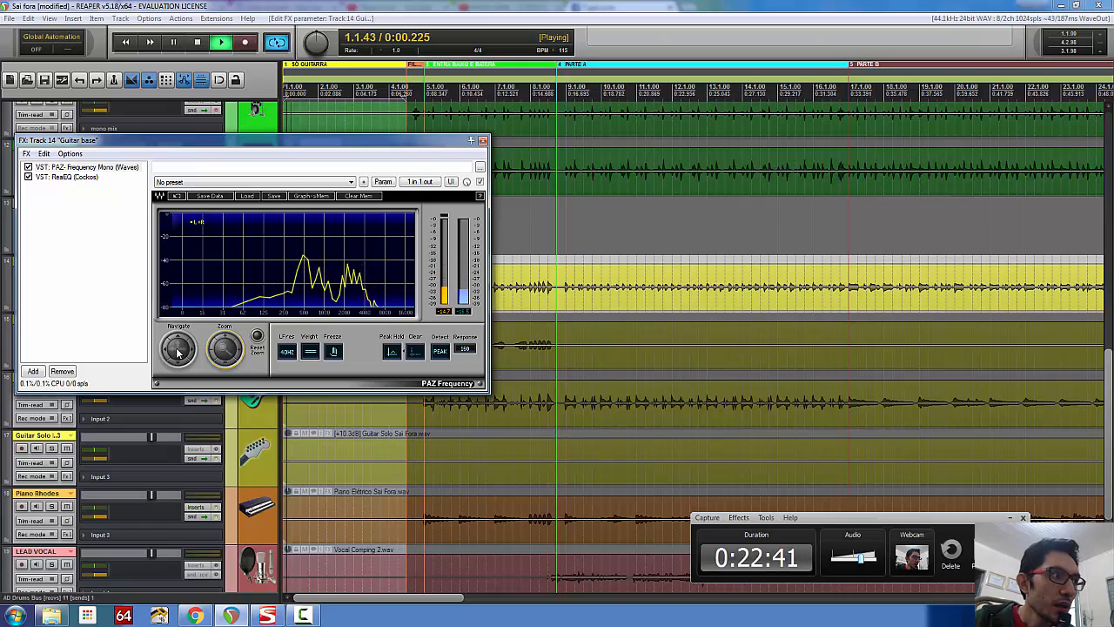
click(242, 352)
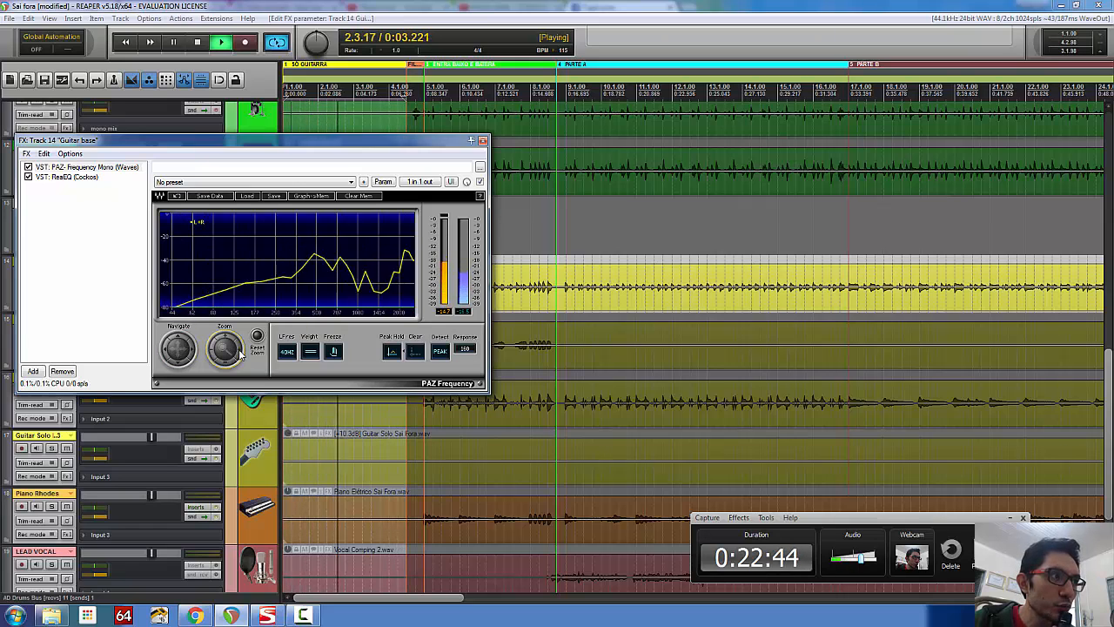
click(192, 353)
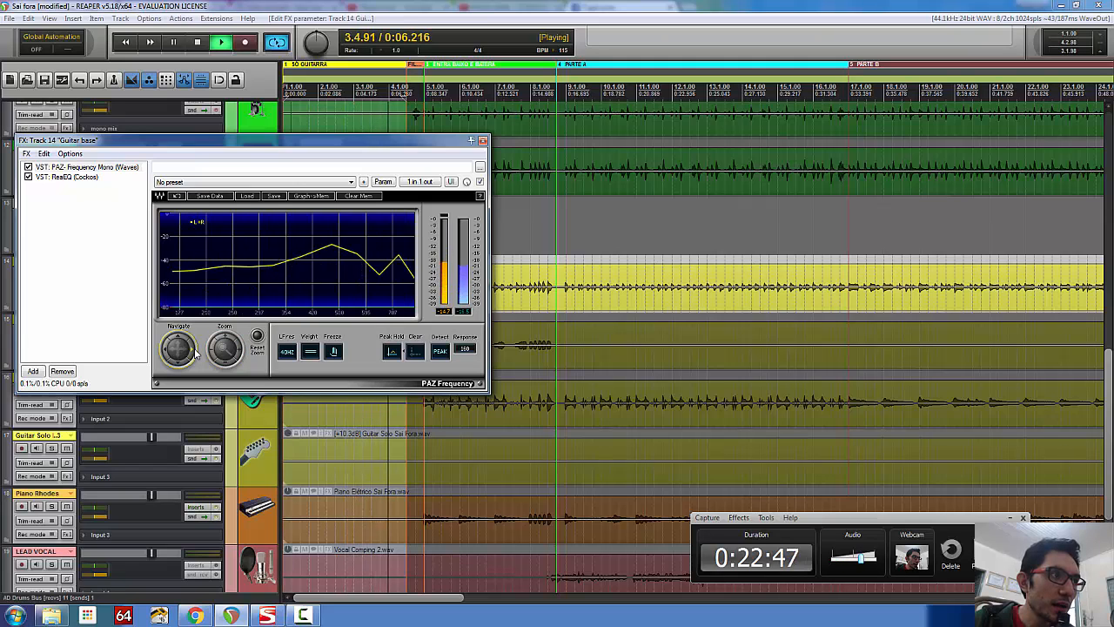
click(194, 352)
click(195, 352)
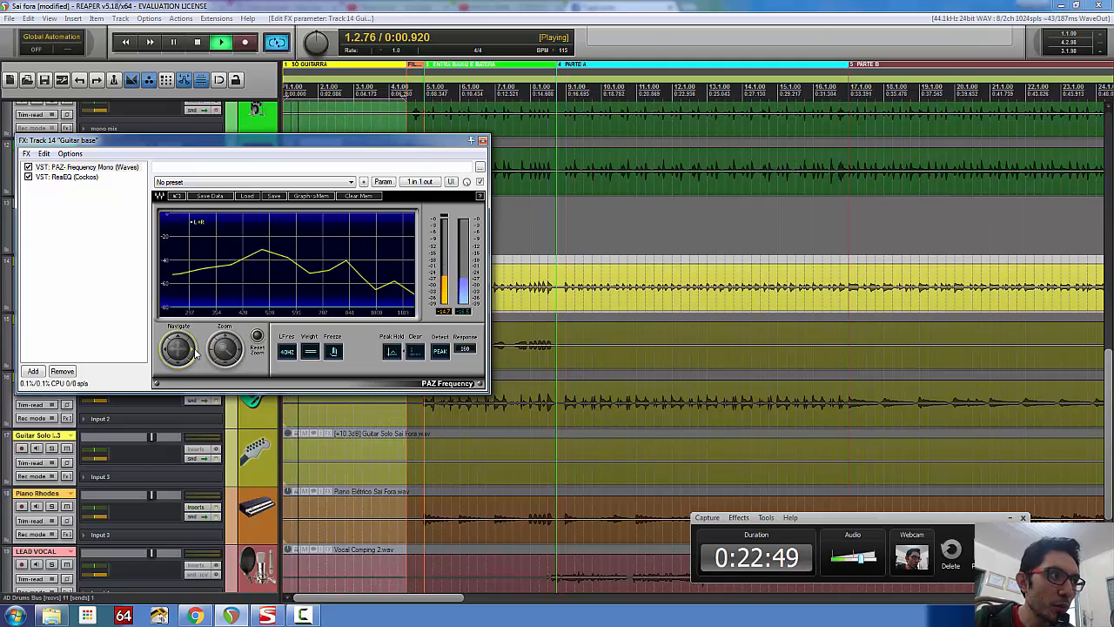
drag(179, 349, 212, 353)
click(212, 353)
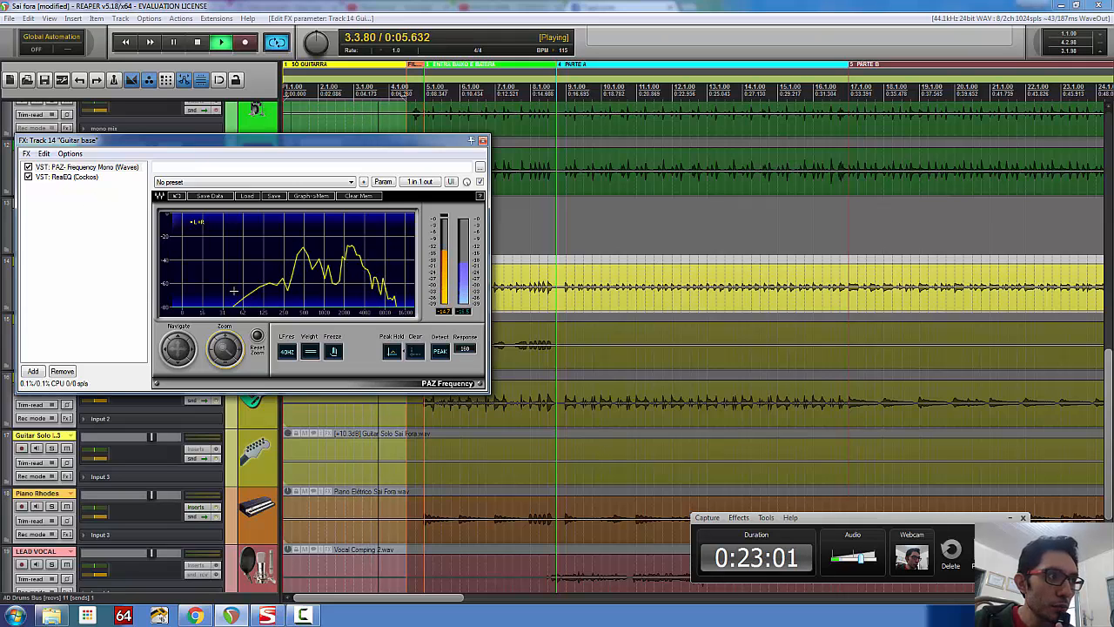
- Return to ReaEQ with playback stopped and select band 2 at 300 Hz
click(78, 178)
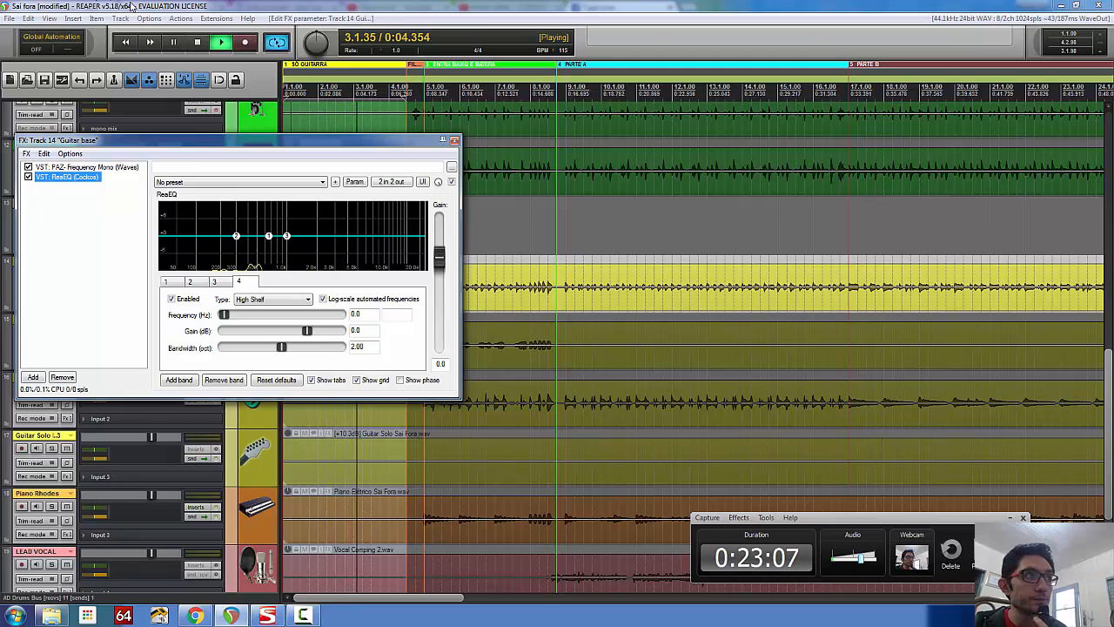
click(196, 42)
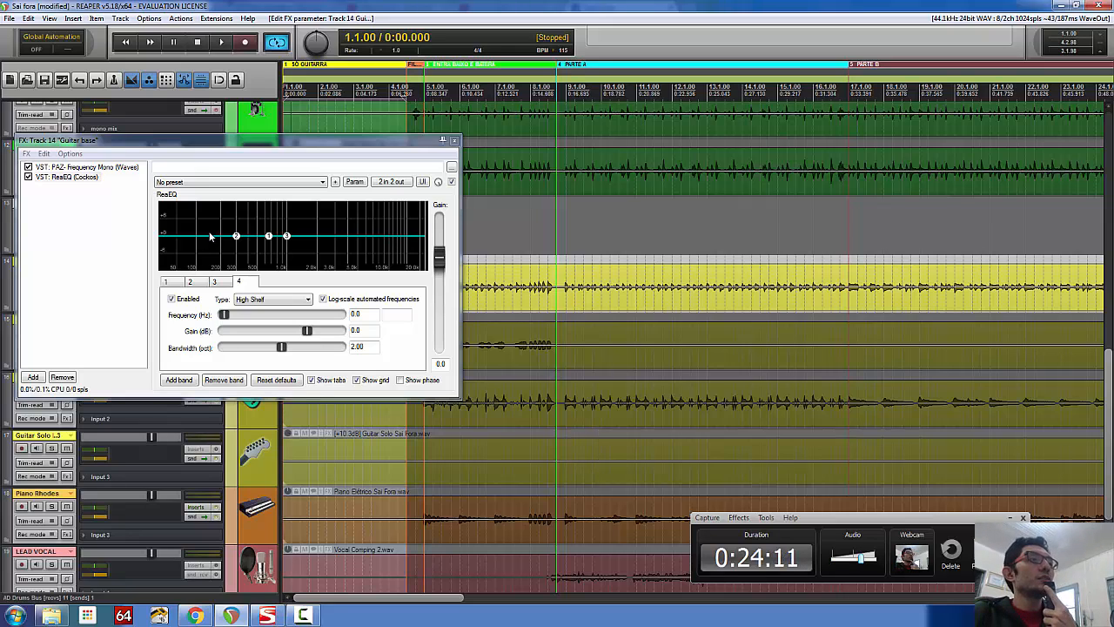
mouse_move(273, 239)
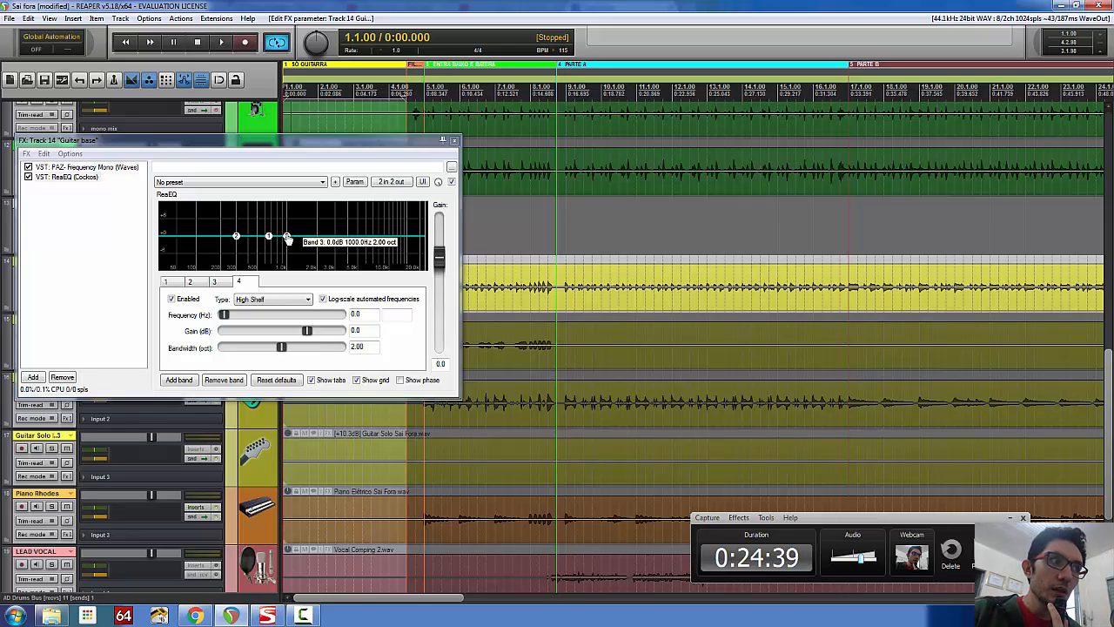
click(236, 236)
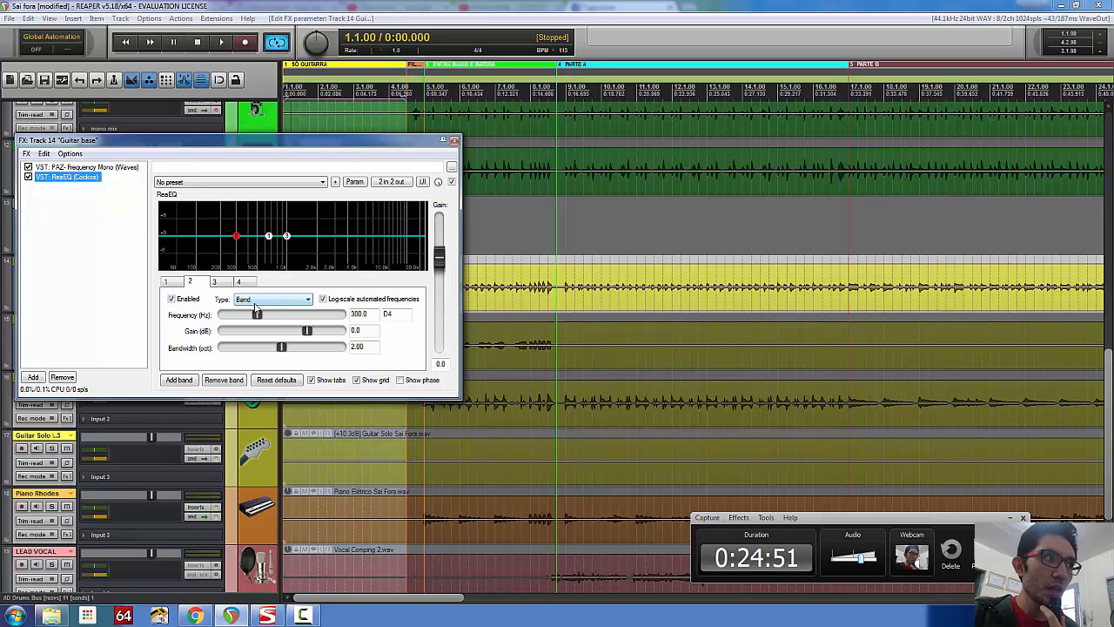
- Narrow ReaEQ band 2's bandwidth to about 0.13 oct and raise its gain to 4.0 dB at 300 Hz
click(294, 301)
click(294, 300)
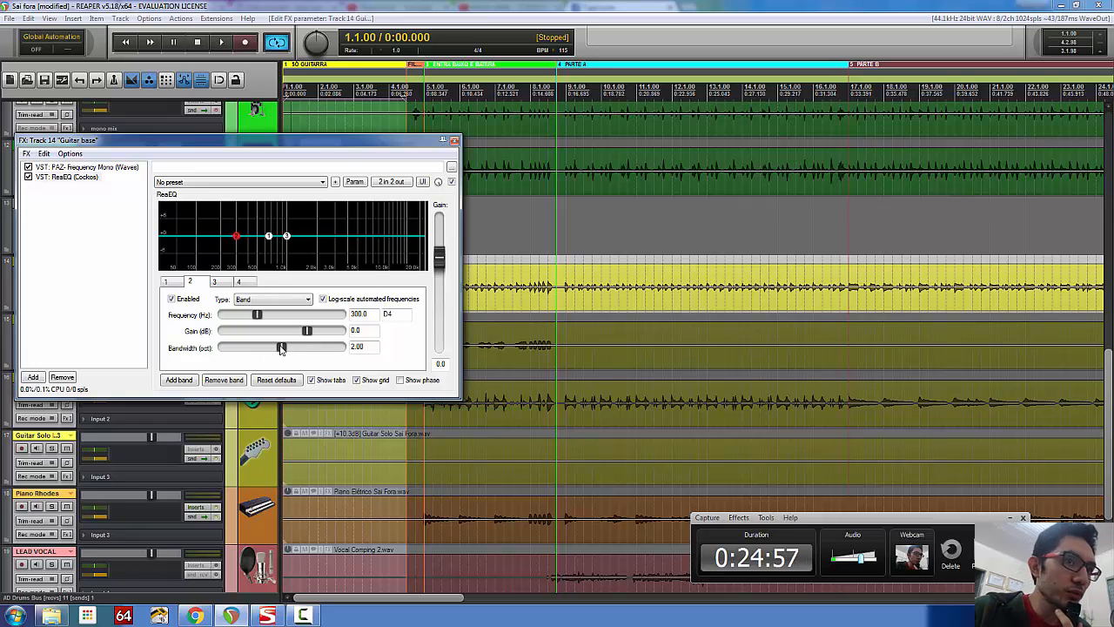
drag(280, 348, 210, 352)
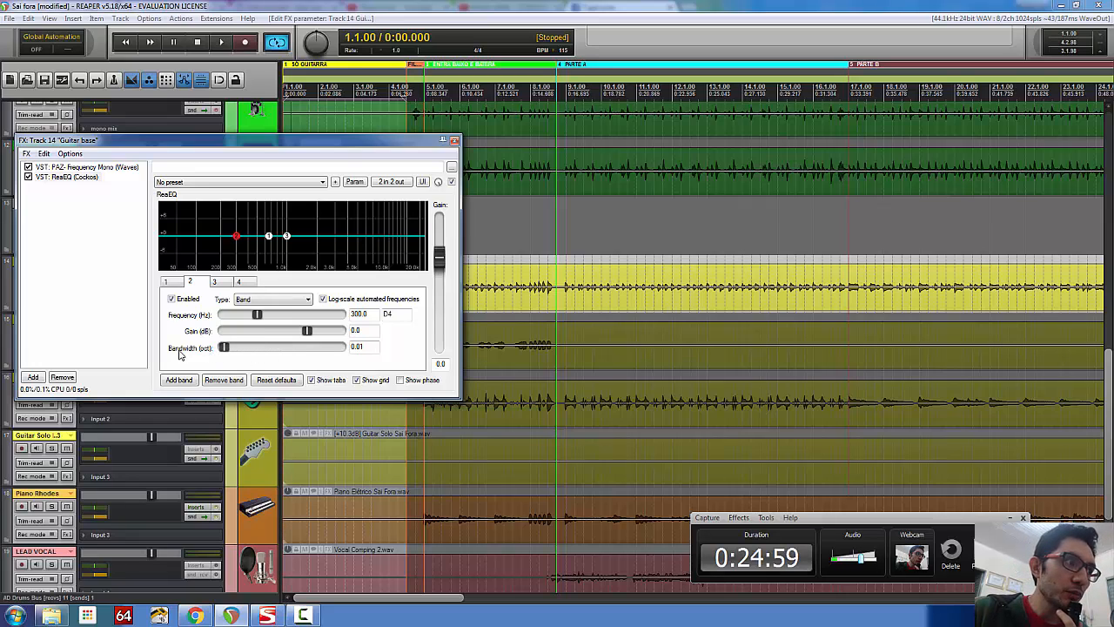
drag(236, 236, 237, 227)
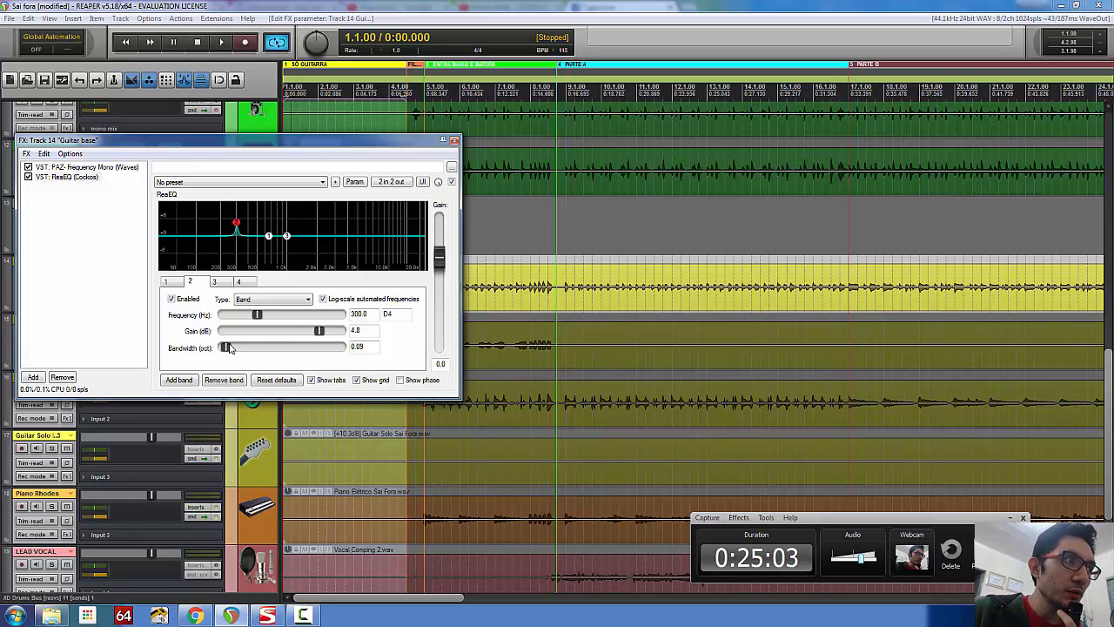
drag(230, 344, 228, 344)
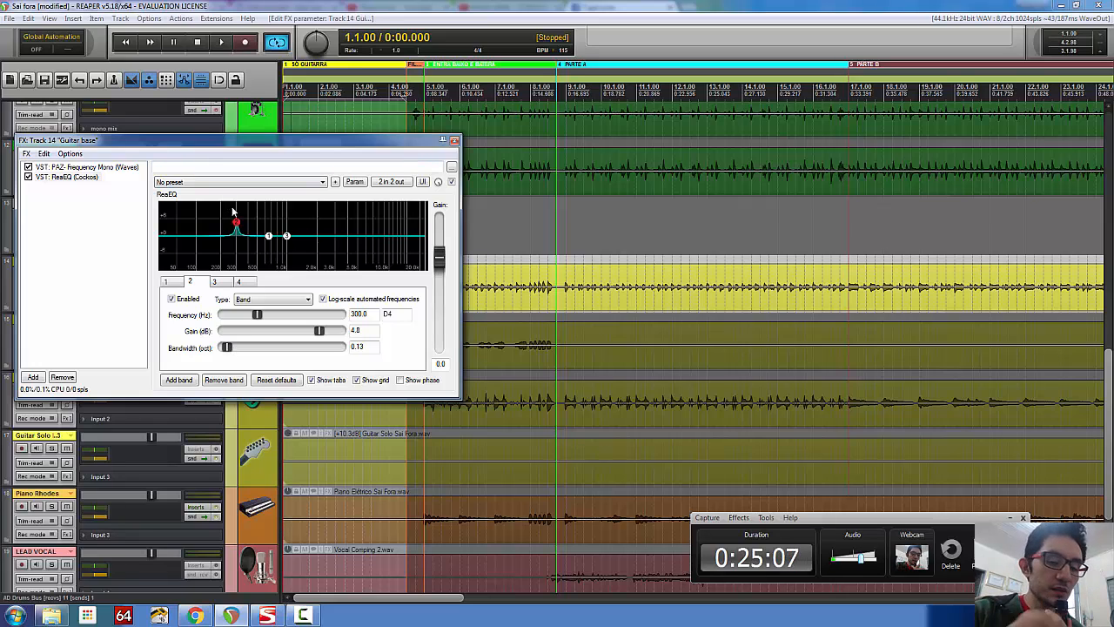
- Play the loop and audition band 2 boosted about 27 dB while sweeping it from about 21 Hz up to about 3111 Hz
click(219, 41)
drag(236, 224, 129, 159)
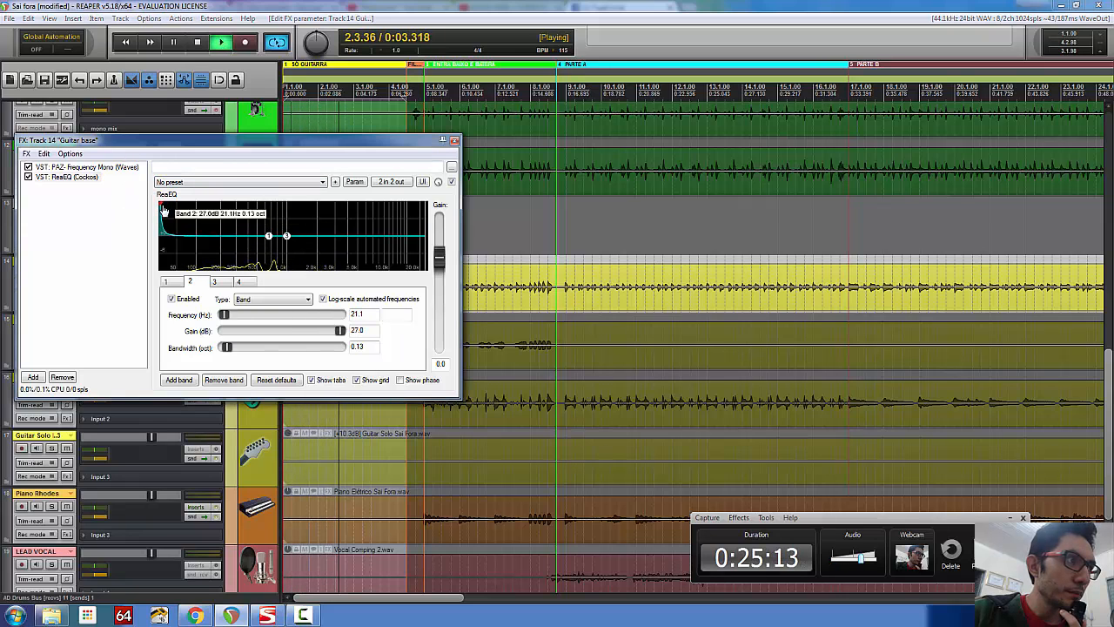
drag(164, 211, 283, 209)
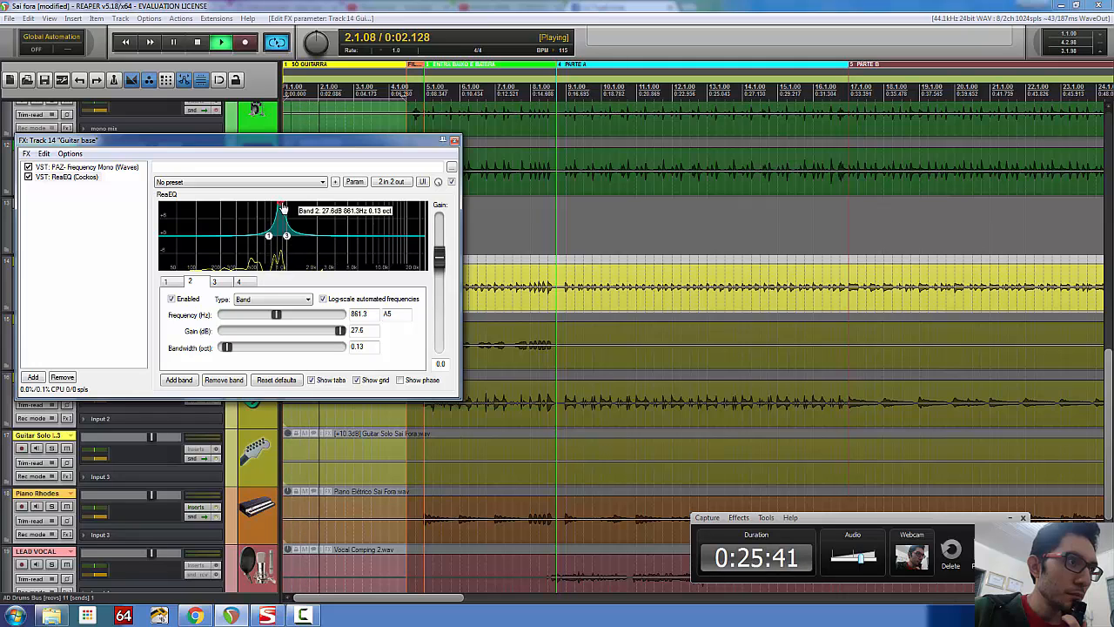
drag(281, 209, 337, 209)
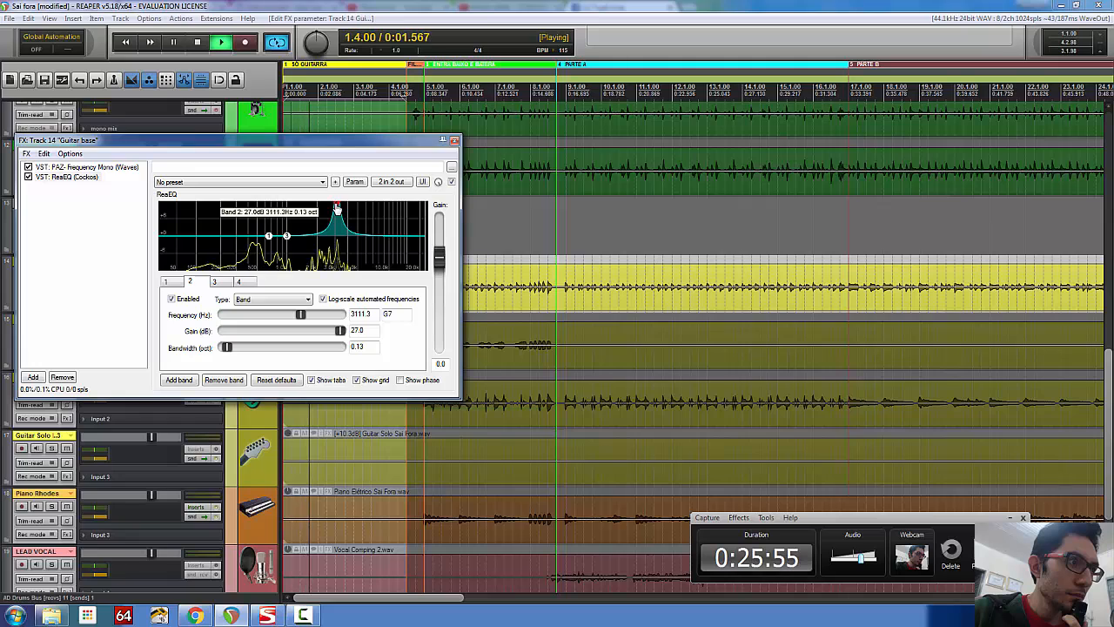
- Drop band 2 to about 20.6 Hz with -inf gain, disable the band and stop playback
drag(337, 209, 156, 338)
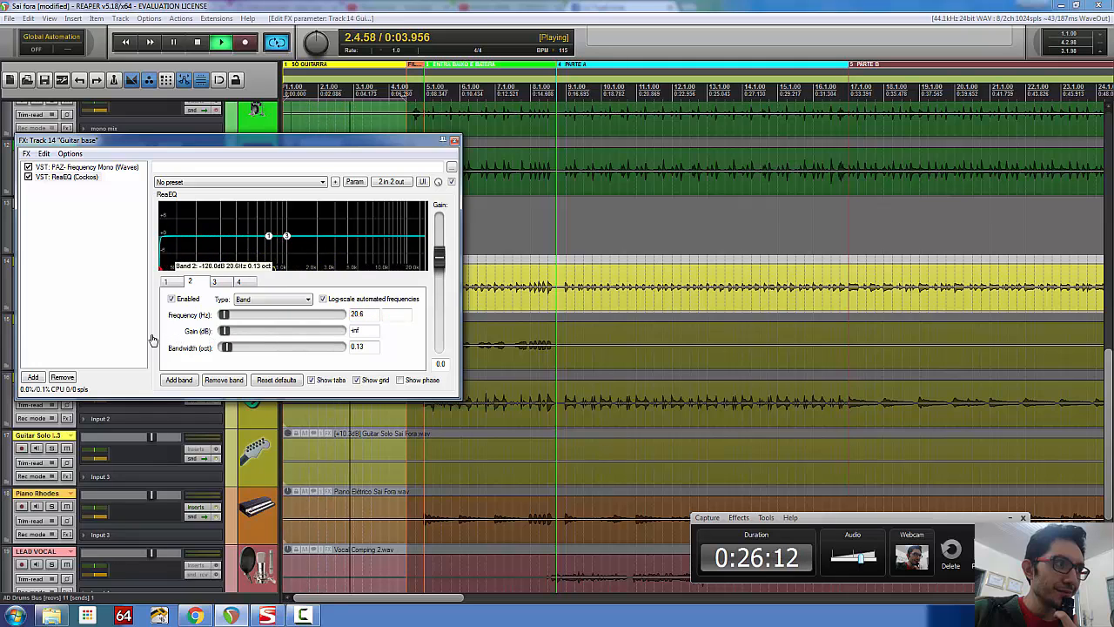
double_click(161, 271)
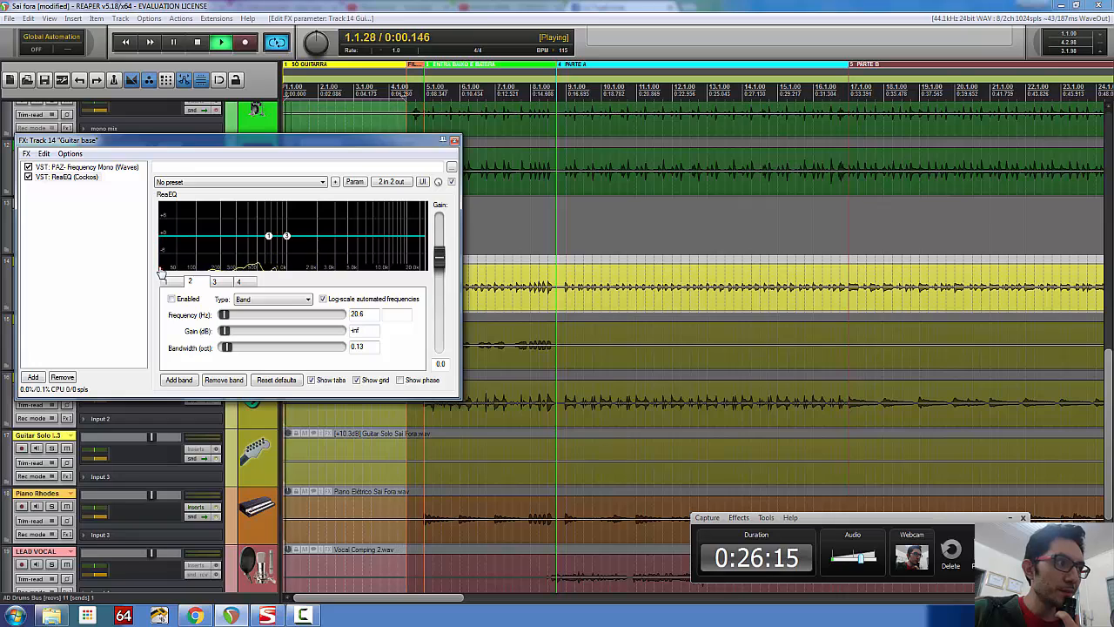
click(197, 42)
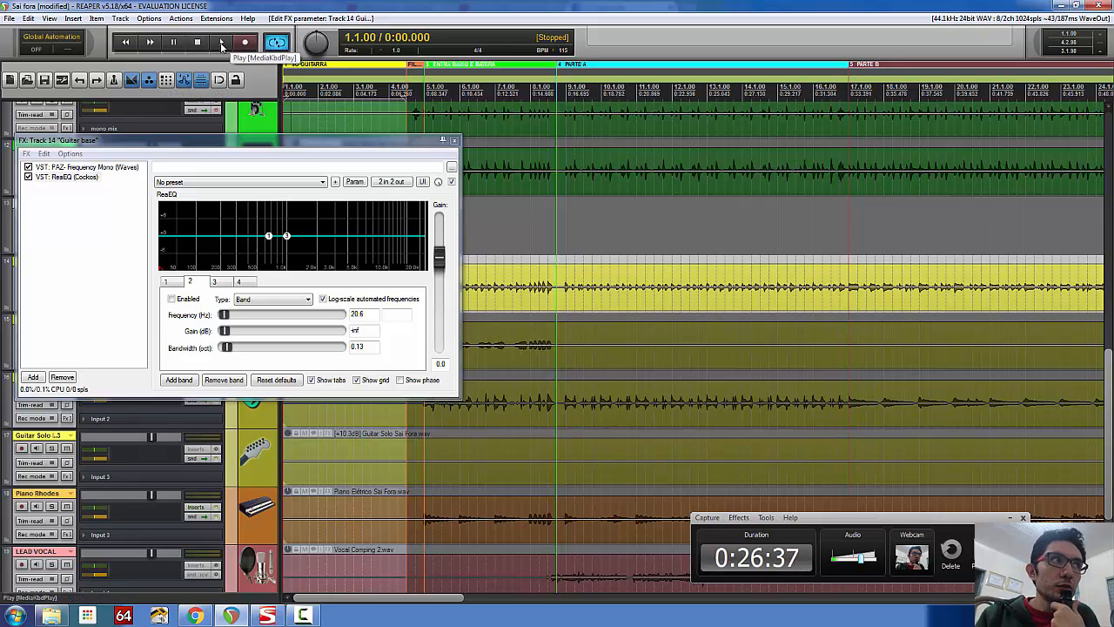
- Compare the playing guitar's spectrum in PAZ Frequency with ReaEQ active and bypassed, and return to ReaEQ with it enabled
click(118, 168)
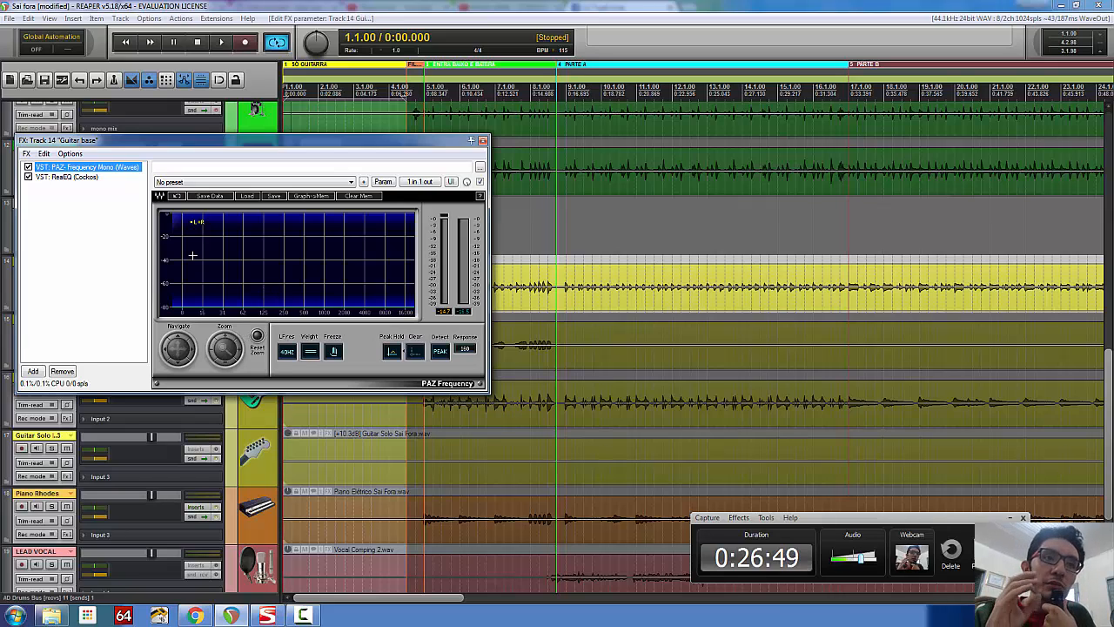
click(223, 44)
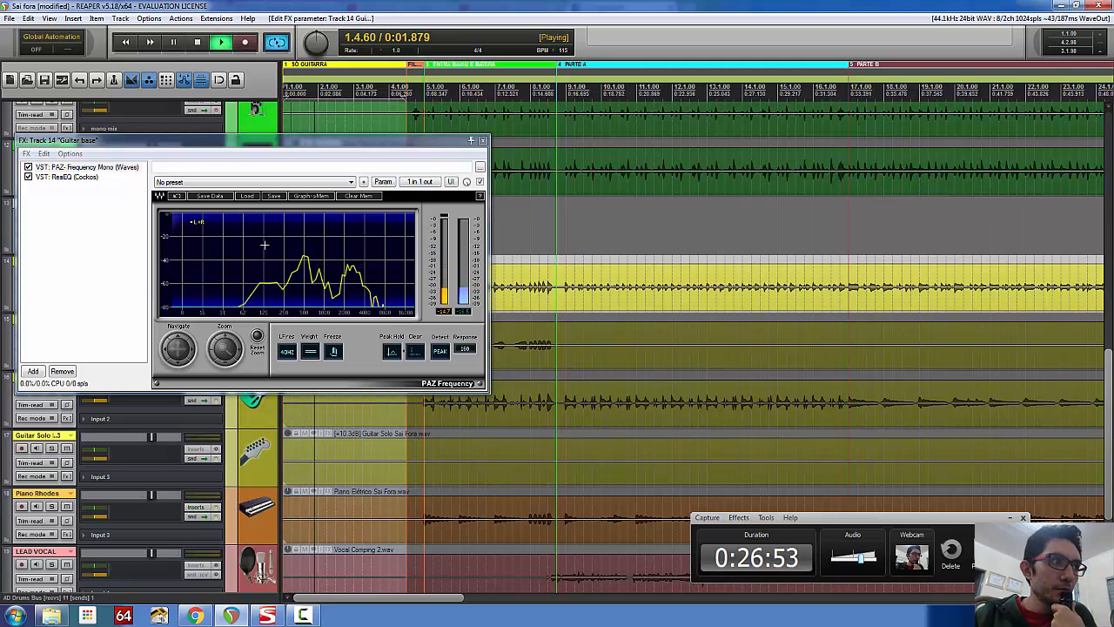
click(28, 177)
click(59, 167)
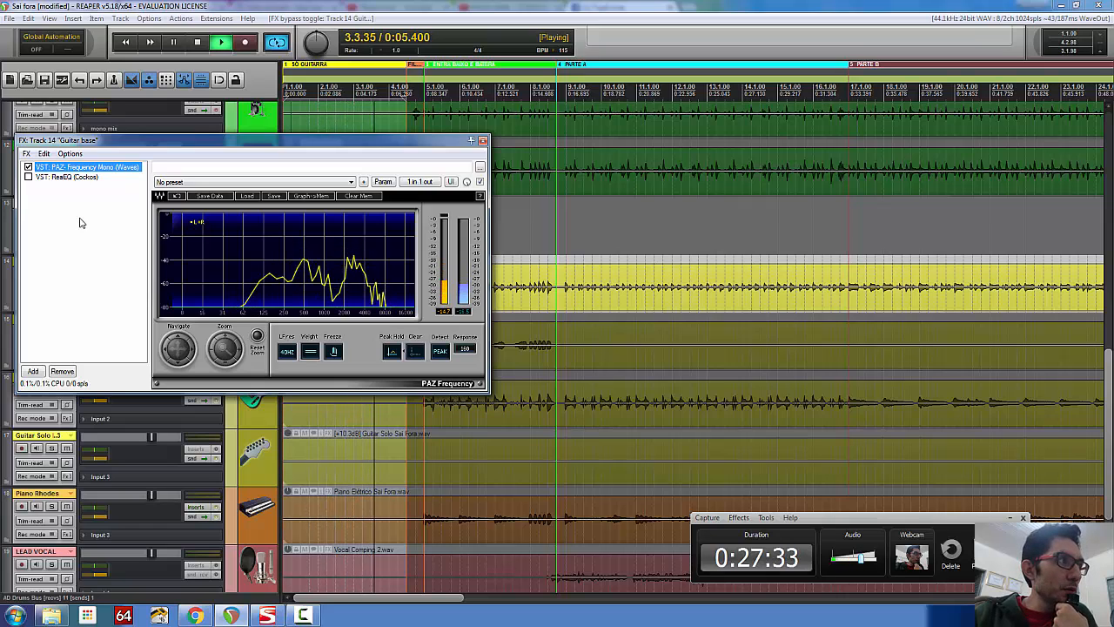
click(75, 178)
click(28, 178)
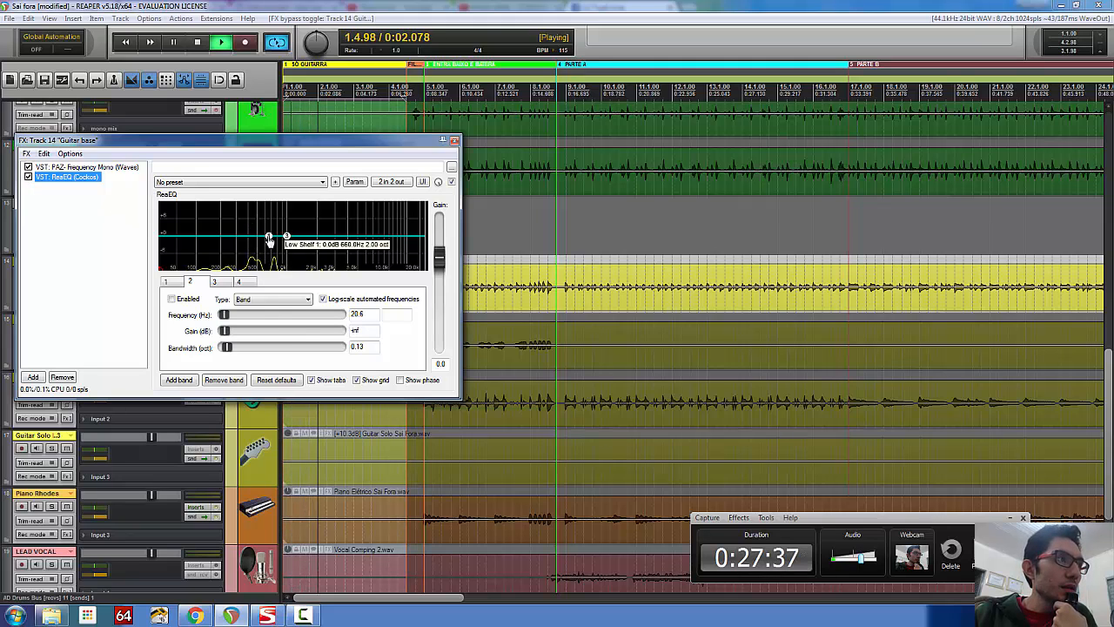
- Move ReaEQ's low shelf band 1 to about 100 Hz and band 3 to about 1027 Hz, both near 0 dB gain
drag(269, 237, 199, 240)
mouse_move(286, 236)
mouse_down()
mouse_move(323, 235)
mouse_move(290, 241)
mouse_up()
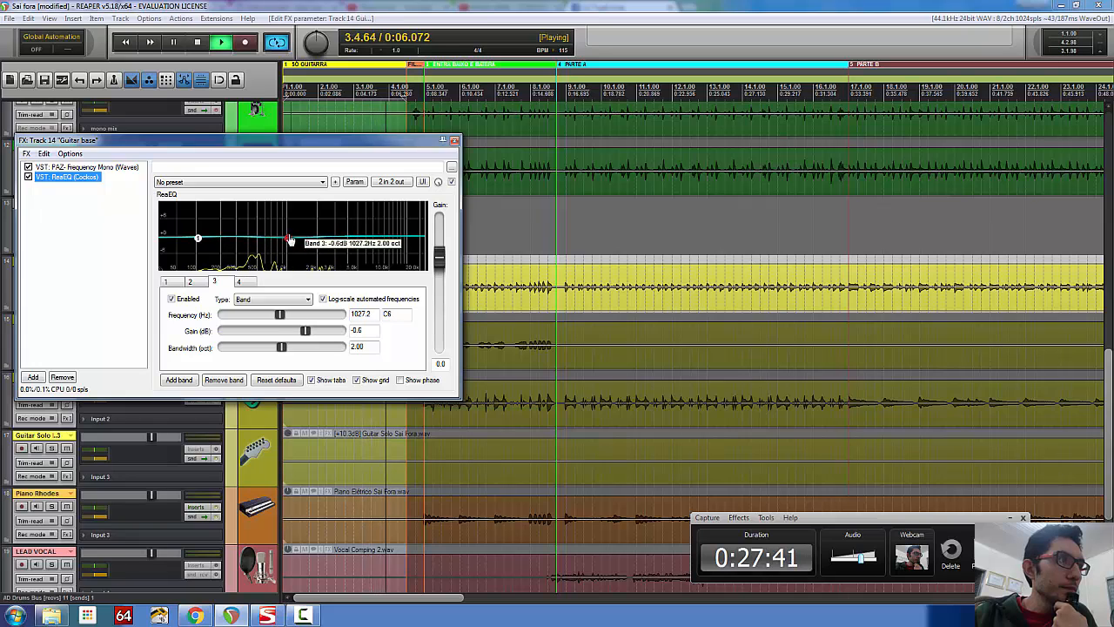
click(199, 241)
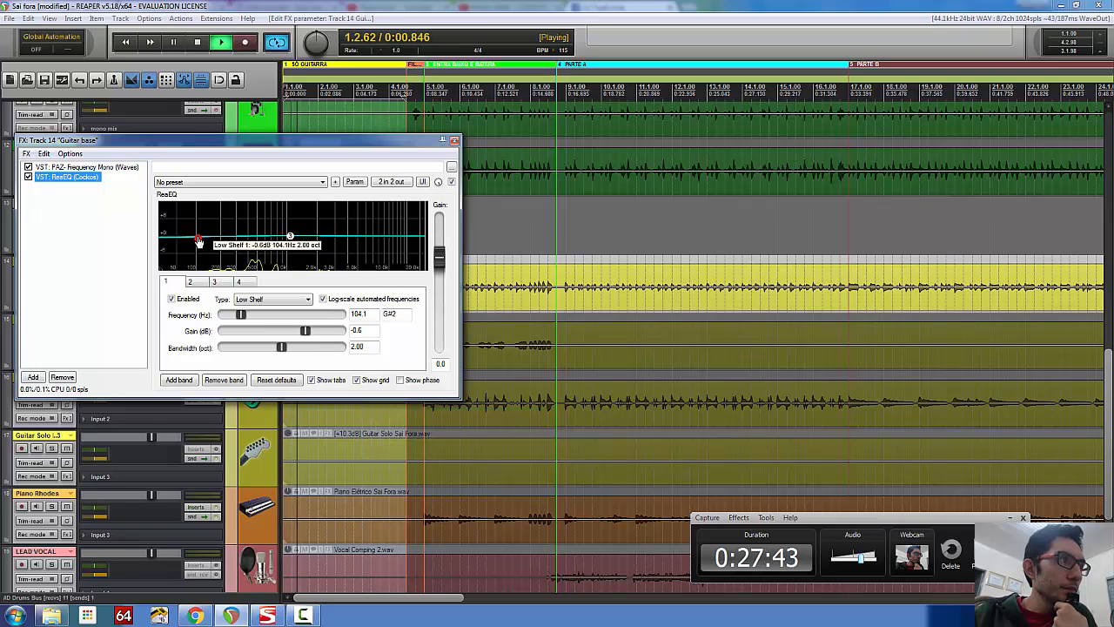
drag(199, 241, 197, 236)
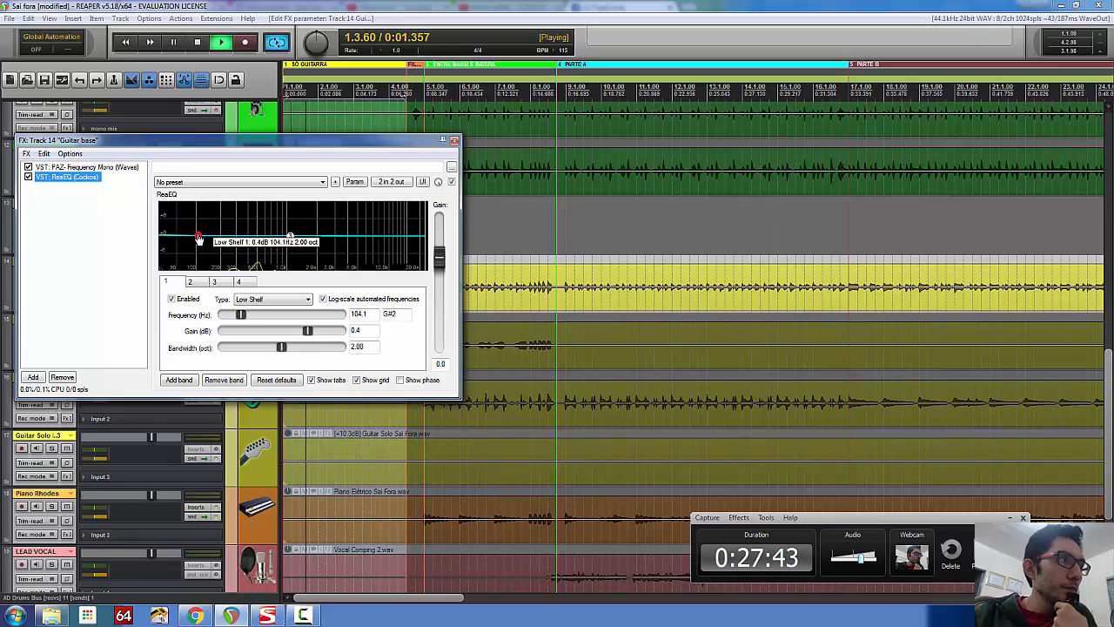
- Turn band 1 into a High Pass filter at 62 Hz with a bandwidth of about 1.64 oct
click(274, 299)
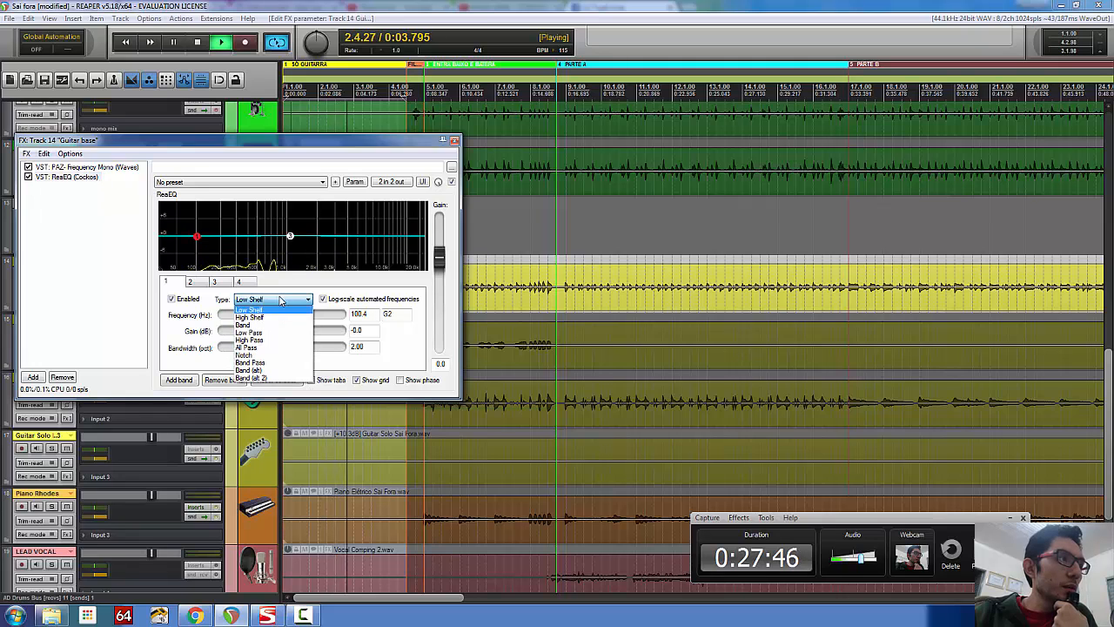
click(281, 344)
drag(280, 348, 270, 349)
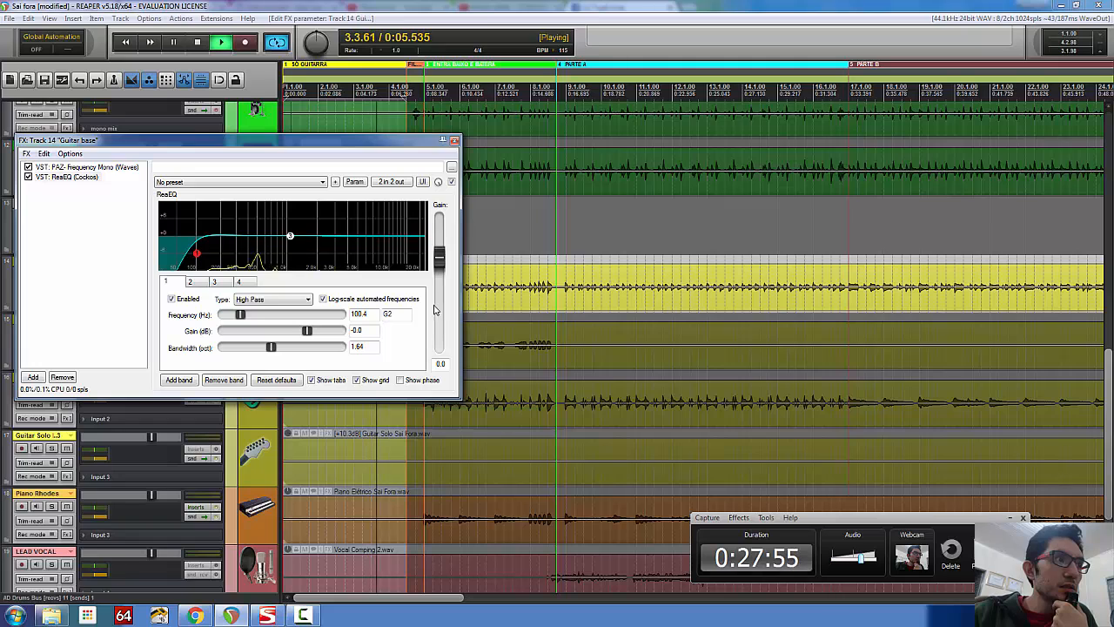
drag(373, 315, 267, 317)
text(62)
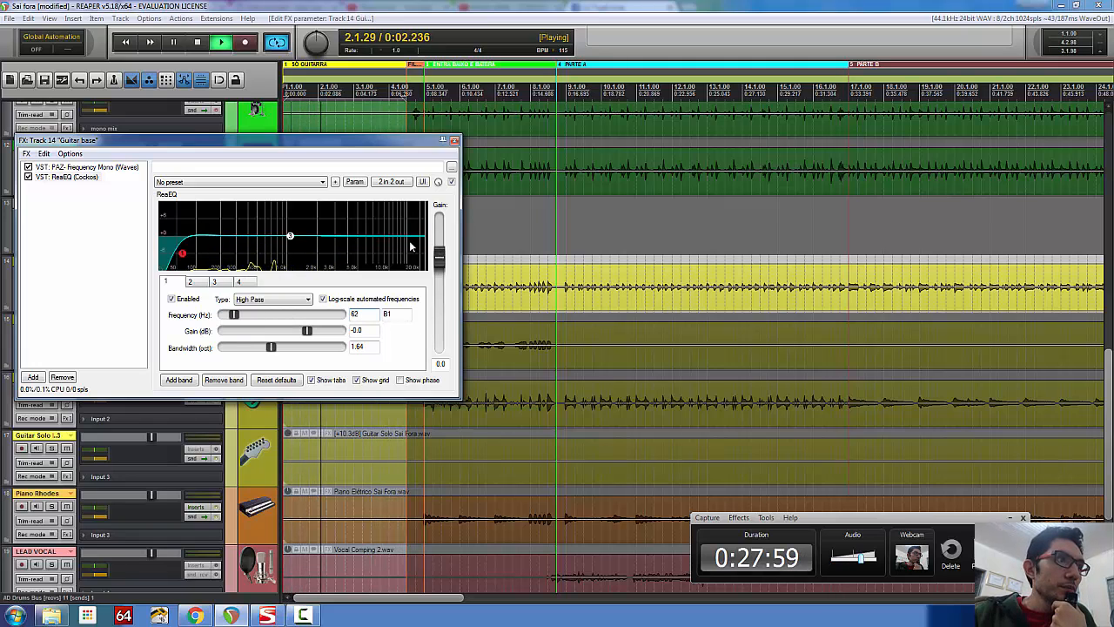
- Add a fifth band to ReaEQ as a Low Pass filter at 8000 Hz with a bandwidth of about 1.32 oct
right_click(384, 237)
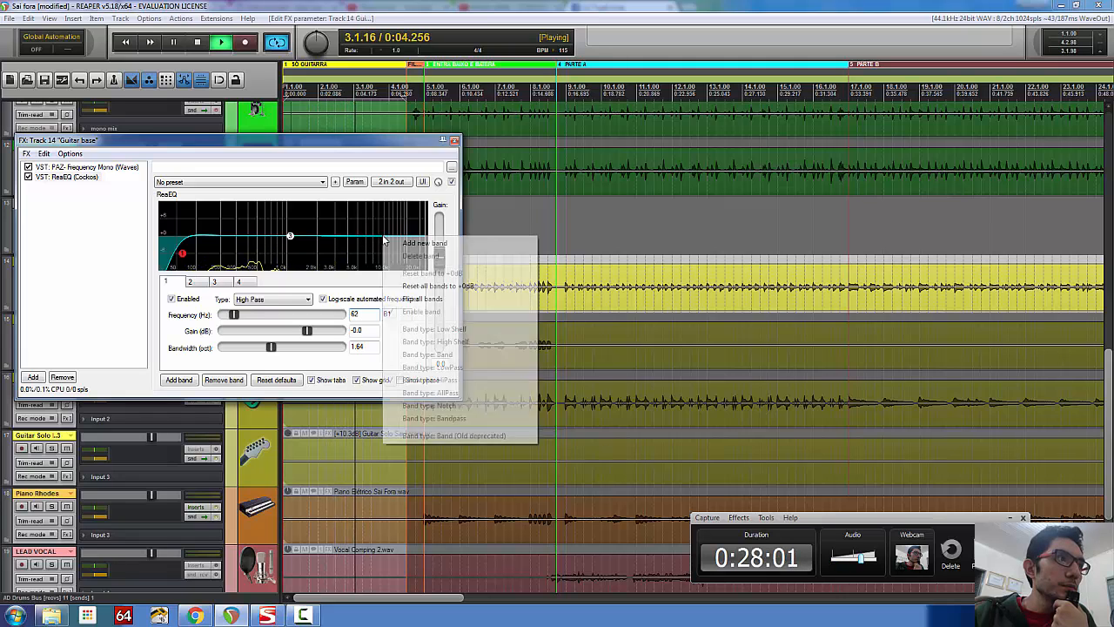
click(410, 243)
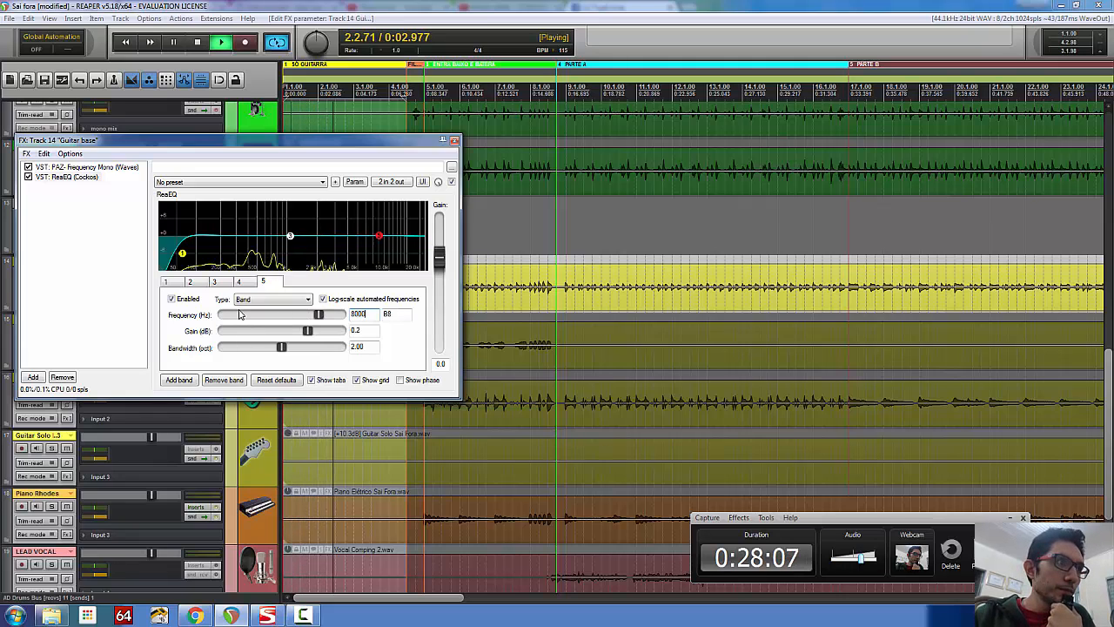
click(272, 299)
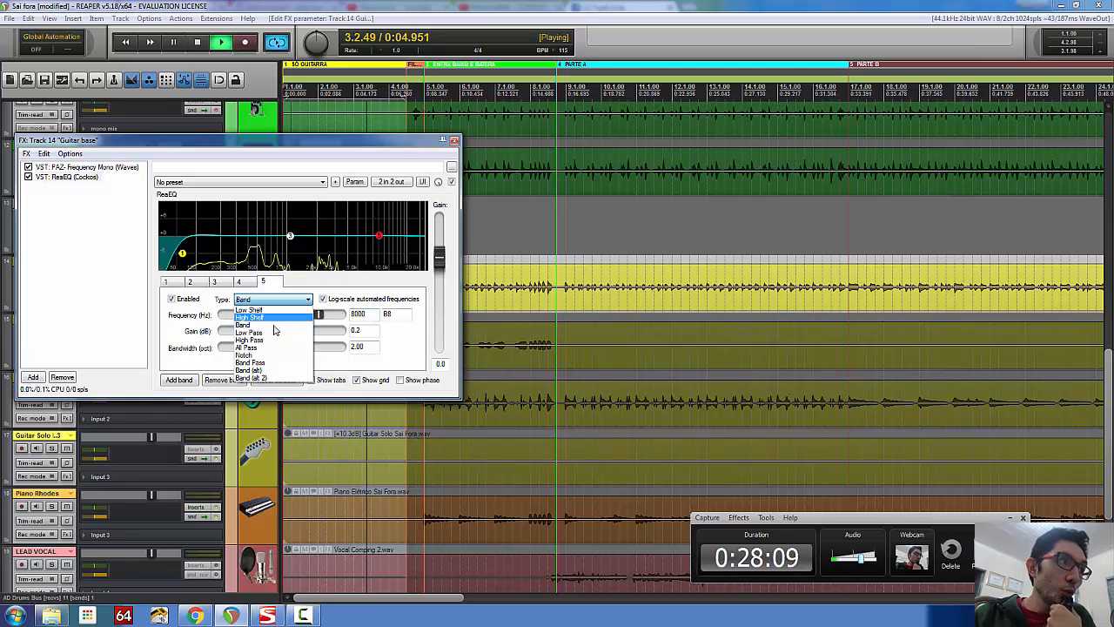
click(274, 332)
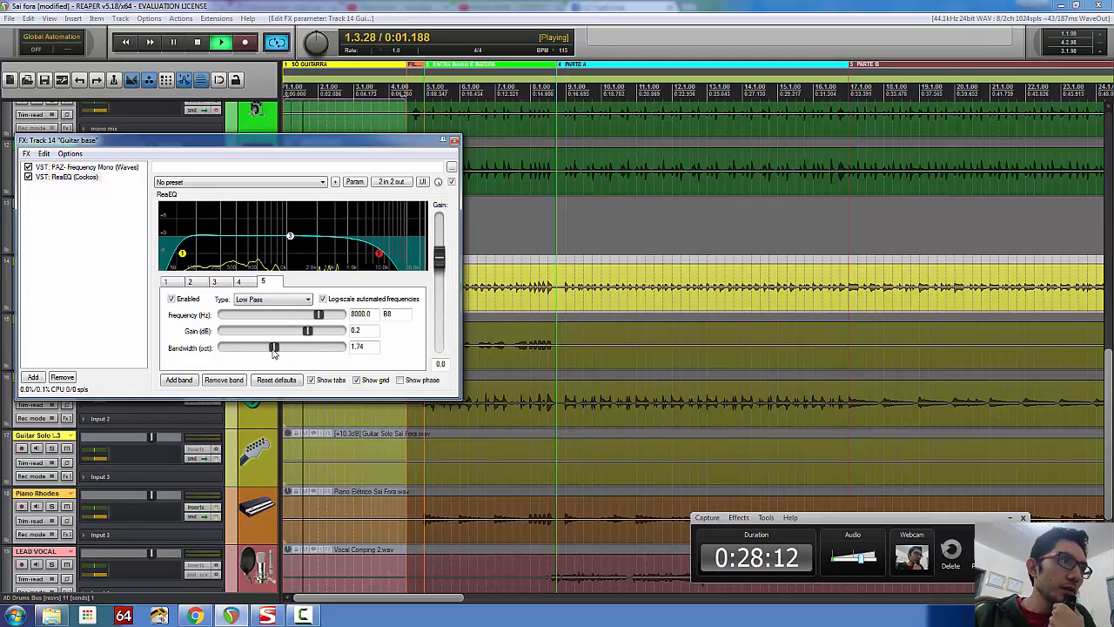
drag(271, 349, 261, 347)
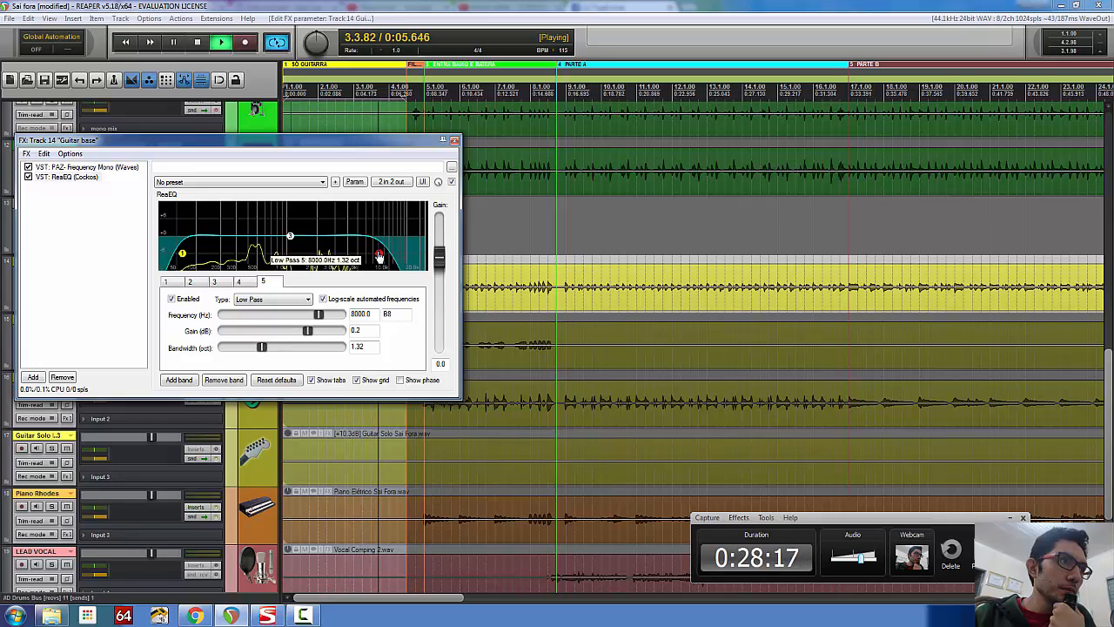
drag(379, 256, 385, 257)
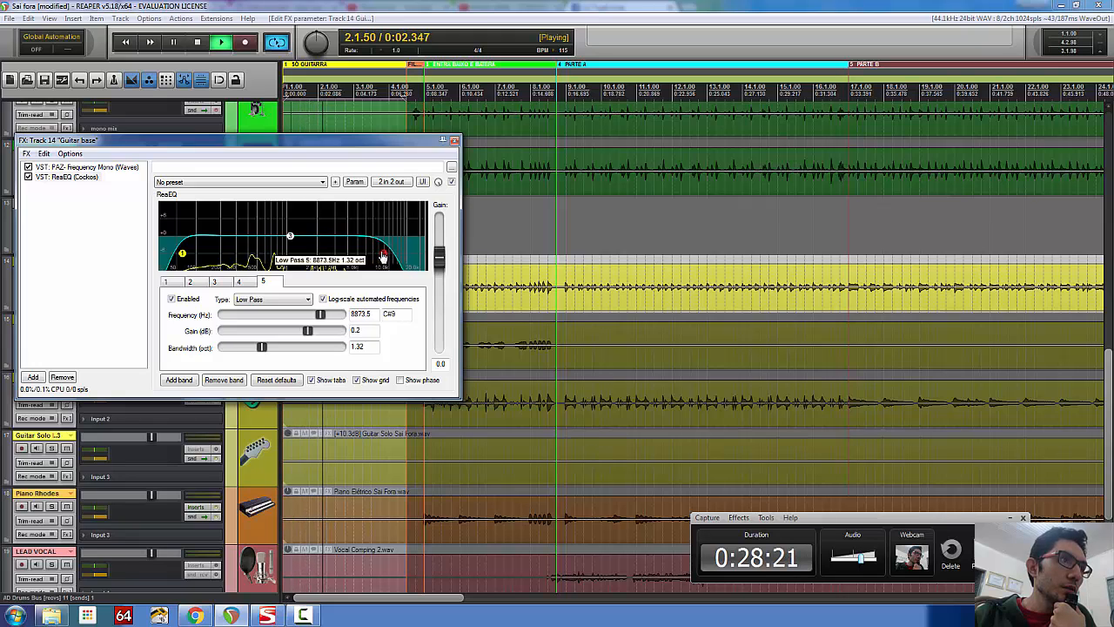
drag(381, 256, 378, 256)
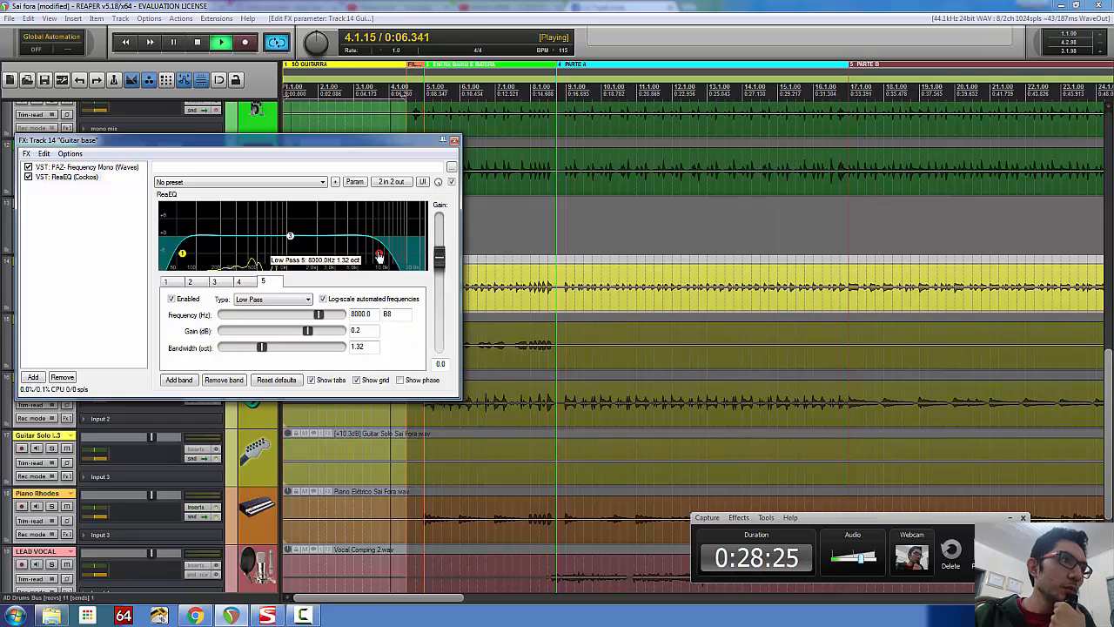
- Compare the guitar with ReaEQ bypassed and active, and set the low-pass band's bandwidth to about 1.34 oct
click(28, 177)
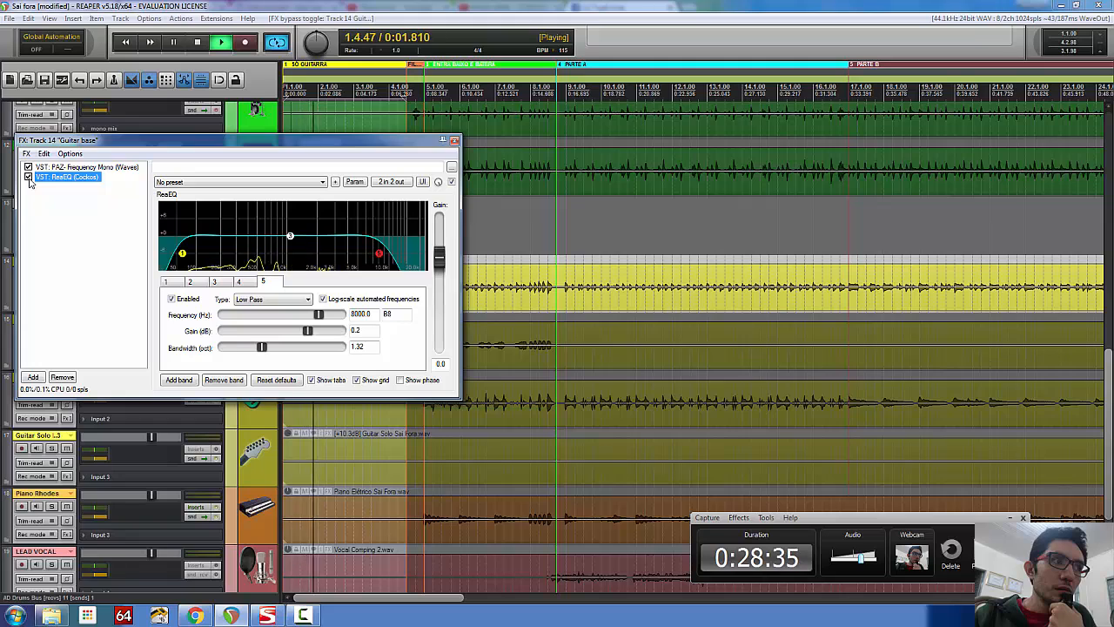
click(29, 178)
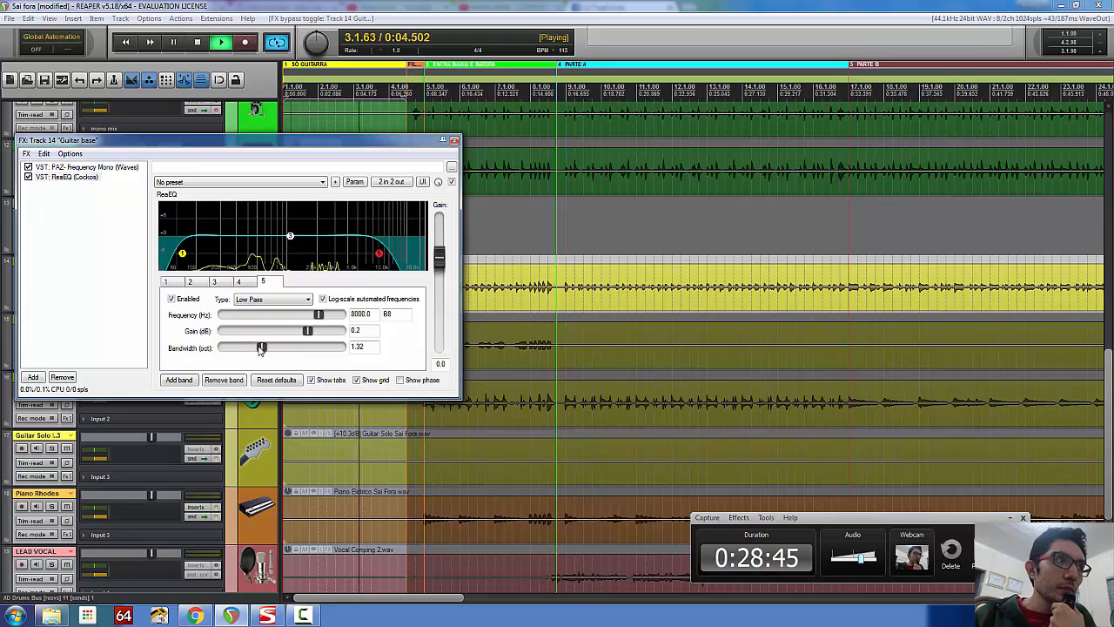
mouse_move(262, 347)
mouse_down()
mouse_move(224, 348)
mouse_move(261, 346)
mouse_up()
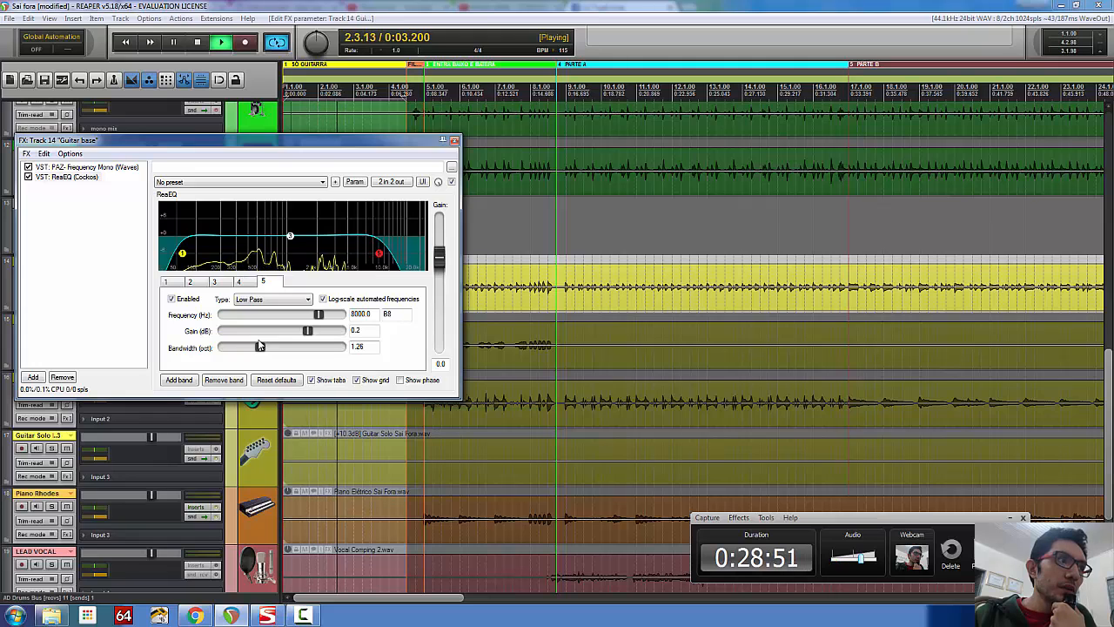
drag(258, 346, 294, 349)
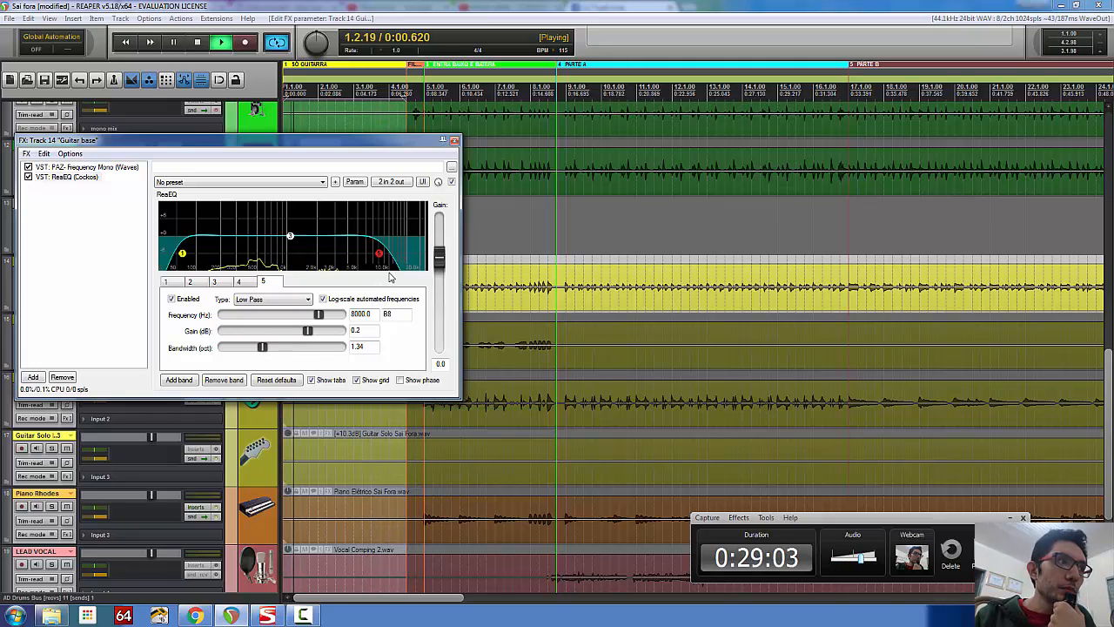
- Capture the playing guitar's maximum levels with Peak Hold in PAZ Frequency, stop playback and read the upper-frequency peak
click(77, 168)
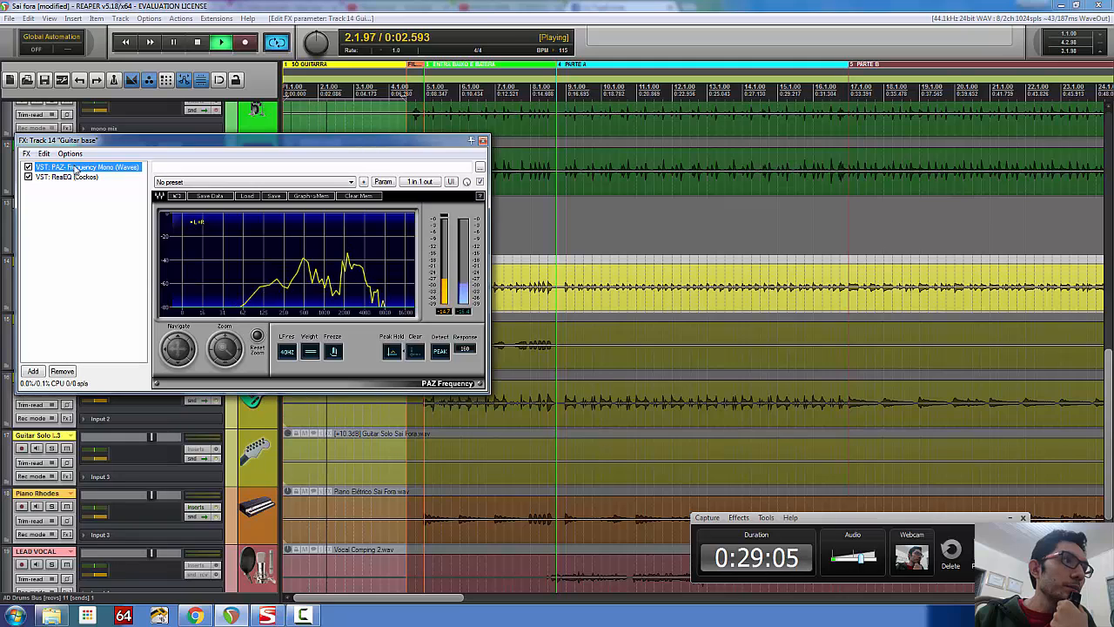
click(393, 353)
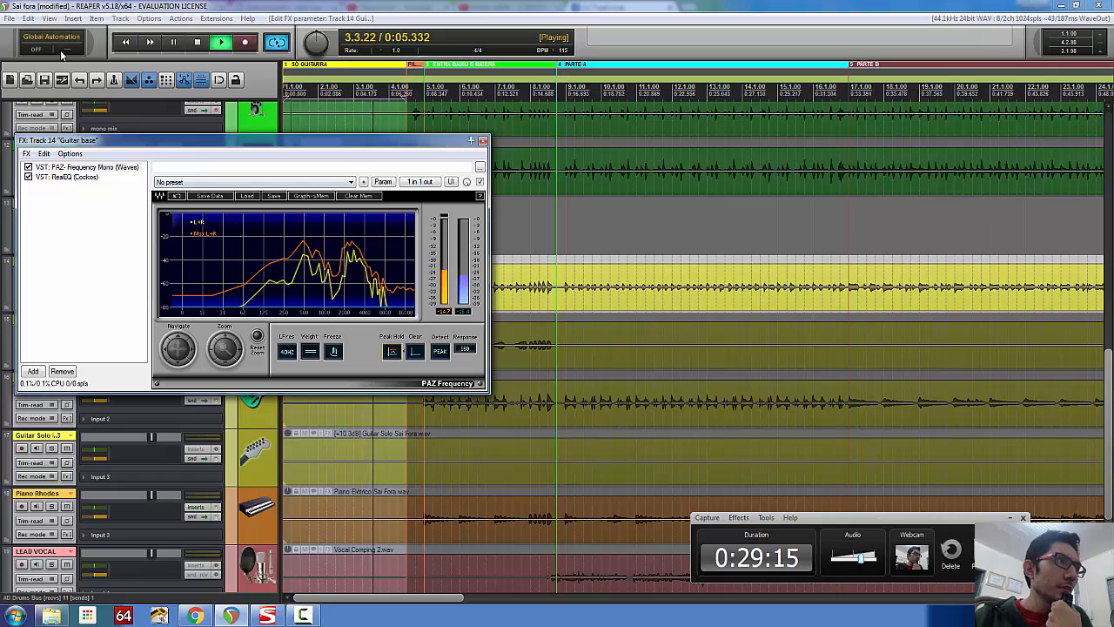
click(198, 43)
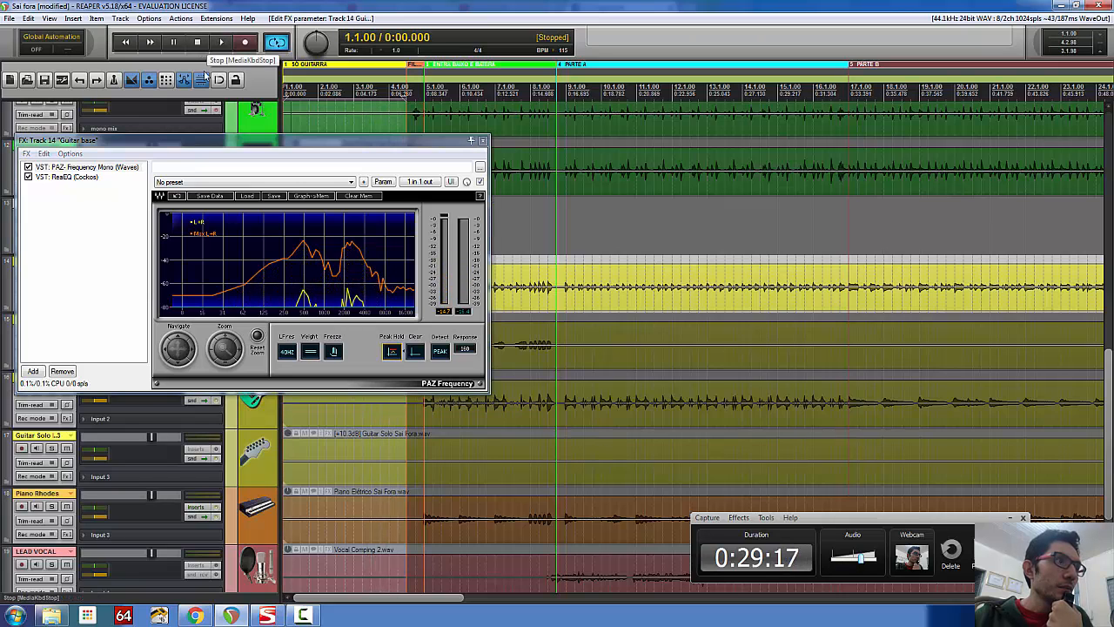
click(350, 241)
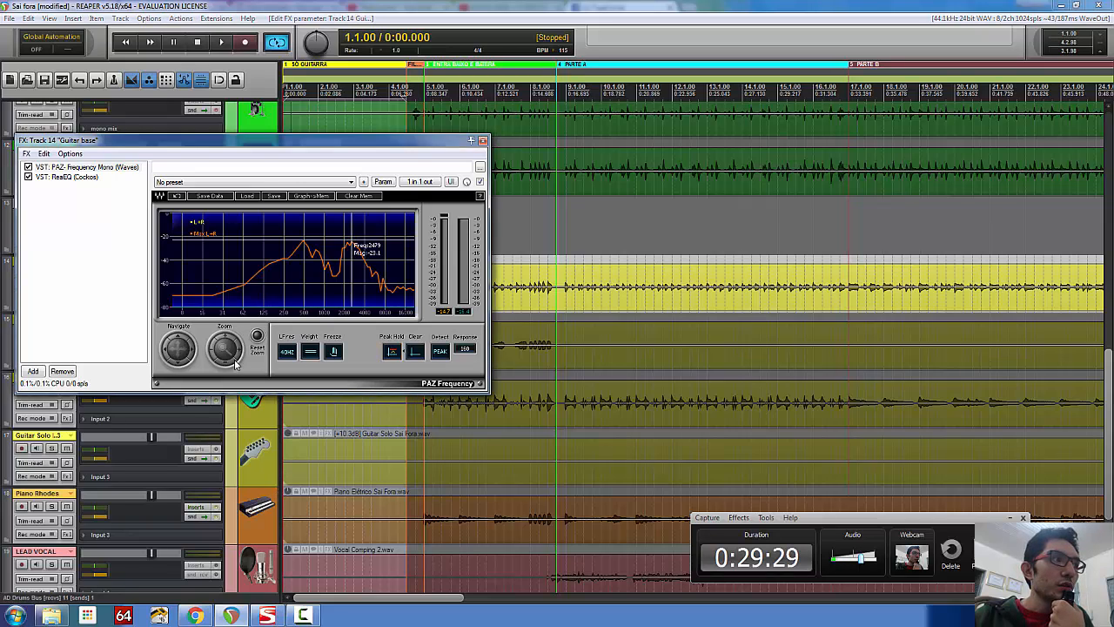
- Zoom in on the guitar's upper-frequency peak in PAZ Frequency and add a sixth ReaEQ band at 2479 Hz during playback
drag(234, 364, 189, 345)
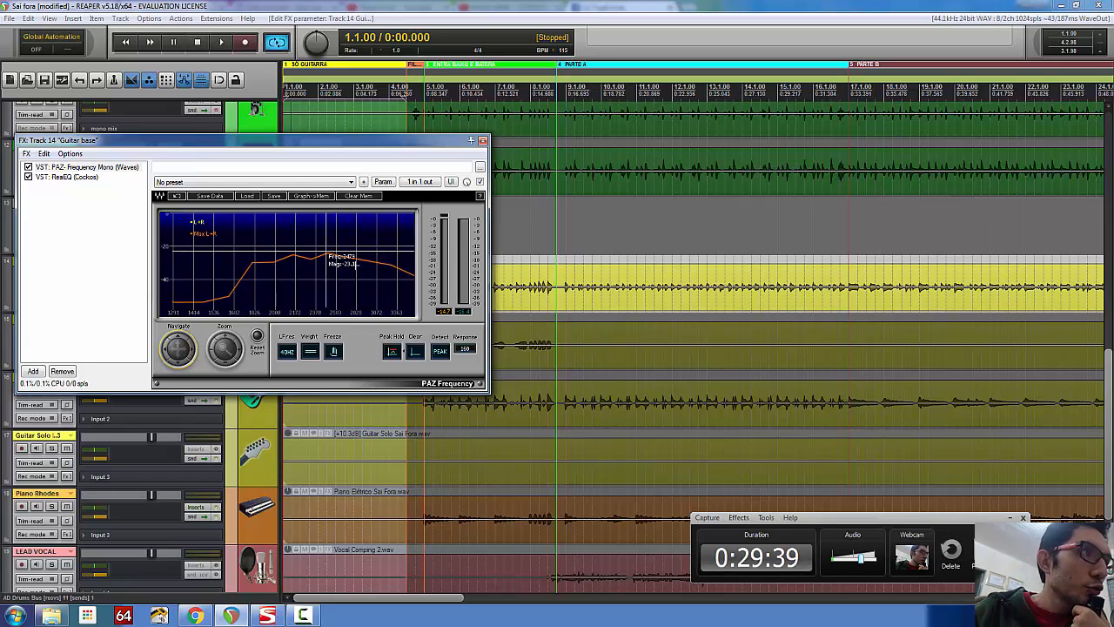
click(73, 178)
click(219, 43)
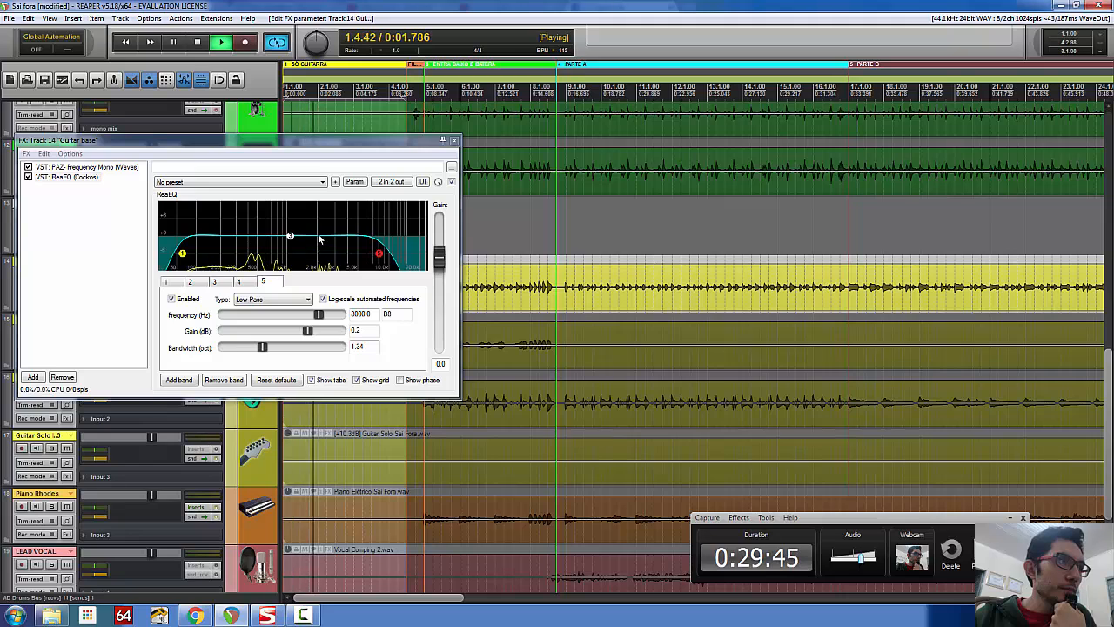
right_click(324, 244)
click(339, 224)
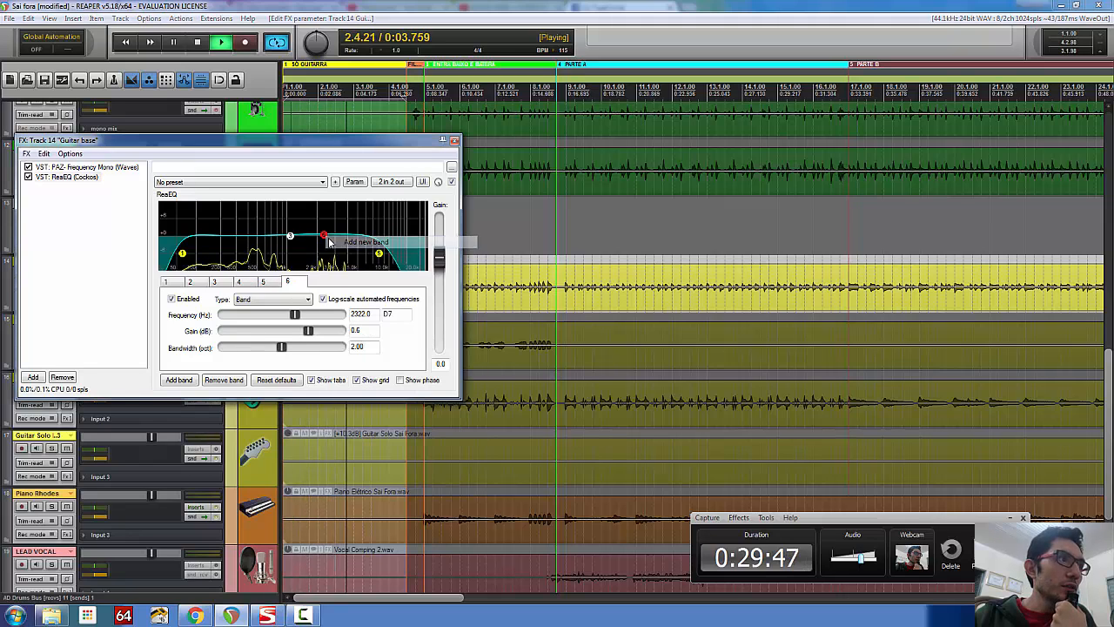
mouse_move(324, 242)
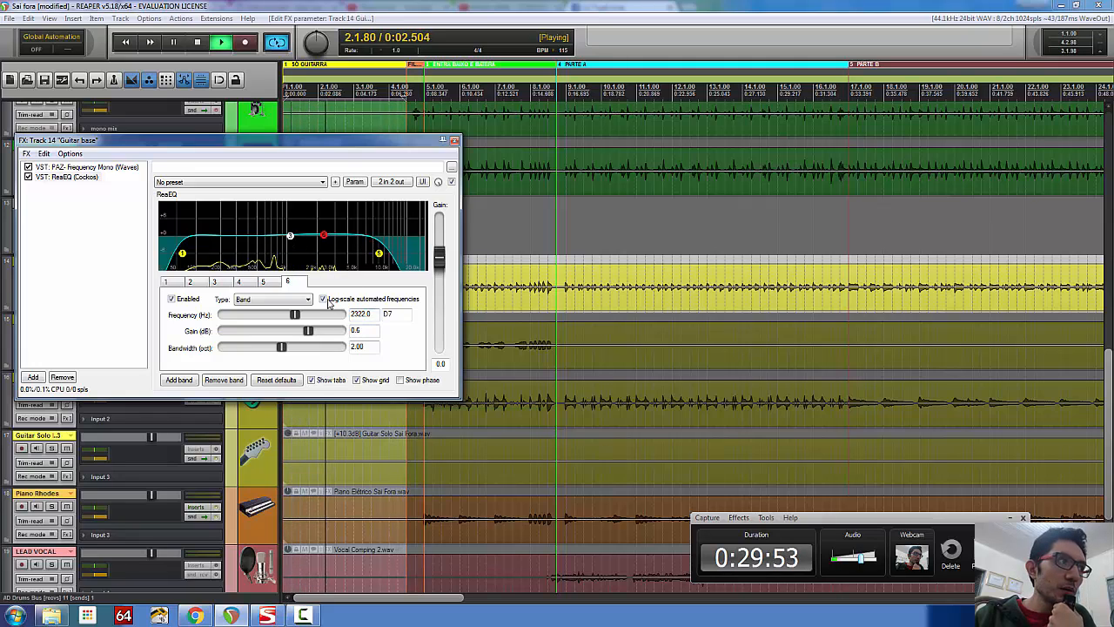
click(87, 167)
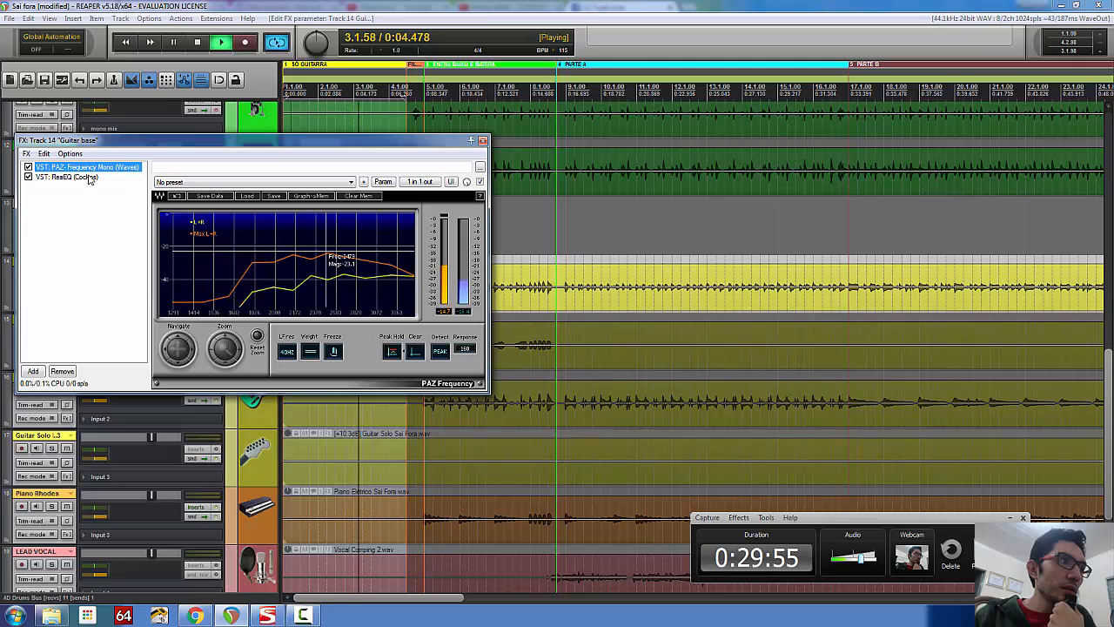
click(88, 178)
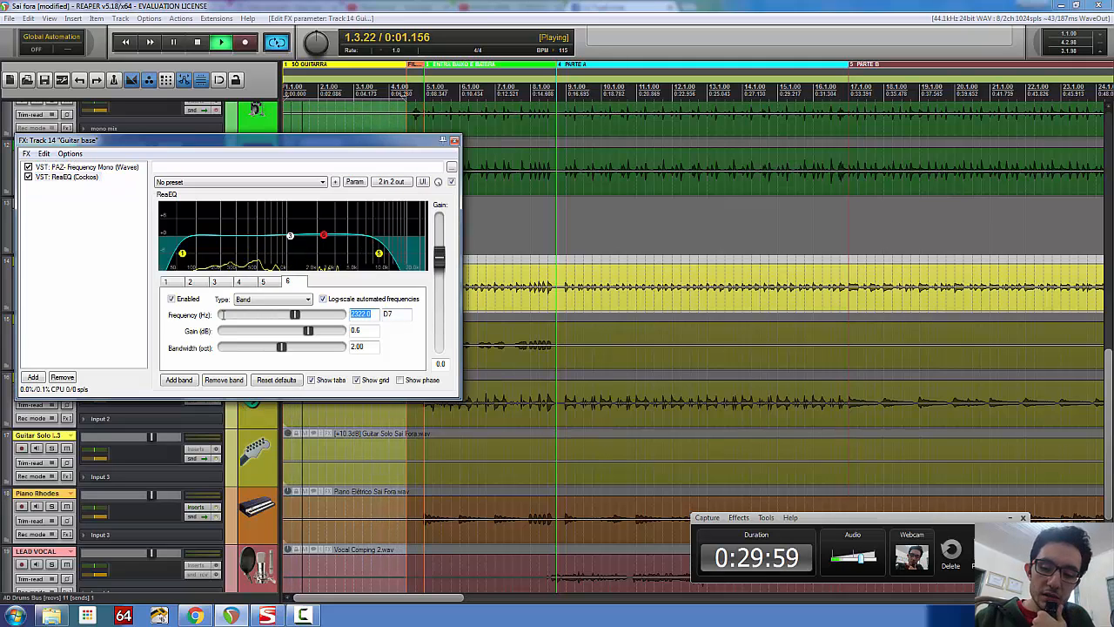
text(2479)
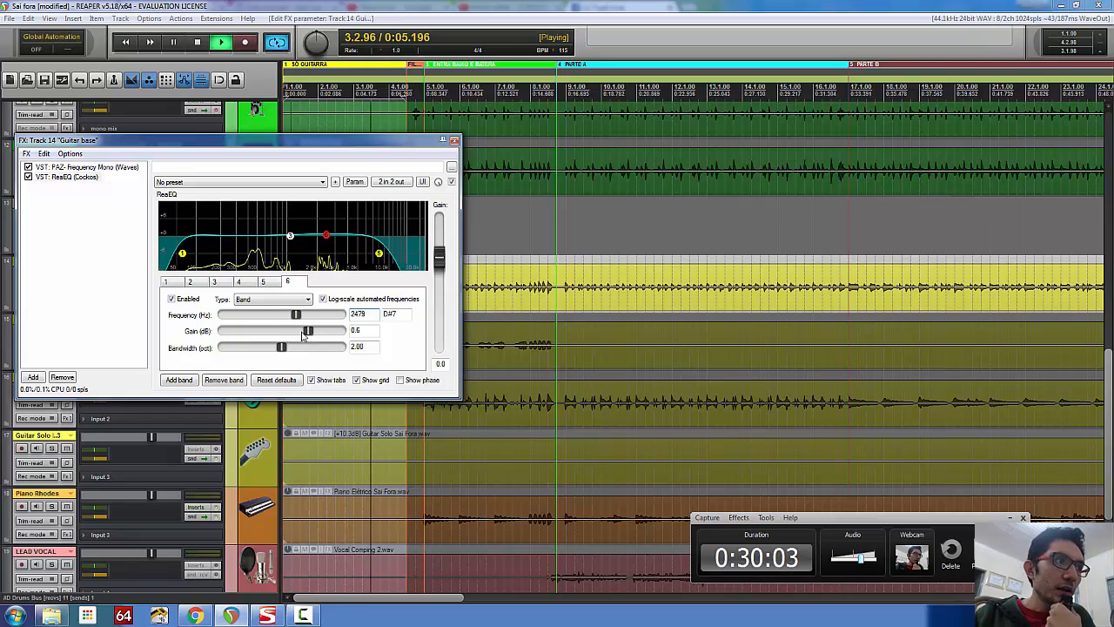
- Try different boosts and widths on band 6 during playback, ending at about 5.5 dB gain and 0.41 oct bandwidth
drag(310, 335, 316, 335)
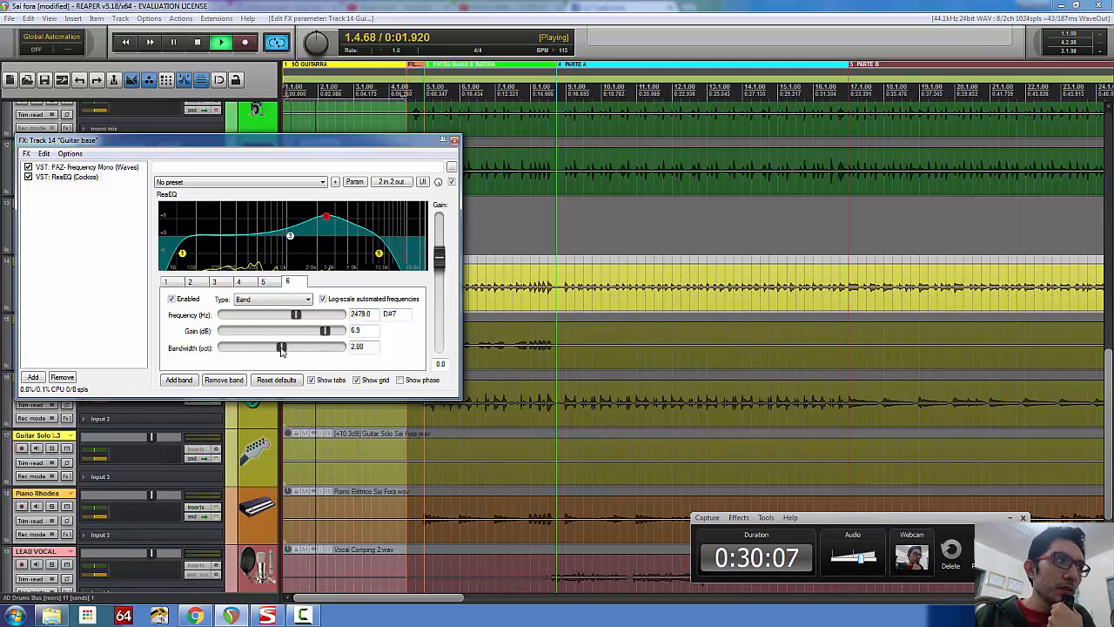
drag(258, 349, 223, 348)
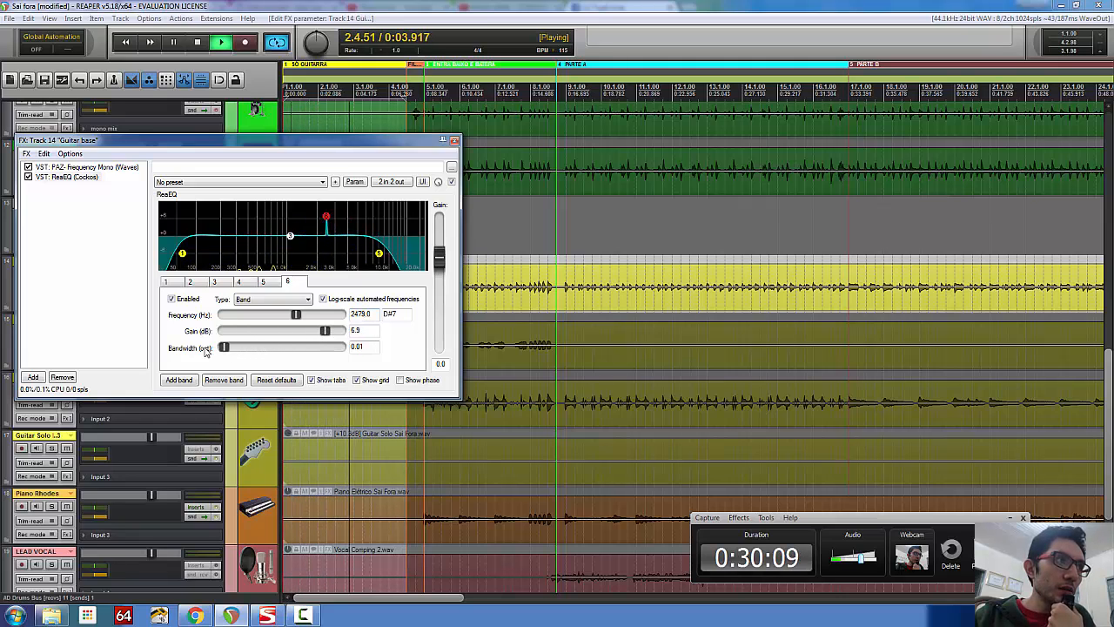
drag(323, 331, 383, 322)
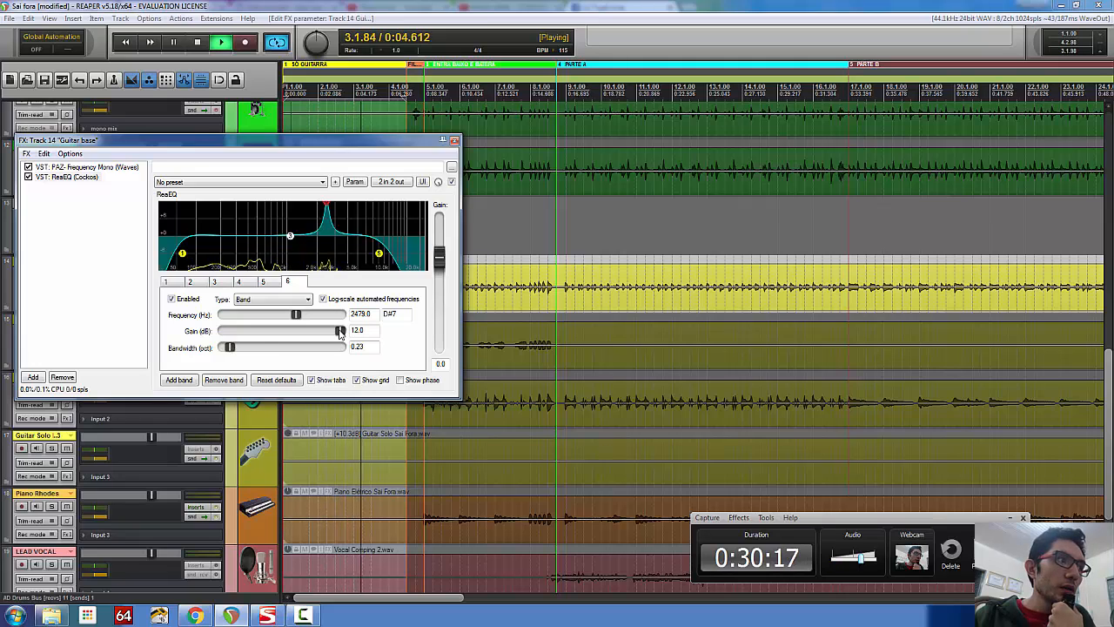
drag(339, 333, 323, 338)
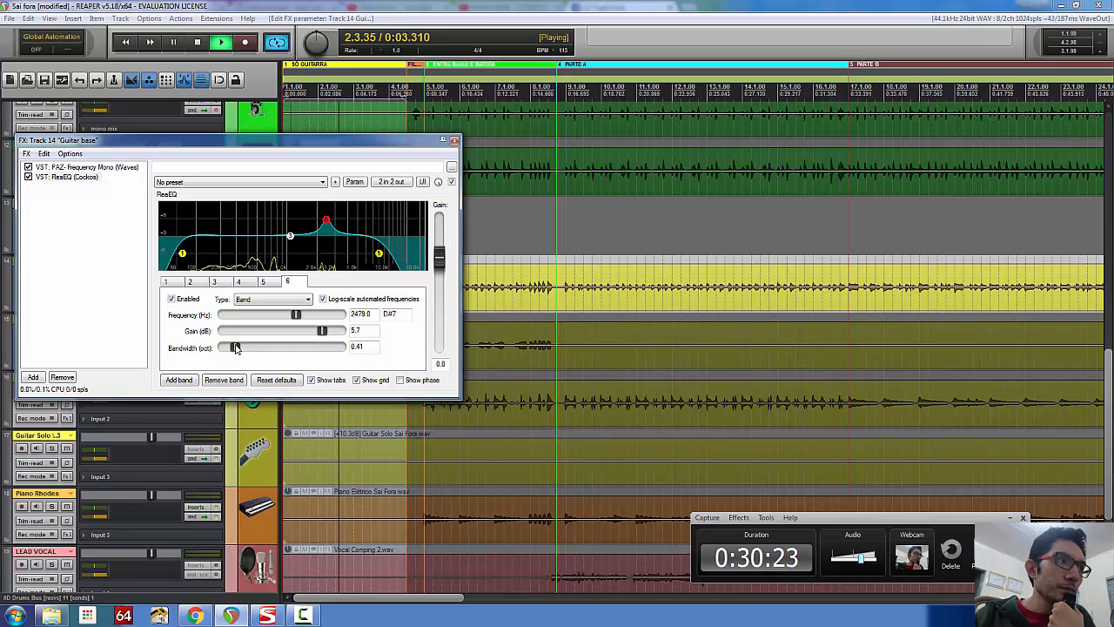
drag(235, 348, 229, 347)
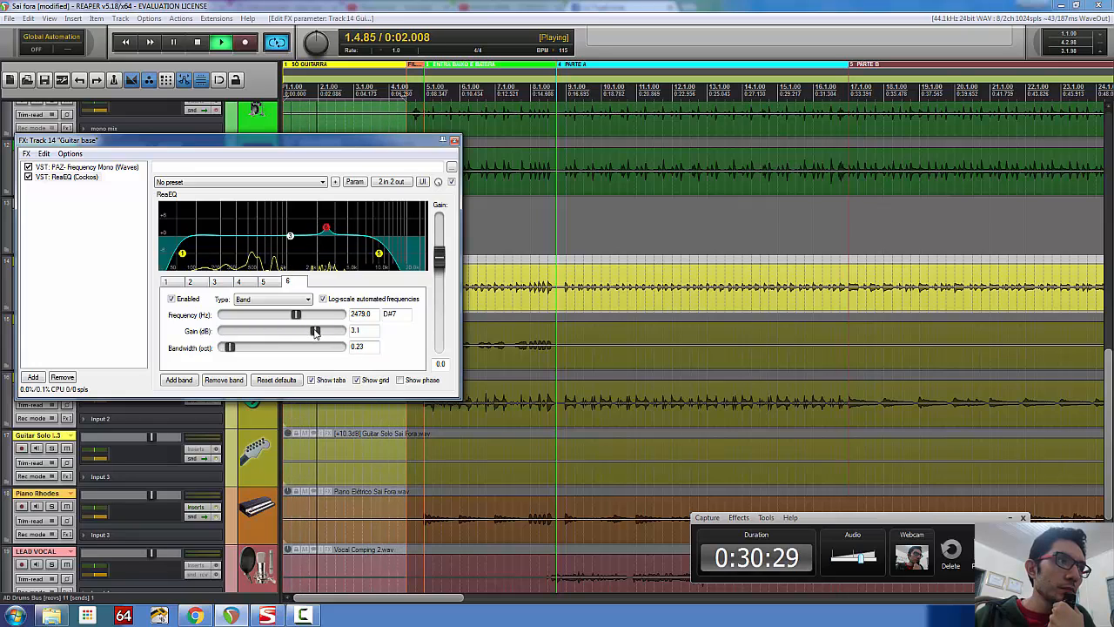
drag(310, 335, 322, 331)
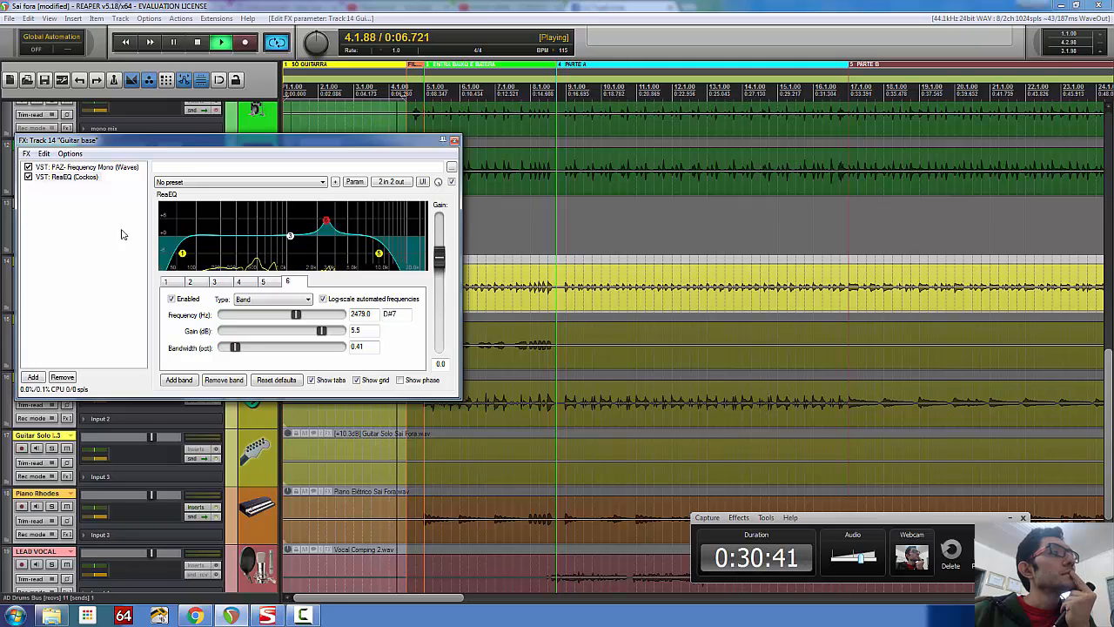
- Compare the guitar with ReaEQ bypassed and active, and reduce band 6 to about 3.3 dB gain and 0.29 oct bandwidth
click(28, 176)
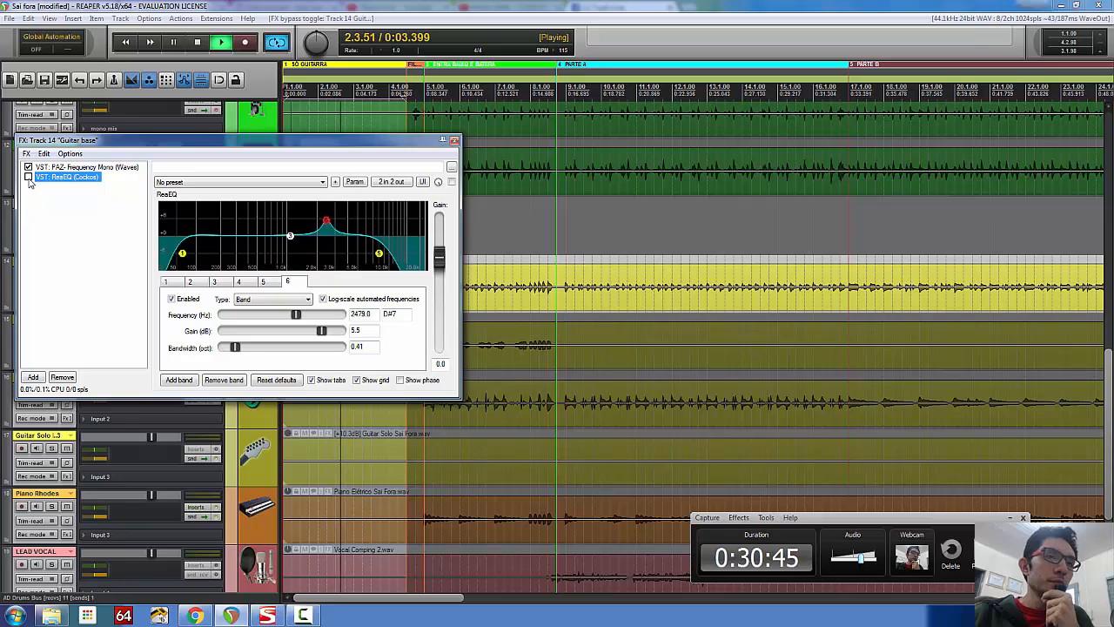
click(27, 177)
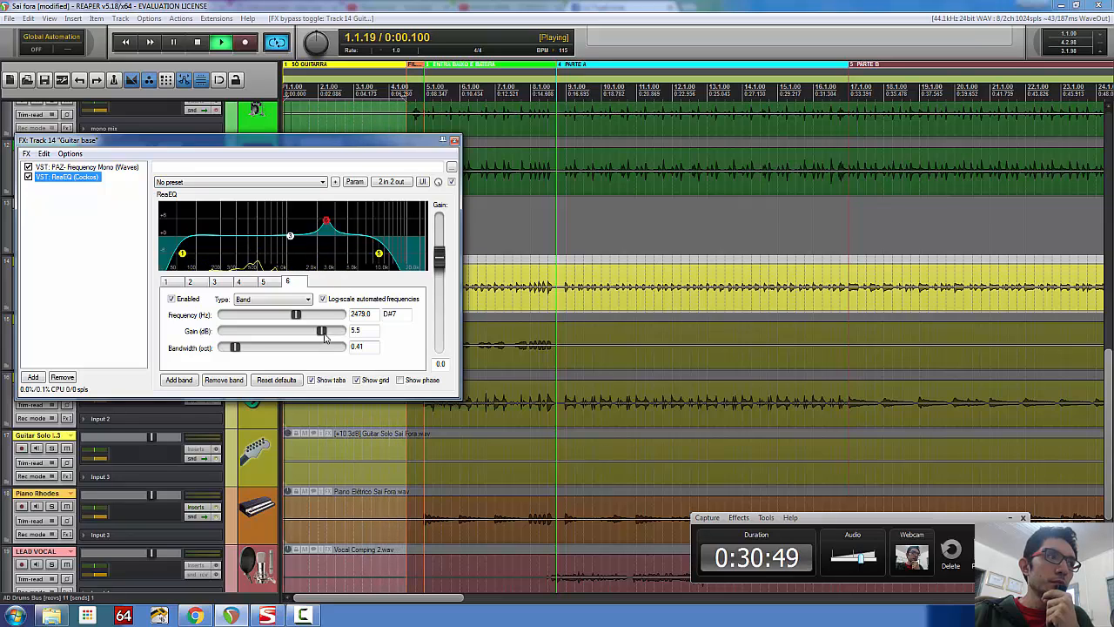
drag(237, 348, 231, 348)
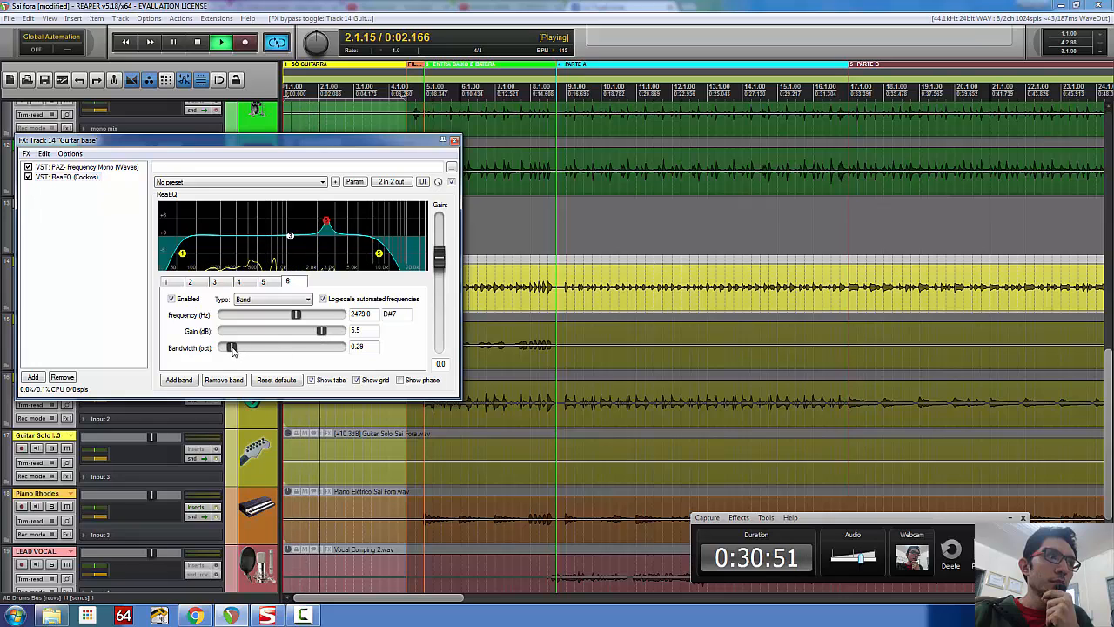
drag(323, 330, 316, 331)
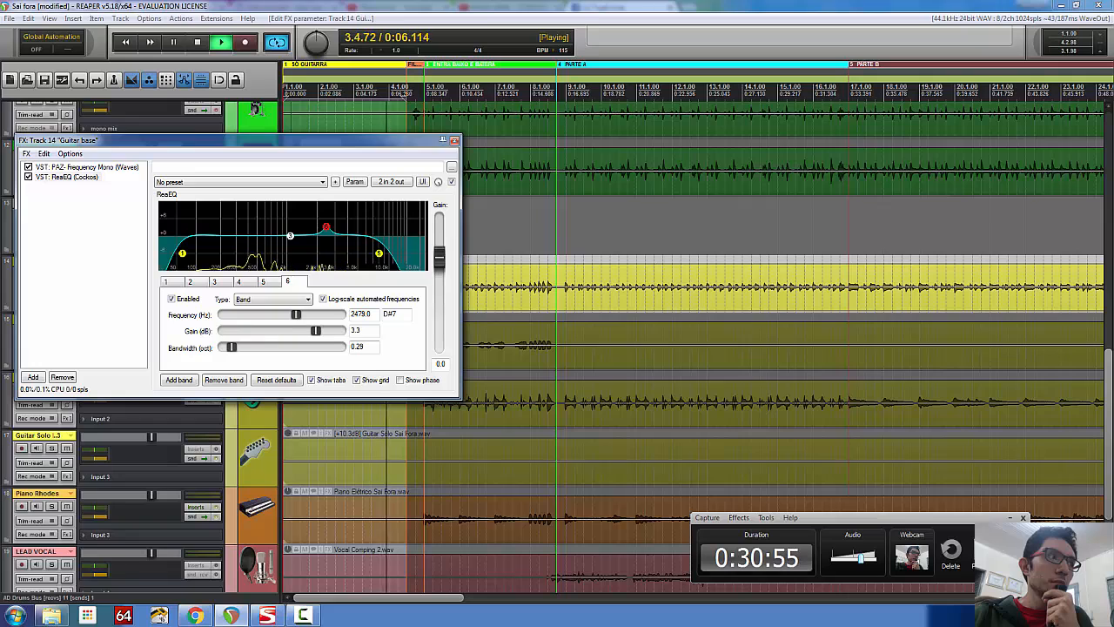
click(28, 177)
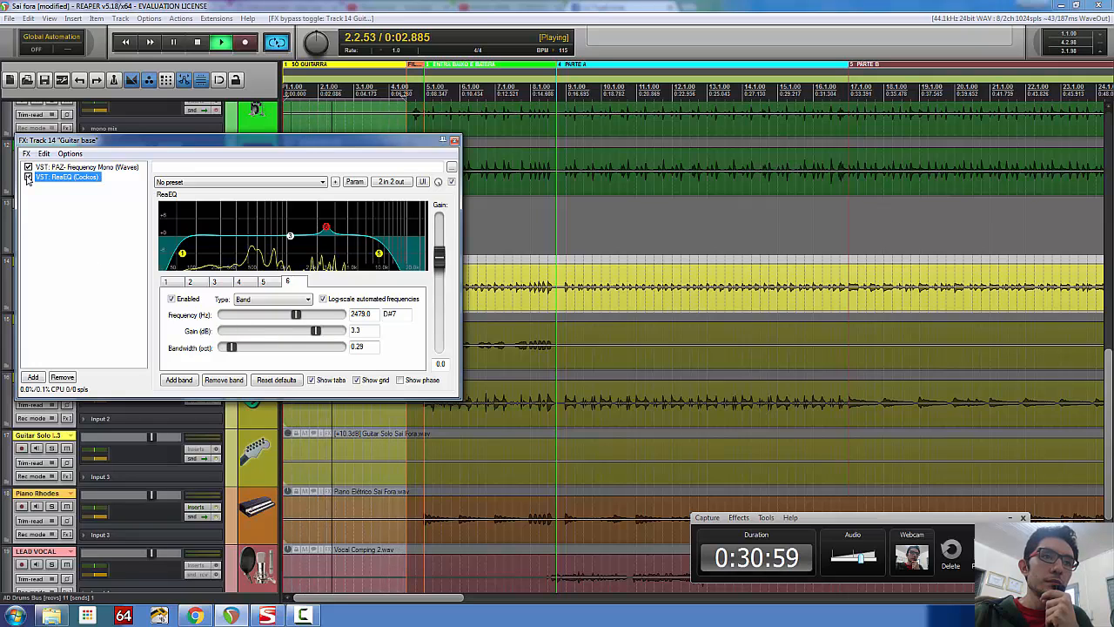
click(206, 48)
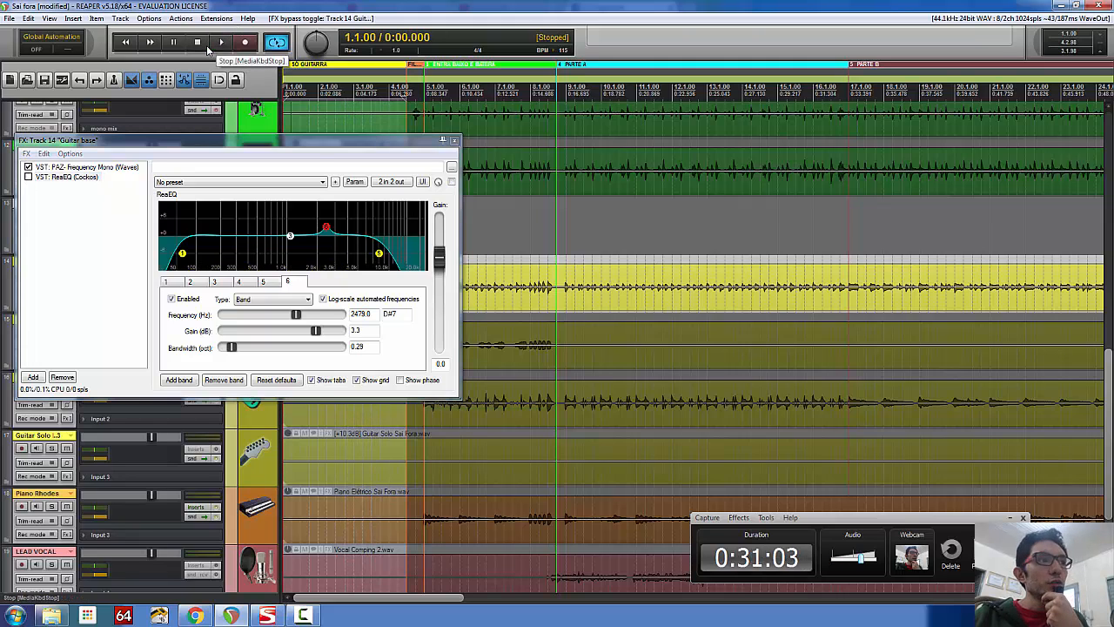
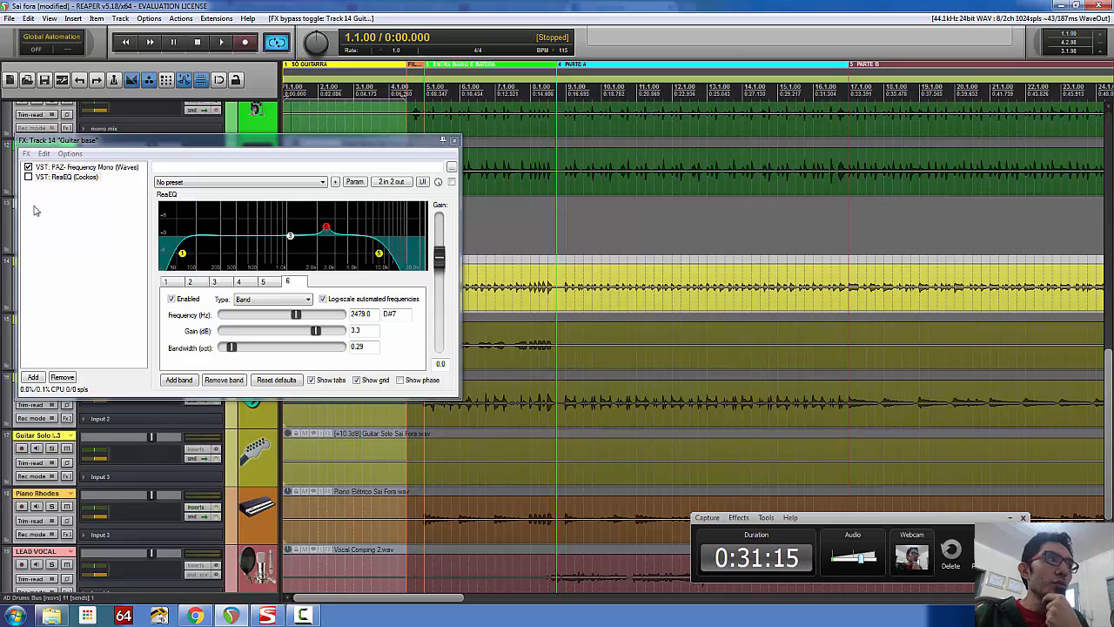
- Reactivate ReaEQ during playback and turn band 6 into a cut of about -4.6 dB at 813 Hz with 0.35 oct bandwidth
click(27, 177)
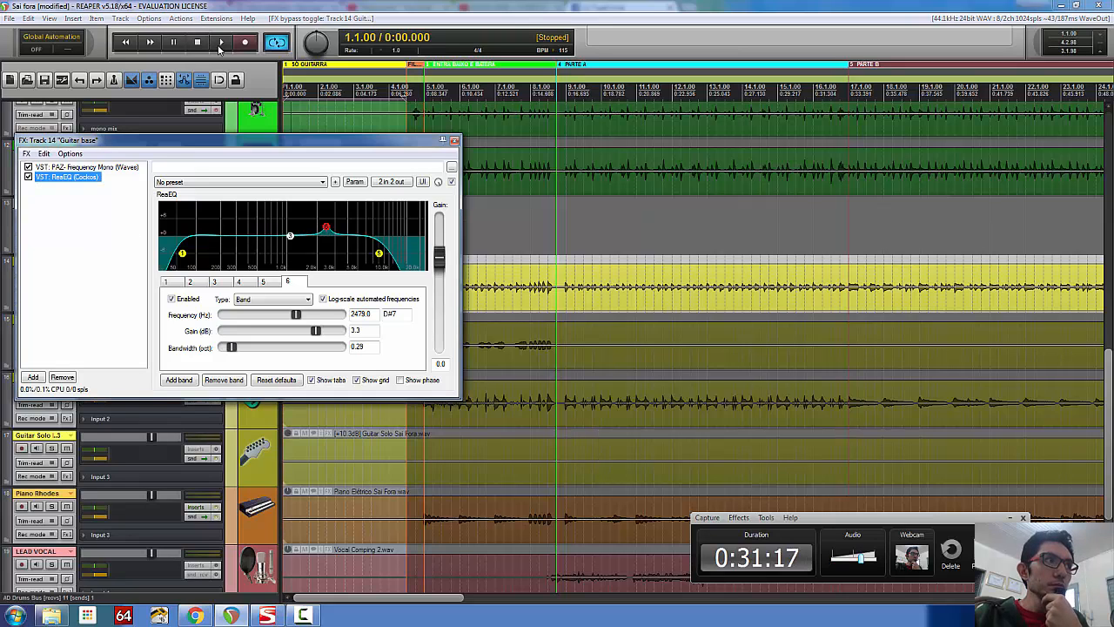
click(221, 45)
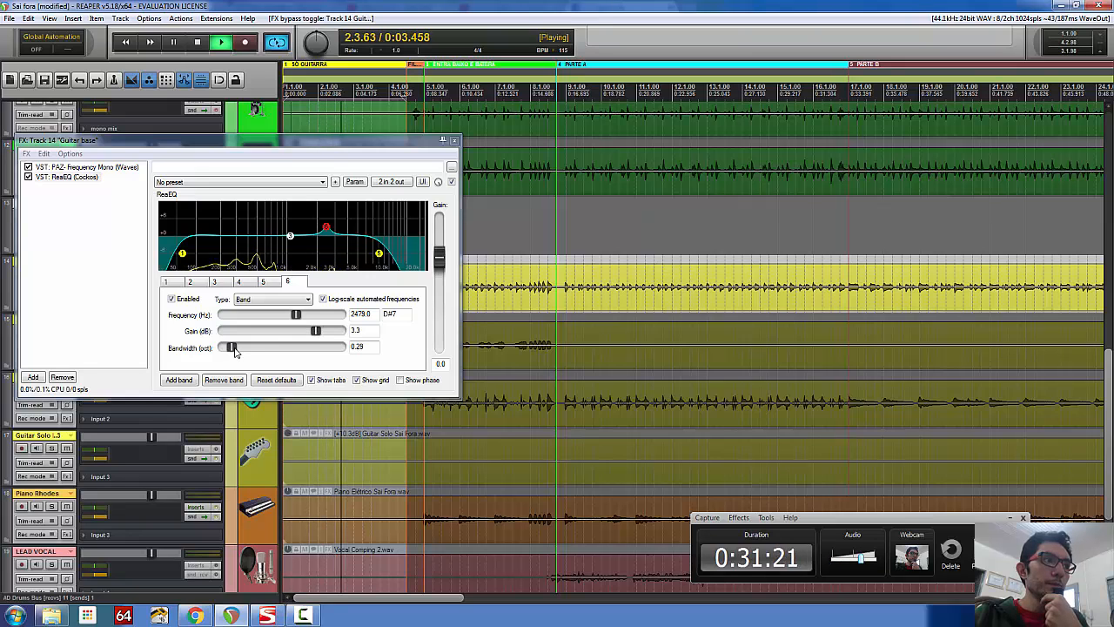
drag(232, 347, 223, 349)
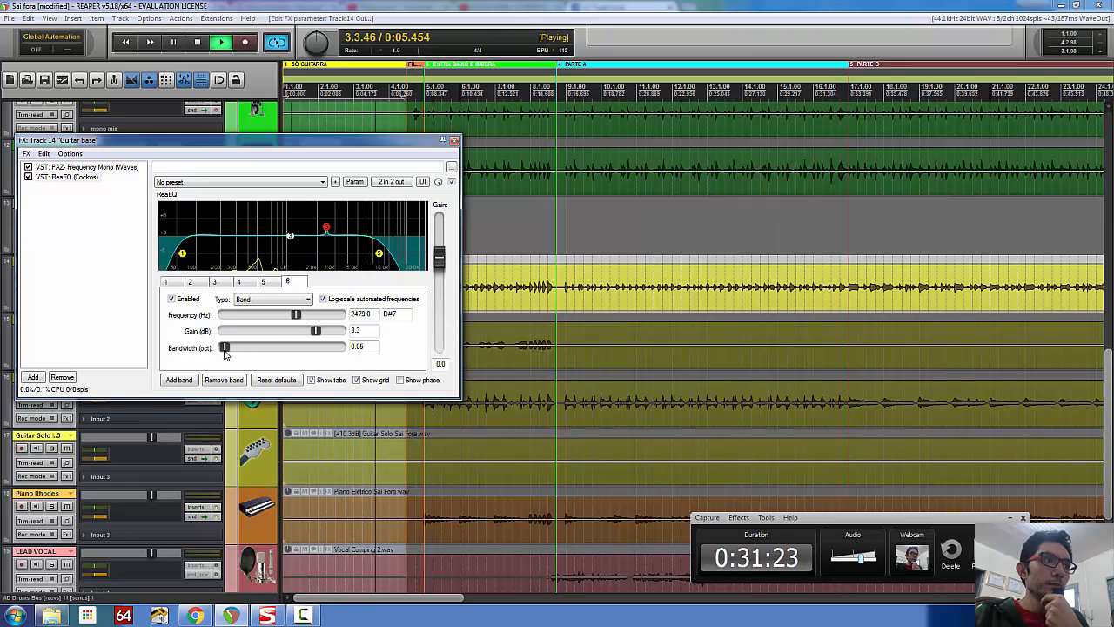
drag(315, 331, 356, 335)
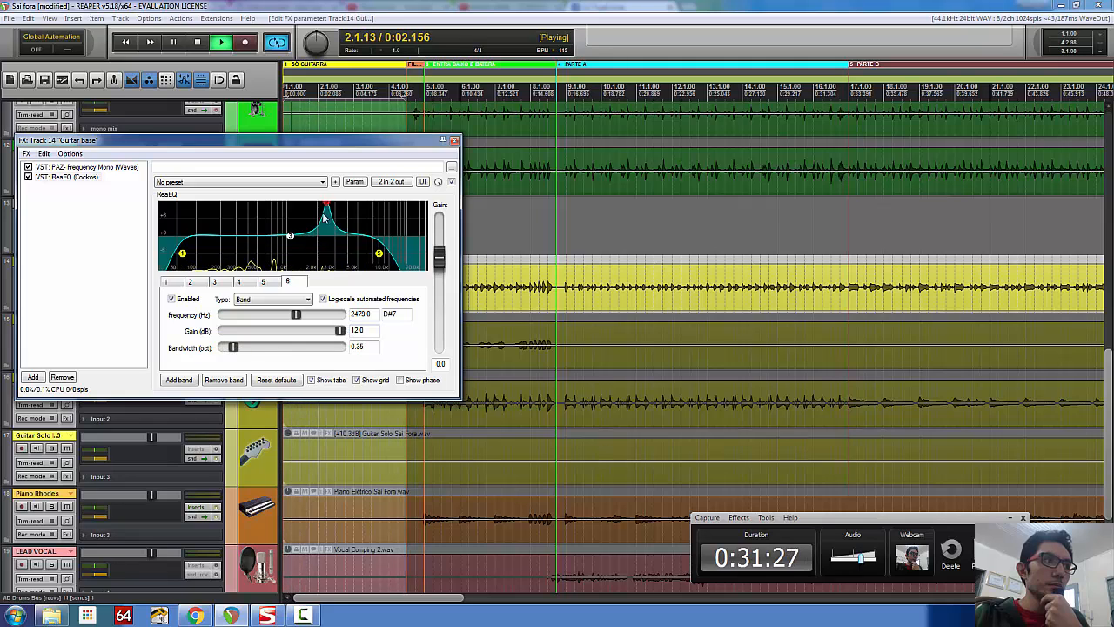
drag(324, 218, 279, 235)
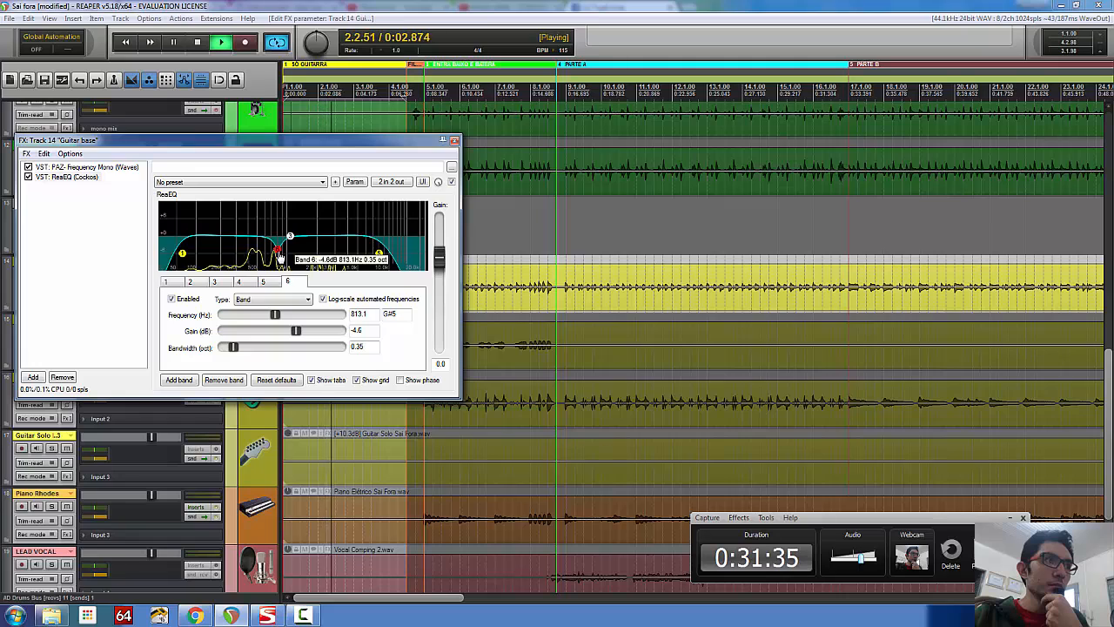
- Sweep band 3 through the upper mids and set it to about 2557 Hz with 1.7 dB gain and 0.60 oct bandwidth
drag(279, 252, 306, 232)
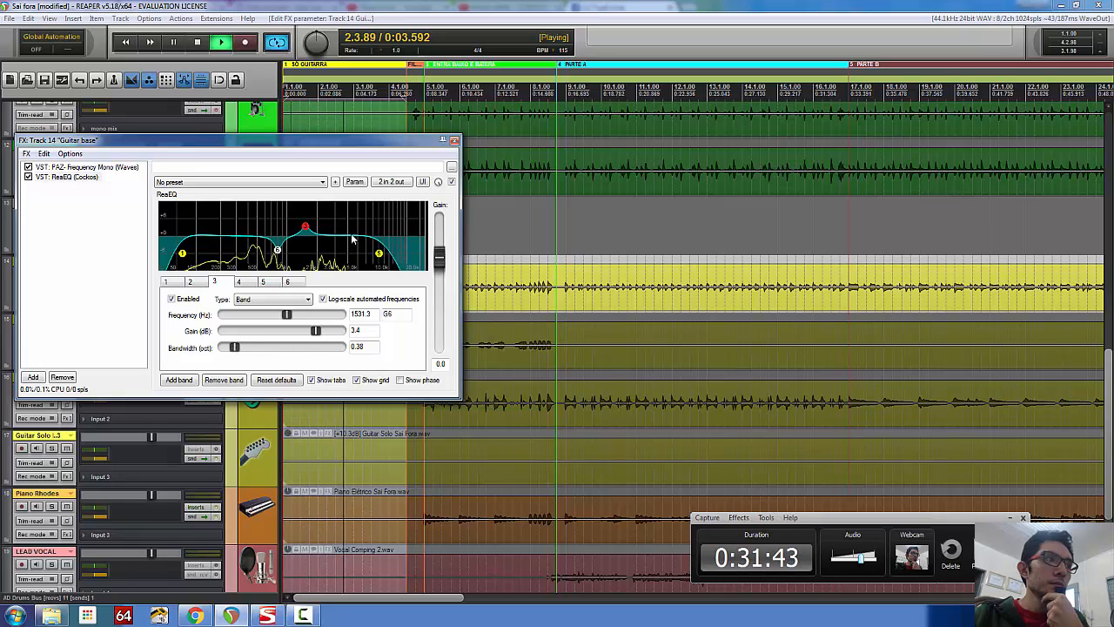
drag(304, 227, 314, 182)
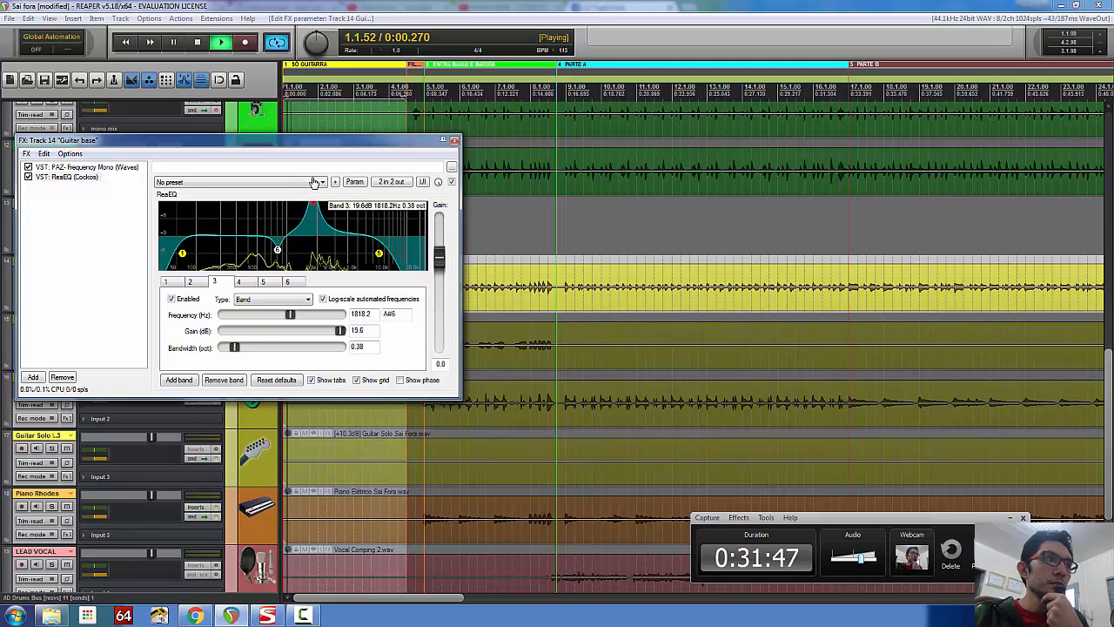
drag(314, 212, 315, 223)
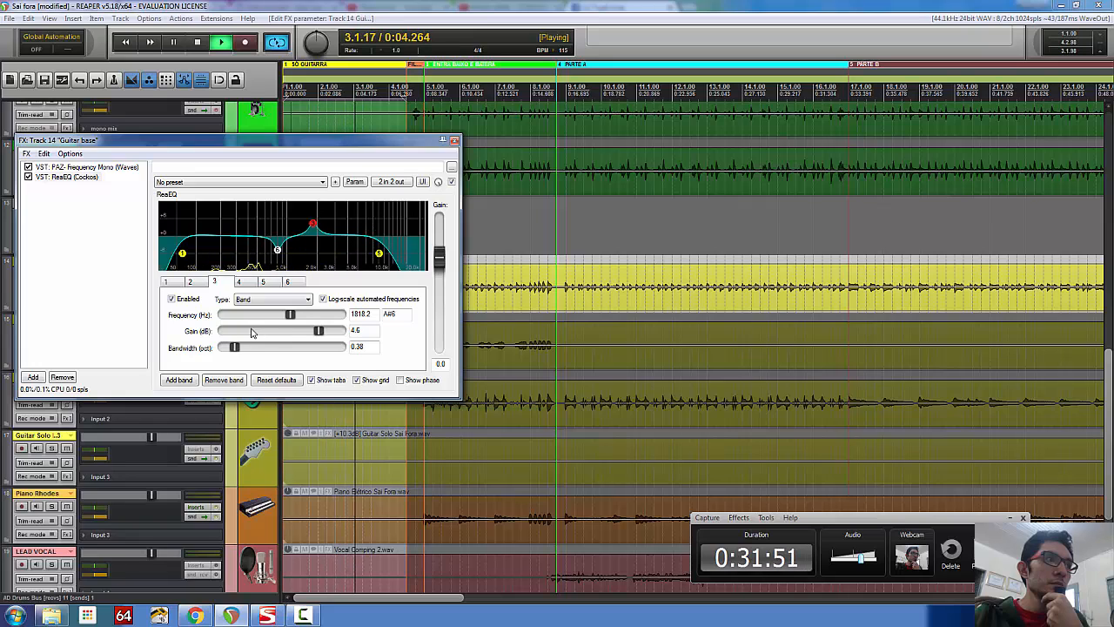
drag(234, 347, 295, 352)
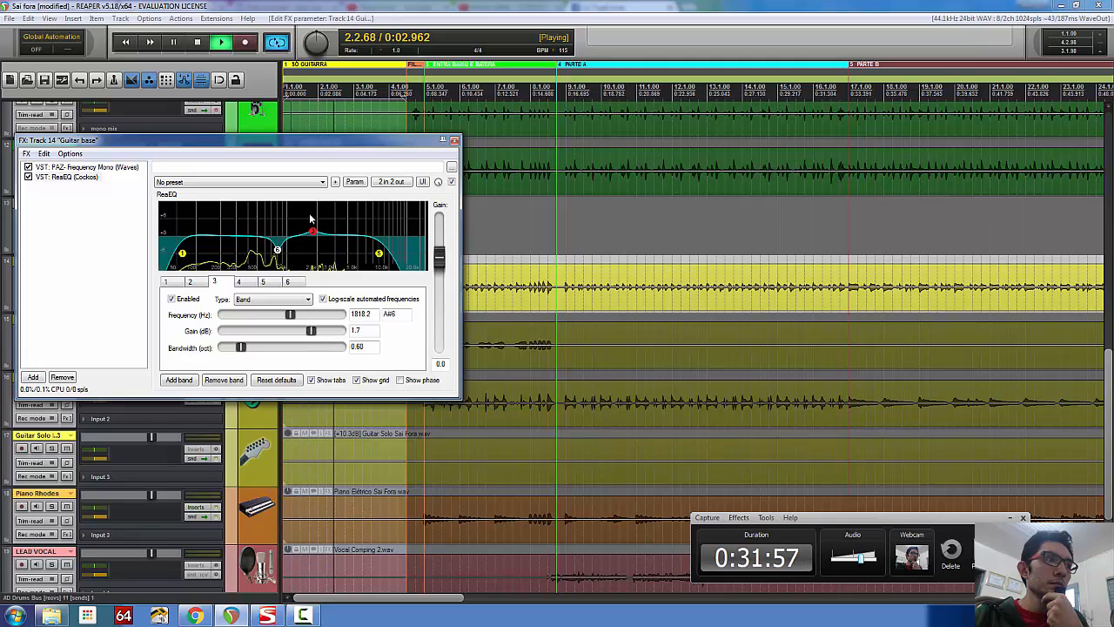
mouse_move(312, 231)
mouse_down()
mouse_move(322, 216)
mouse_move(331, 233)
mouse_up()
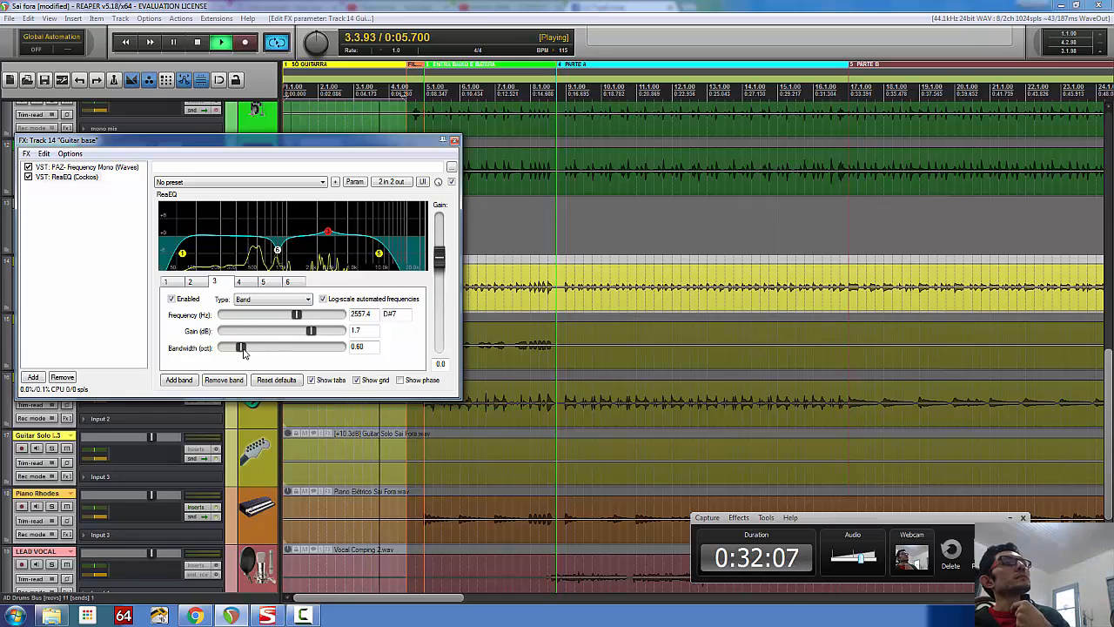
- Compare the guitar with ReaEQ bypassed and active, stop playback and check the held peak curve in PAZ Frequency
click(28, 177)
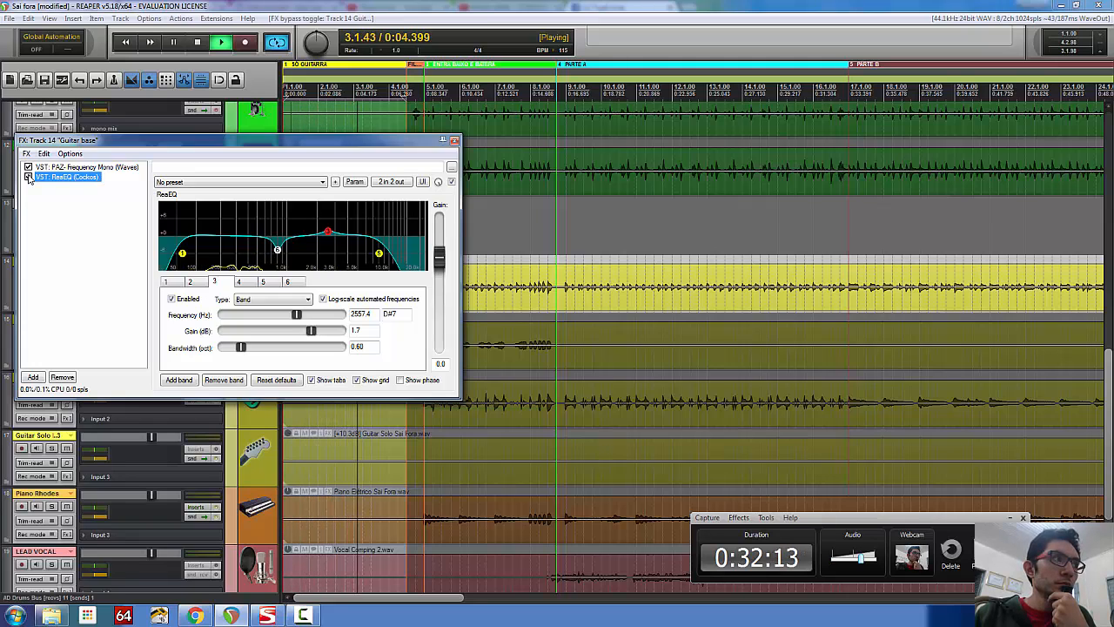
click(29, 177)
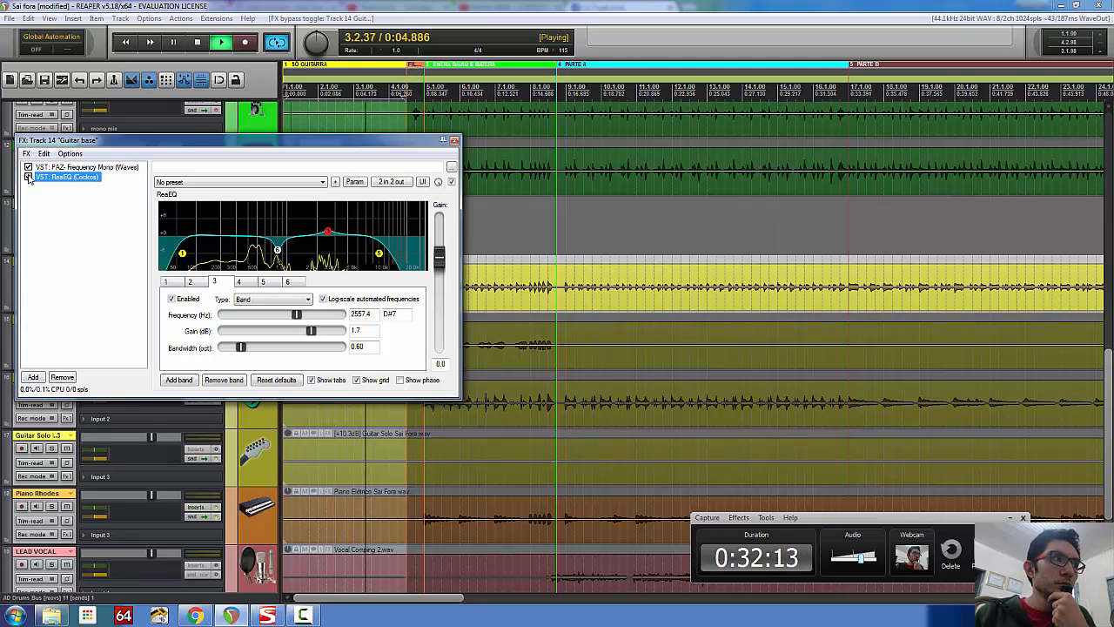
click(203, 45)
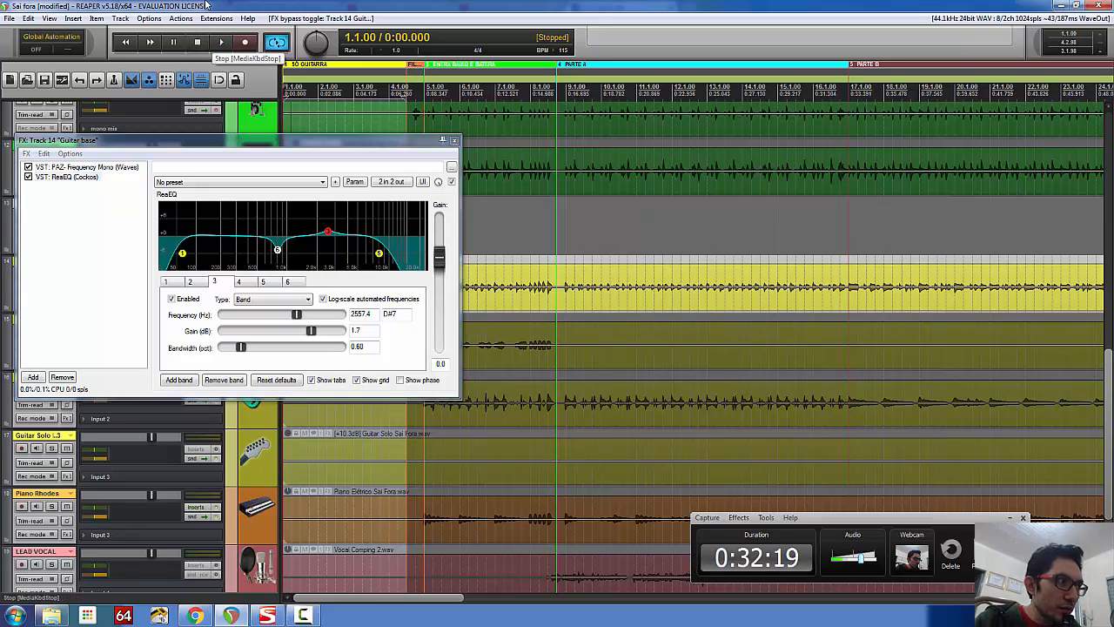
click(83, 167)
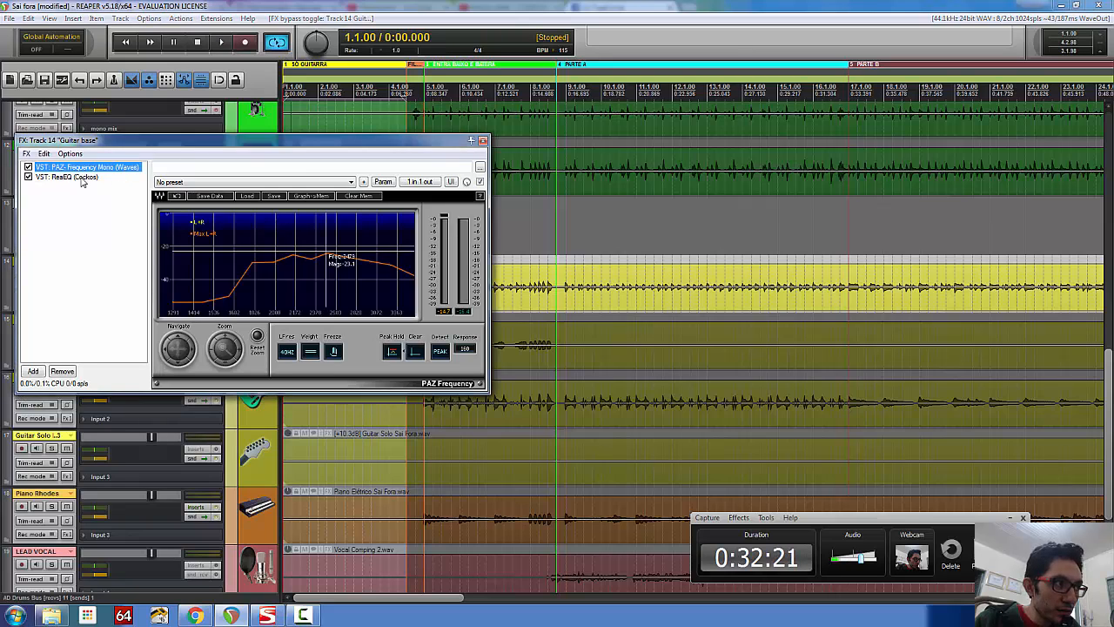
click(78, 176)
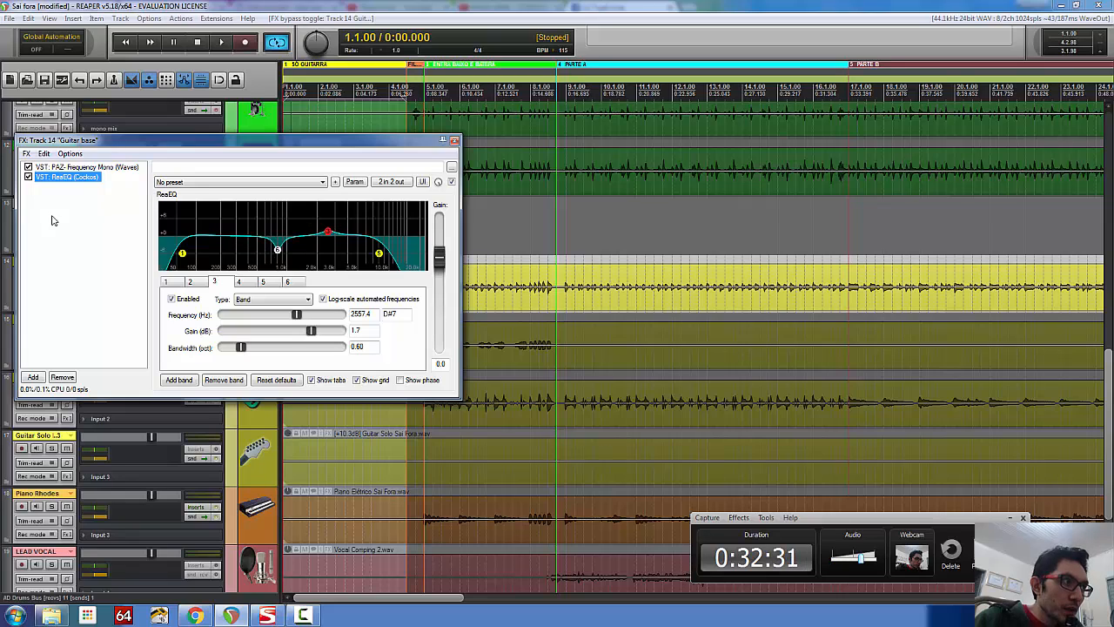
- Disable bands 3 and 6, and during playback set high-pass band 1 to about 62 Hz with 1.04 oct bandwidth
double_click(328, 234)
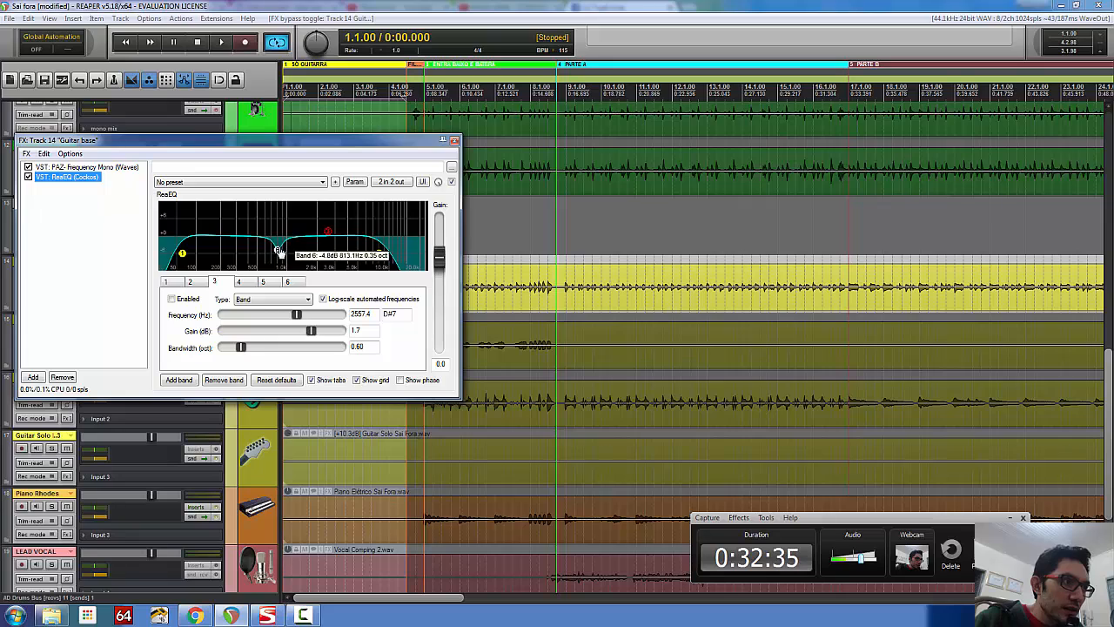
double_click(280, 251)
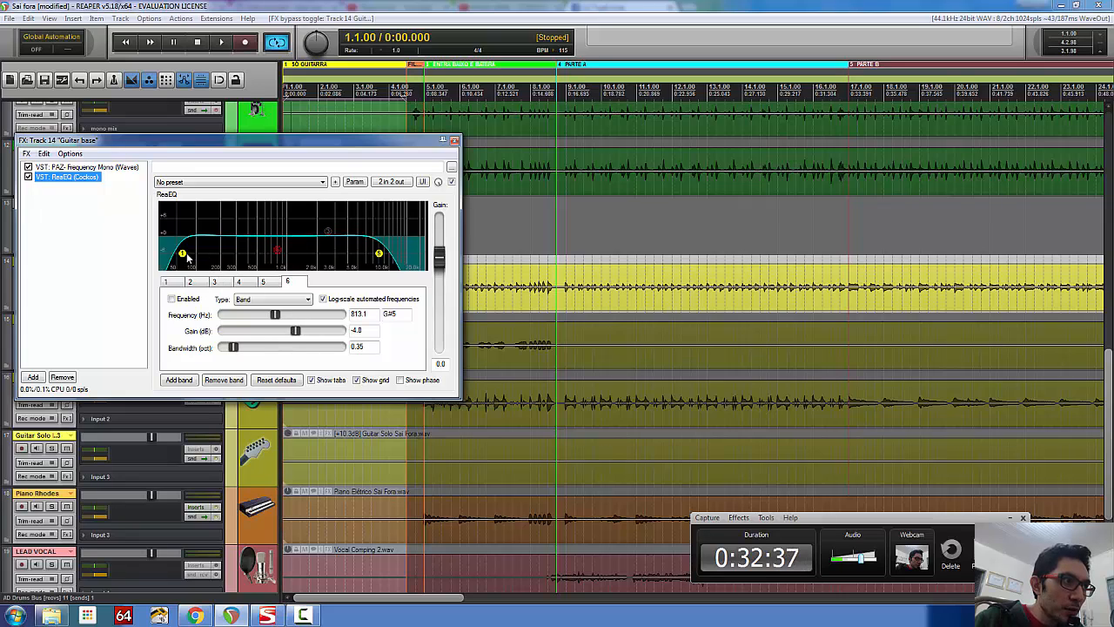
click(185, 256)
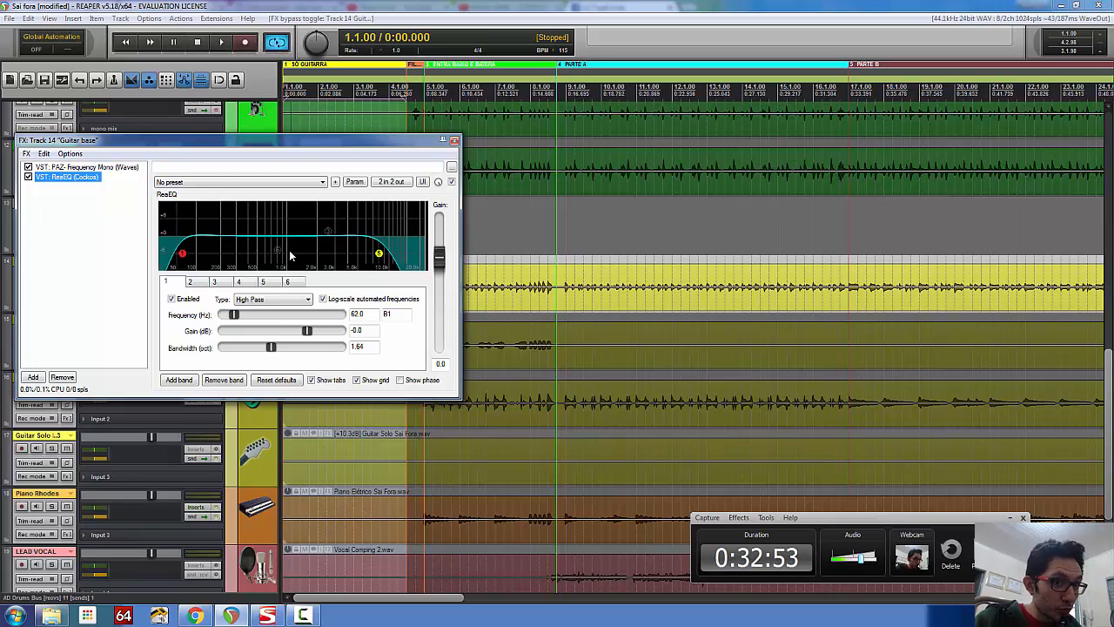
click(223, 43)
mouse_move(191, 260)
mouse_down()
mouse_move(279, 262)
mouse_move(183, 261)
mouse_up()
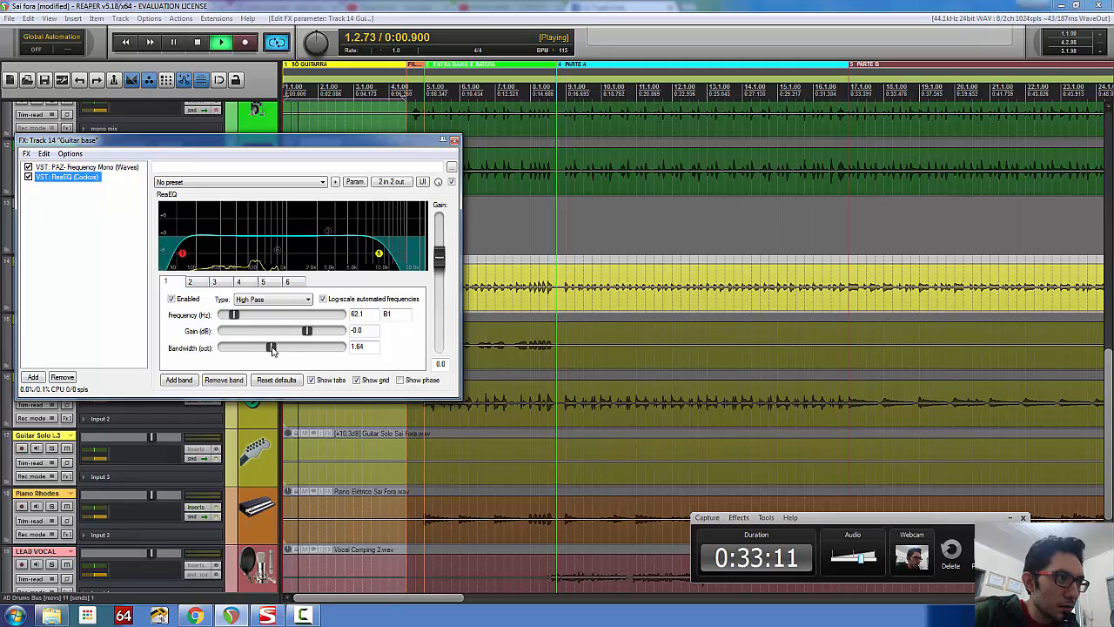
drag(271, 348, 253, 352)
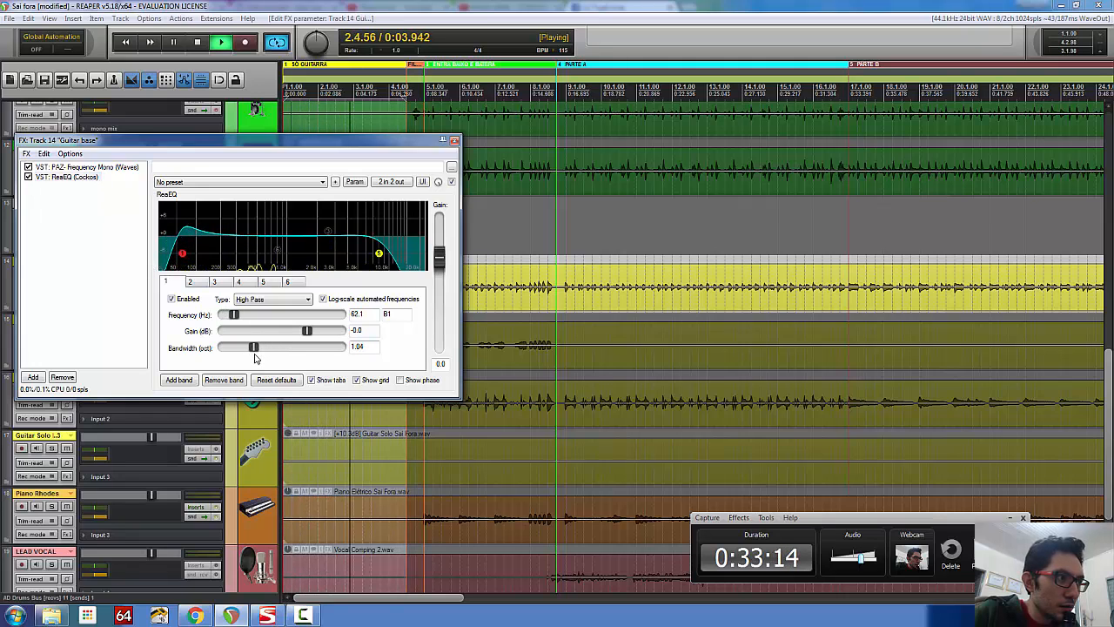
- Add band 7, try it as Low Pass, and set it to High Pass at about 116 Hz with 1.82 oct bandwidth
right_click(205, 237)
click(233, 293)
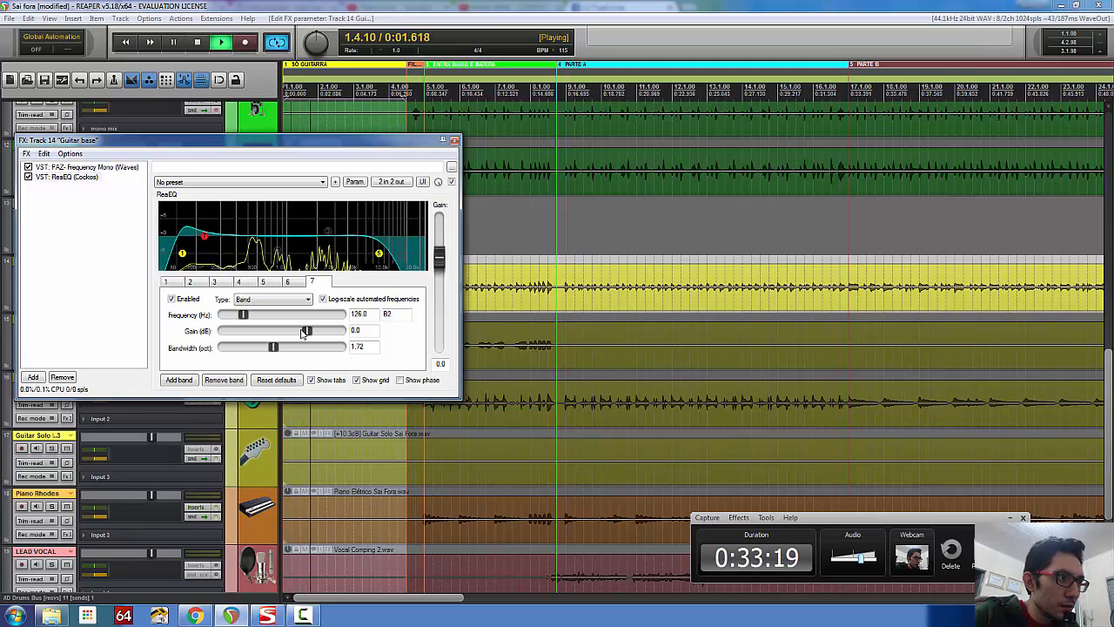
click(269, 298)
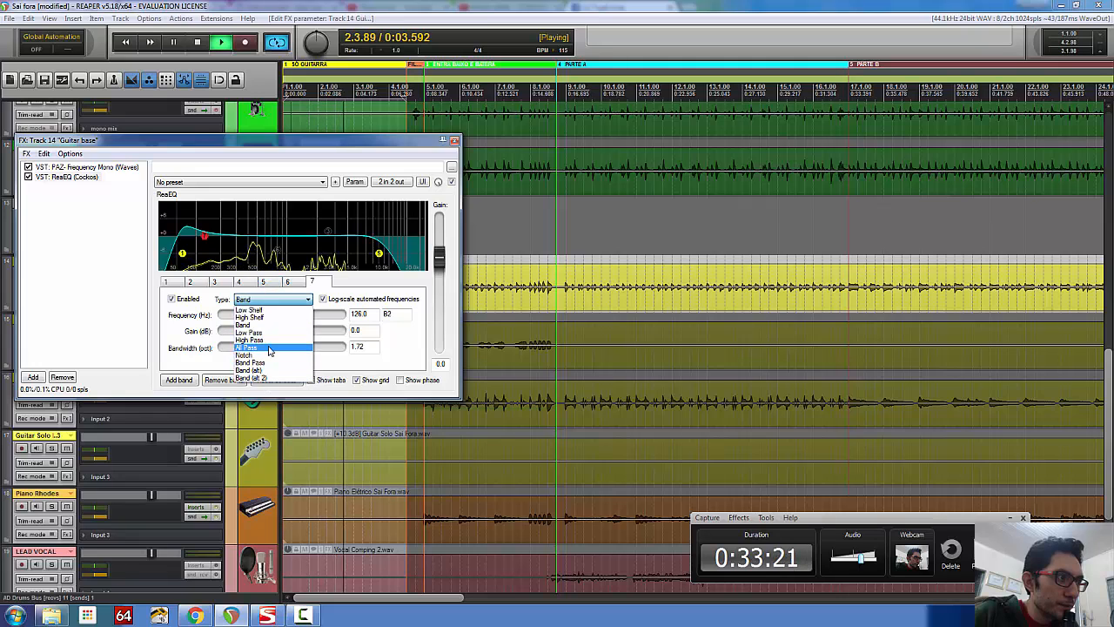
click(261, 332)
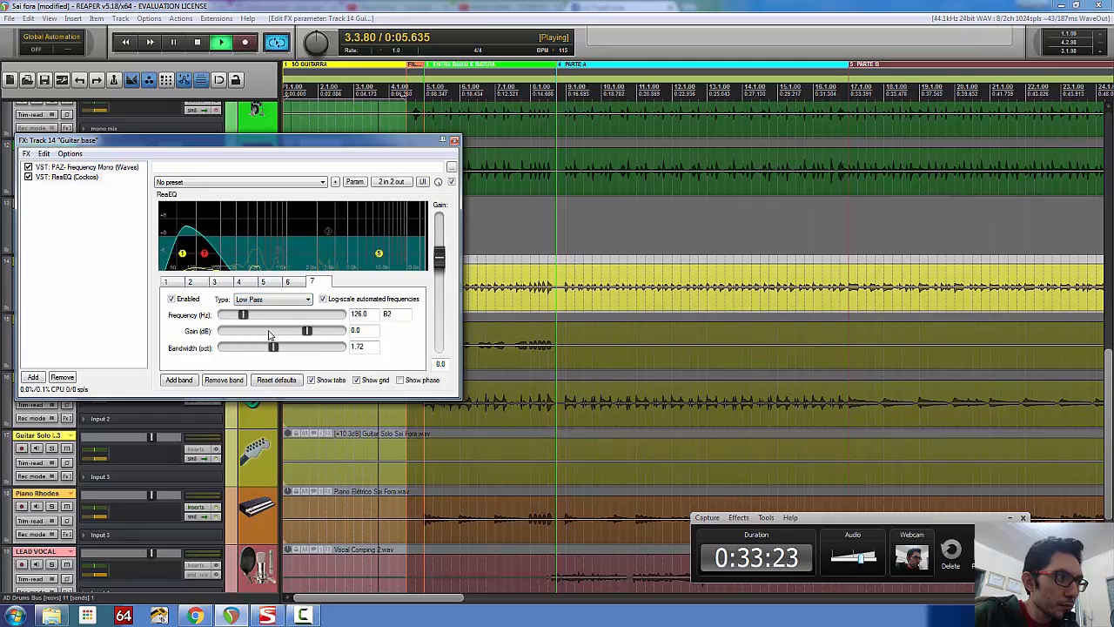
click(271, 301)
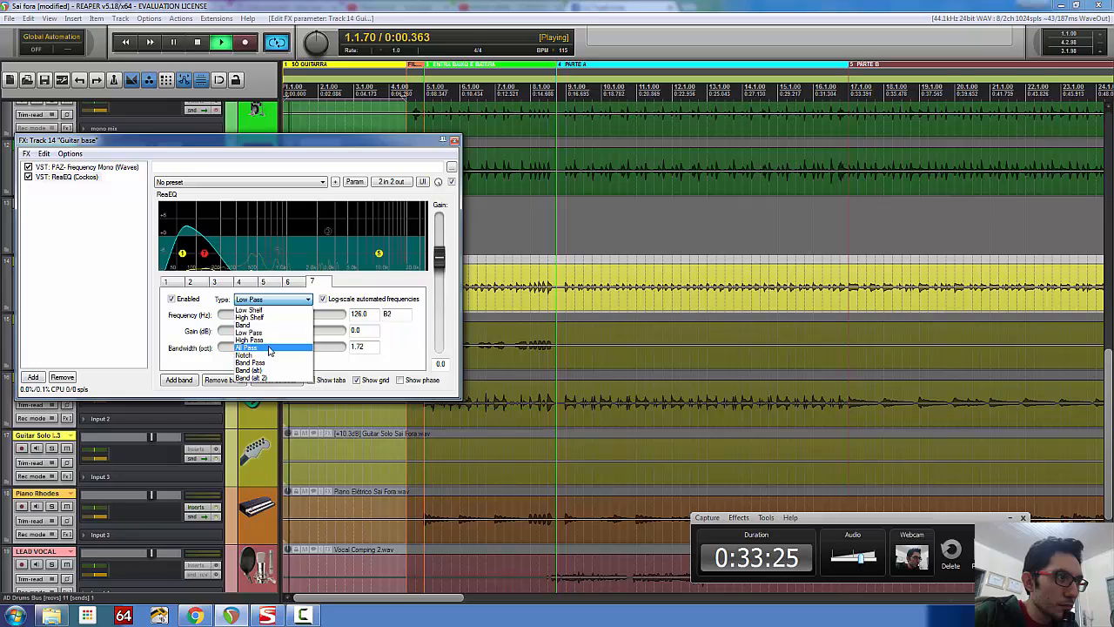
click(261, 340)
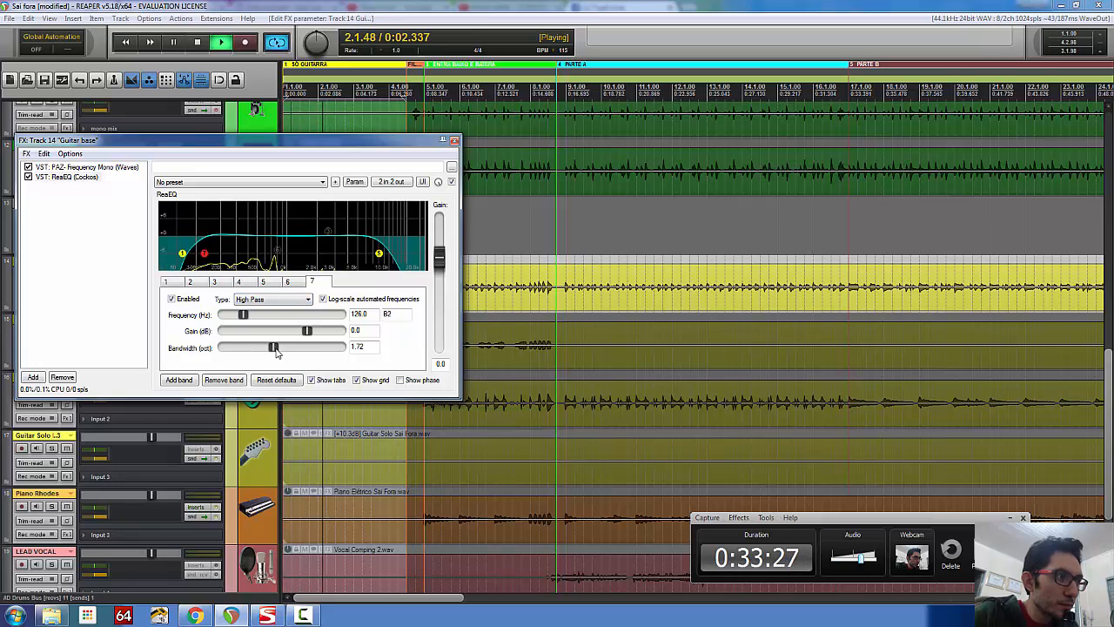
drag(273, 349, 276, 348)
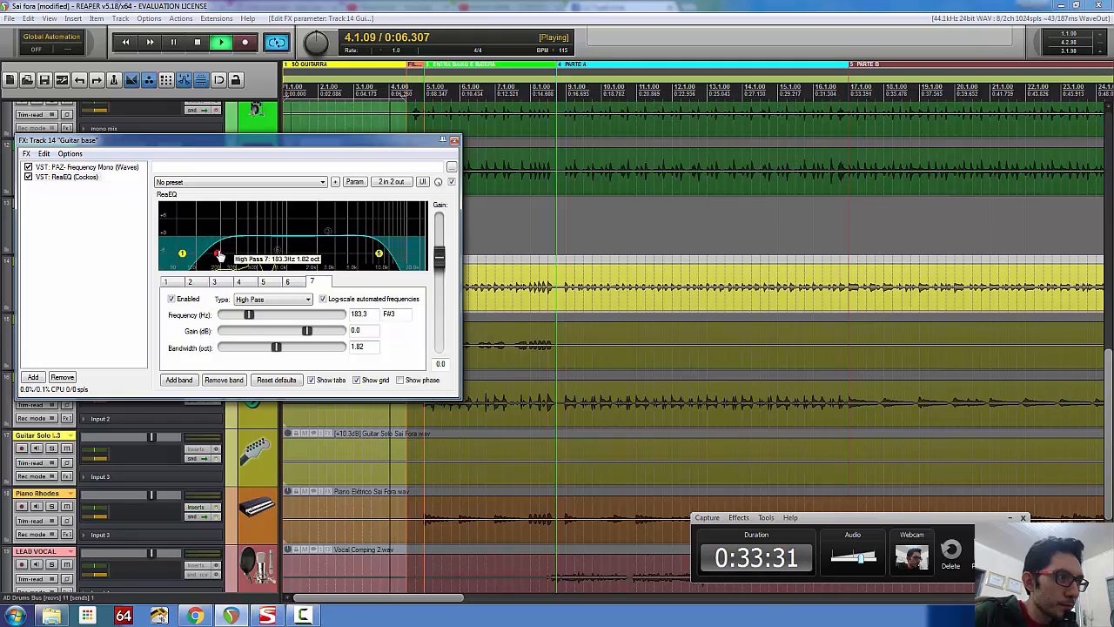
drag(204, 254, 220, 256)
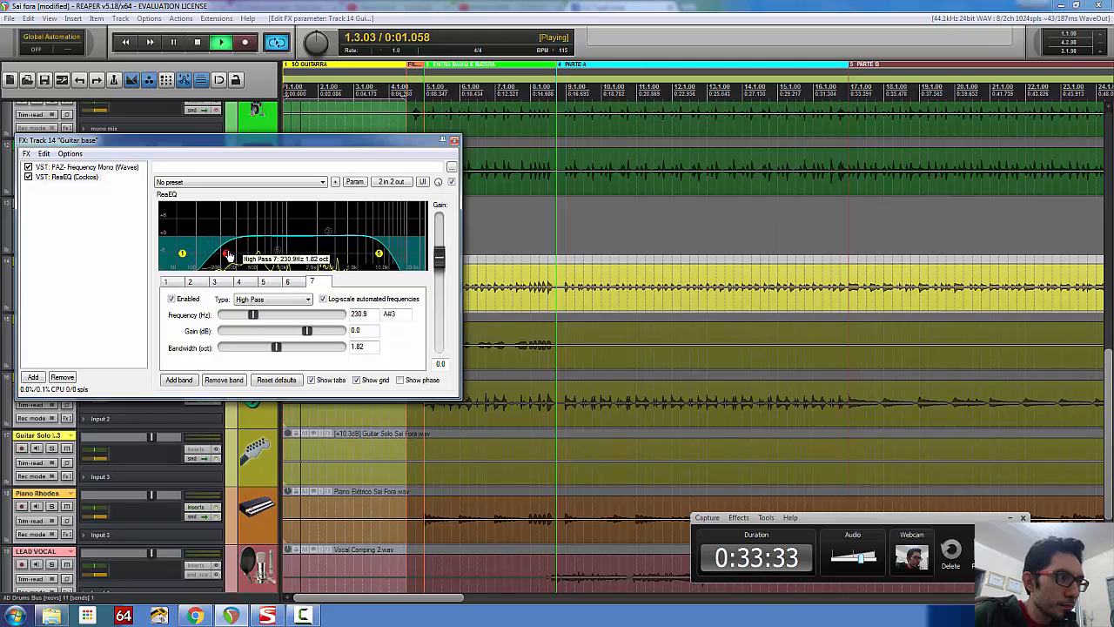
drag(246, 255, 203, 259)
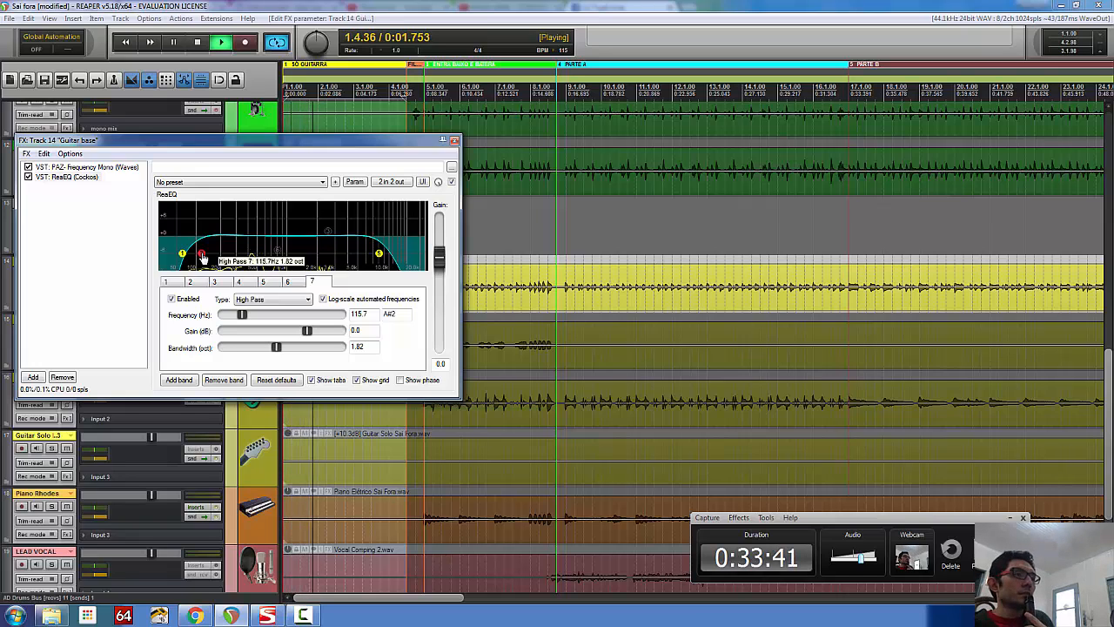
- Lower high-pass band 1 to about 60.8 Hz and compare the guitar with ReaEQ bypassed and active
click(185, 256)
drag(188, 261, 182, 265)
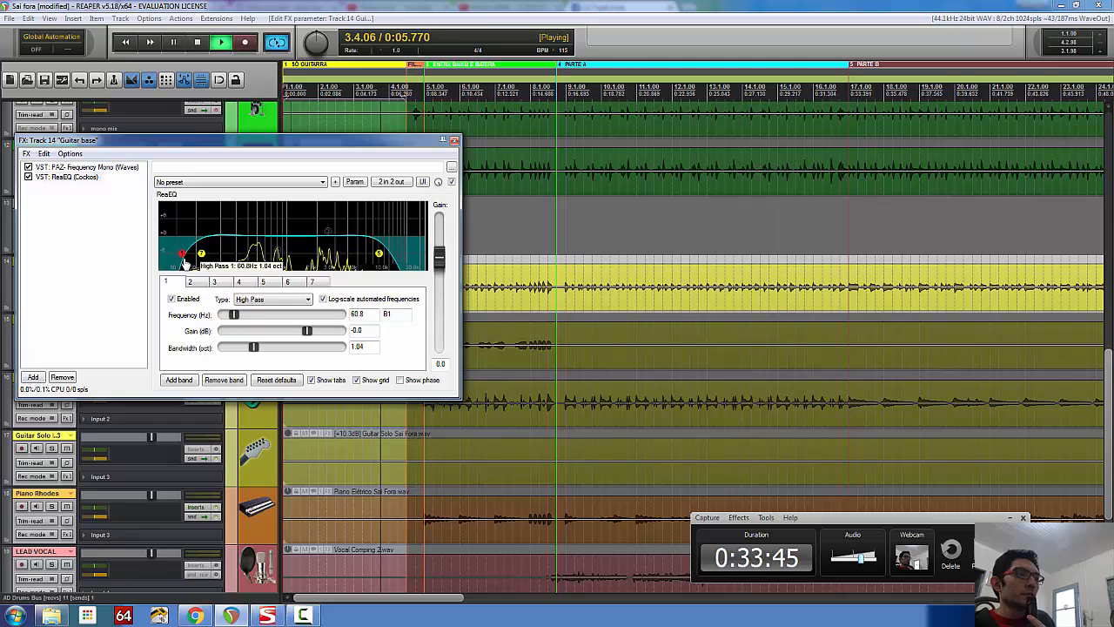
mouse_move(202, 258)
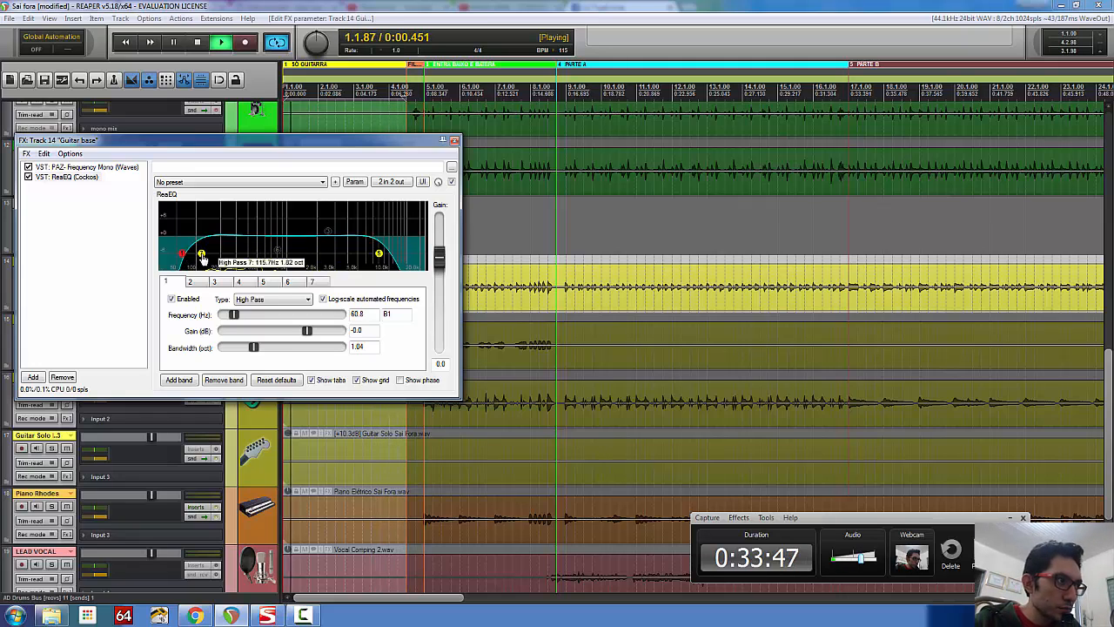
click(28, 178)
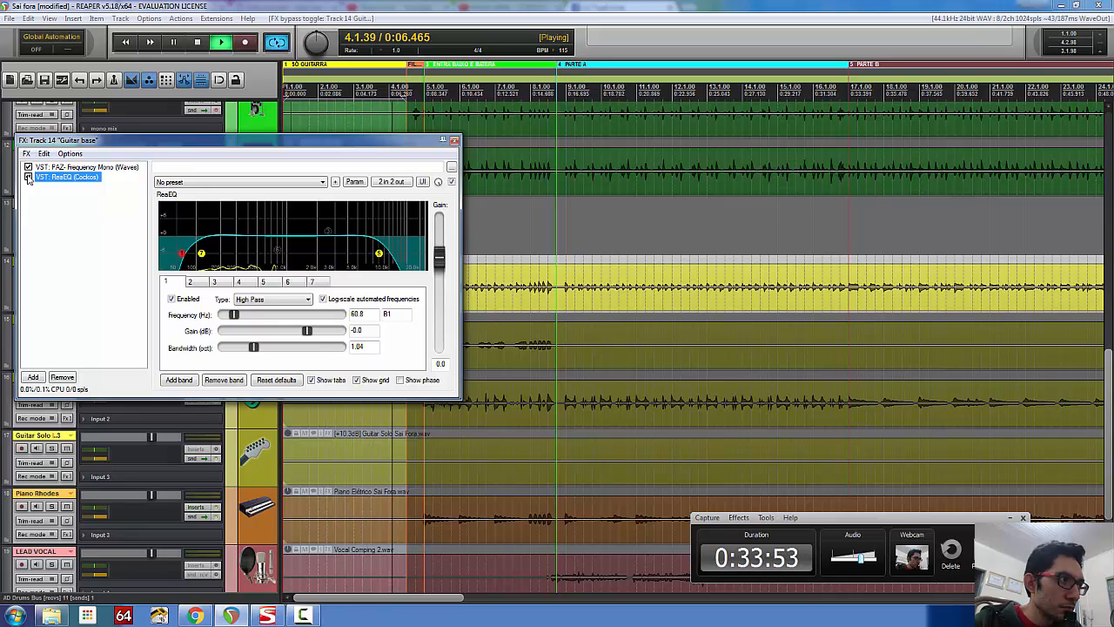
click(28, 178)
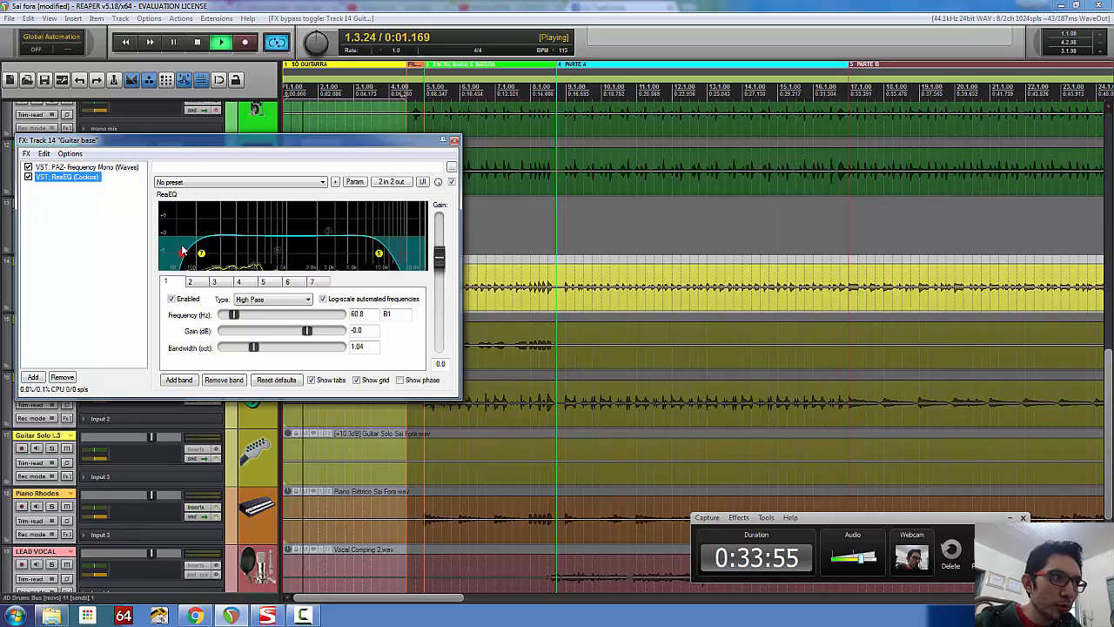
- Sweep low-pass band 5 through the highs and set it to about 10631 Hz with 1.50 oct bandwidth
click(380, 255)
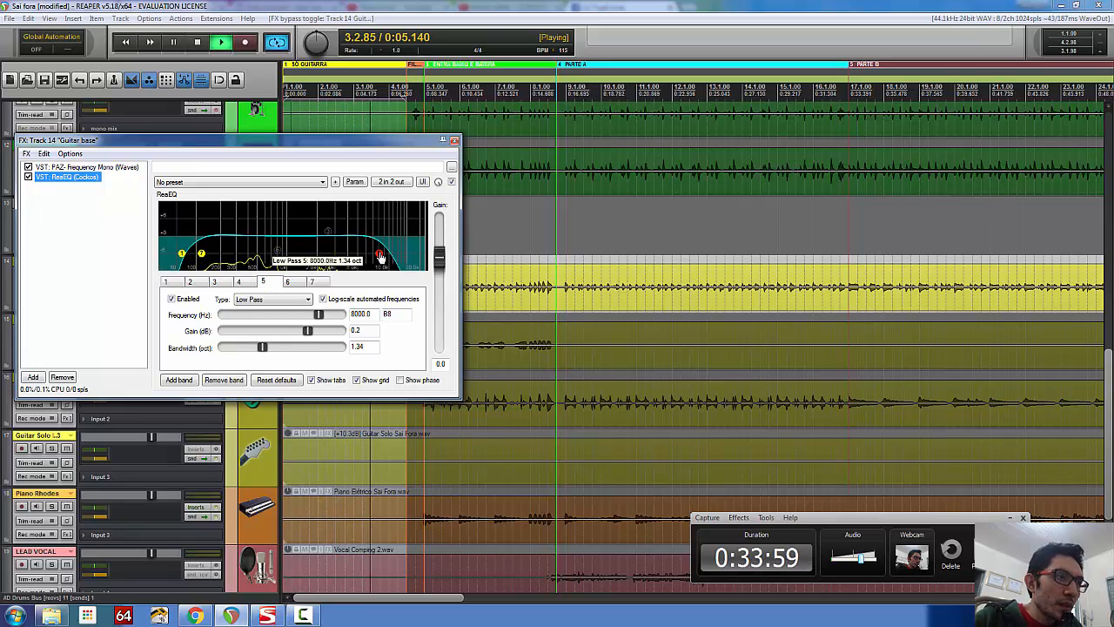
drag(380, 257, 358, 258)
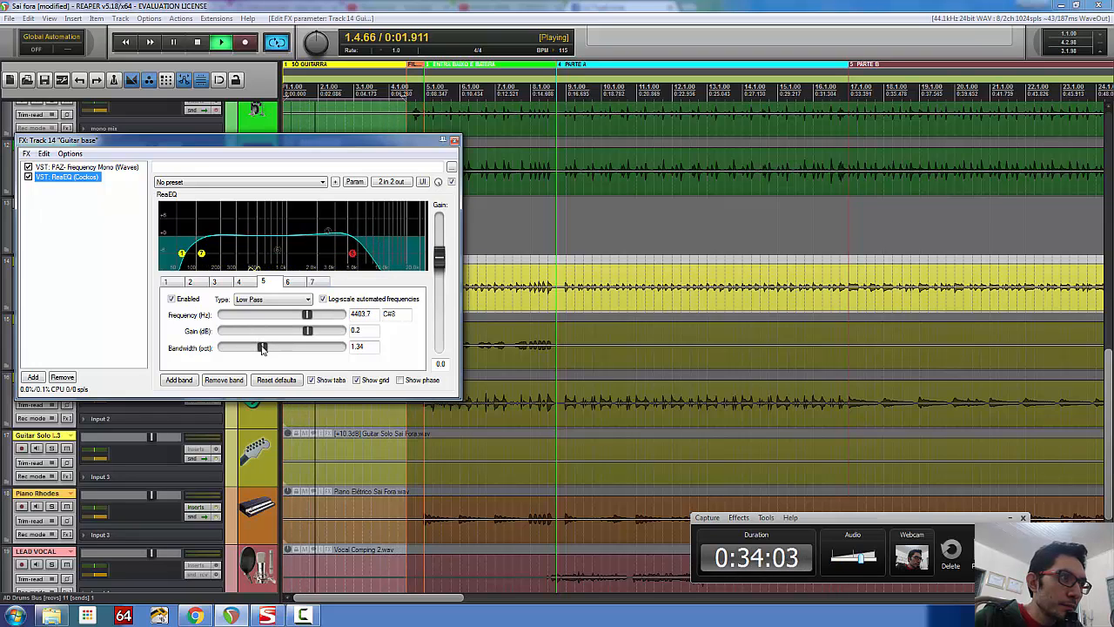
drag(262, 348, 267, 351)
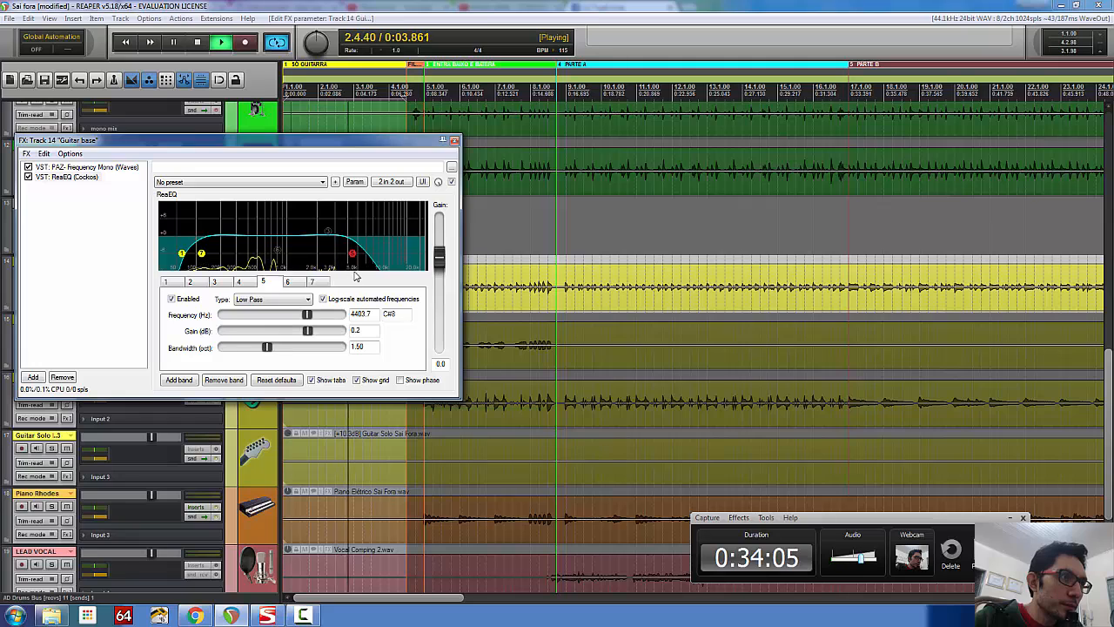
drag(352, 254, 392, 255)
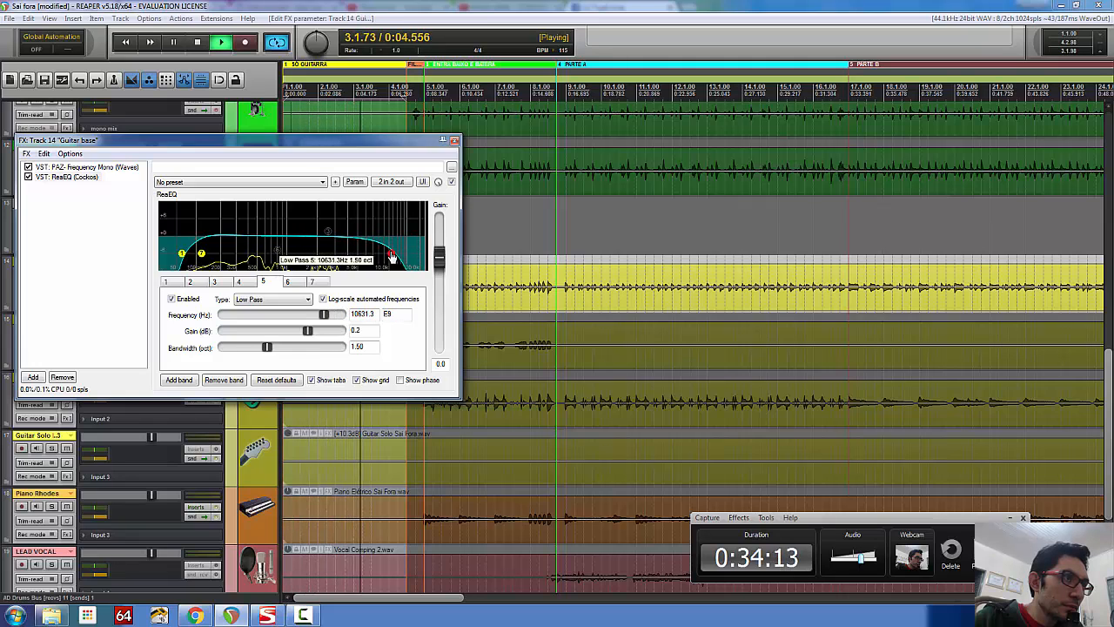
- Add band 8 at about 8101 Hz as a Low Pass filter with 1.08 oct bandwidth
right_click(385, 251)
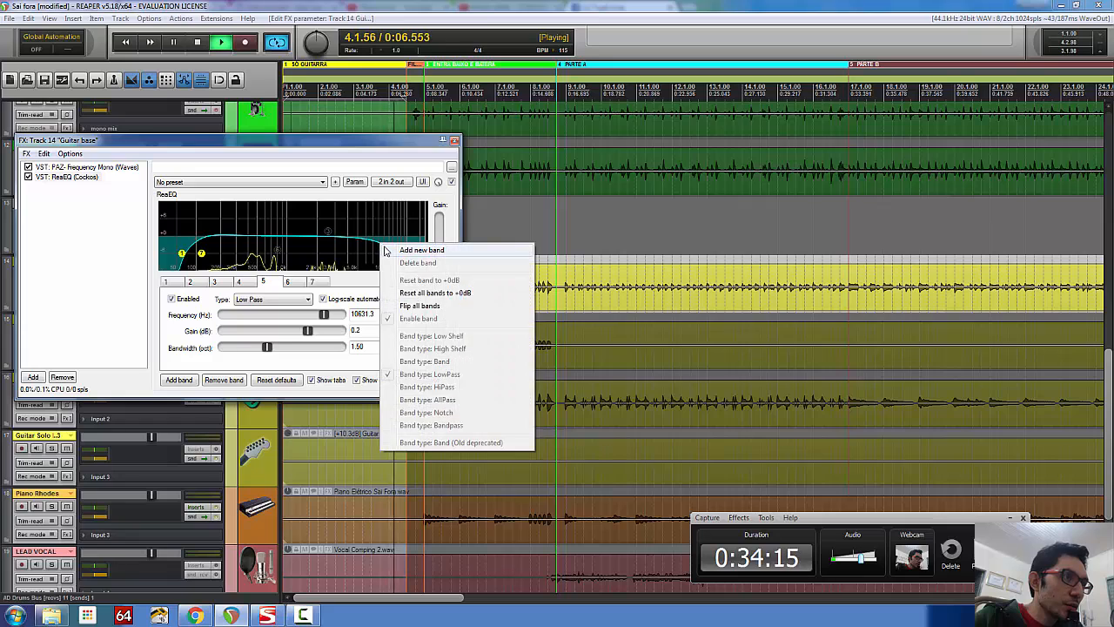
click(387, 251)
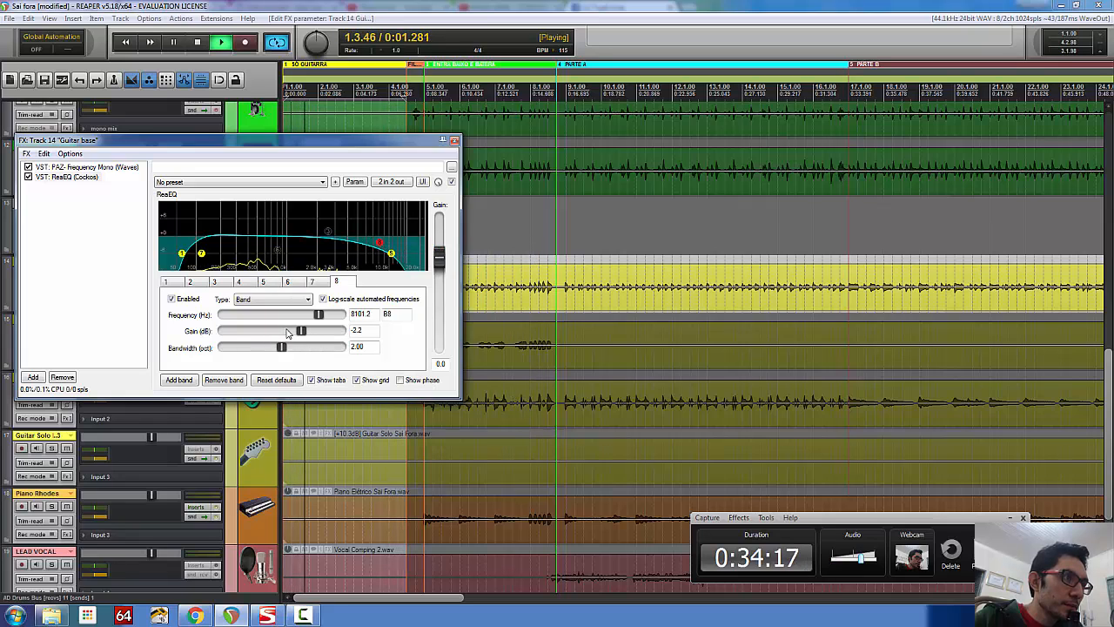
click(298, 297)
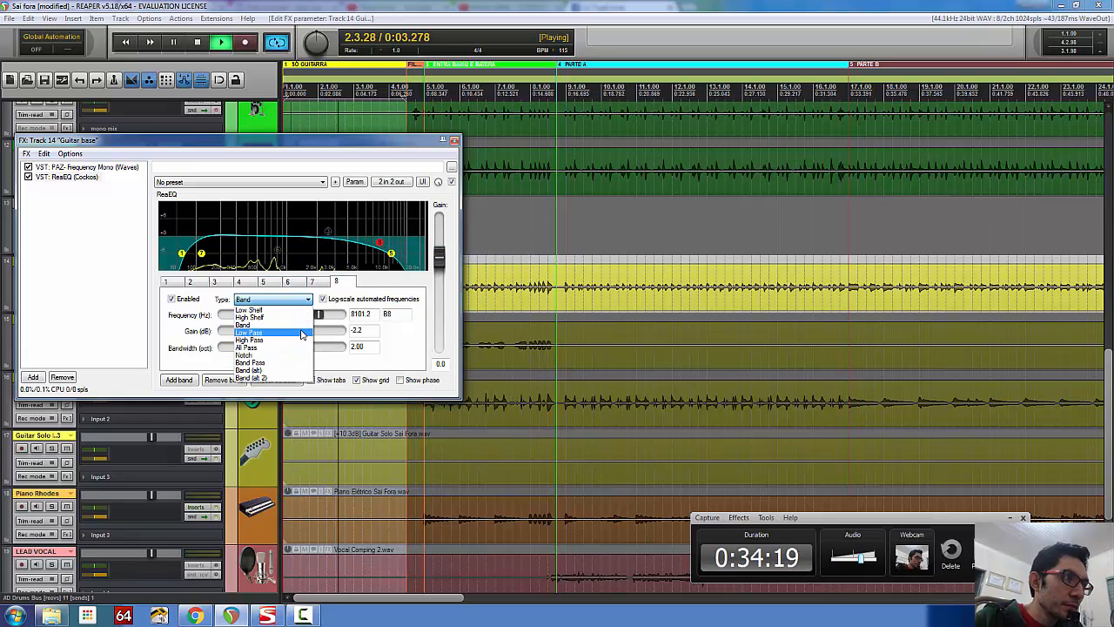
click(301, 333)
drag(281, 347, 257, 354)
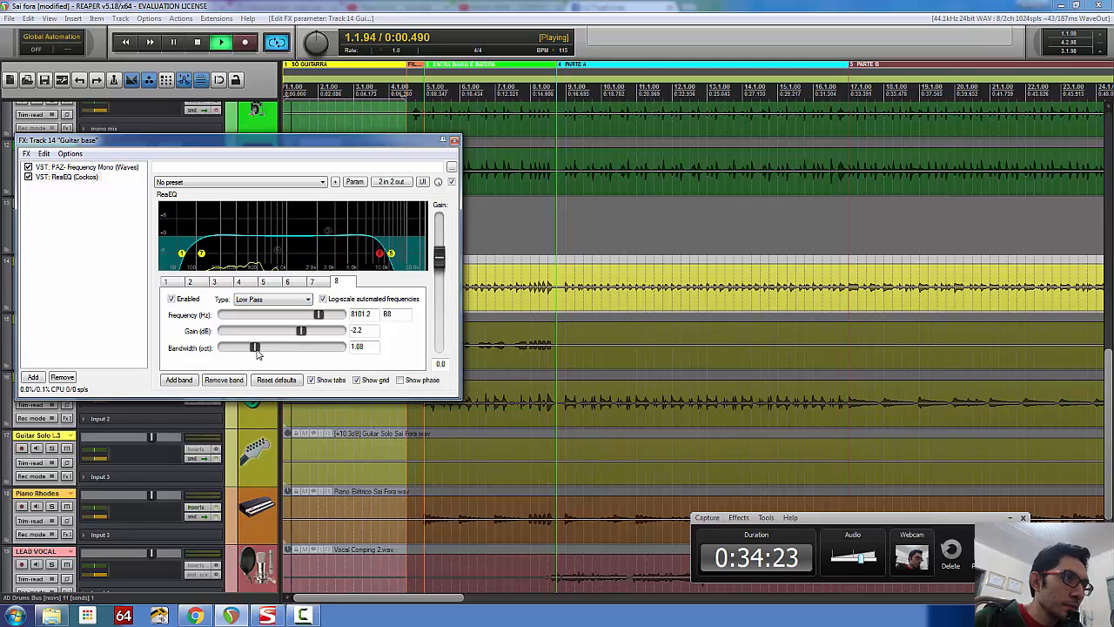
- Compare the filtered guitar with ReaEQ bypassed and active, leave ReaEQ active and stop playback
click(28, 178)
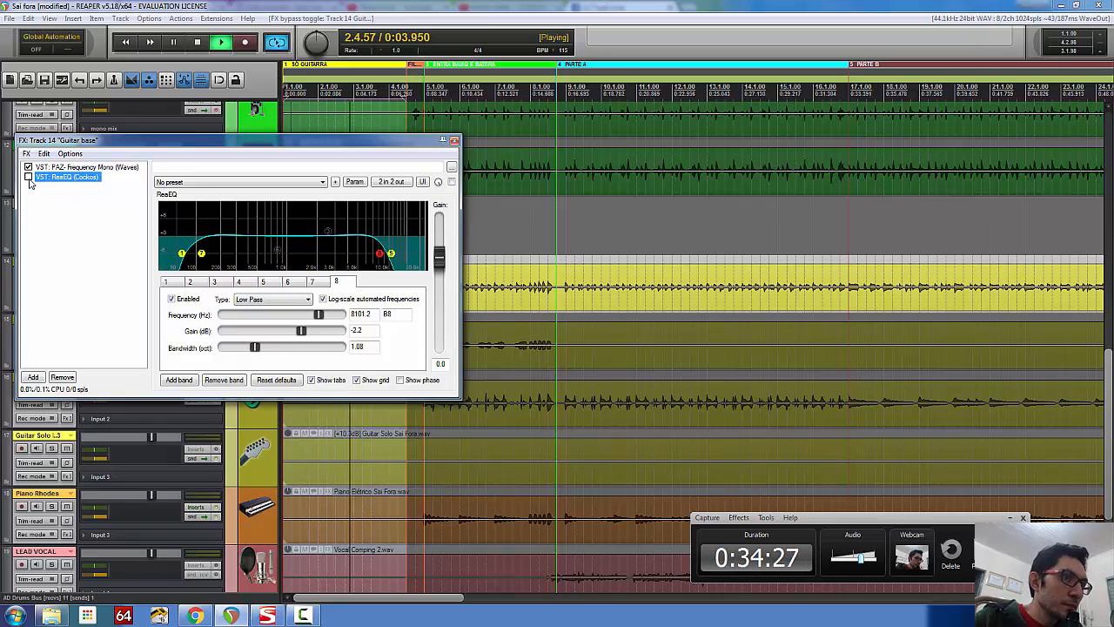
click(28, 177)
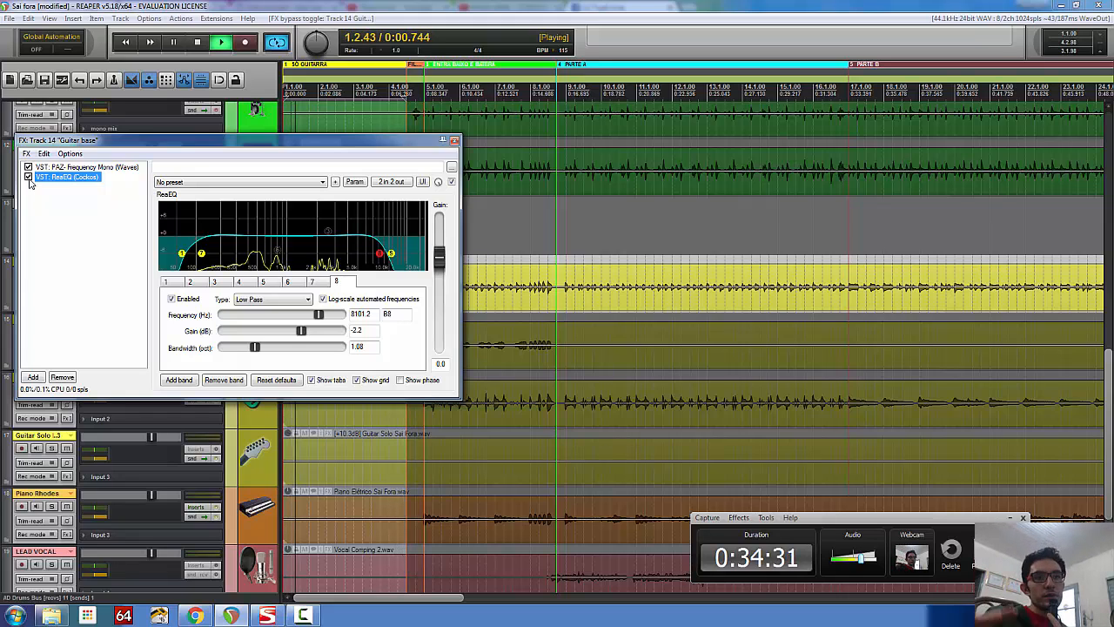
click(28, 177)
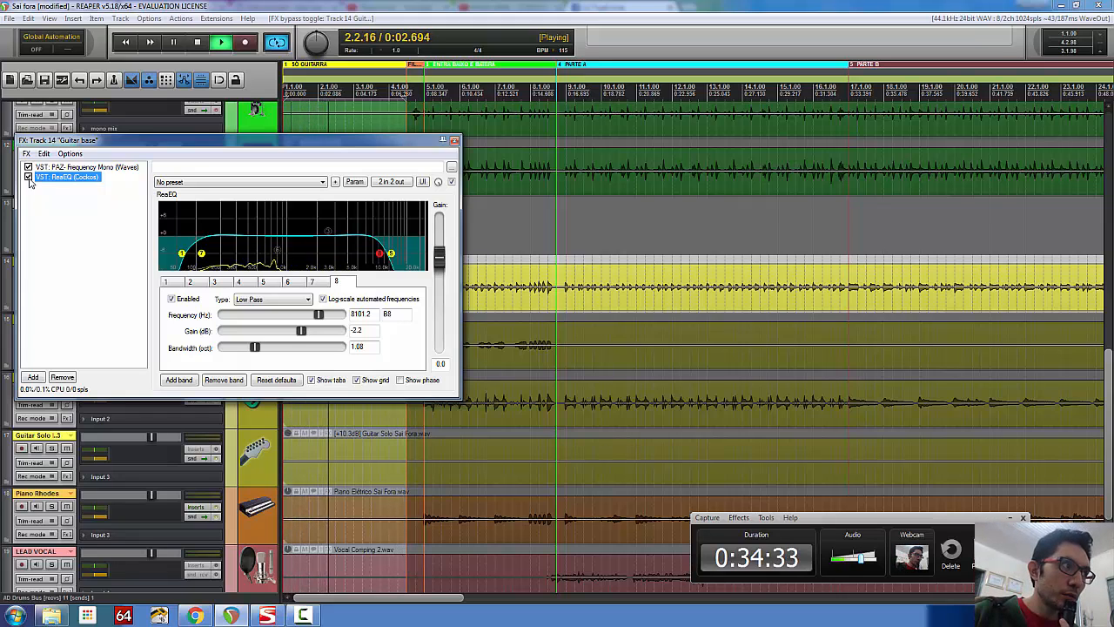
click(28, 178)
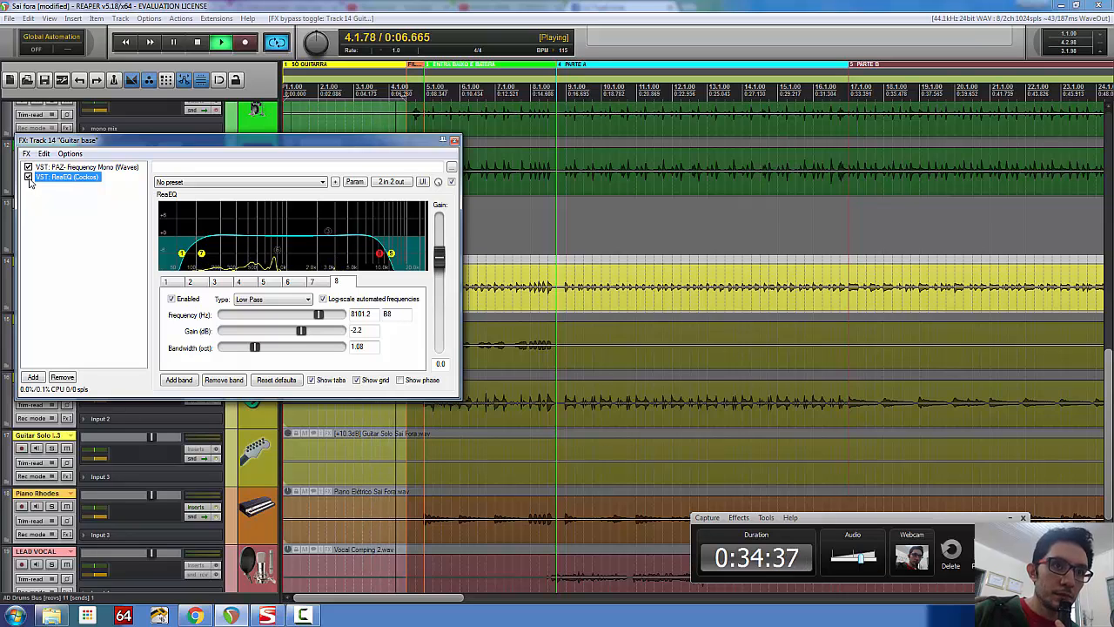
click(197, 44)
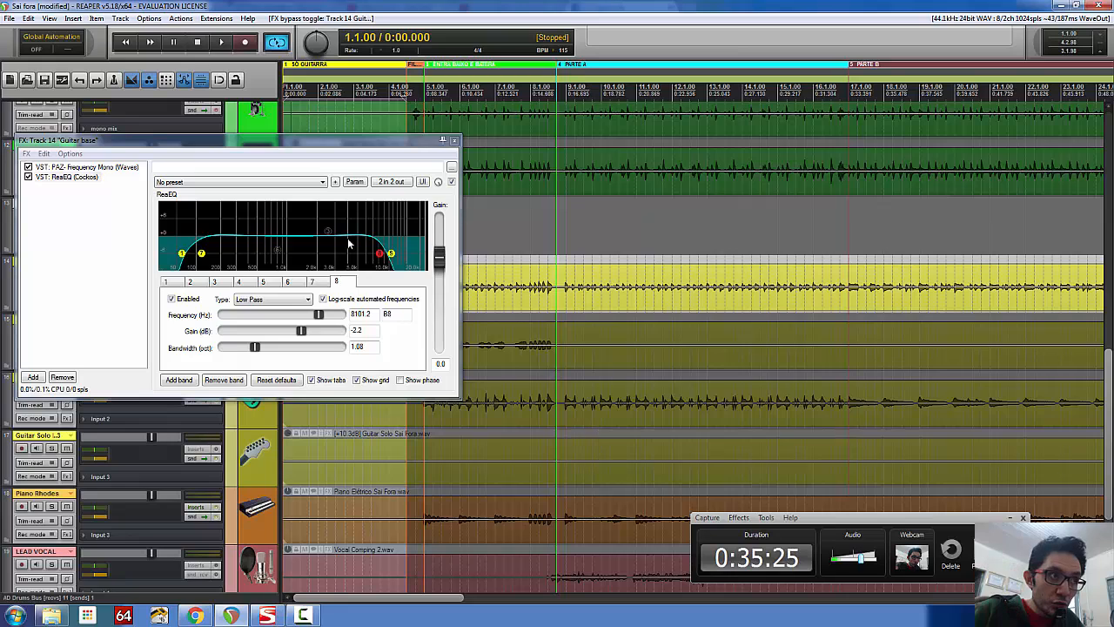
- Review the disabled band 3 and compare the ReaEQ filter curve with the held peak curve in PAZ Frequency
mouse_move(331, 236)
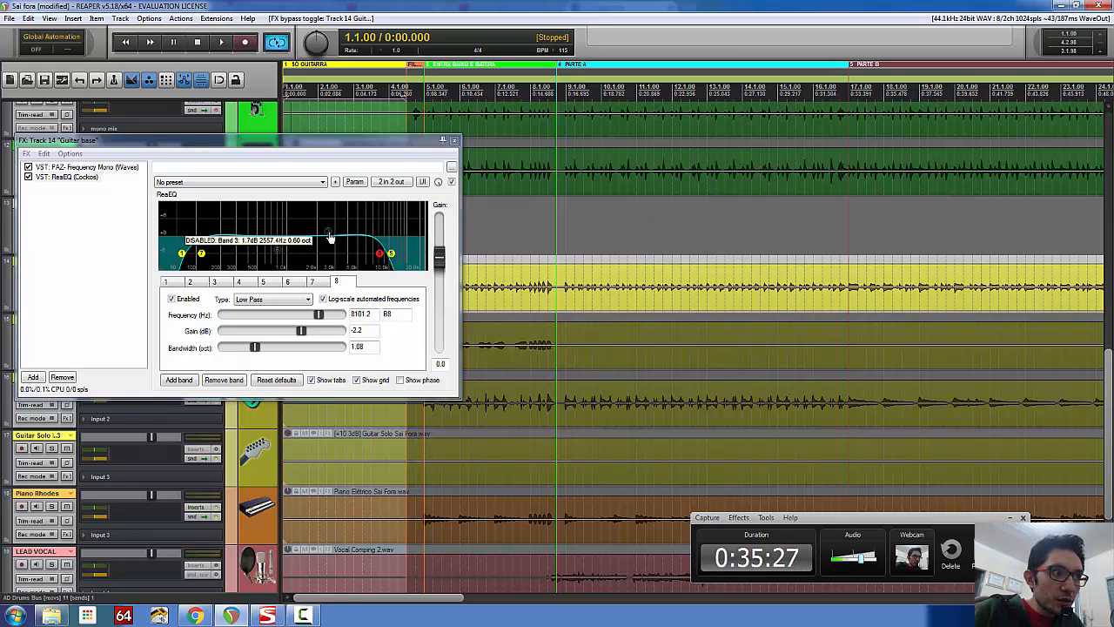
click(130, 168)
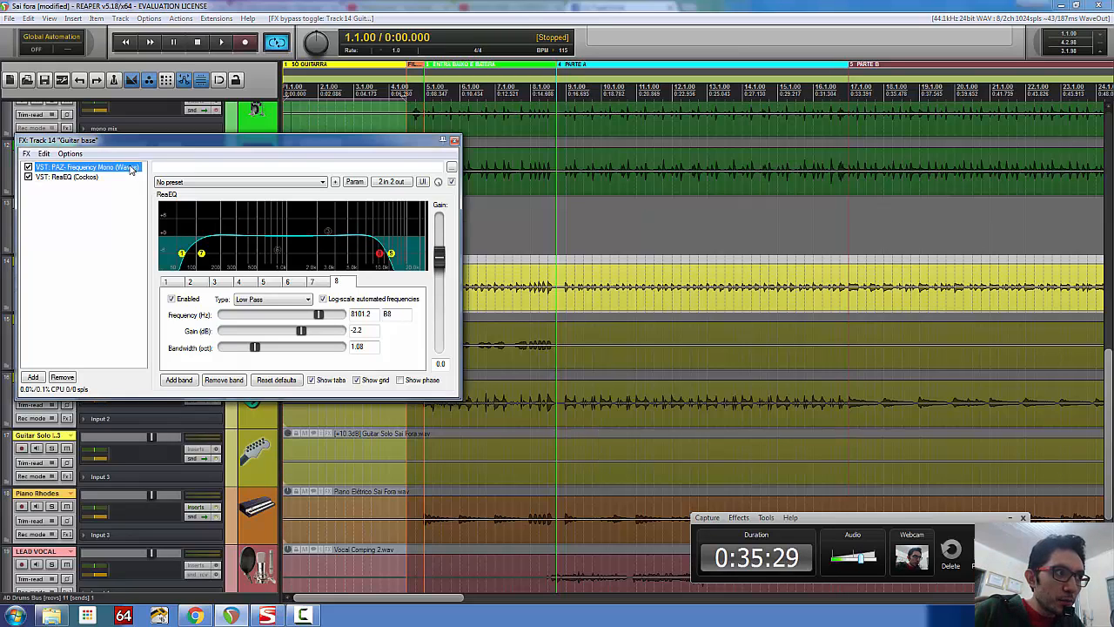
click(94, 178)
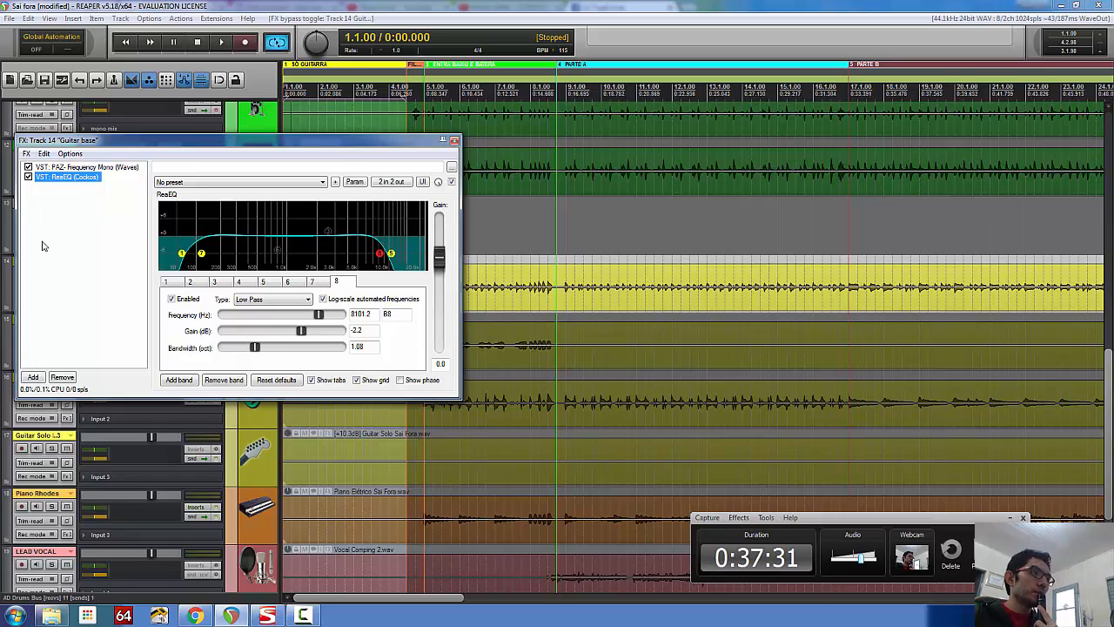
click(87, 167)
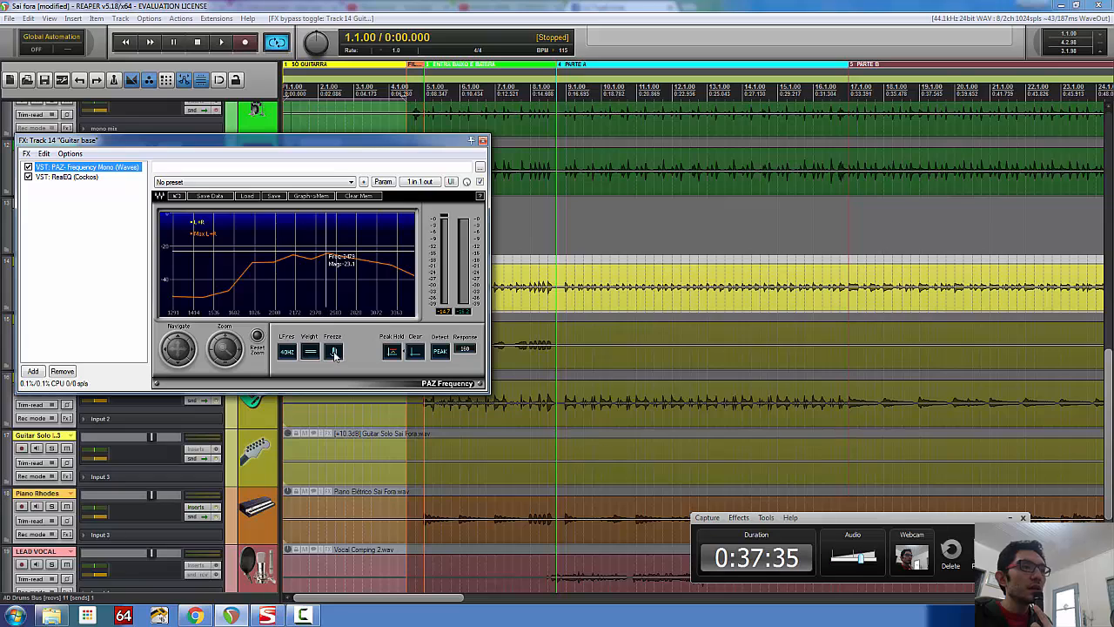
click(96, 179)
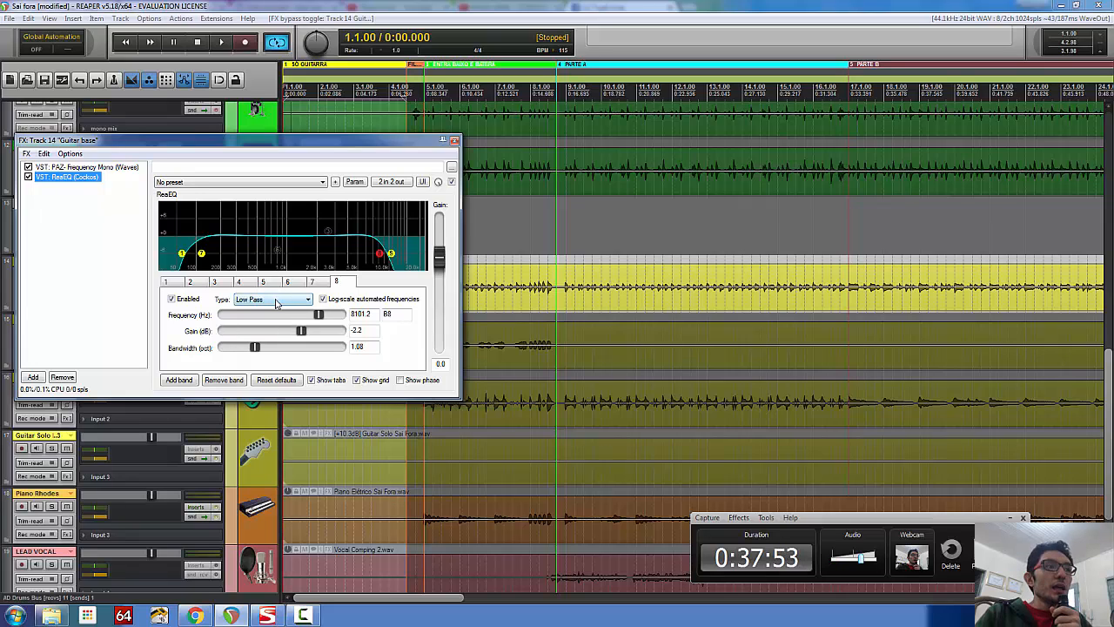
- Add a new Band-type ReaEQ band 9 at about 324 Hz on the EQ curve
right_click(243, 242)
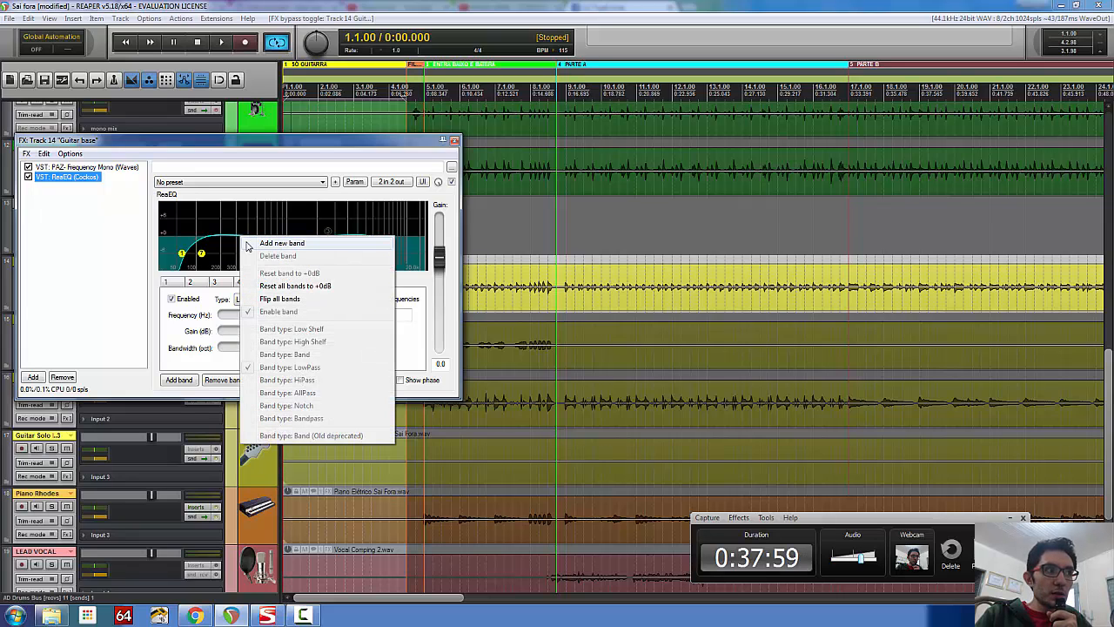
click(248, 244)
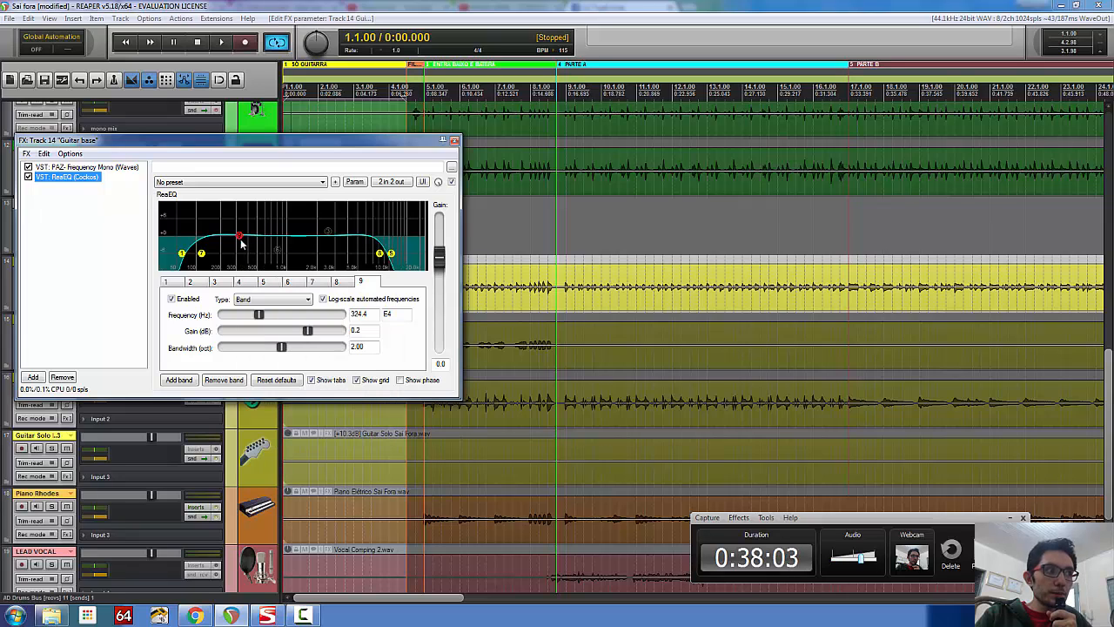
mouse_move(242, 242)
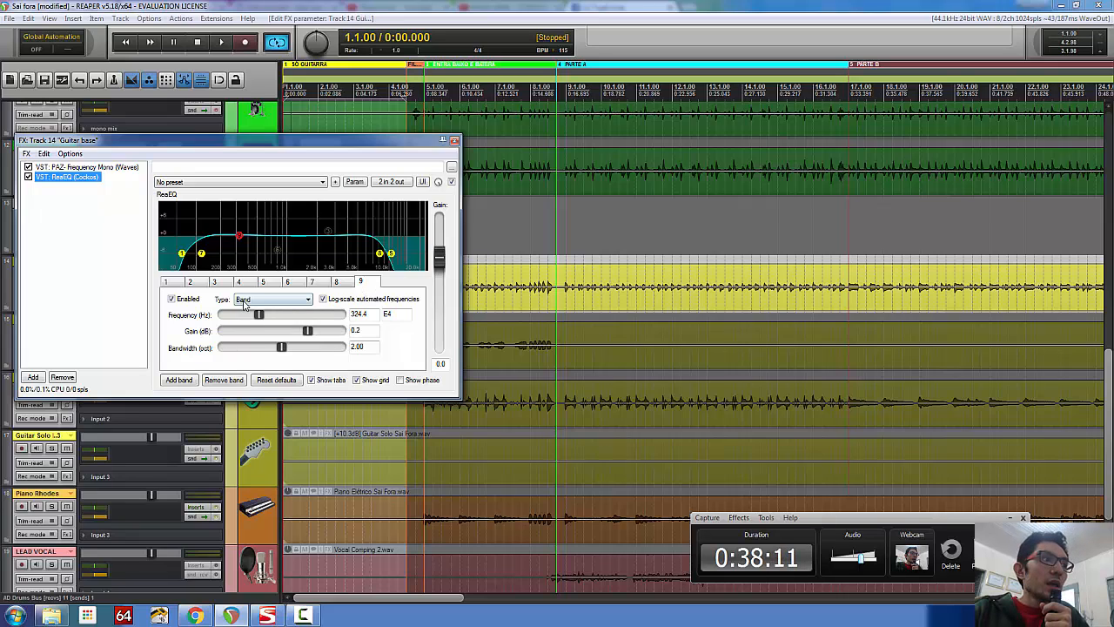
- Toggle band 9 off and back on, and view the available filter types while keeping Band
click(171, 299)
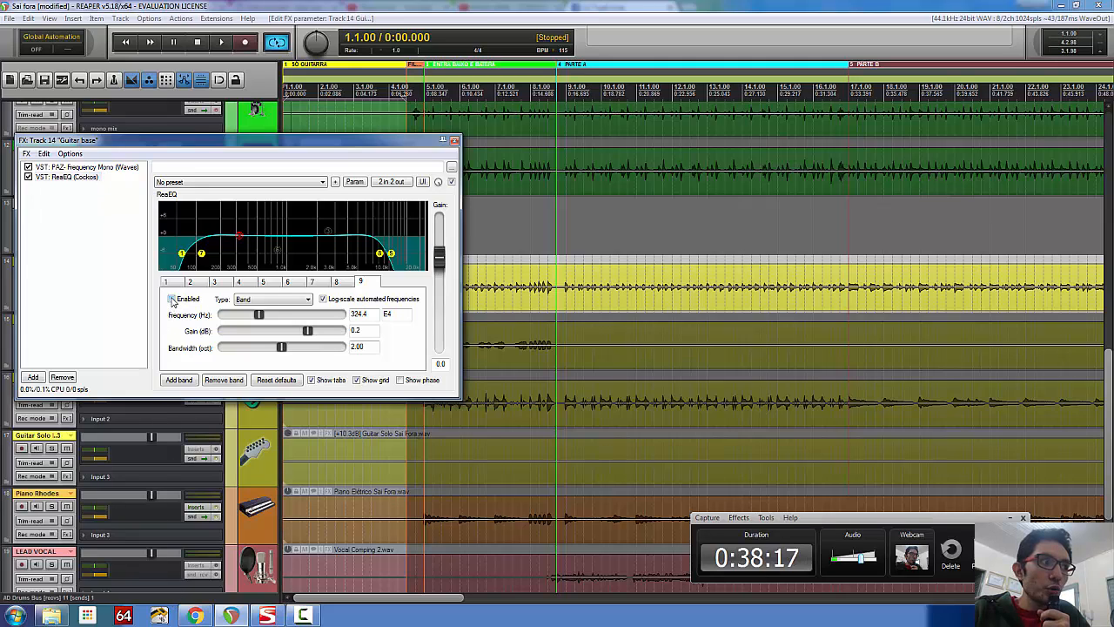
double_click(241, 236)
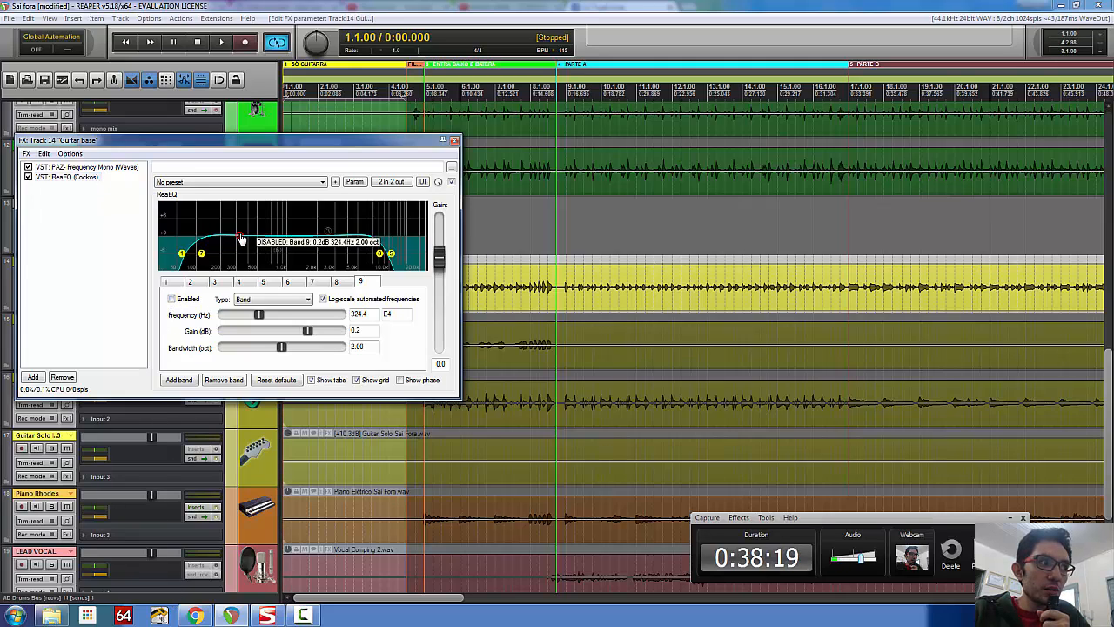
double_click(240, 235)
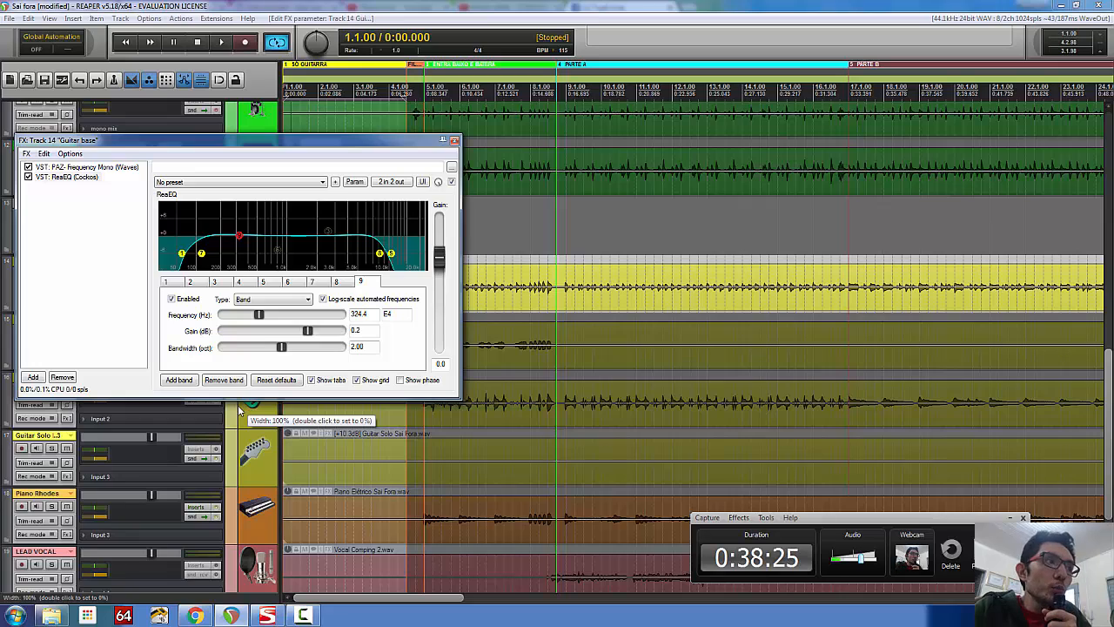
click(279, 302)
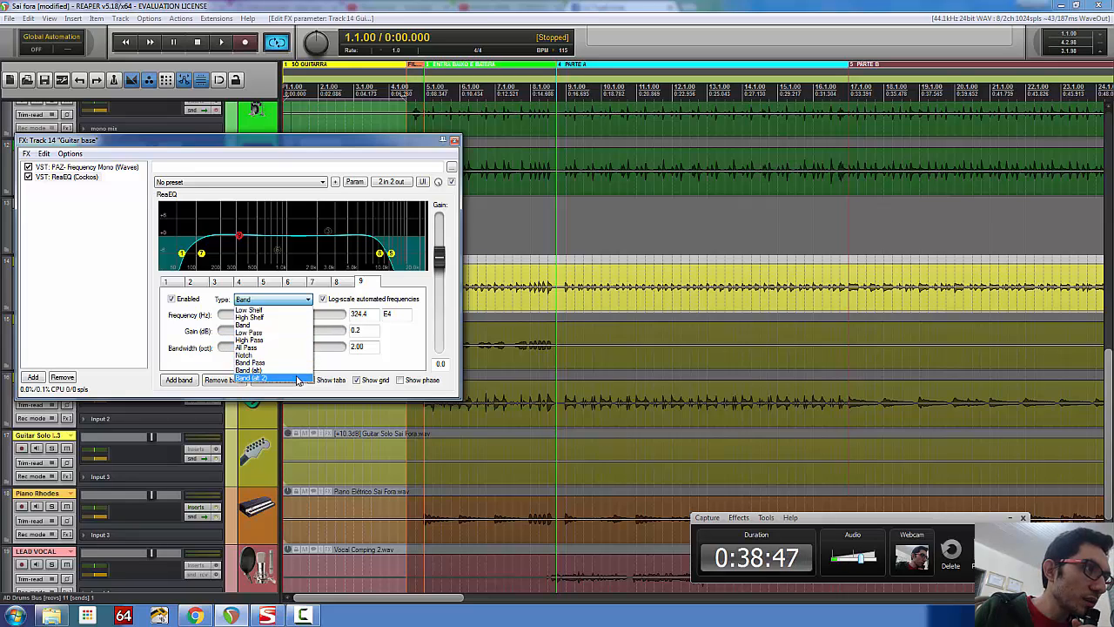
click(353, 373)
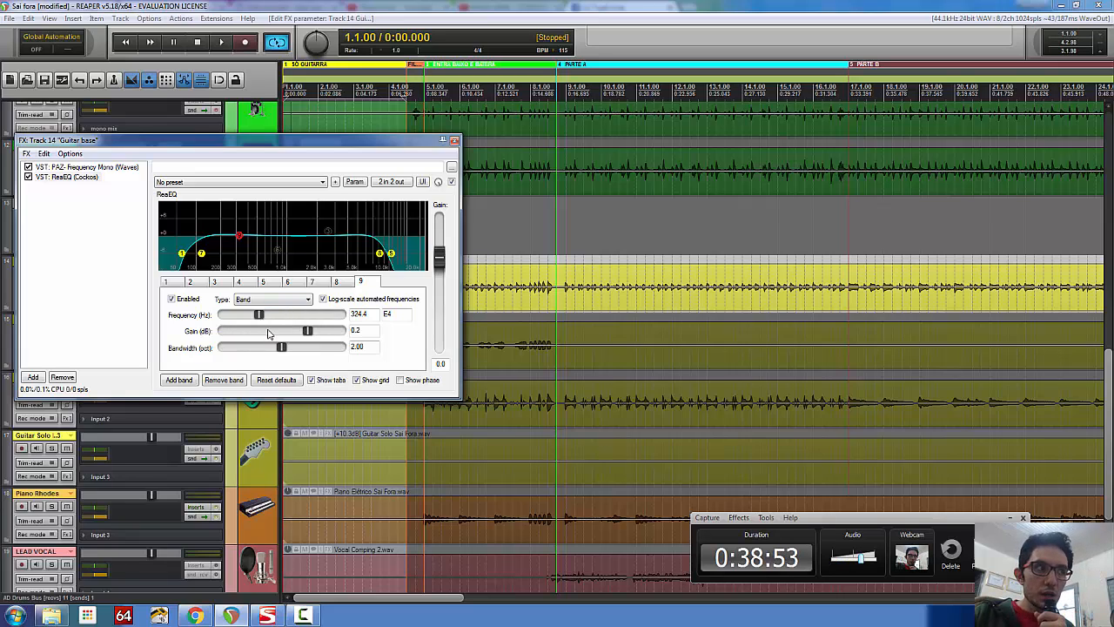
- Play the guitar while shifting band 9 to about 242 Hz and -0.2 dB, and stop playback
click(219, 43)
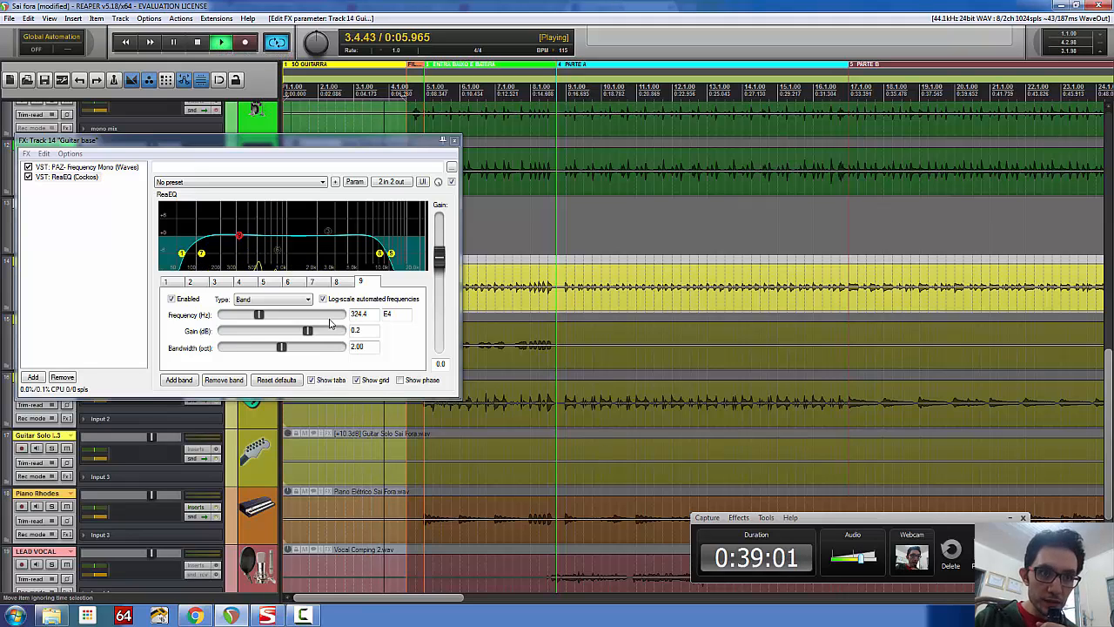
click(197, 42)
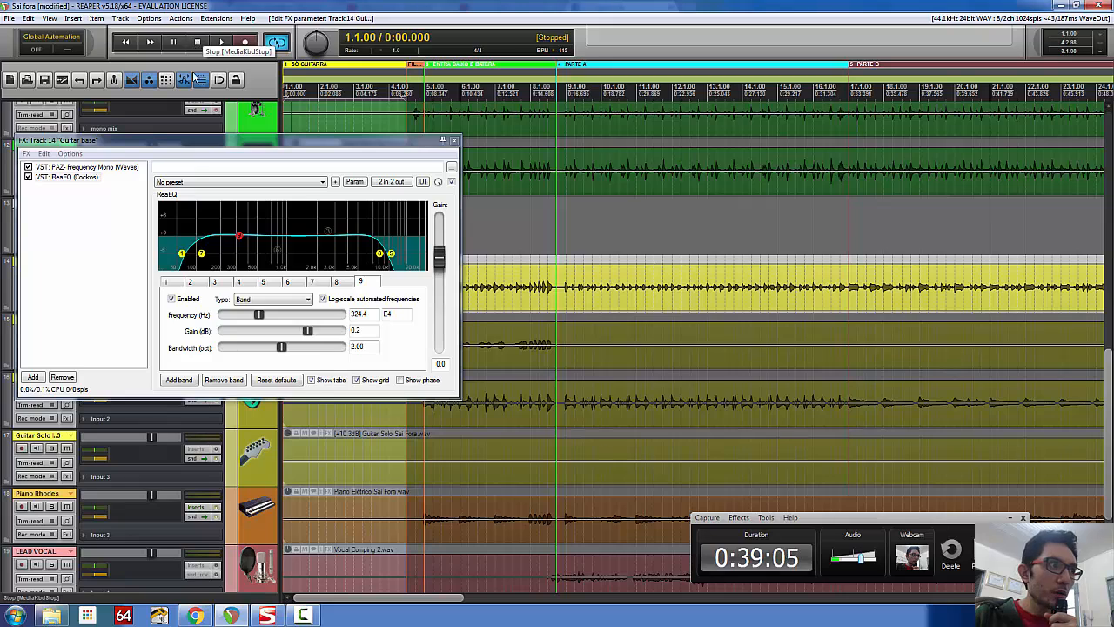
mouse_move(238, 235)
mouse_down()
mouse_move(241, 206)
mouse_move(239, 247)
mouse_move(239, 204)
mouse_move(239, 276)
mouse_move(239, 237)
mouse_up()
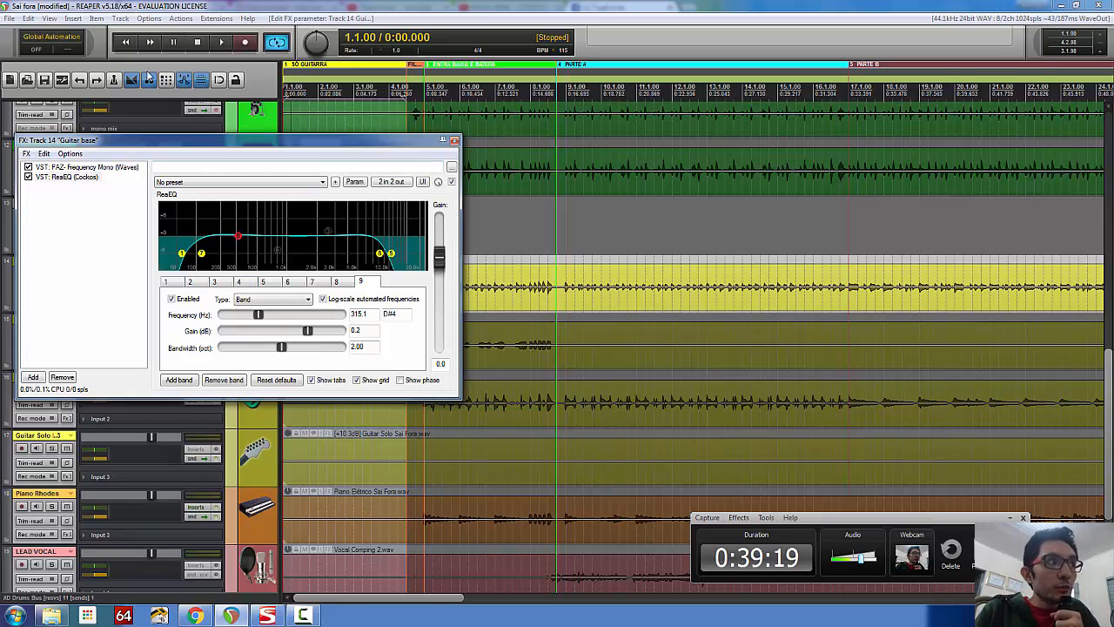
click(223, 42)
mouse_move(238, 236)
mouse_down()
mouse_move(239, 207)
mouse_move(239, 316)
mouse_move(228, 315)
mouse_move(285, 316)
mouse_move(285, 184)
mouse_move(270, 234)
mouse_move(229, 237)
mouse_up()
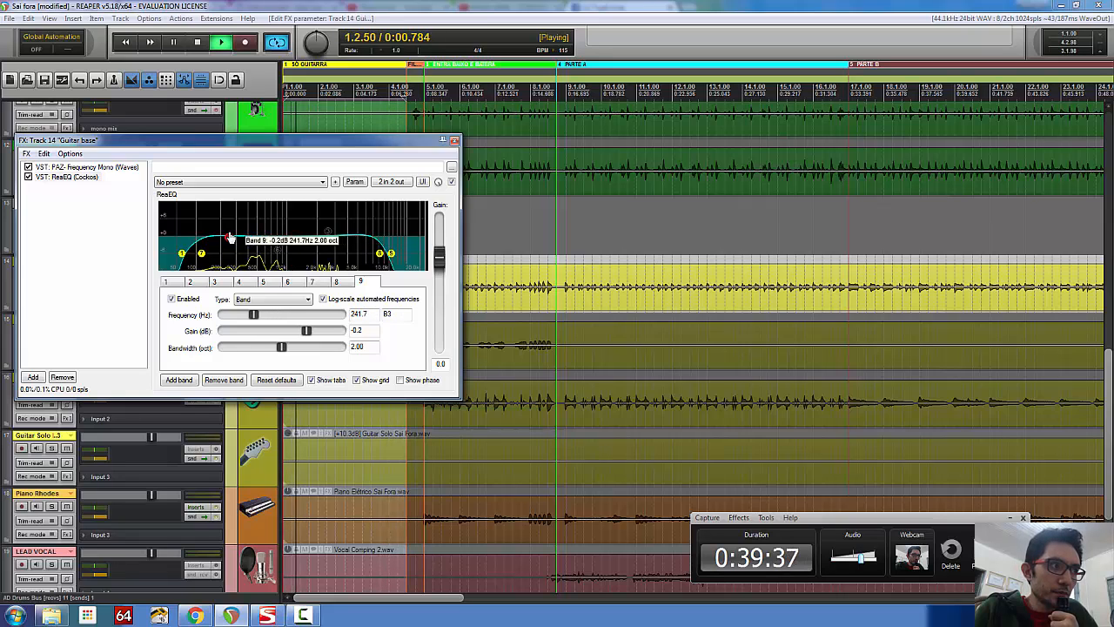
click(199, 42)
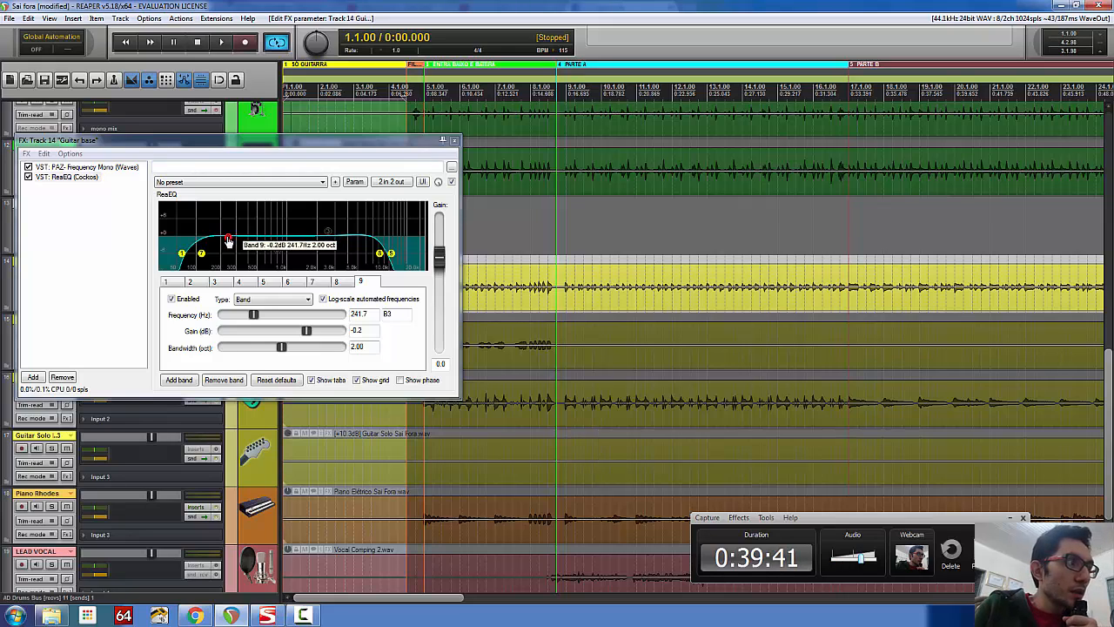
- Pull band 9 to about -5.4 dB at 558 Hz and narrow its bandwidth to 0.68 oct
click(228, 239)
drag(228, 240, 262, 252)
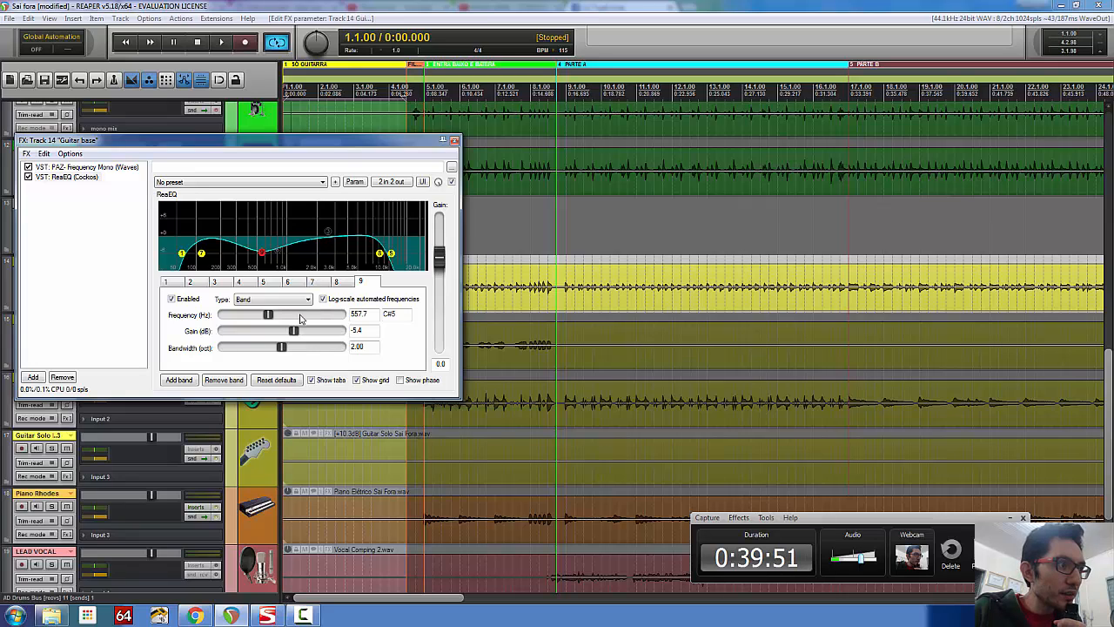
drag(280, 347, 247, 345)
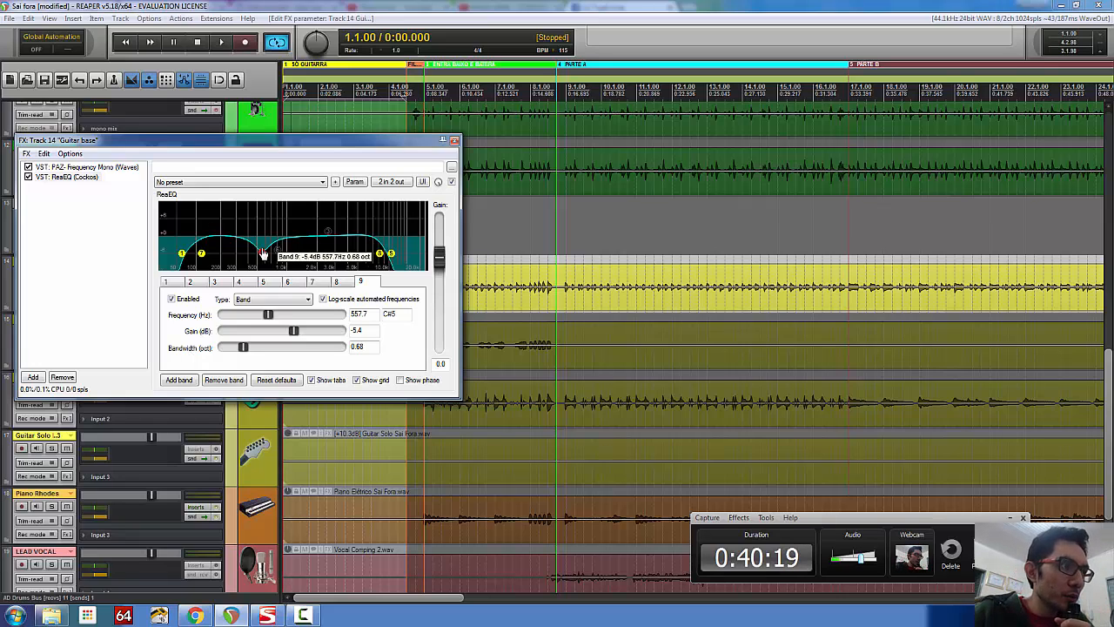
- Sweep the band 9 cut through the midrange and set it to about 1629 Hz at -2.2 dB
mouse_move(261, 253)
mouse_down()
mouse_move(262, 214)
mouse_move(261, 250)
mouse_up()
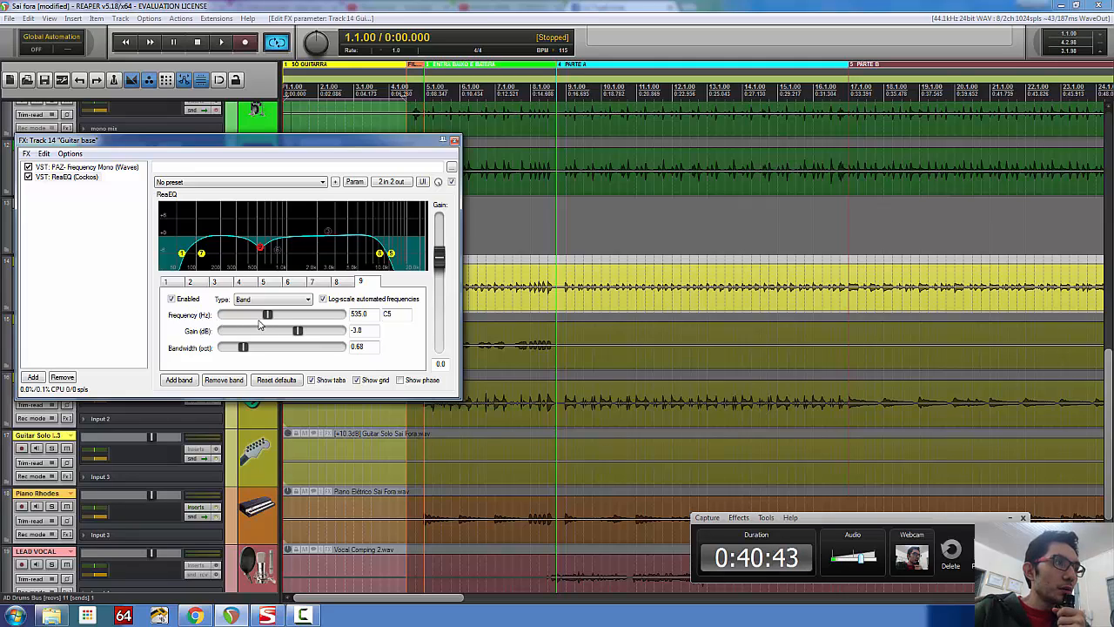
mouse_move(267, 314)
mouse_down()
mouse_move(298, 318)
mouse_move(251, 321)
mouse_move(309, 318)
mouse_move(275, 322)
mouse_up()
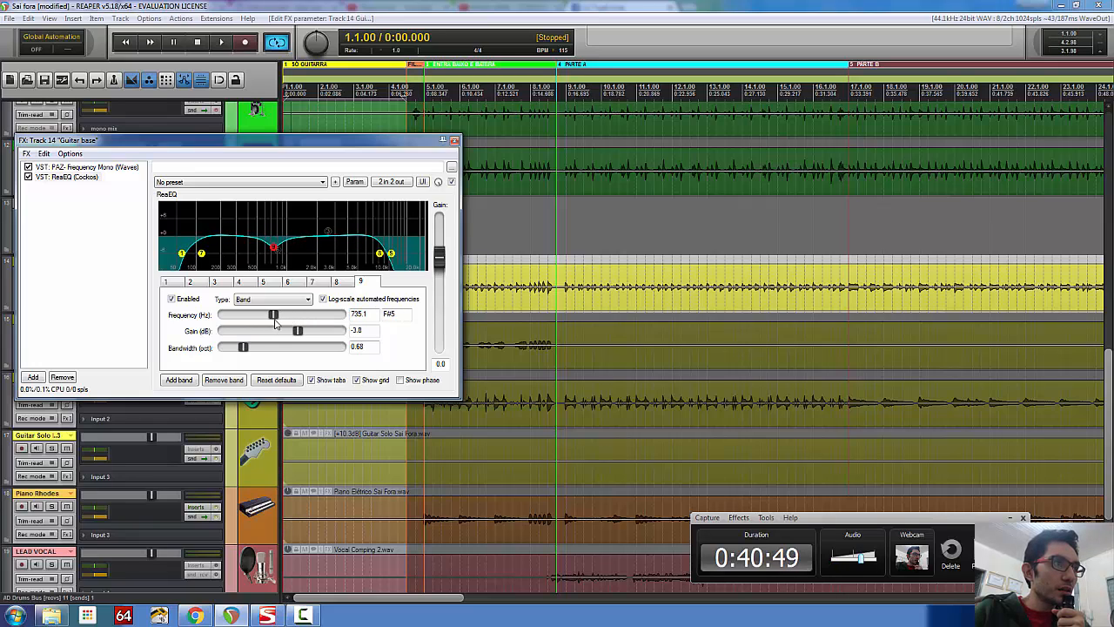
mouse_move(275, 253)
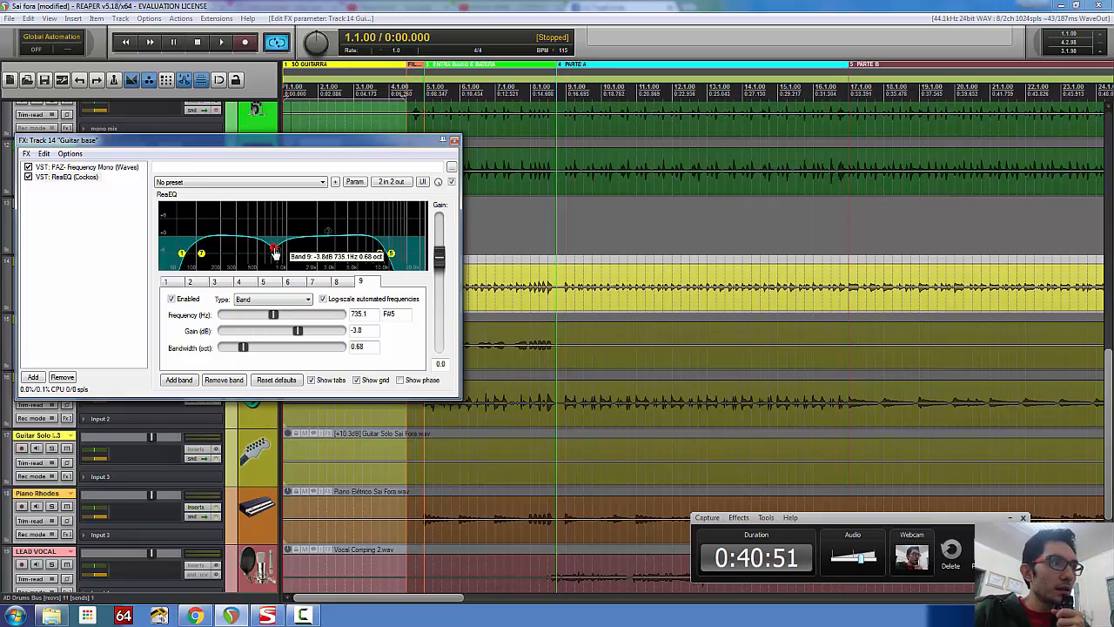
drag(275, 253, 297, 242)
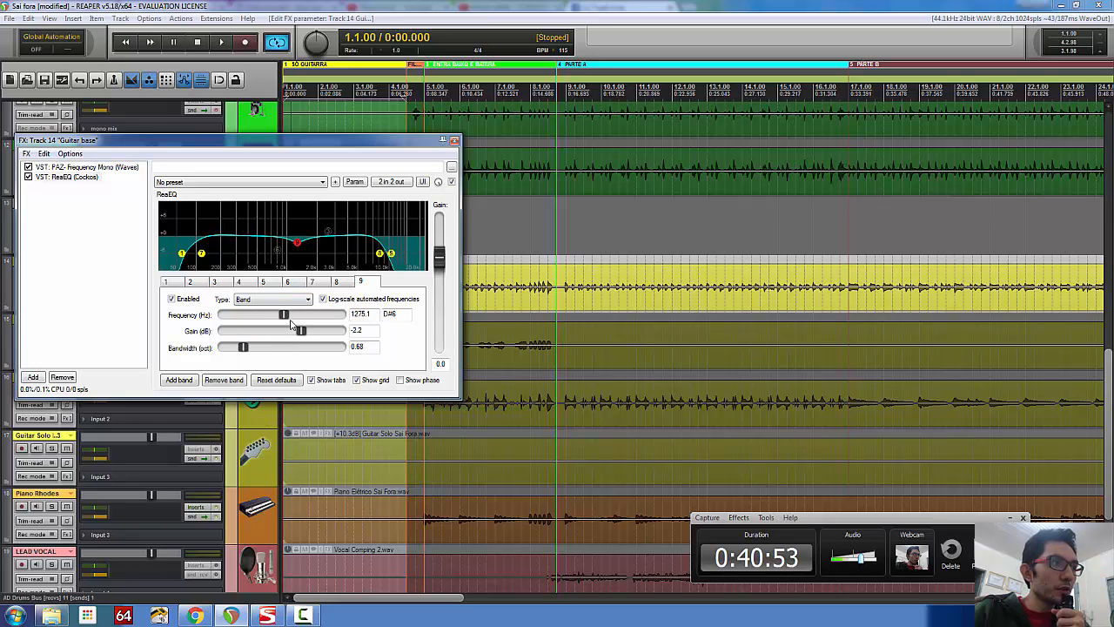
drag(288, 320, 282, 327)
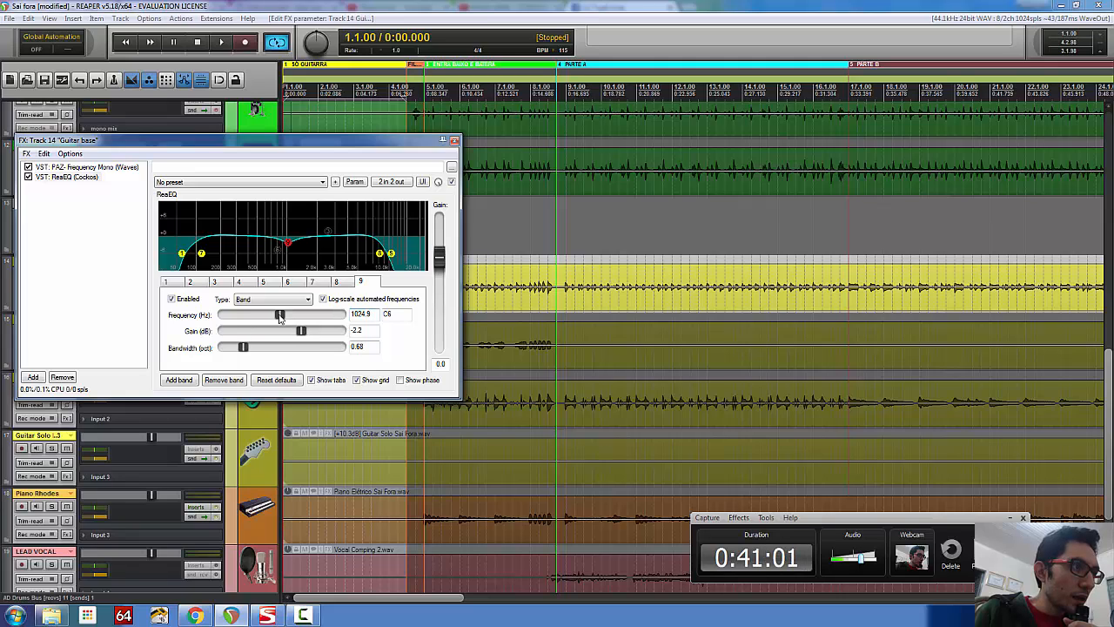
drag(279, 317, 289, 319)
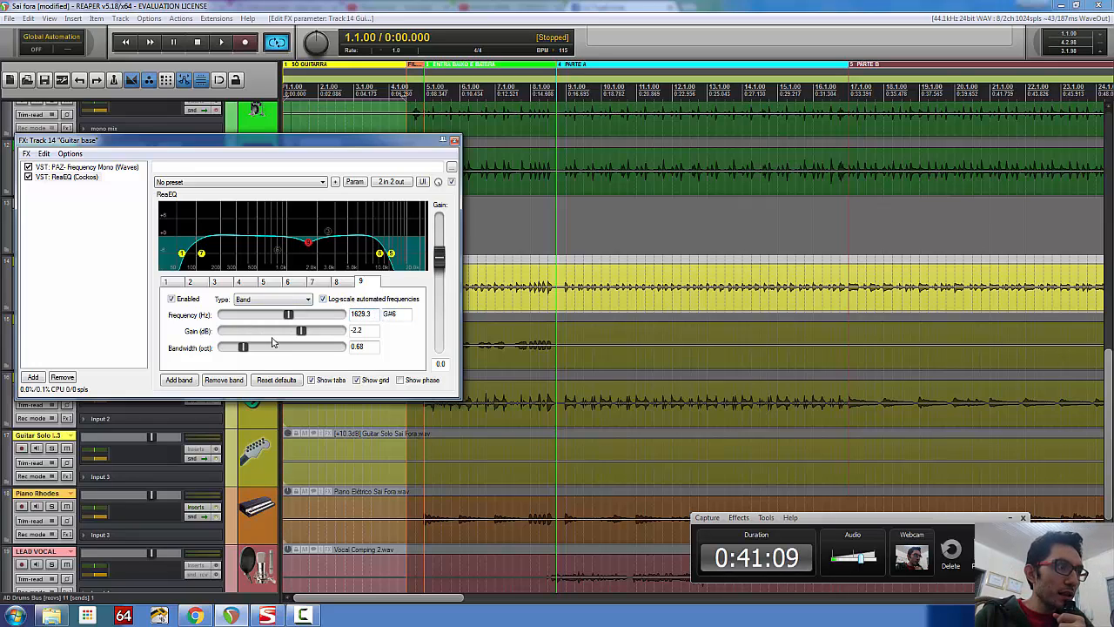
- Reset band 9's gain to 0 dB, audition a slight cut during playback, stop, and set the gain to about -0.1 dB
mouse_move(303, 336)
mouse_down()
mouse_move(285, 336)
mouse_move(307, 336)
mouse_up()
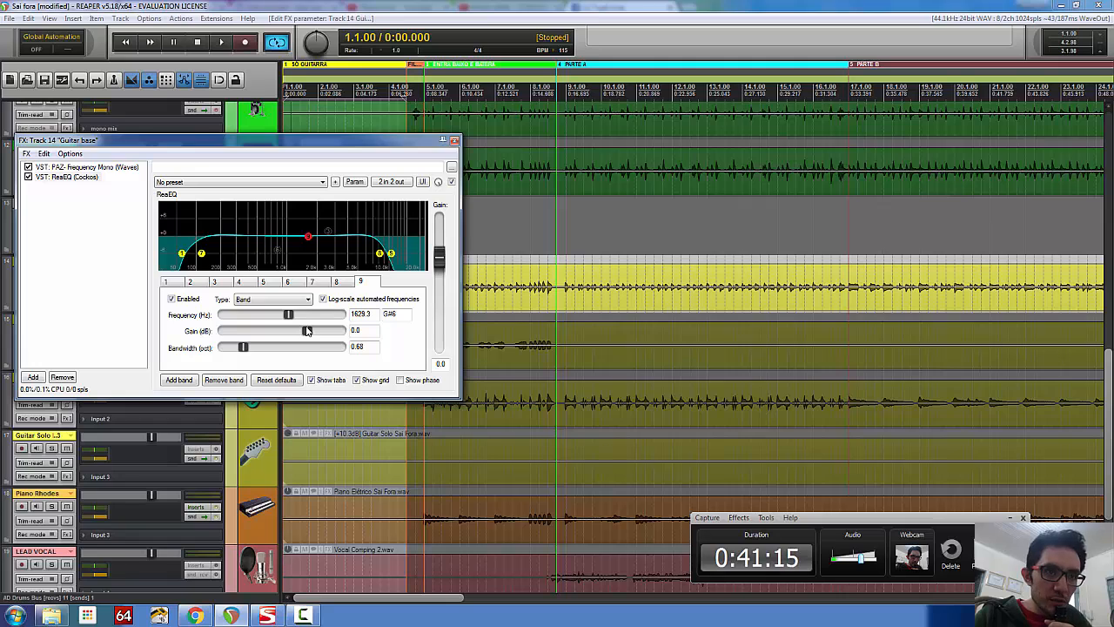
click(221, 42)
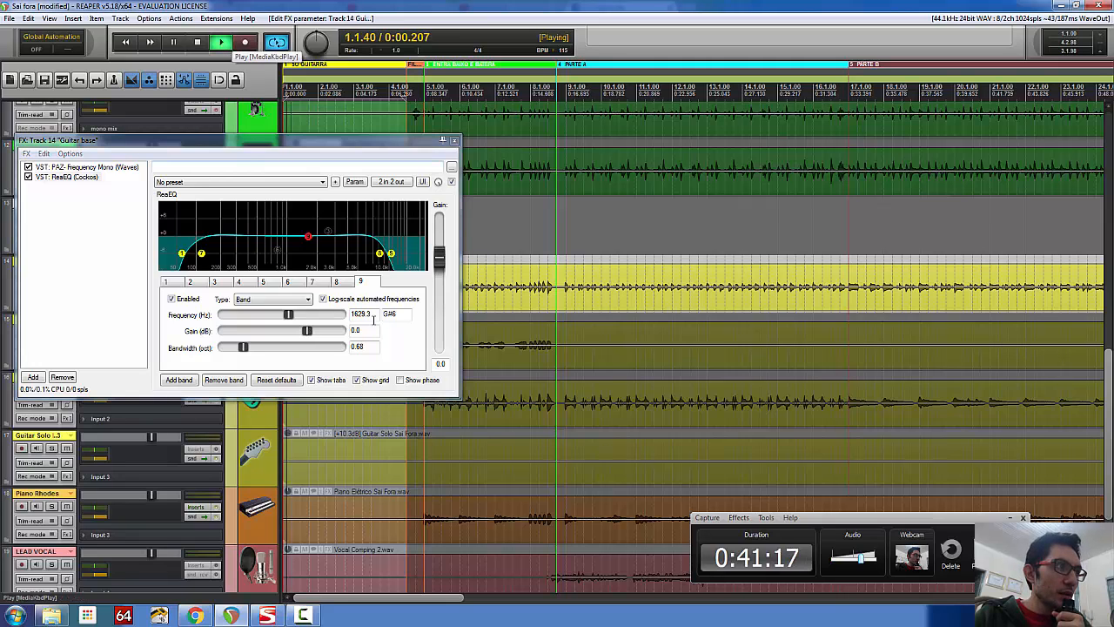
mouse_move(307, 331)
mouse_down()
mouse_move(348, 330)
mouse_move(224, 336)
mouse_move(305, 332)
mouse_up()
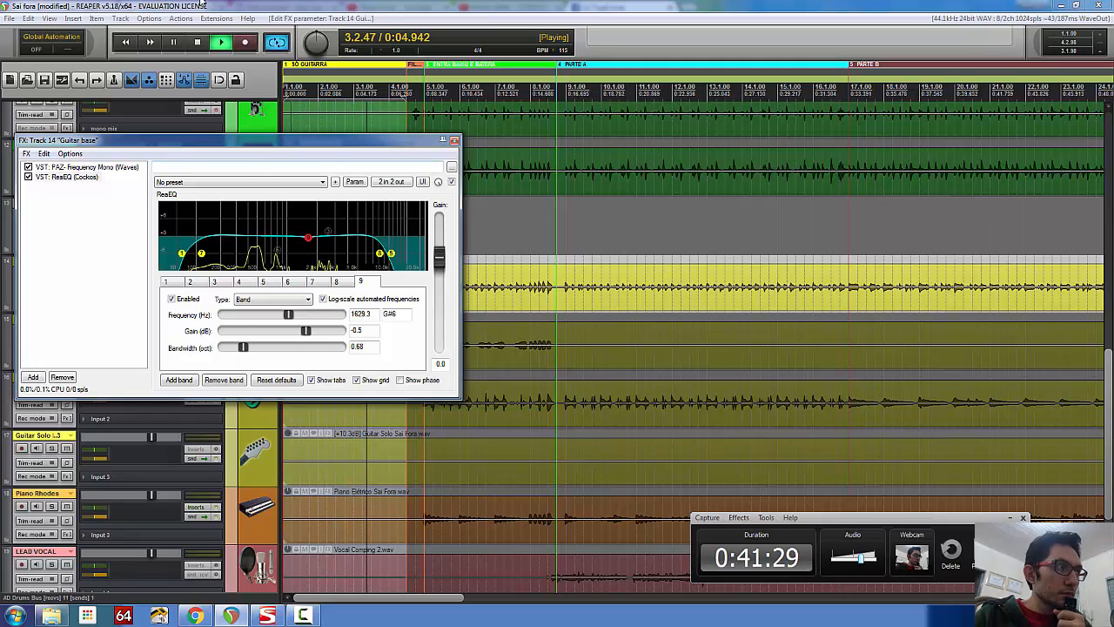
click(197, 41)
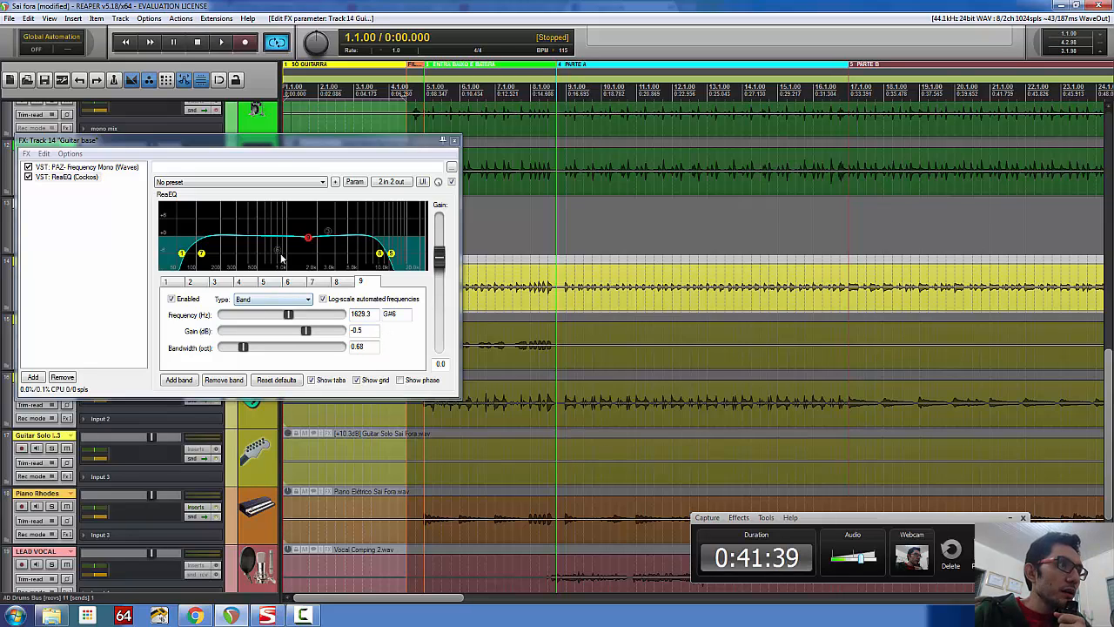
click(310, 241)
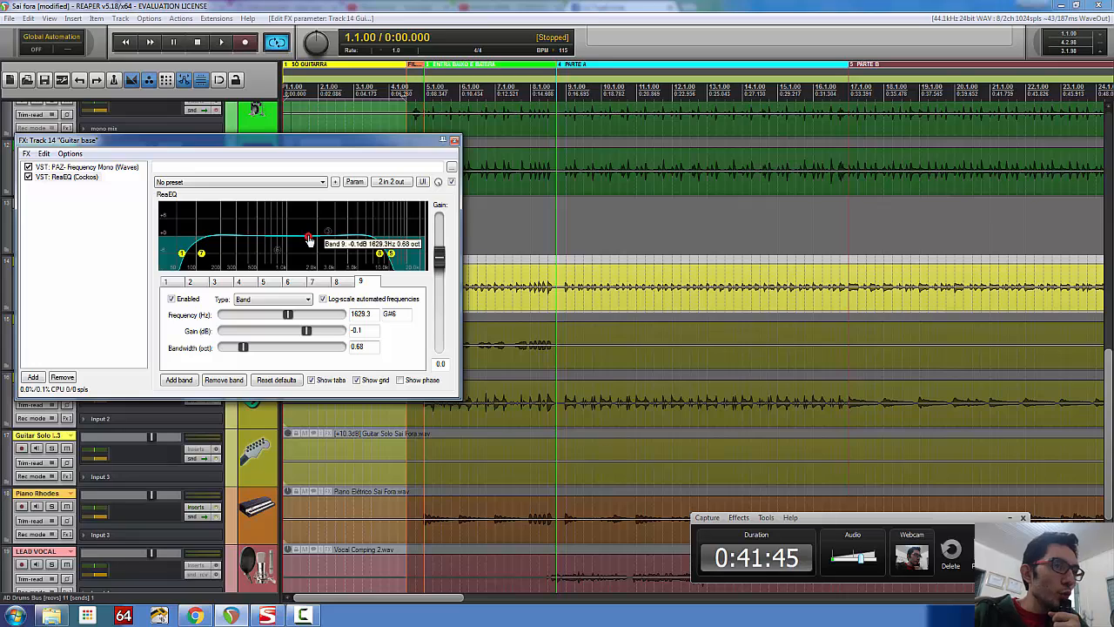
- Change band 9's filter type to Low Pass
click(298, 301)
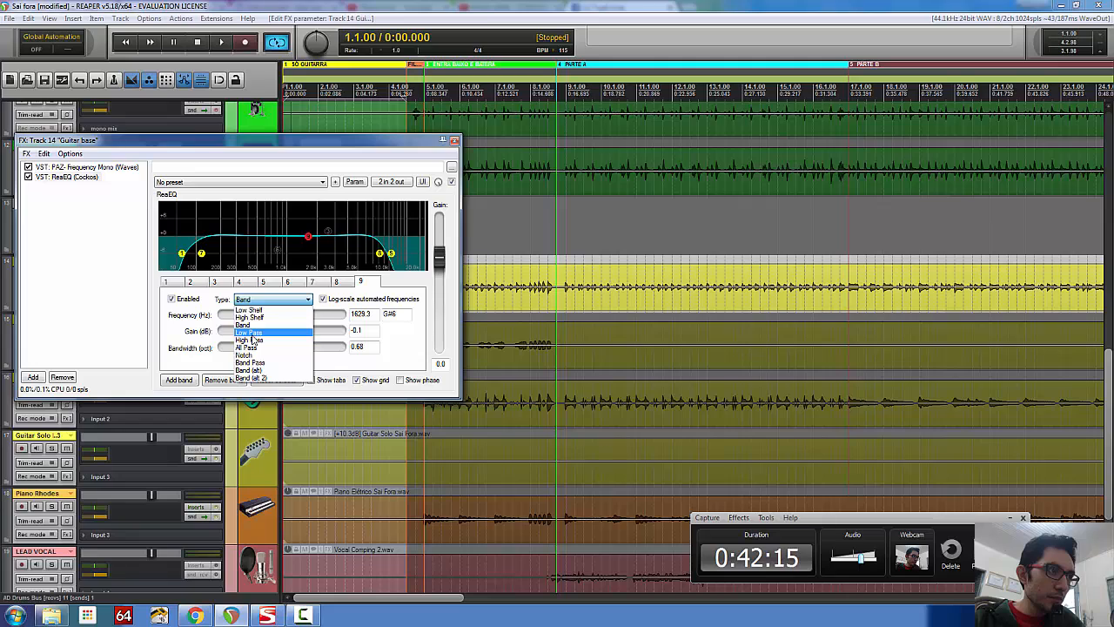
click(250, 332)
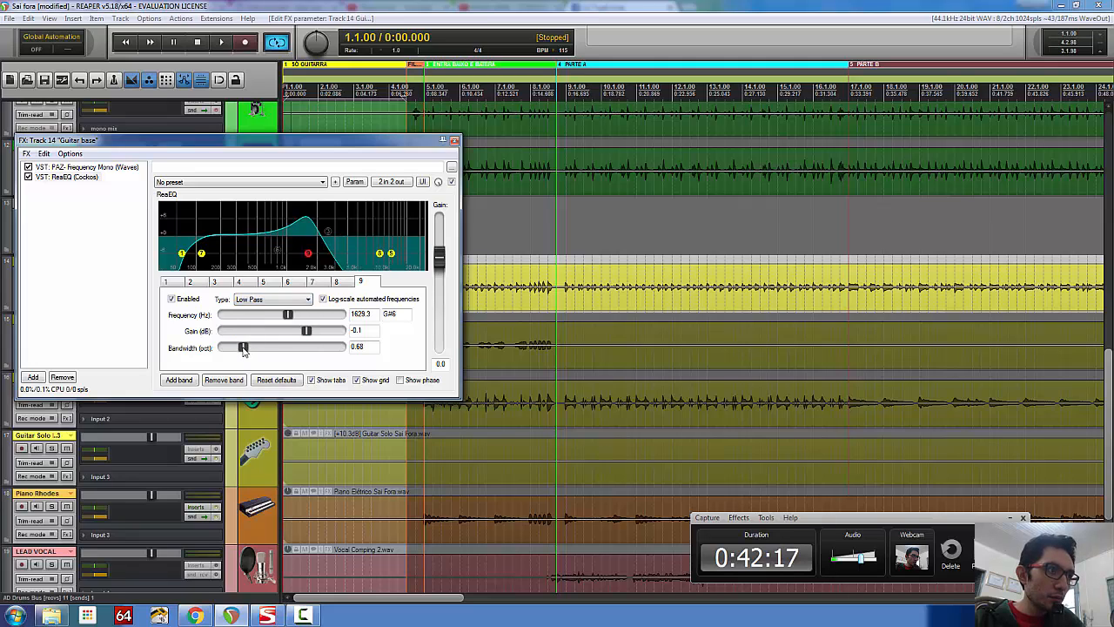
- Set the bandwidth of low-pass band 9 to 1.72 and compare the guitar with the band disabled and enabled
drag(245, 346, 272, 346)
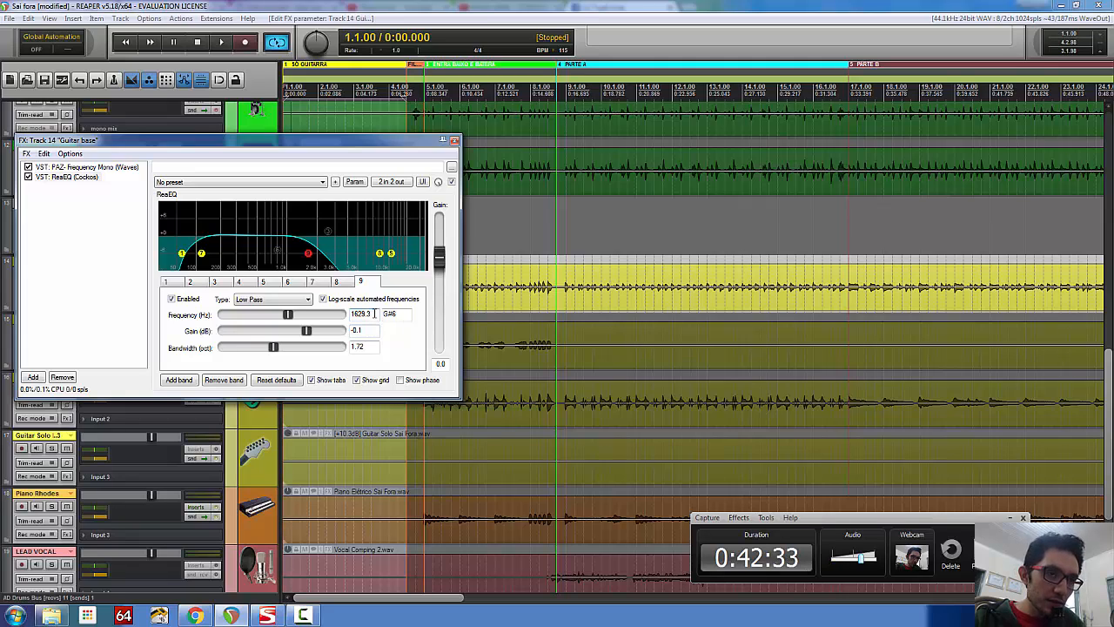
click(222, 42)
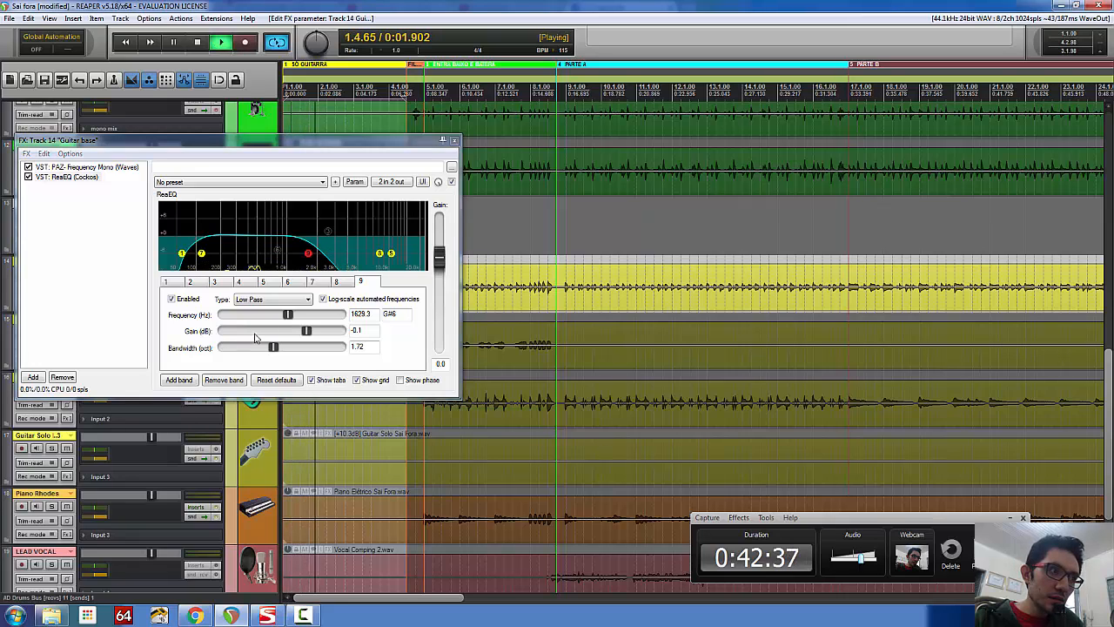
click(172, 300)
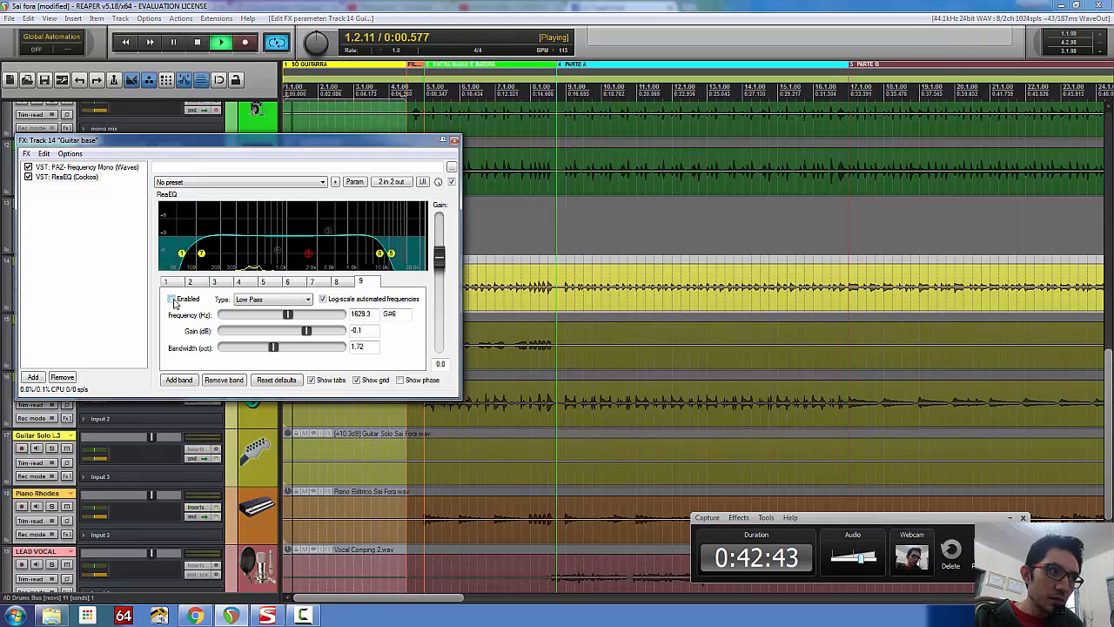
click(171, 299)
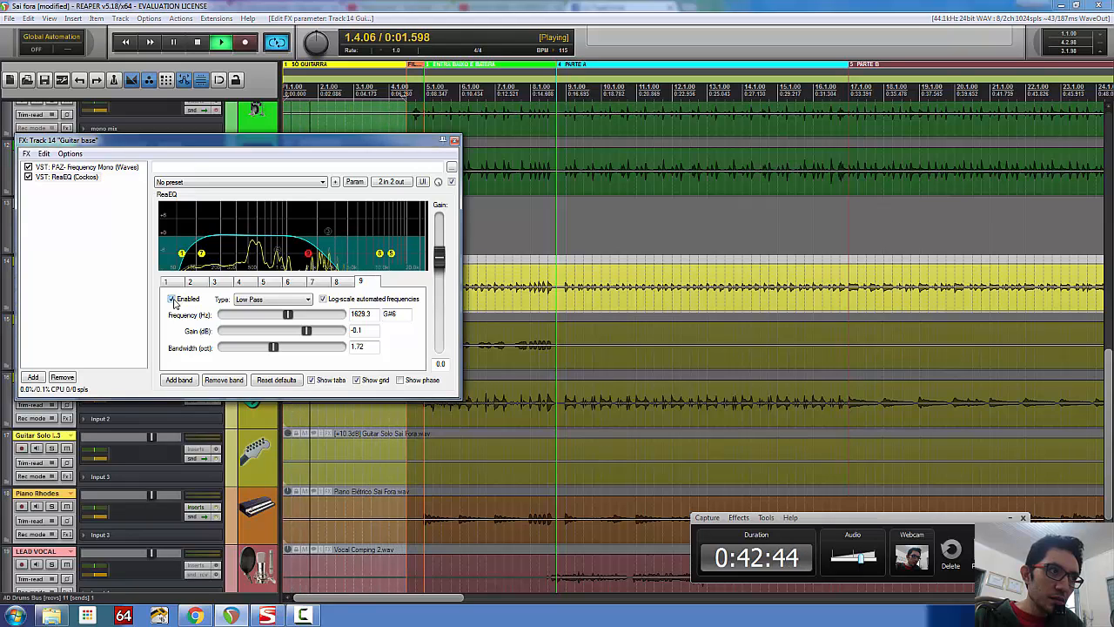
click(200, 44)
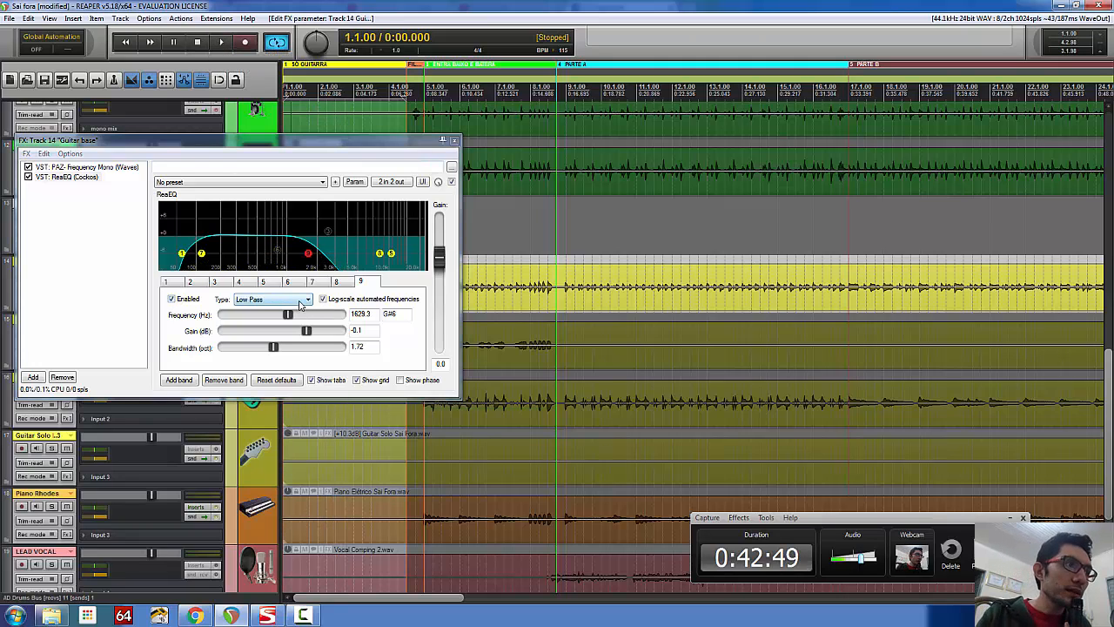
click(171, 298)
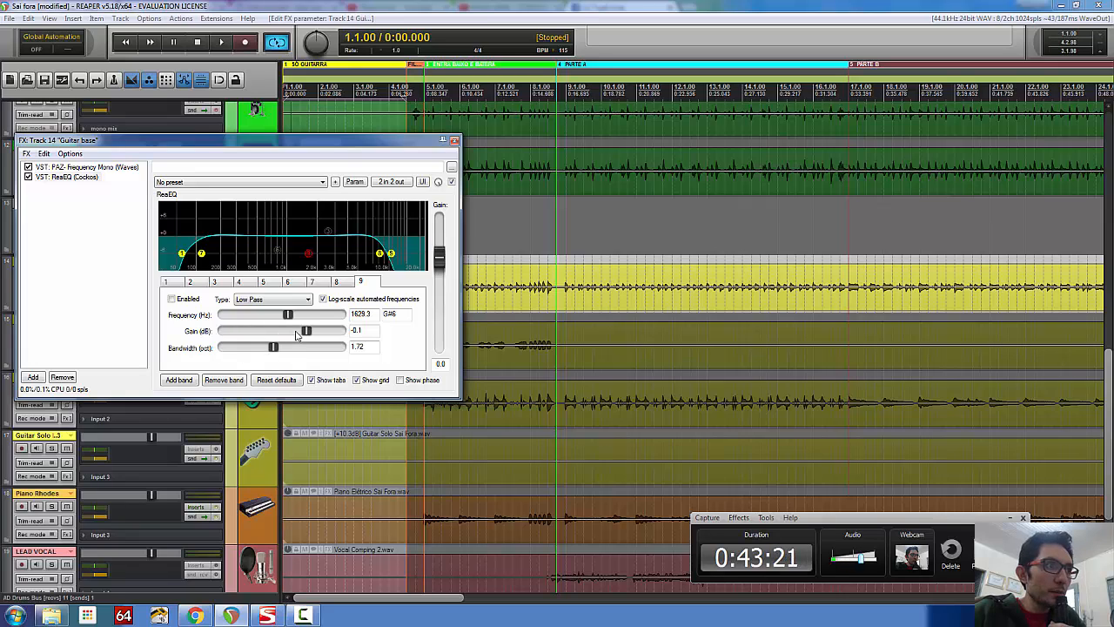
double_click(310, 256)
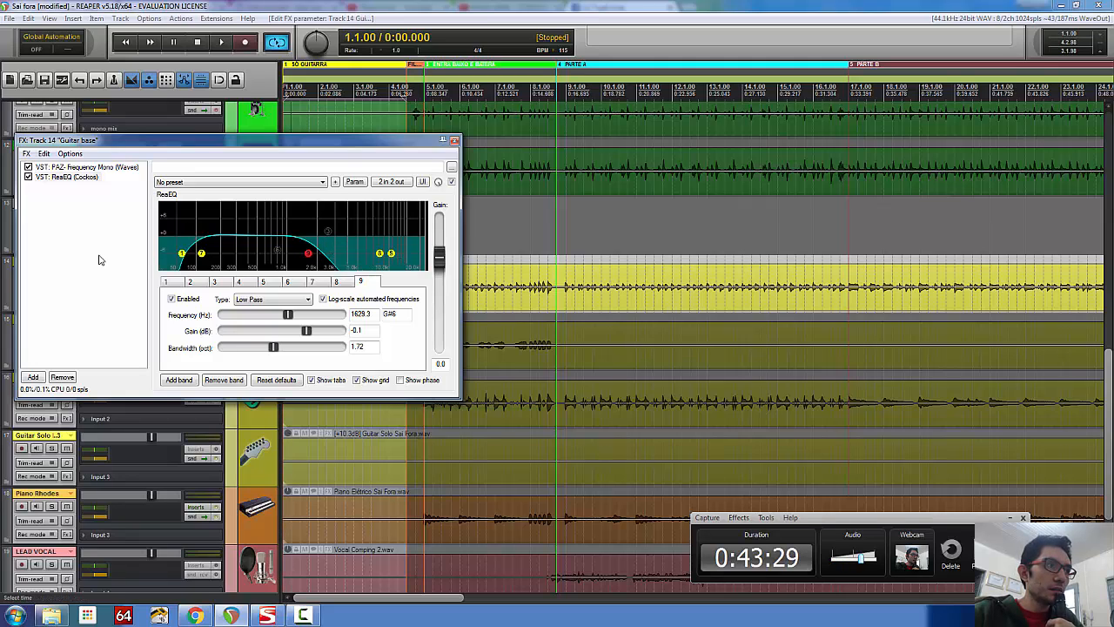
- Disable high-pass bands 1 and 7 in the guitar's ReaEQ
click(181, 253)
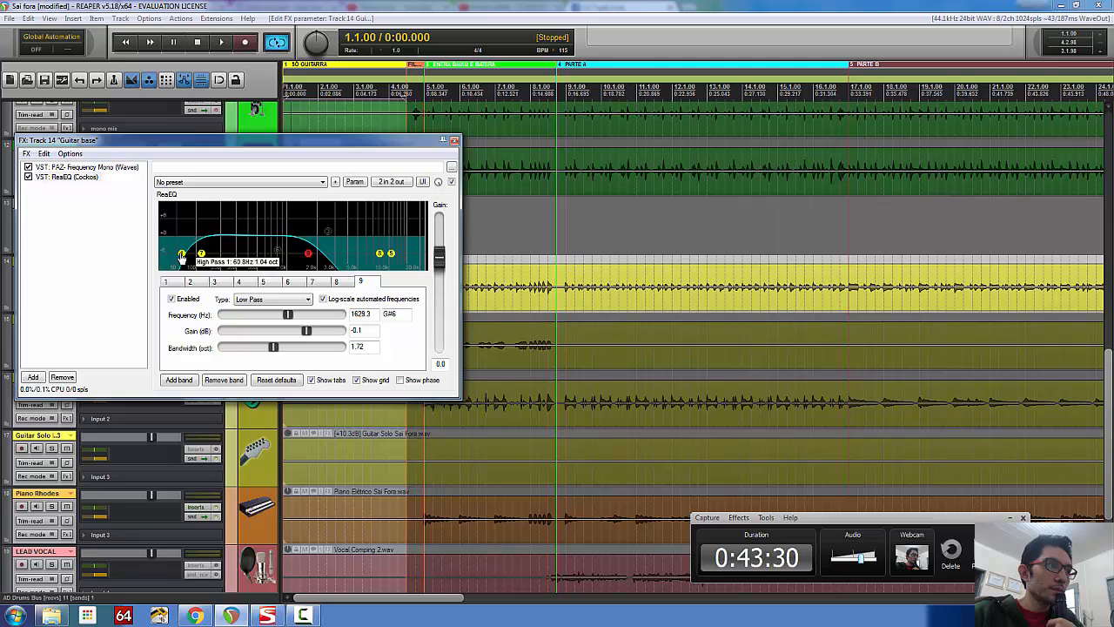
click(172, 299)
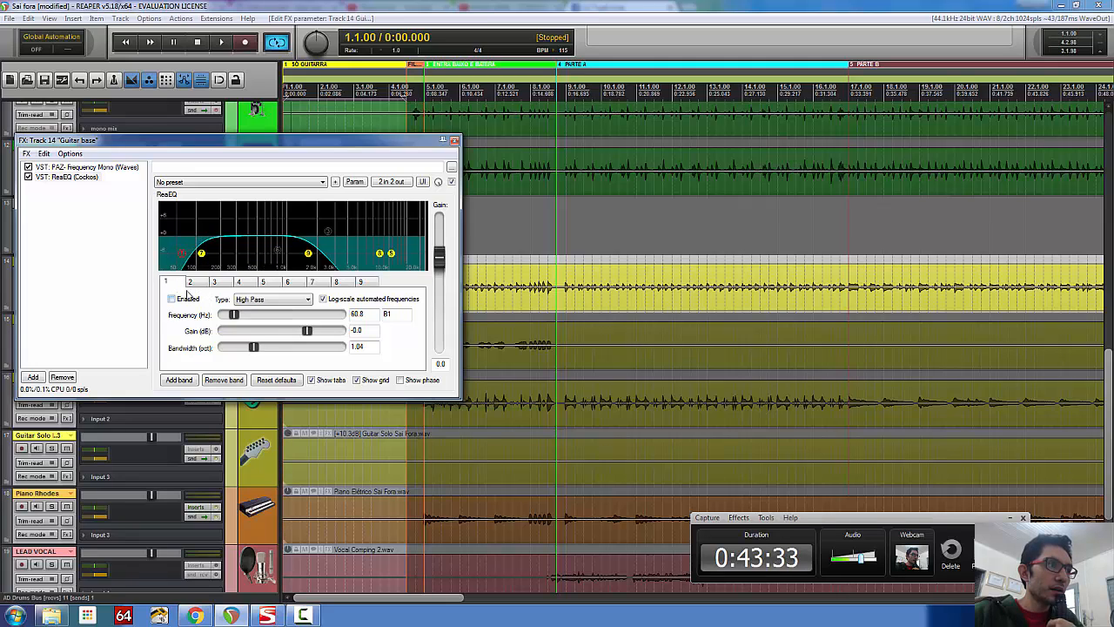
click(191, 282)
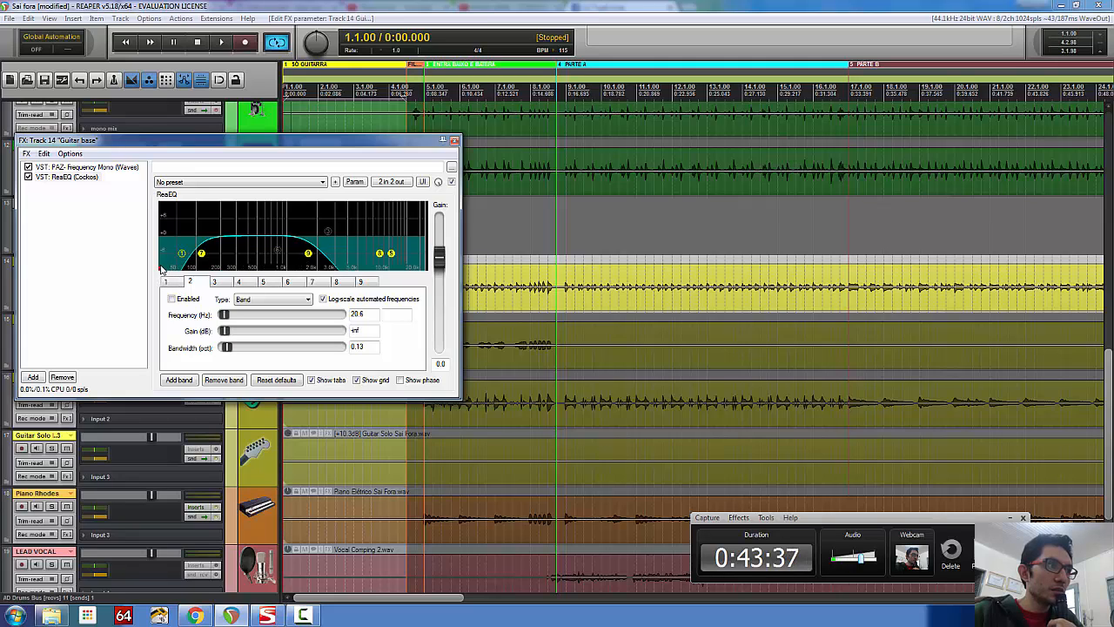
click(219, 284)
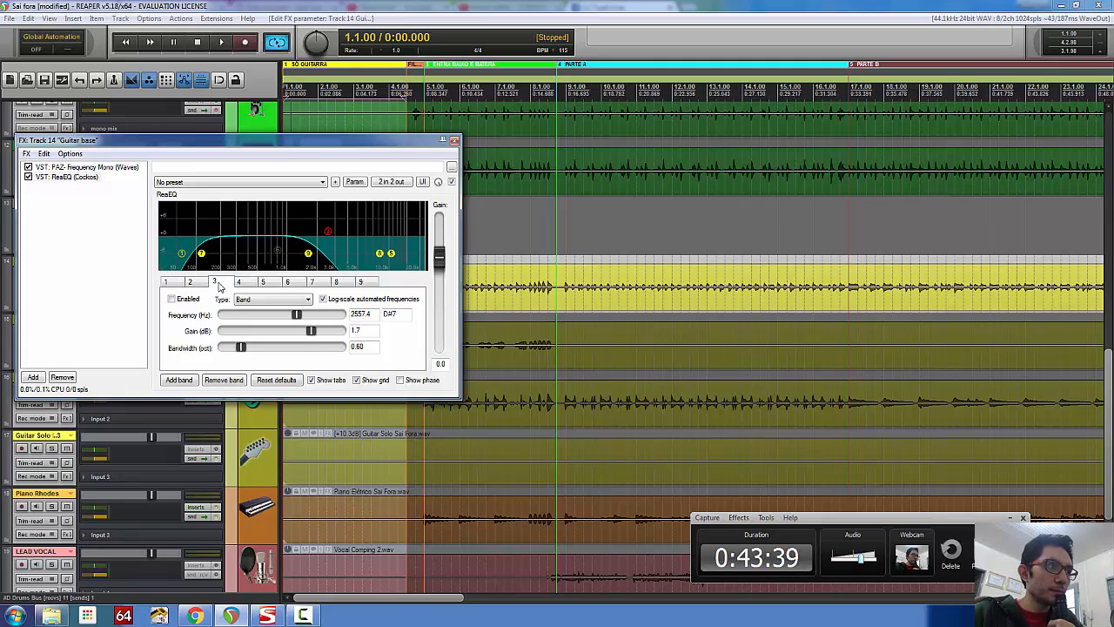
click(173, 286)
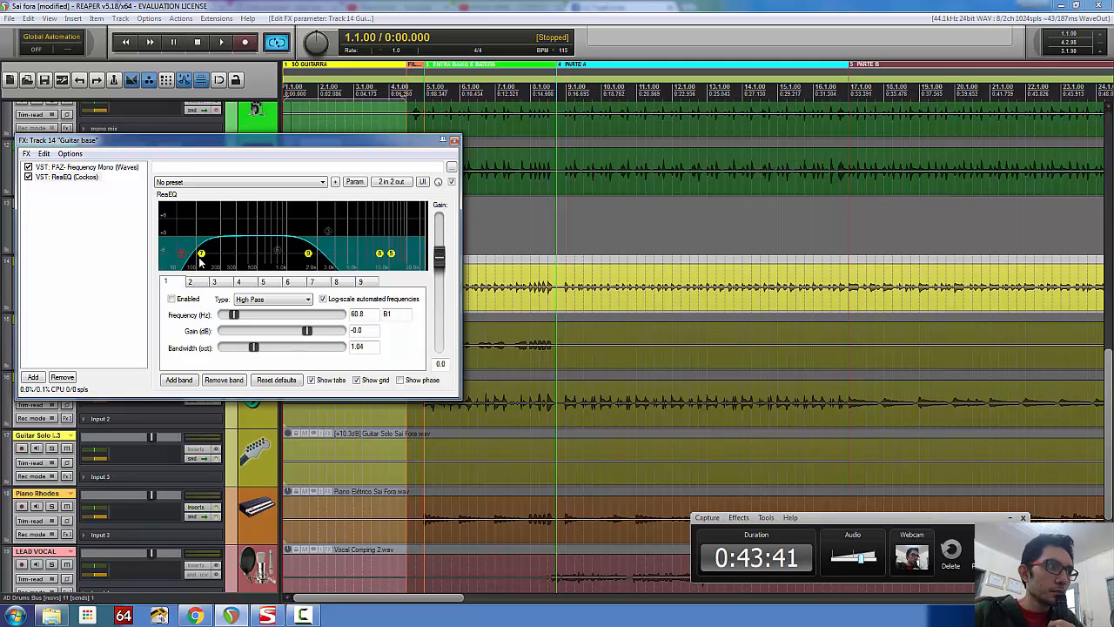
click(201, 254)
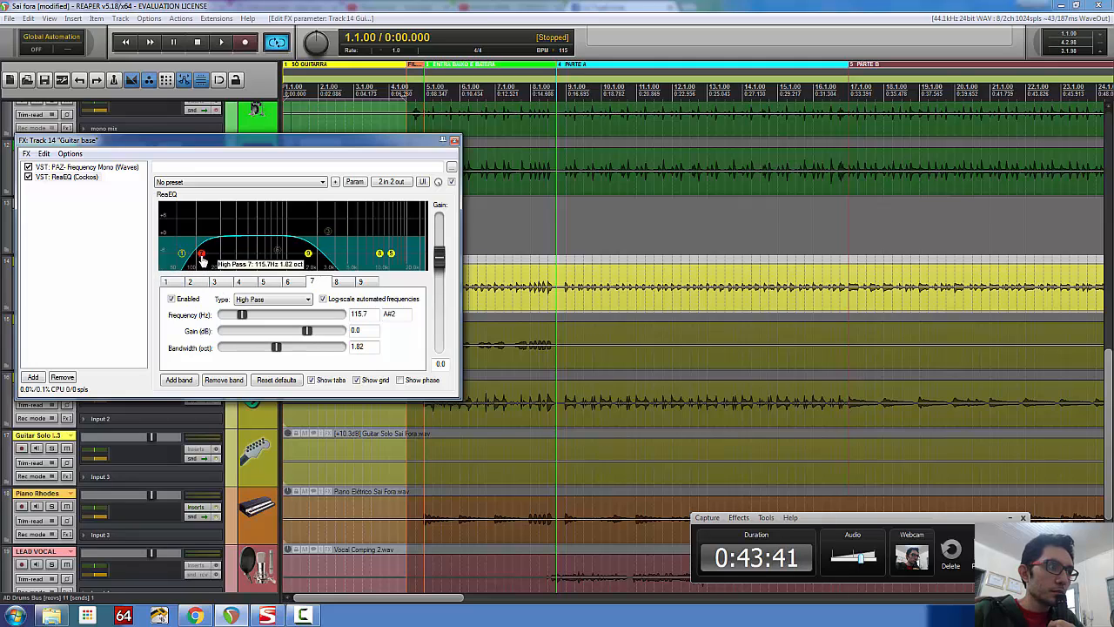
click(171, 299)
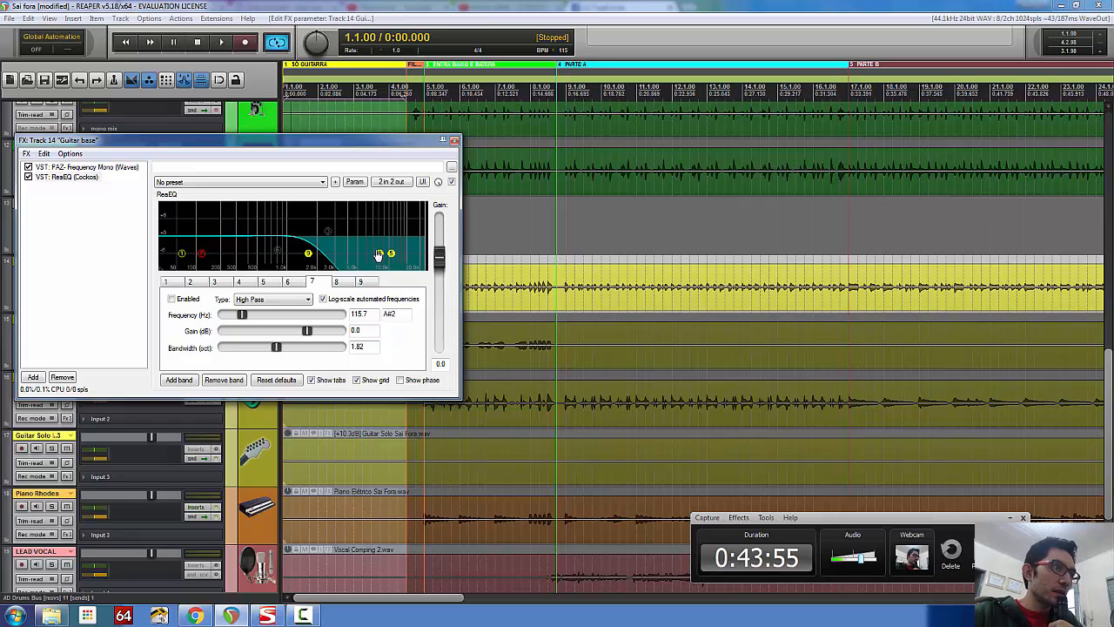
- Change the filter type of band 9 to High Pass
click(309, 255)
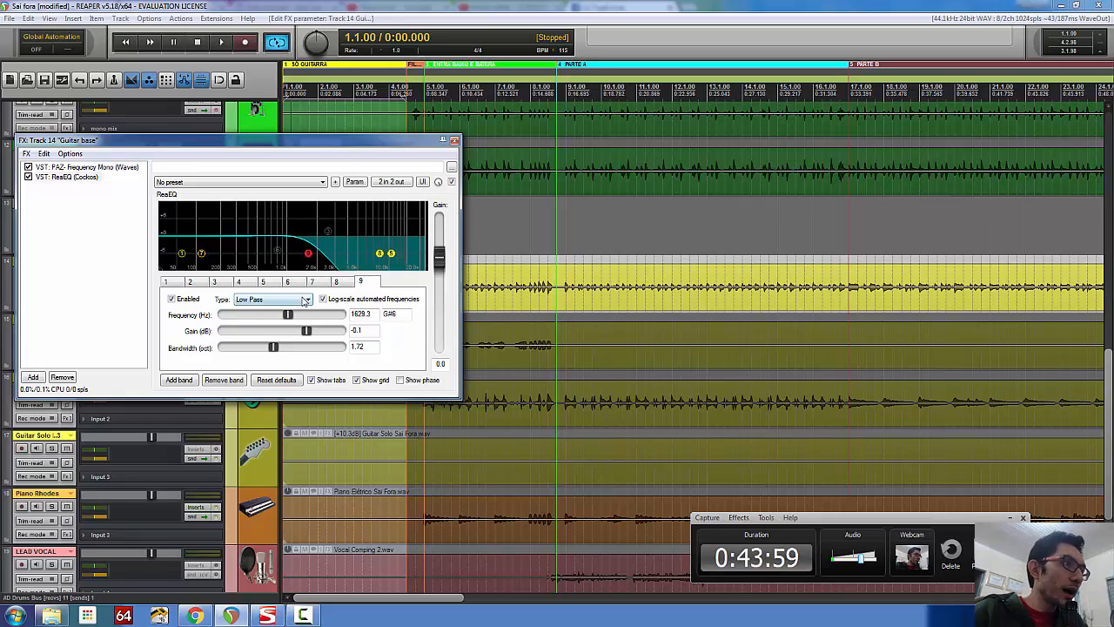
click(304, 299)
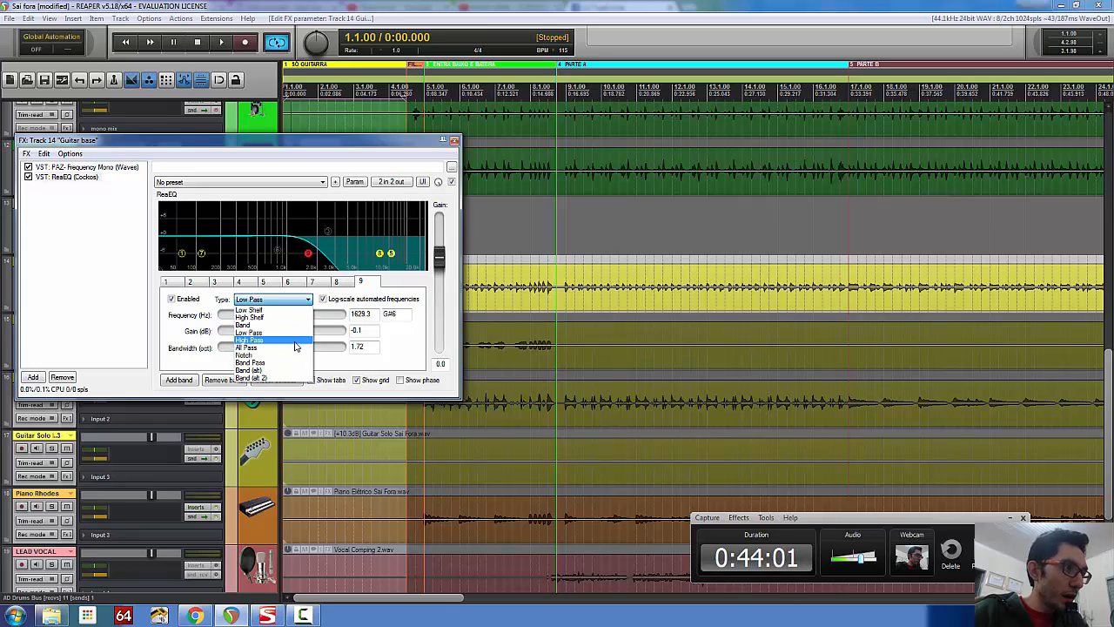
click(295, 341)
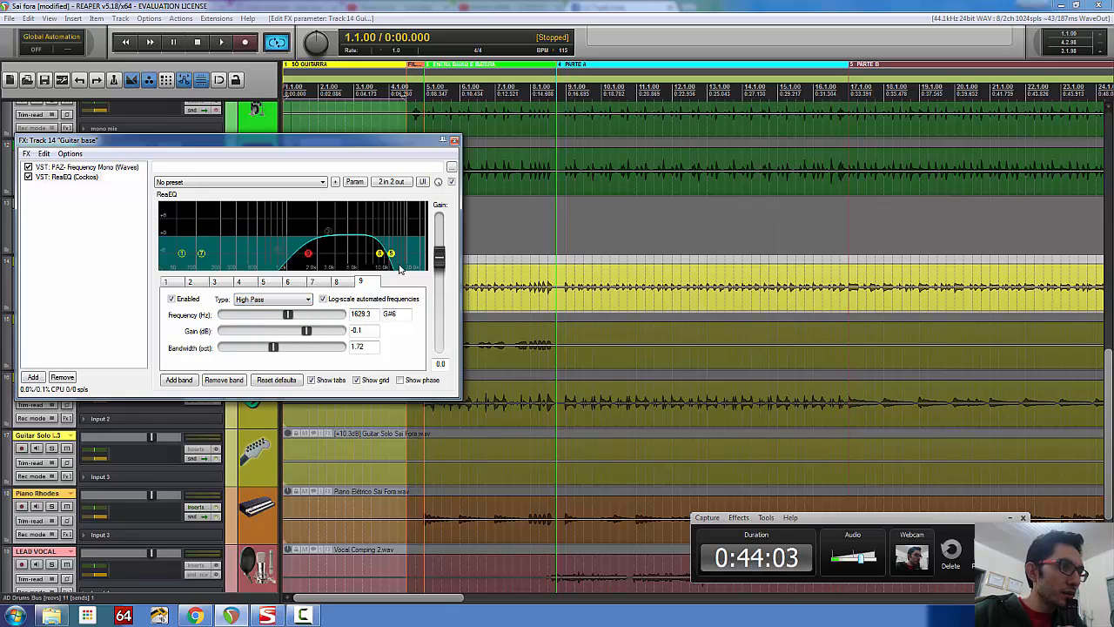
- Disable low-pass bands 5 and 8
click(263, 282)
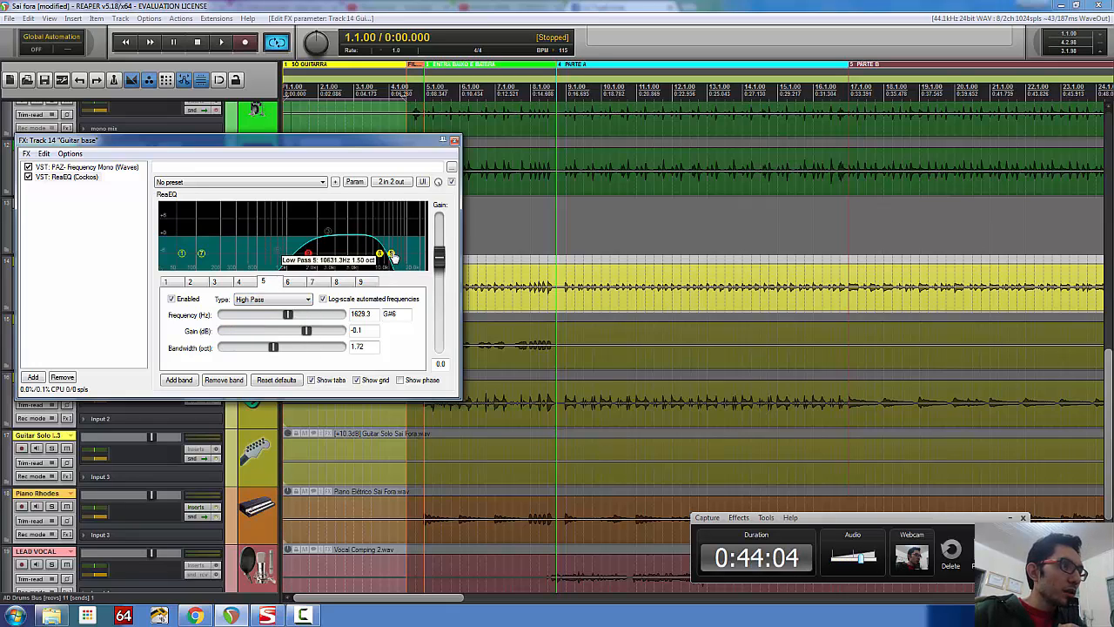
click(171, 298)
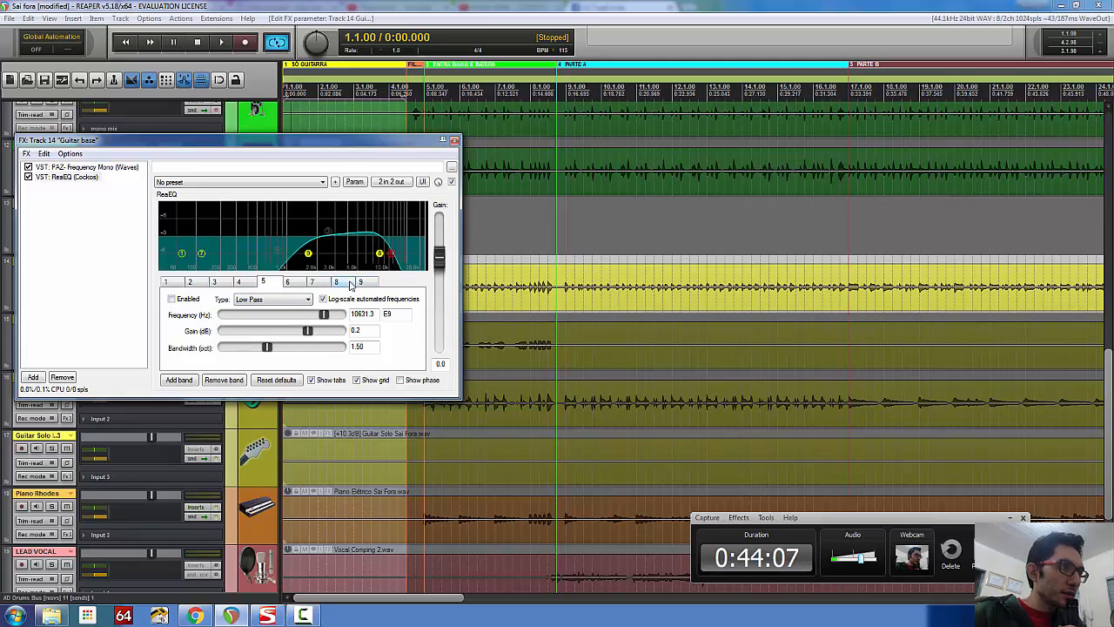
click(382, 259)
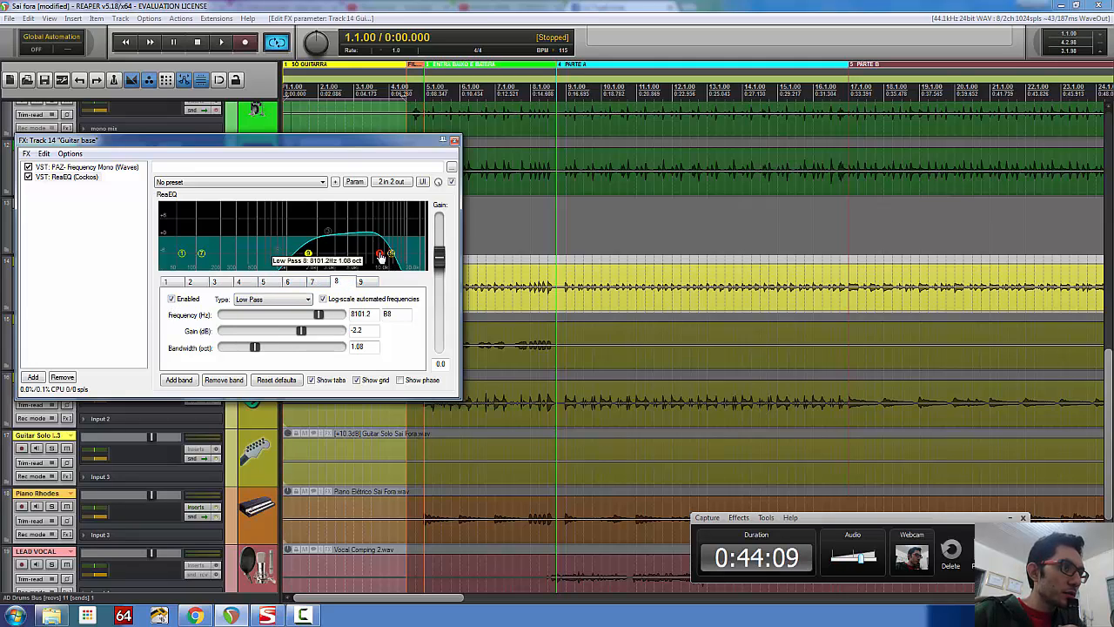
click(173, 301)
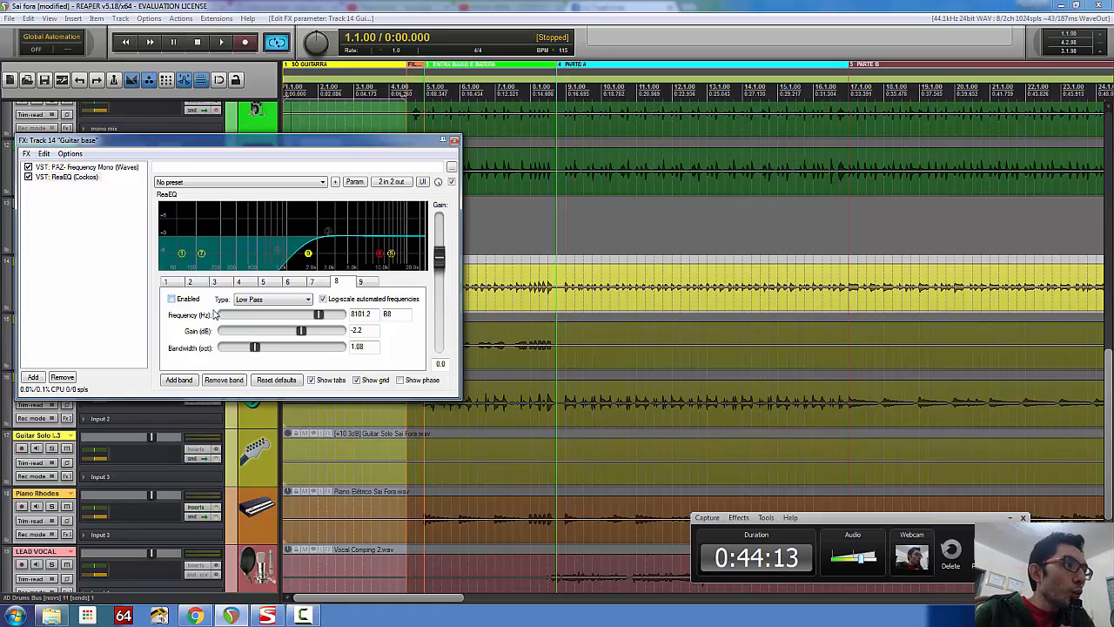
- Alternate band 9's filter type between Low Pass and High Pass to compare the curves, ending on High Pass
click(362, 282)
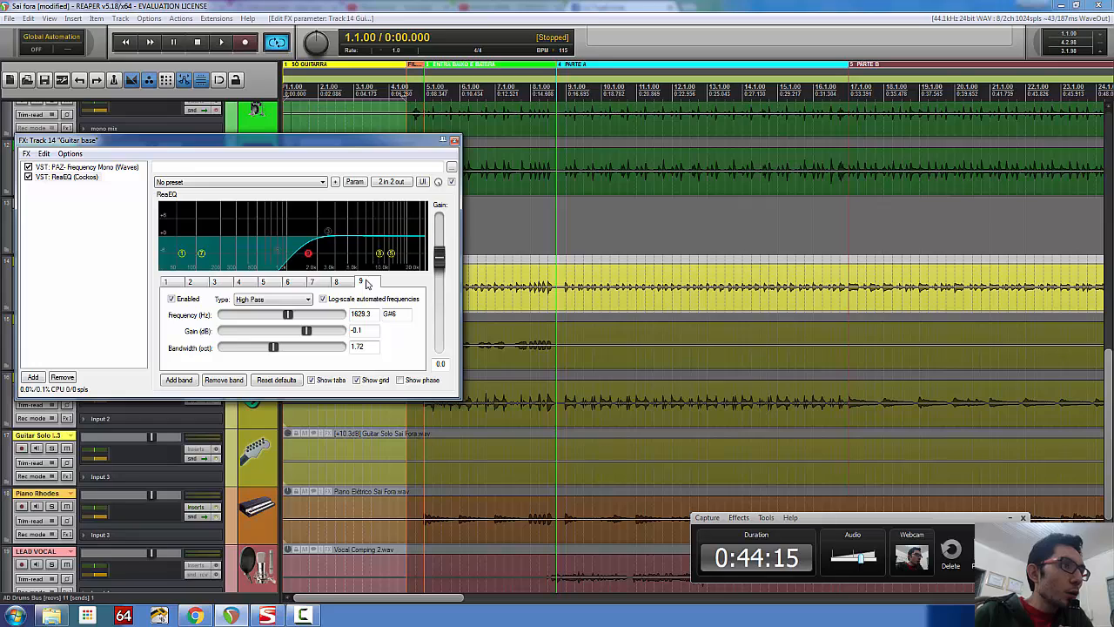
click(273, 300)
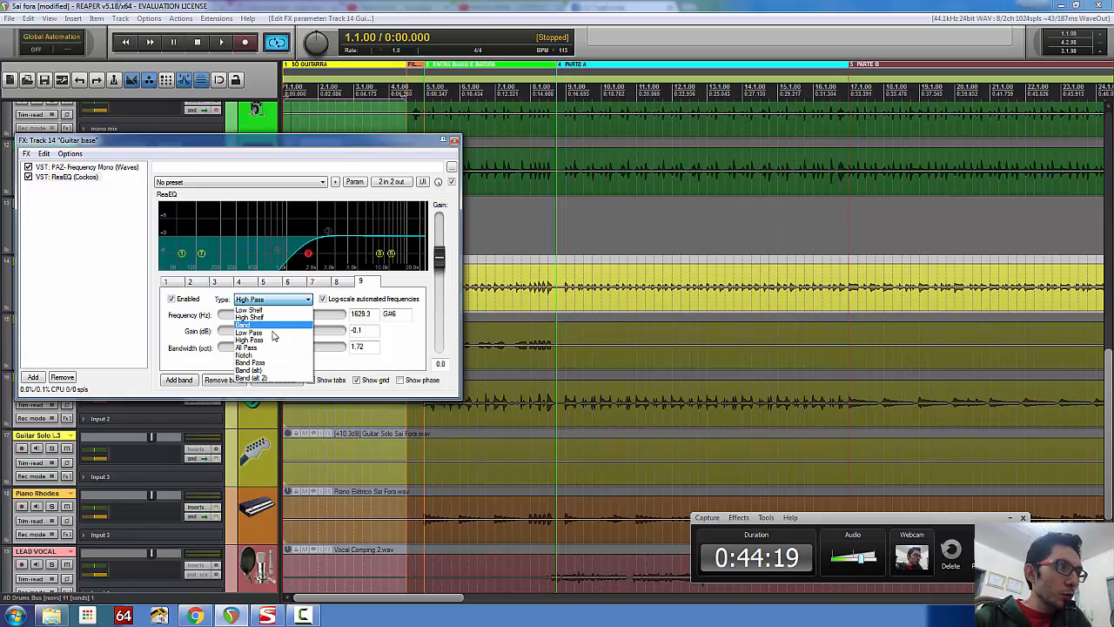
click(273, 334)
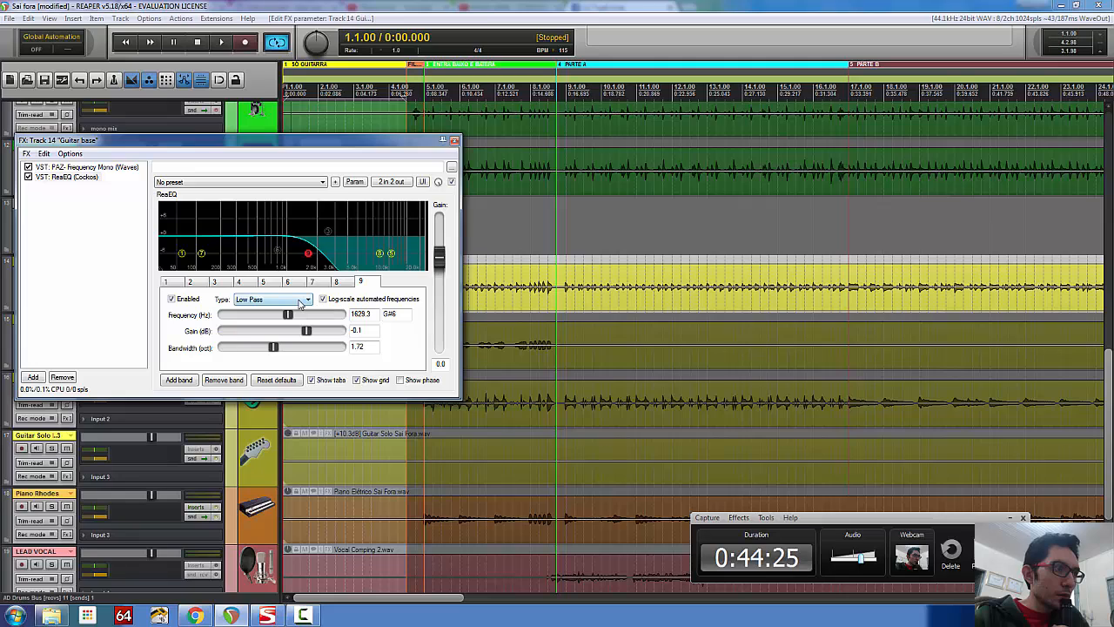
click(299, 302)
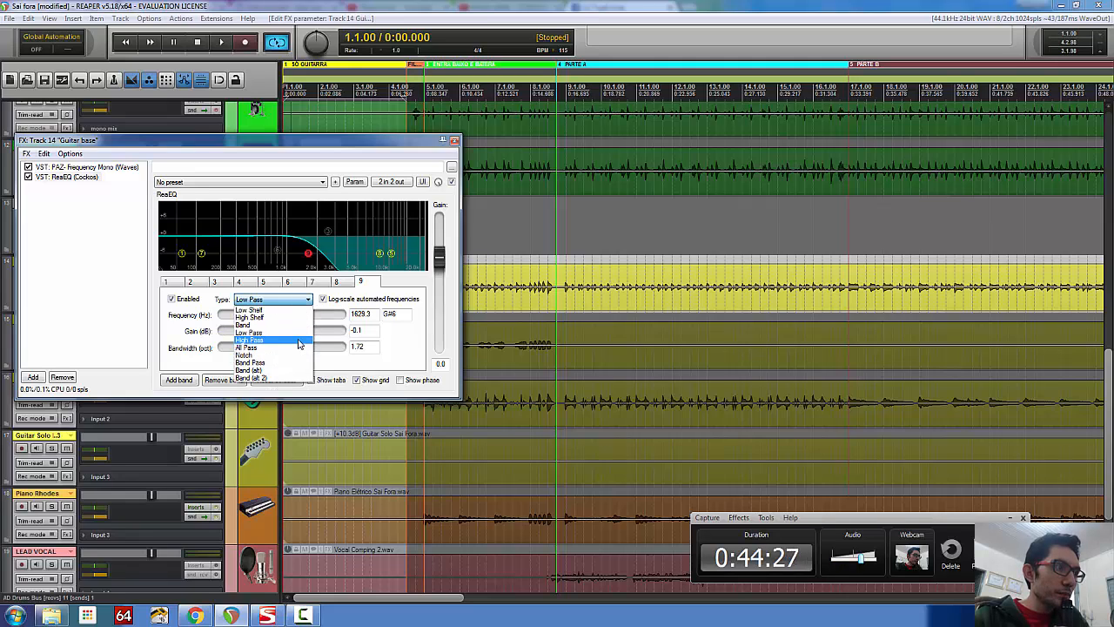
click(301, 343)
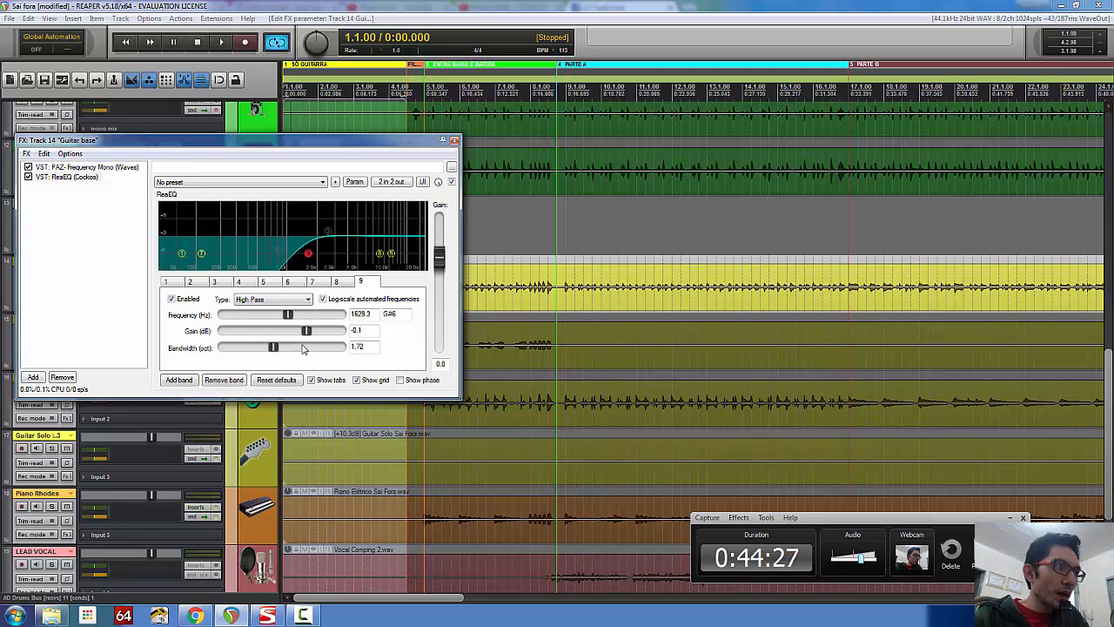
click(284, 300)
click(287, 334)
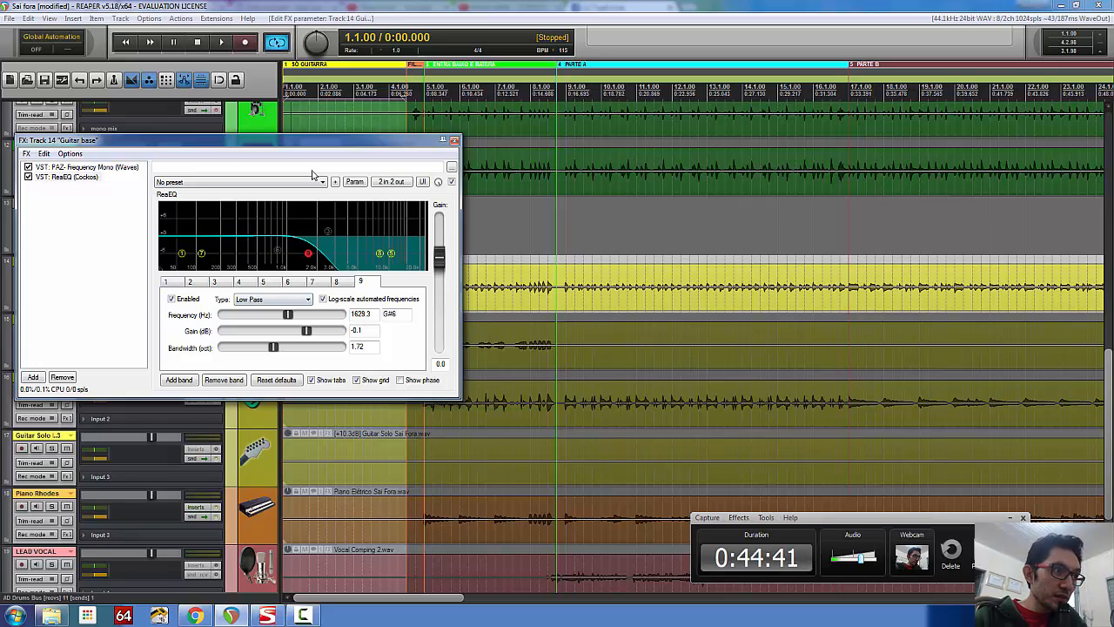
click(255, 300)
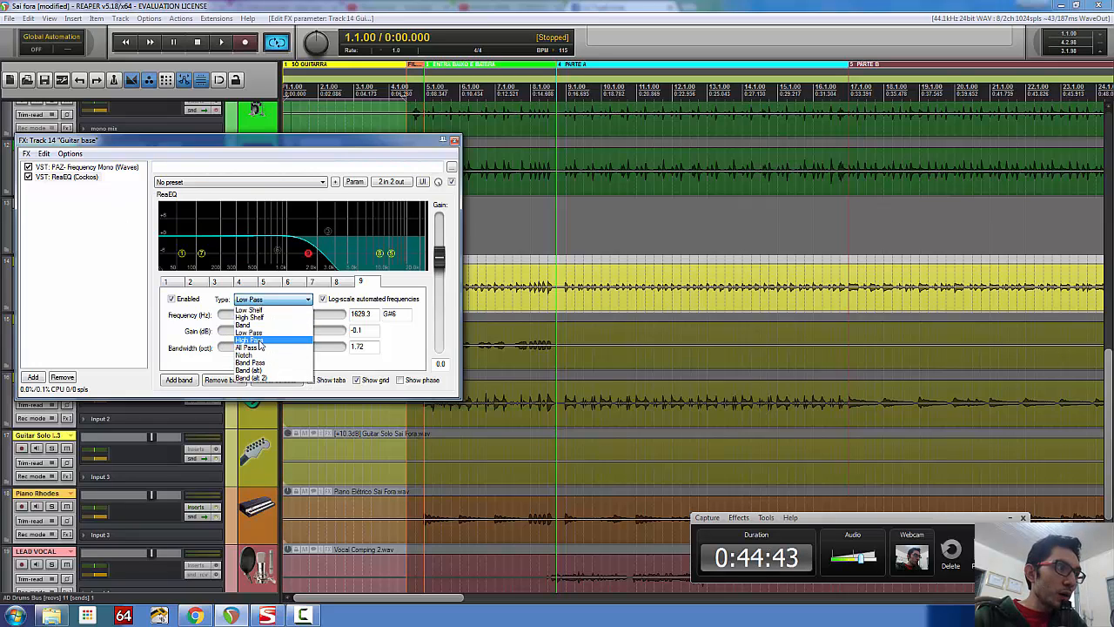
click(252, 339)
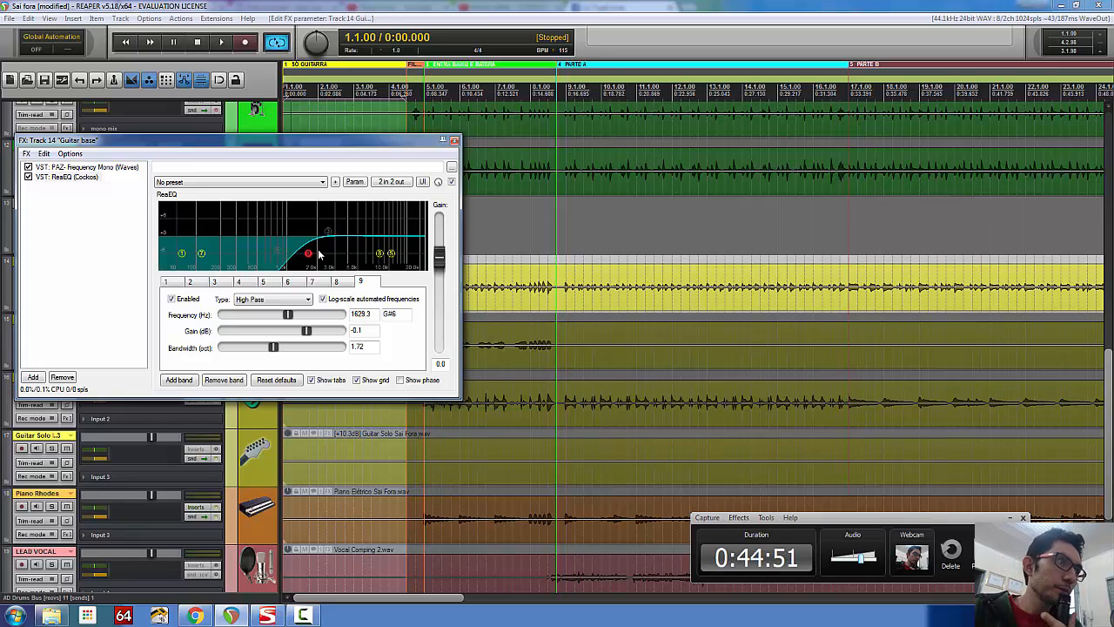
- Play back the guitar with band 9 as High Pass, change its type to Low Pass while listening, and stop
click(221, 43)
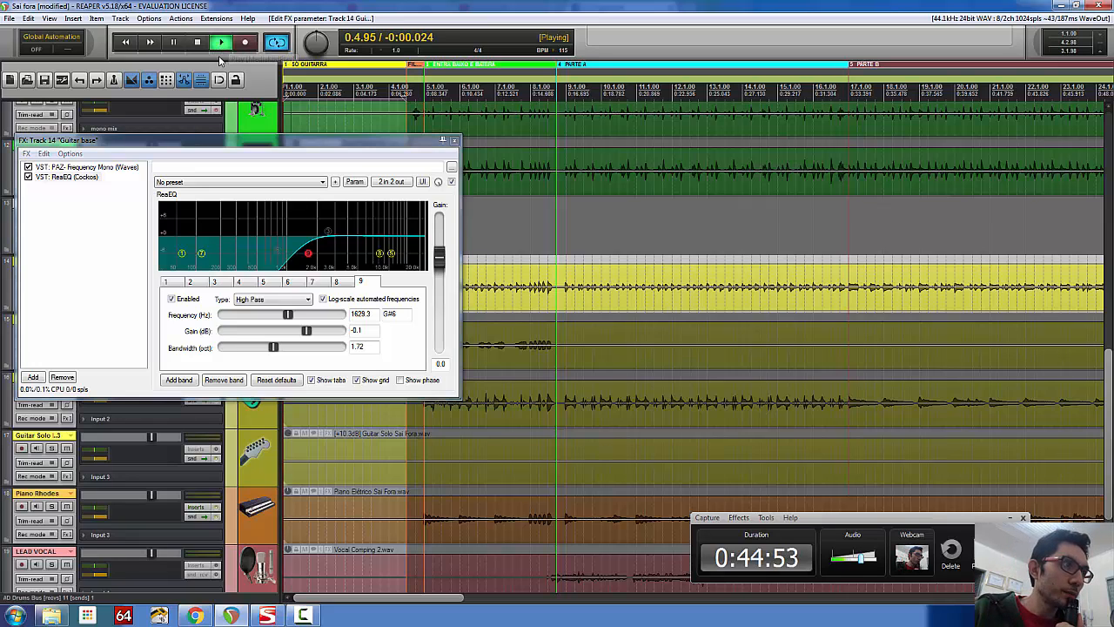
click(306, 299)
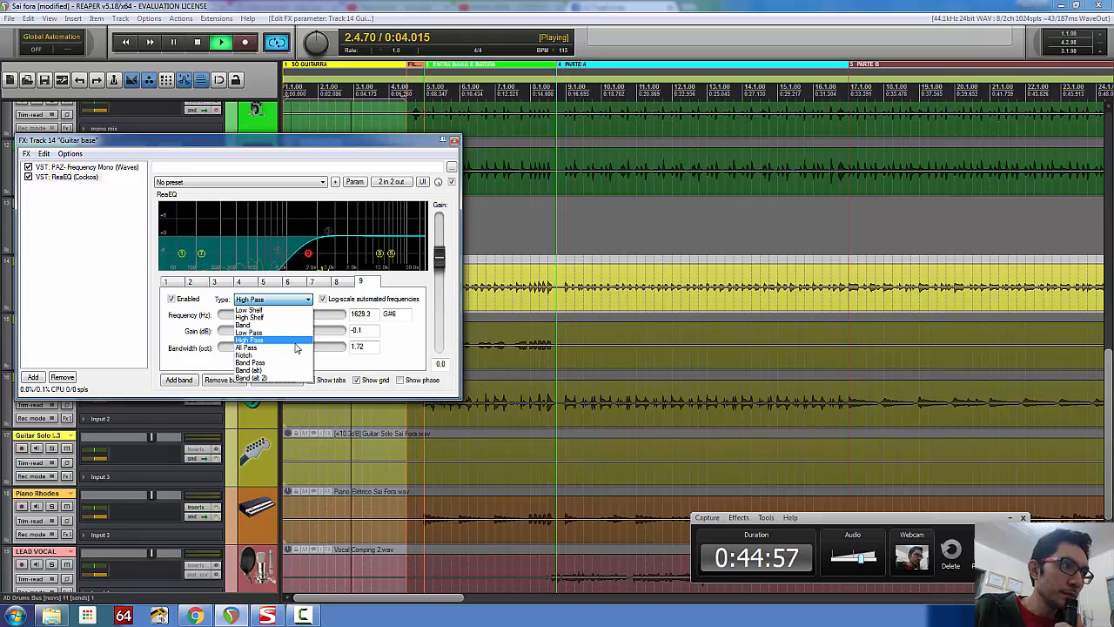
click(298, 335)
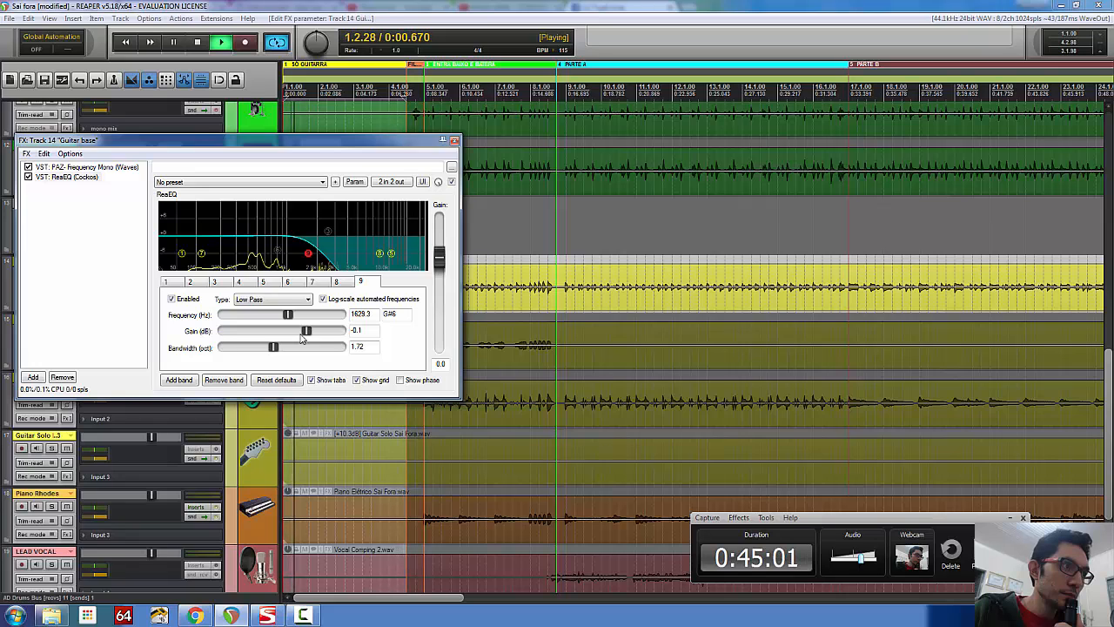
click(199, 42)
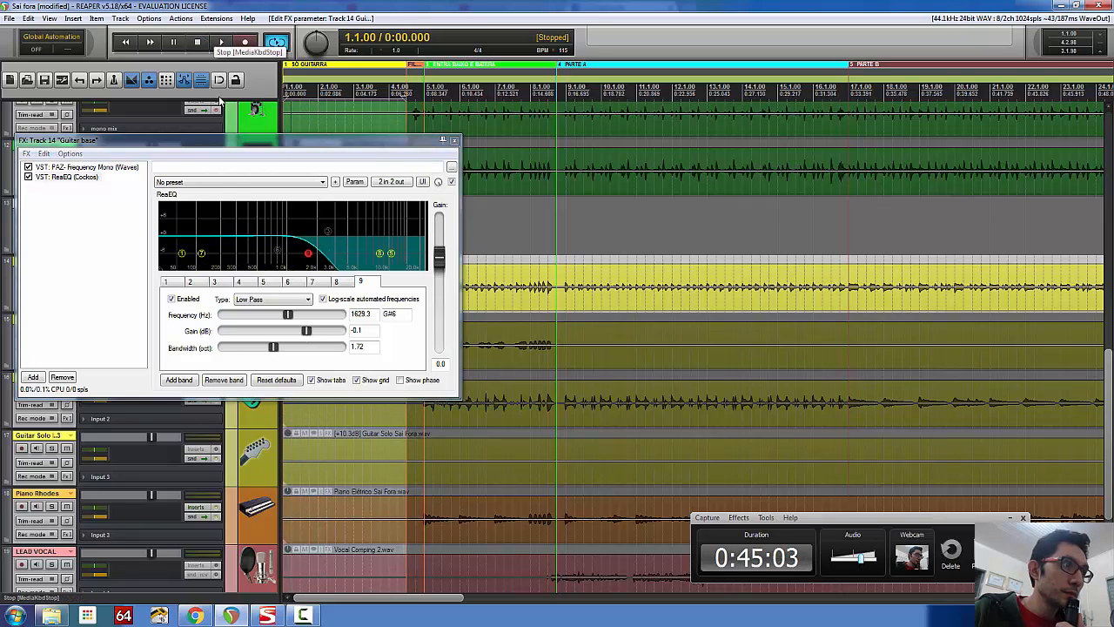
- Disable low-pass band 9 and delete it from the EQ
double_click(311, 260)
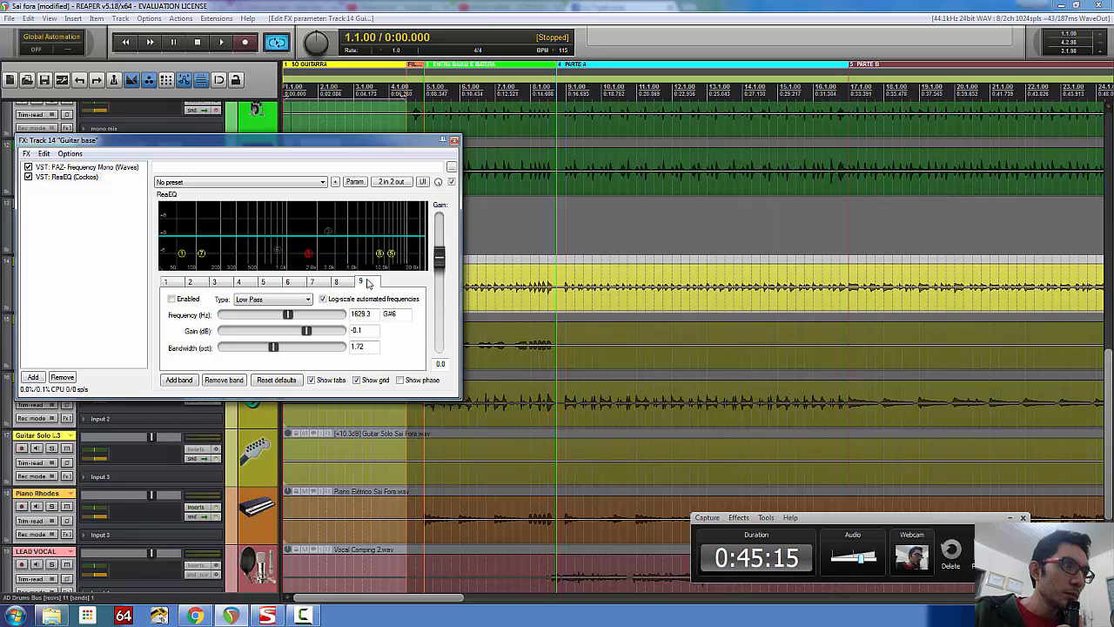
right_click(308, 257)
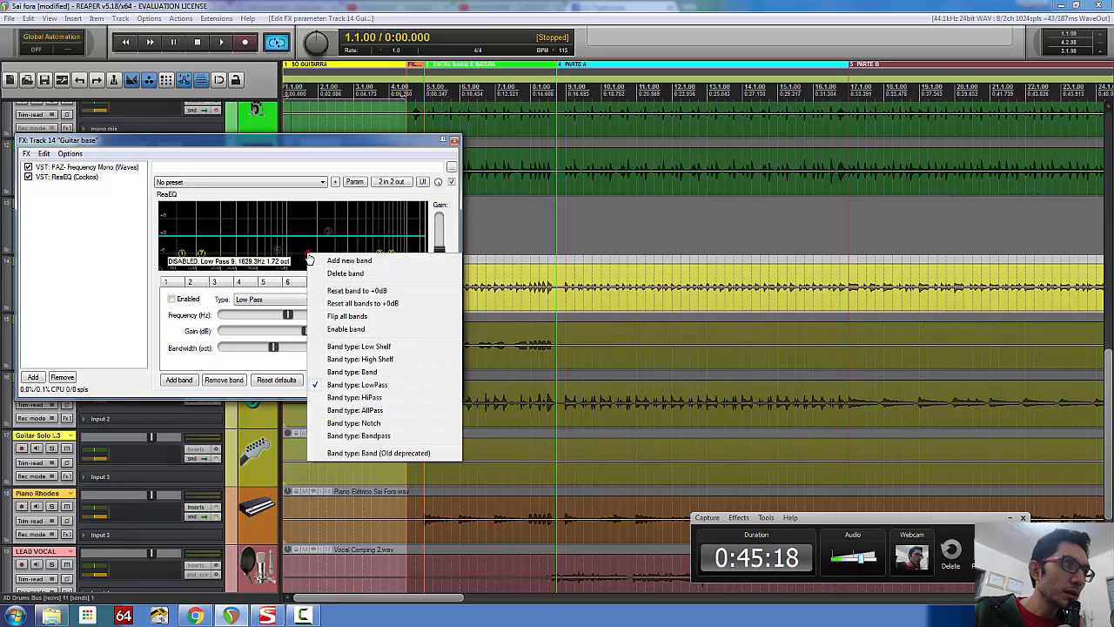
click(369, 275)
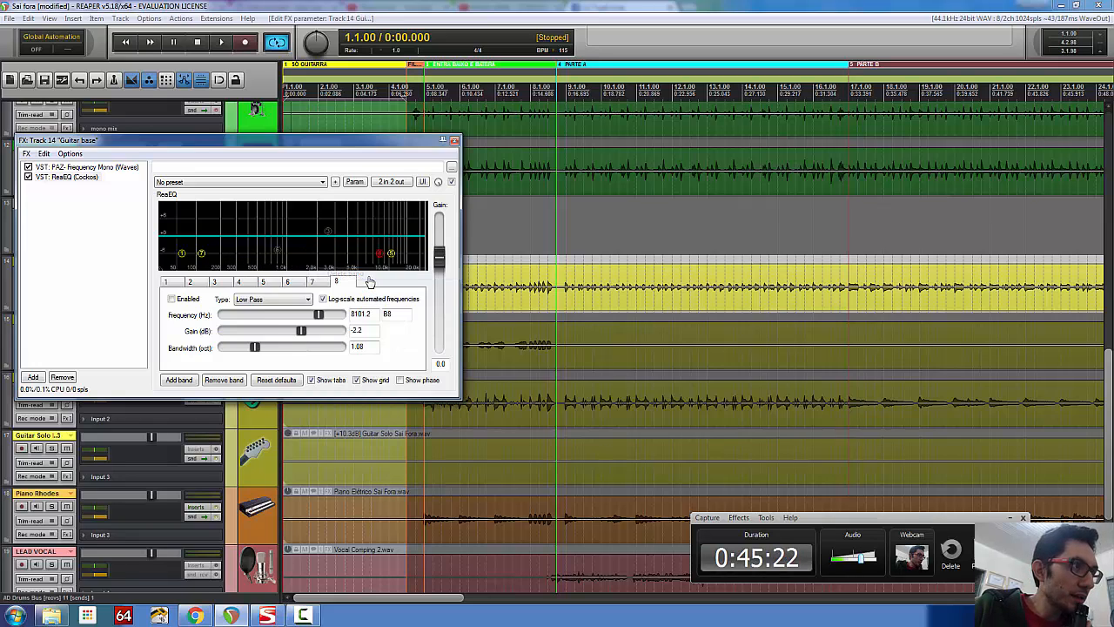
- Delete the 813.1 Hz band, the 115.7 Hz high-pass band and the 8101.2 Hz low-pass band
right_click(329, 234)
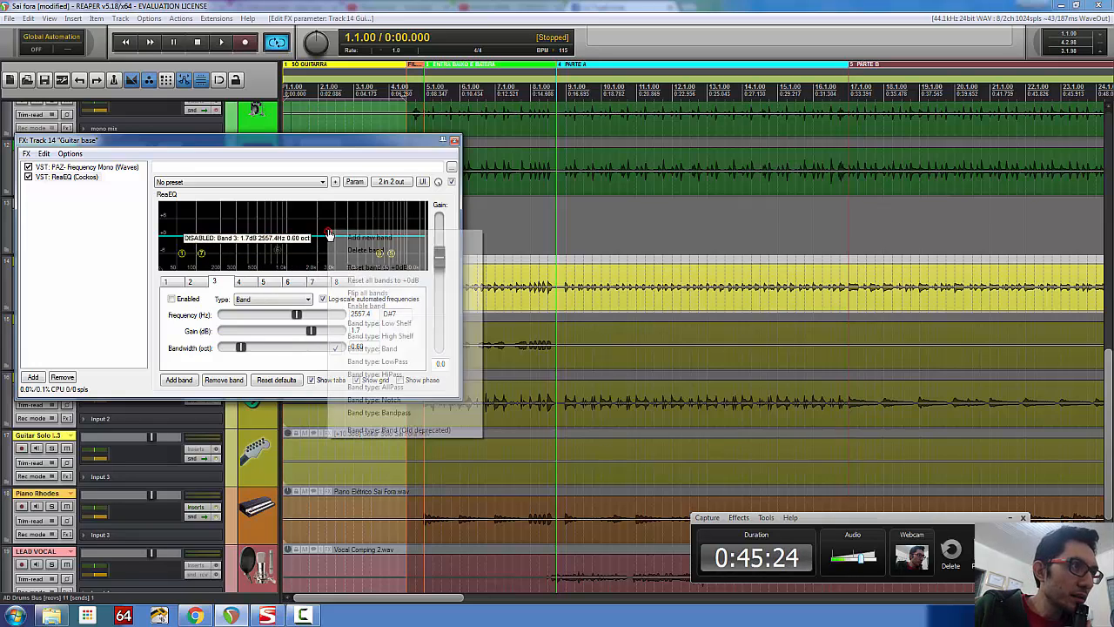
click(223, 302)
click(290, 283)
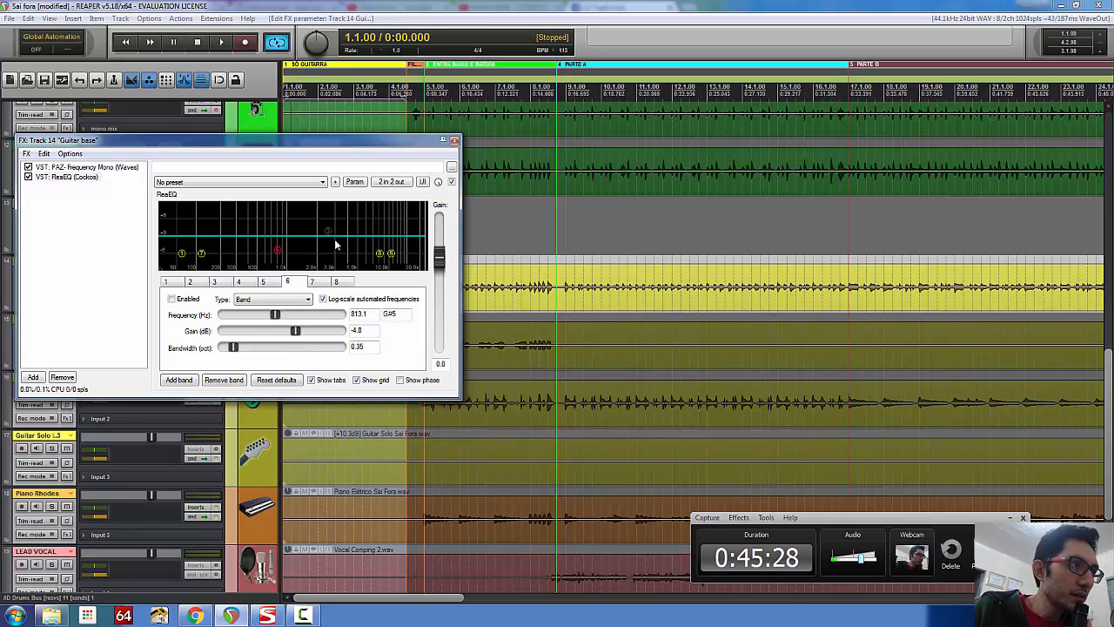
right_click(279, 251)
click(315, 270)
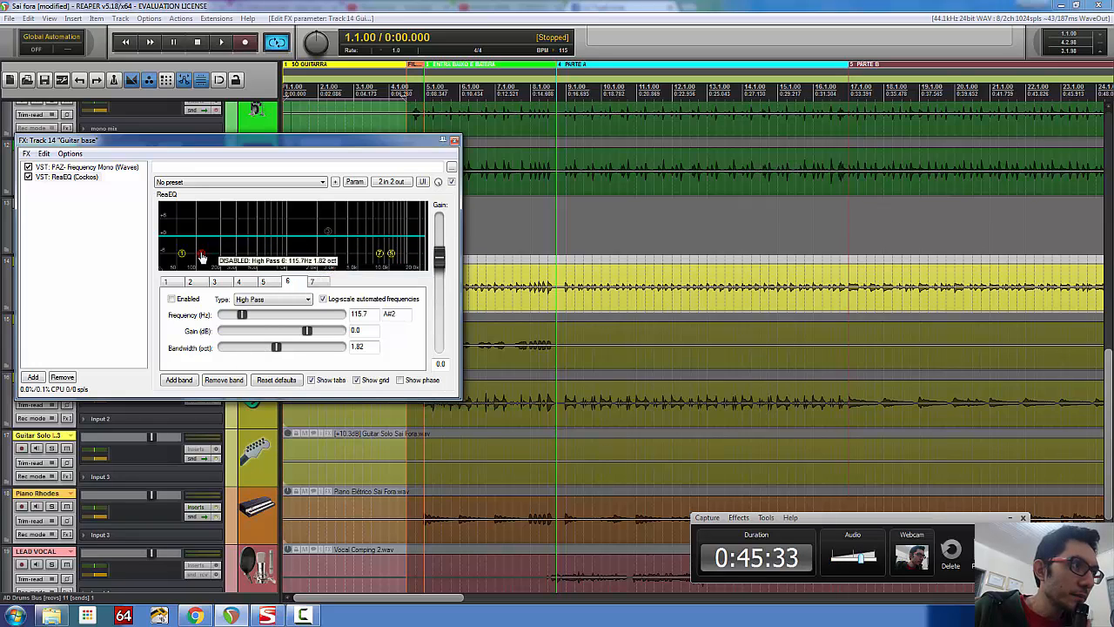
right_click(202, 253)
click(231, 273)
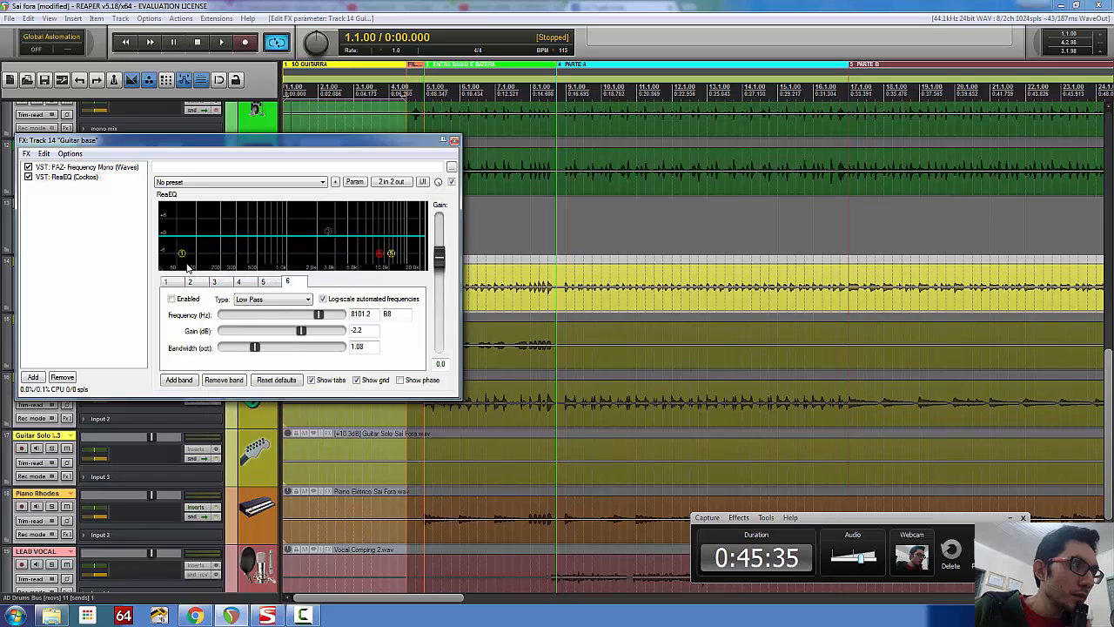
right_click(380, 259)
click(396, 273)
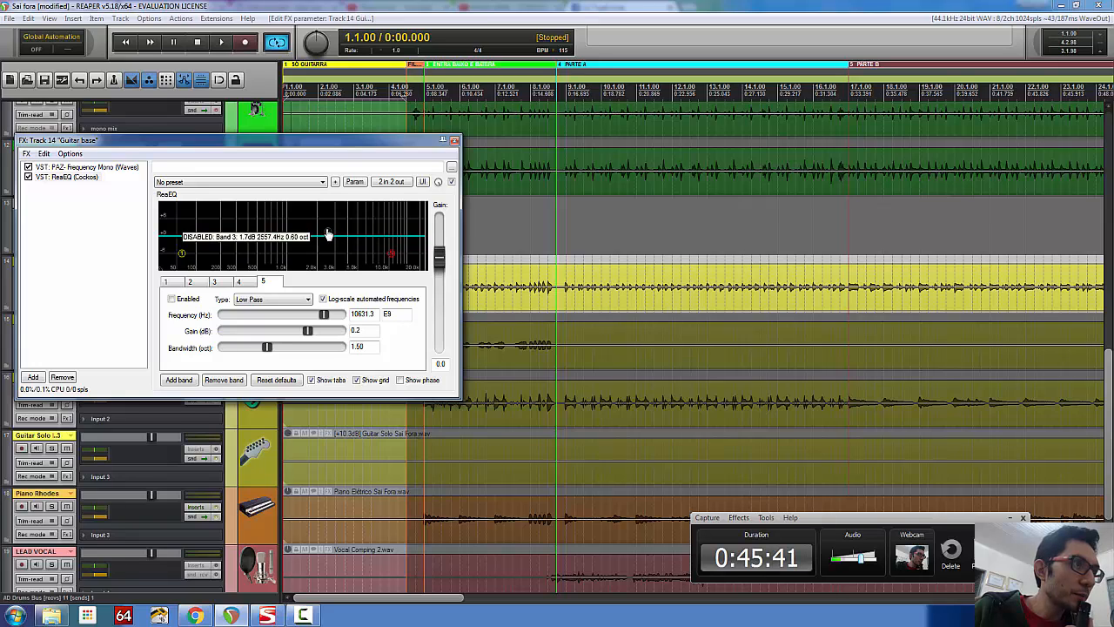
- Enable band 5 and change its filter type to High Shelf
double_click(391, 258)
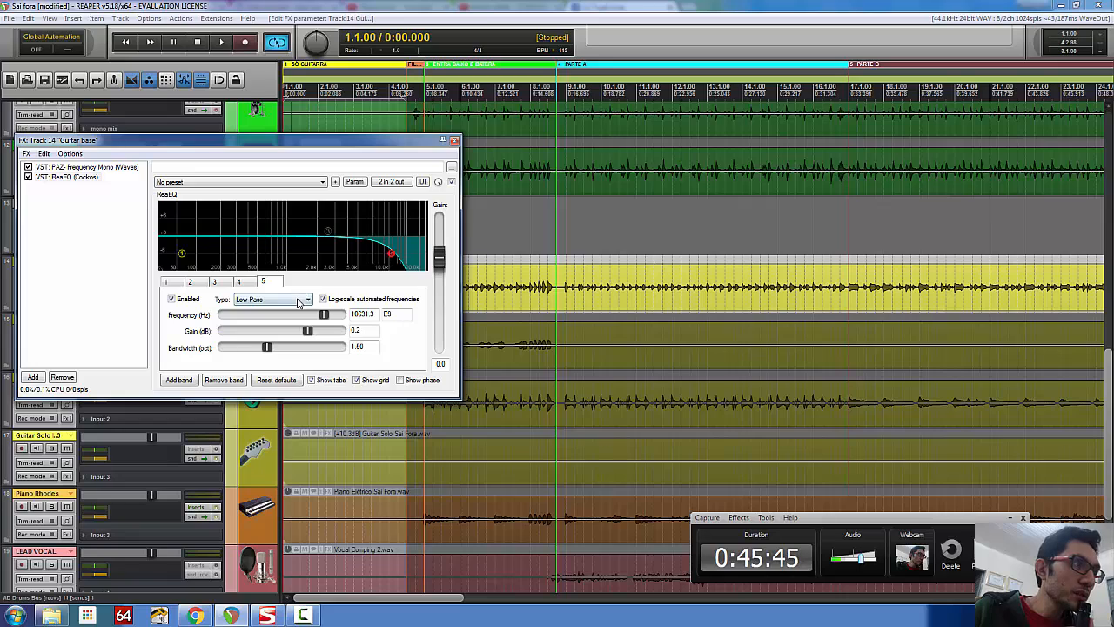
click(299, 302)
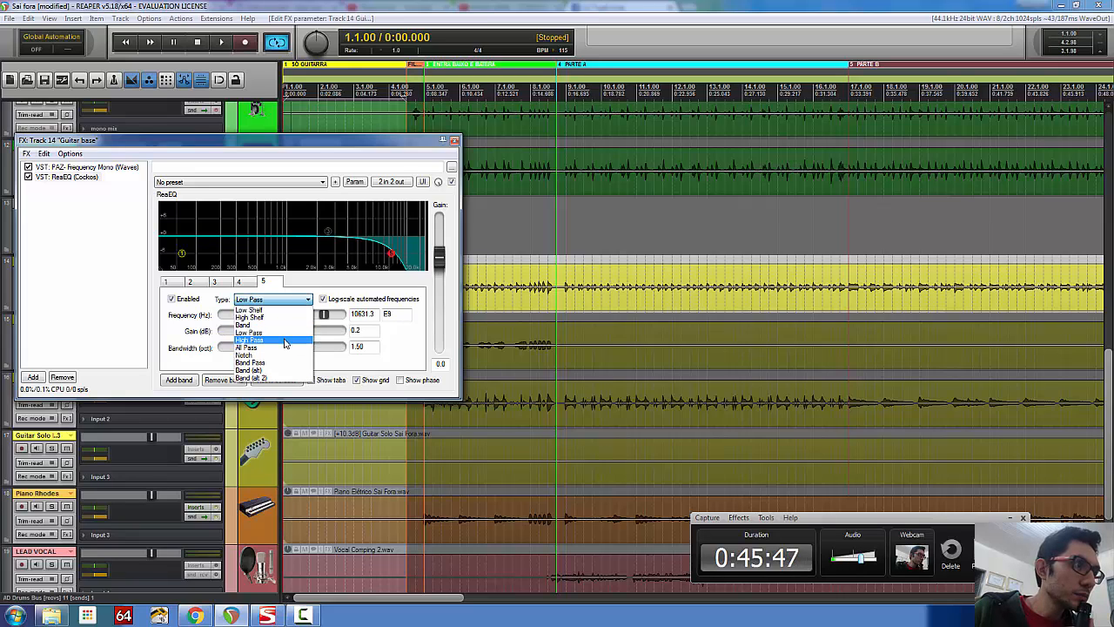
click(287, 317)
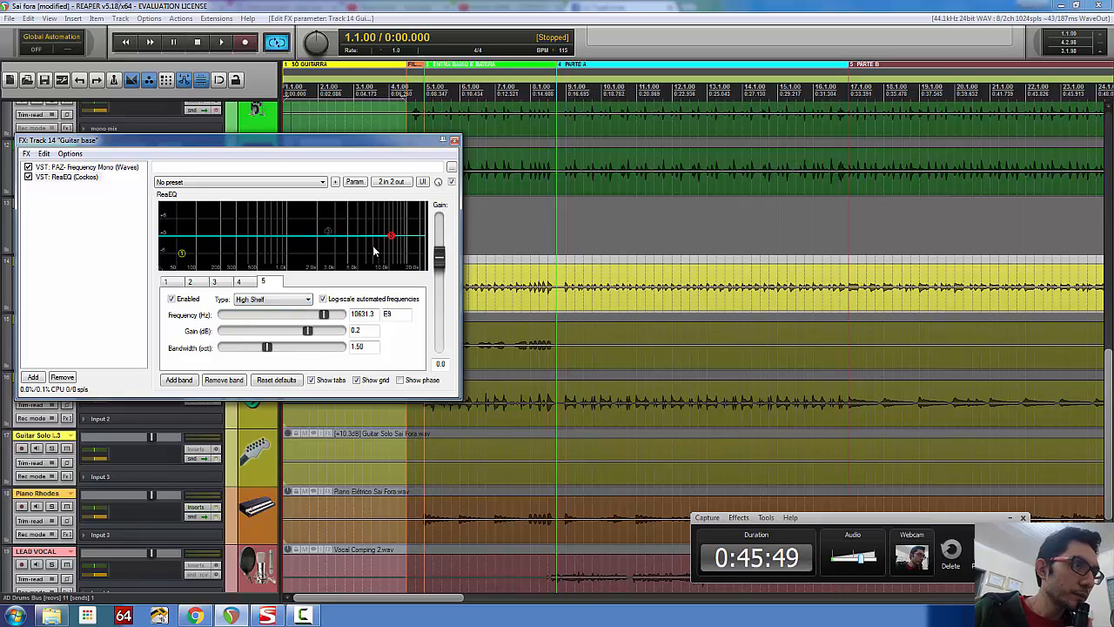
- Boost the band 5 high shelf to 7.6 dB at about 10770 Hz and narrow its bandwidth to 0.34 oct
mouse_move(393, 240)
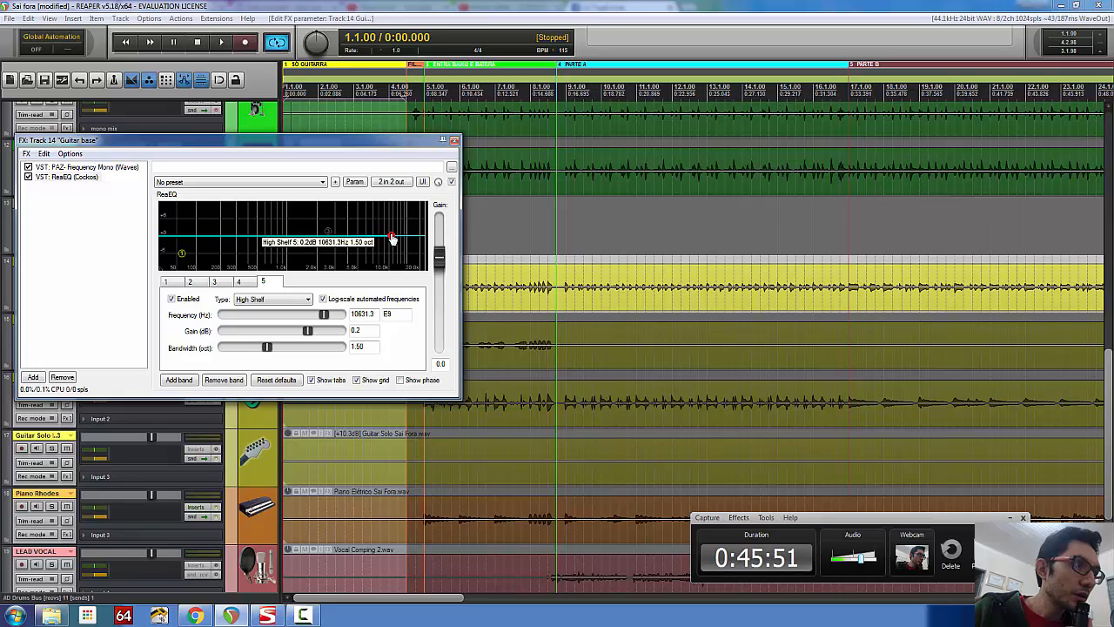
drag(392, 239, 393, 219)
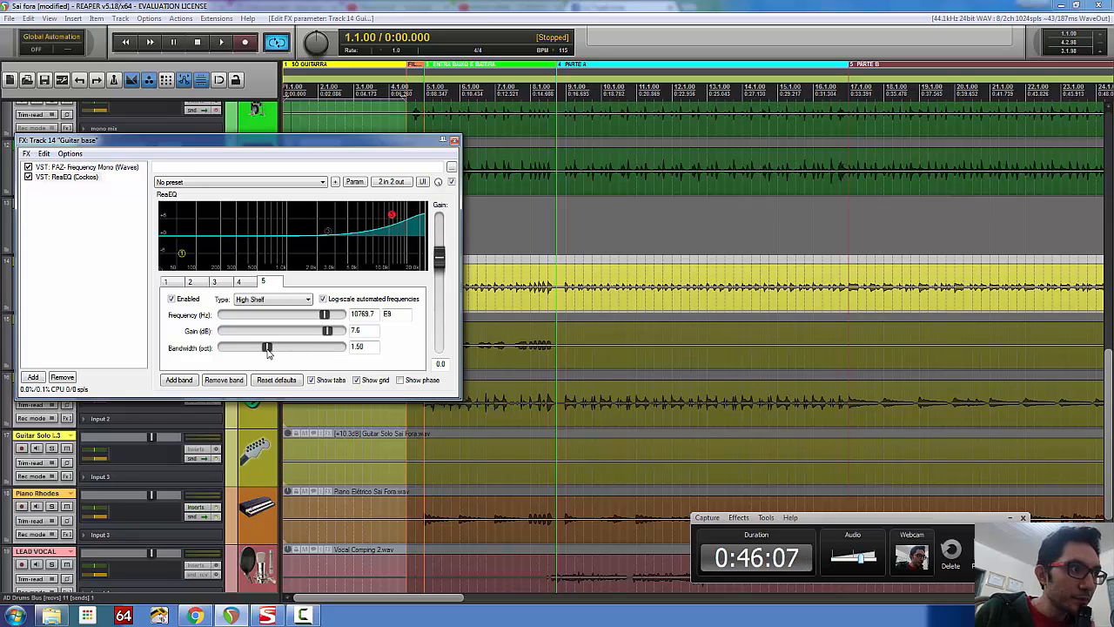
drag(267, 347, 228, 350)
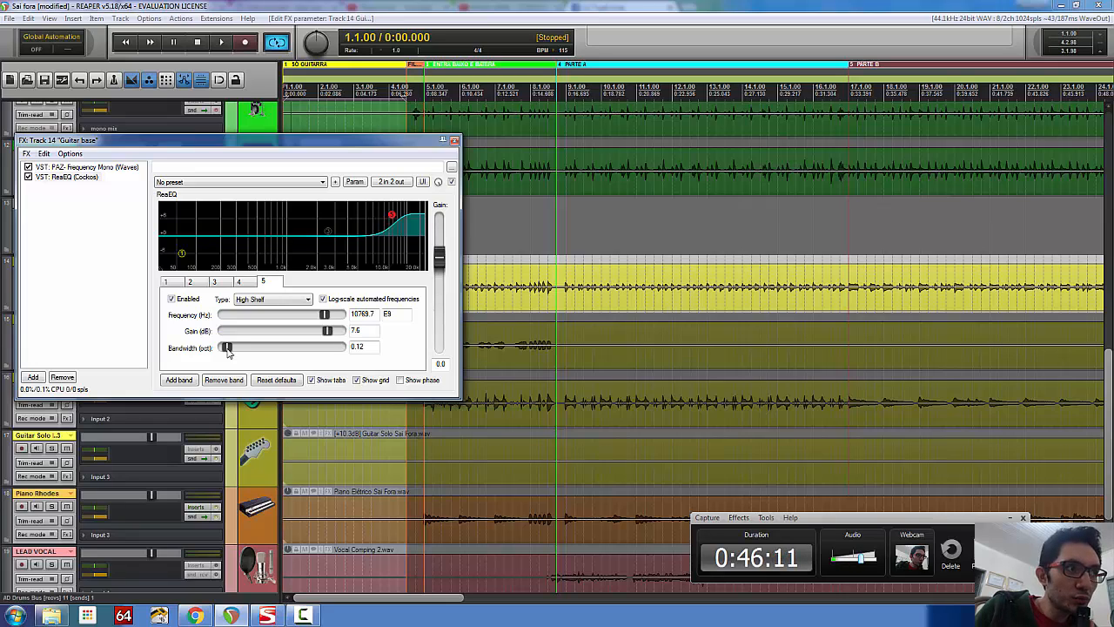
mouse_move(232, 352)
mouse_down()
mouse_move(348, 342)
mouse_move(234, 356)
mouse_up()
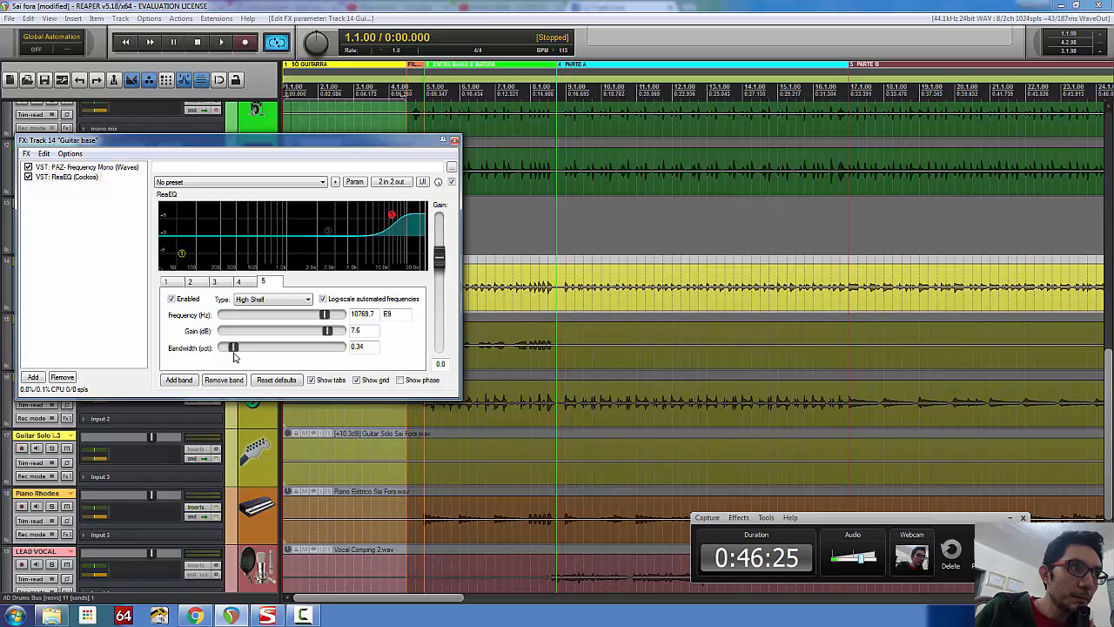
- Play back the guitar while reducing band 5's bandwidth to 0.01 oct and lowering its frequency to about 1160 Hz
click(225, 40)
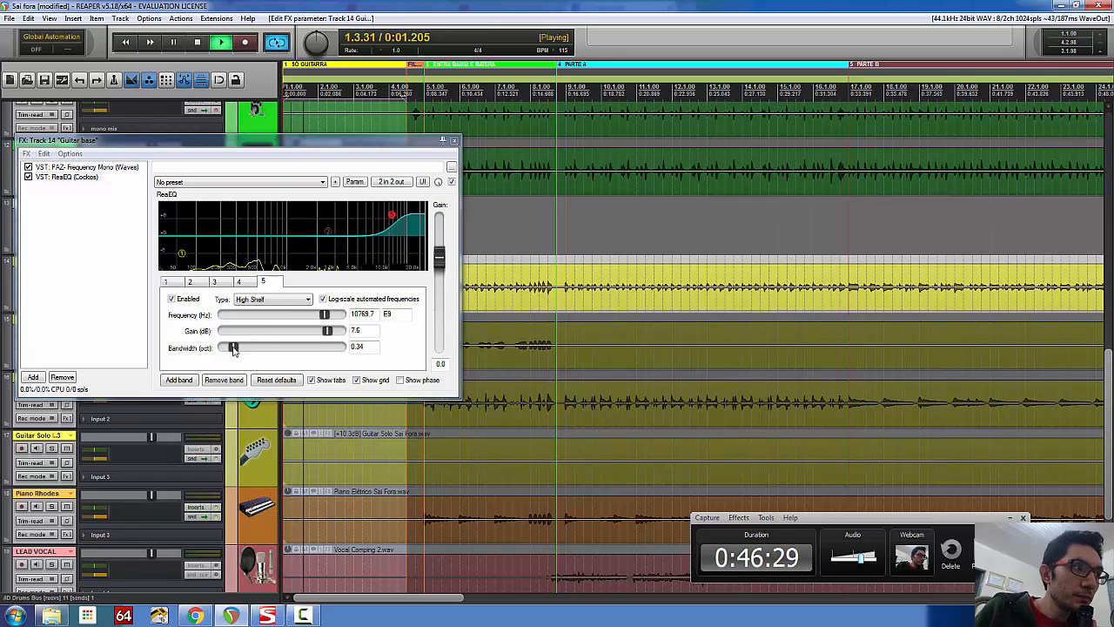
mouse_move(233, 348)
mouse_down()
mouse_move(414, 347)
mouse_move(223, 348)
mouse_up()
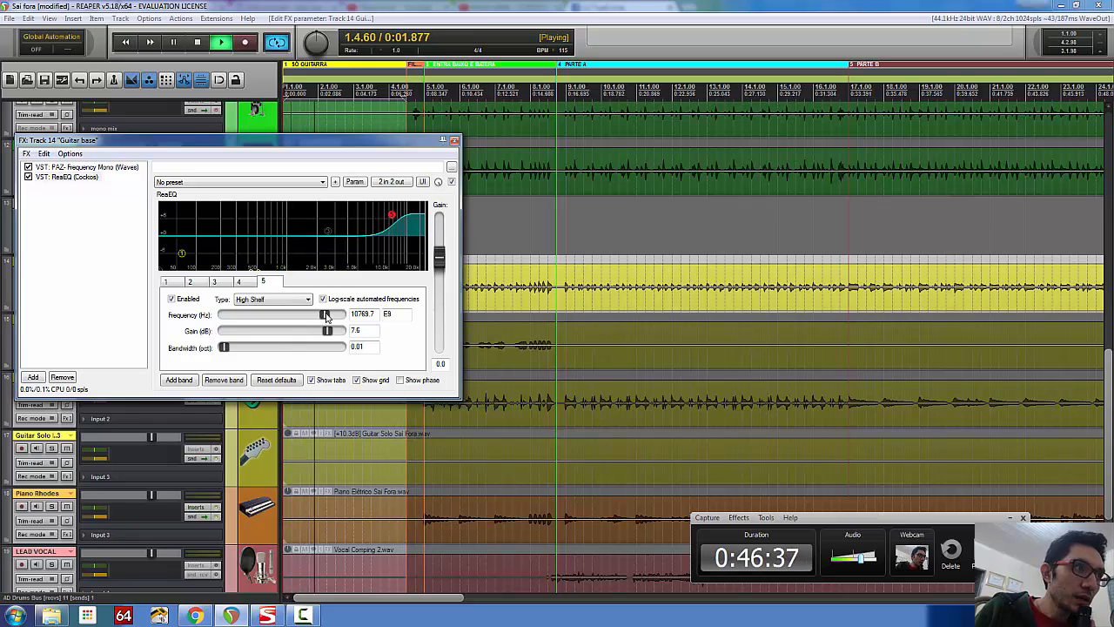
drag(324, 315, 283, 320)
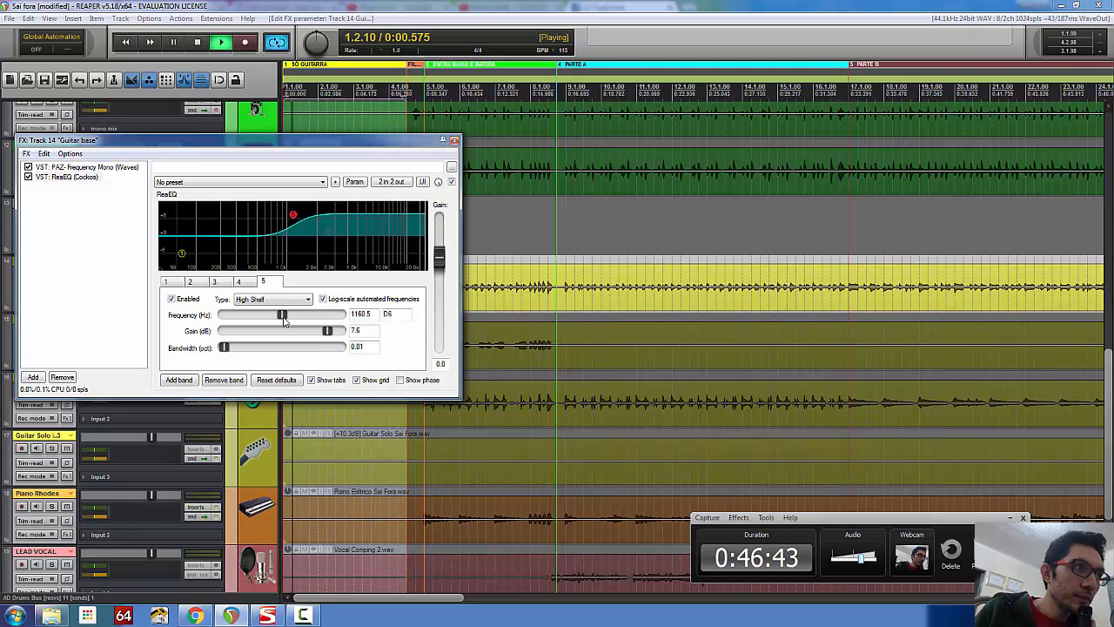
drag(224, 351, 149, 350)
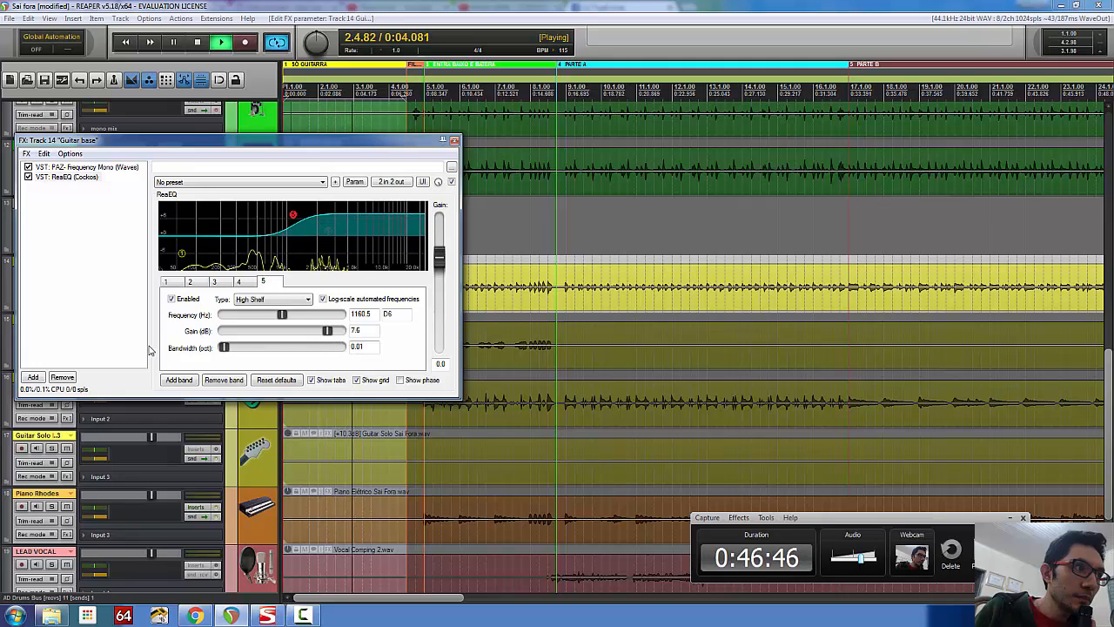
- Toggle band 5 off and on during playback to compare the sound, leave it disabled and stop playback
click(171, 299)
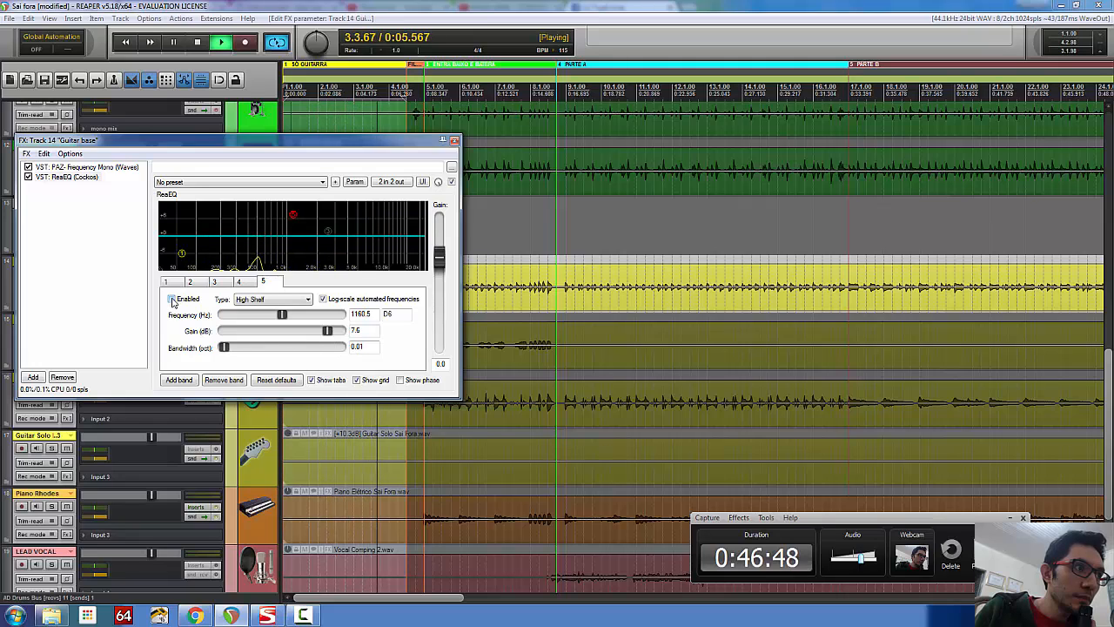
click(172, 299)
click(171, 299)
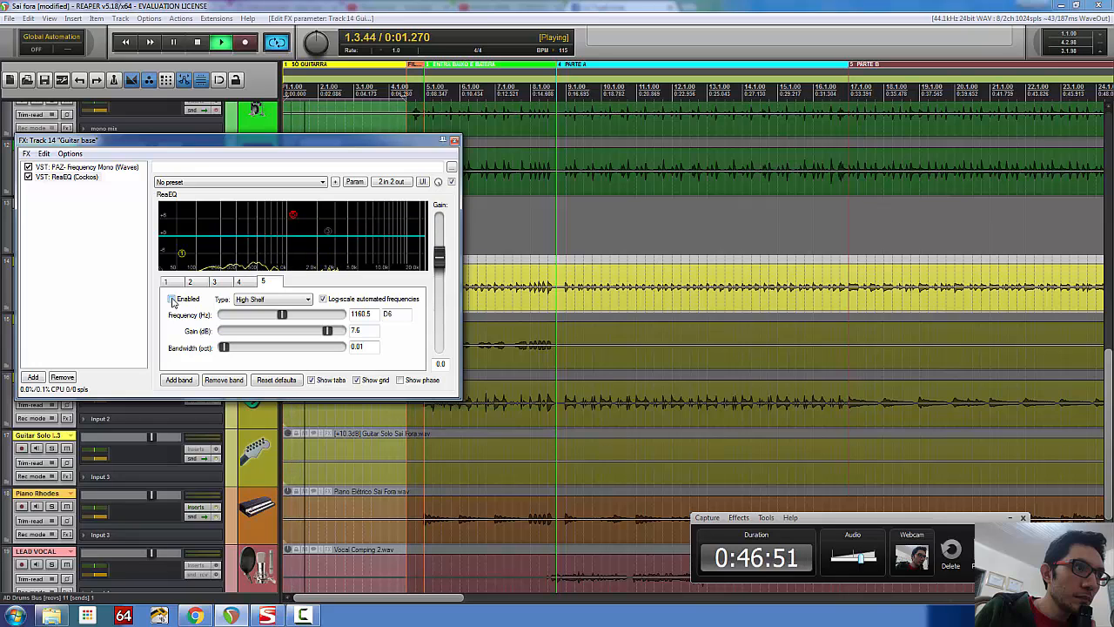
click(201, 47)
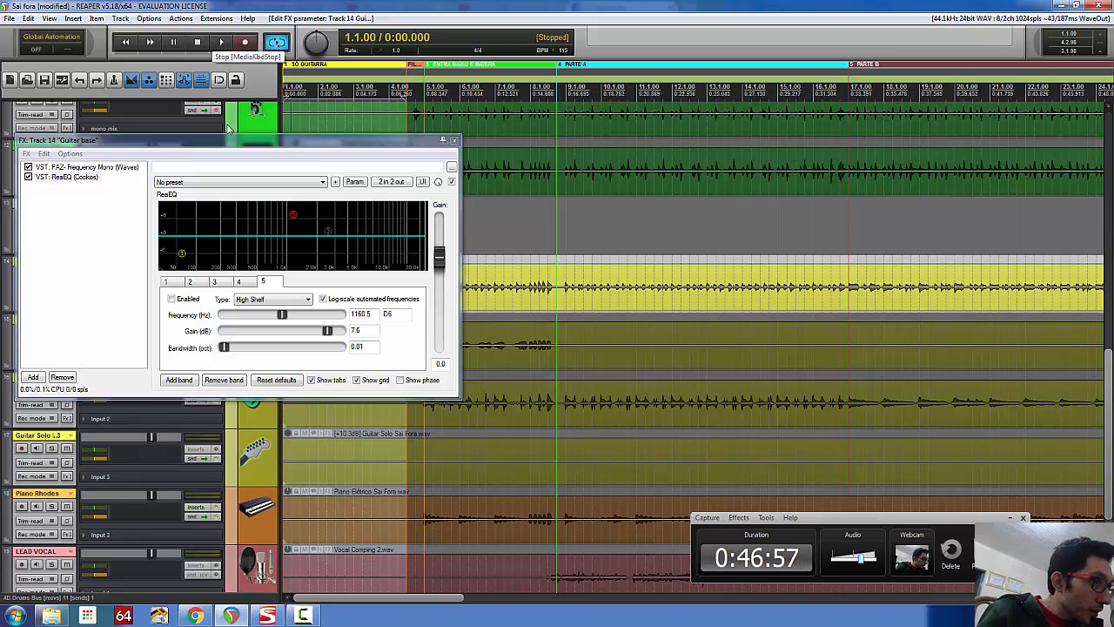
- Enable band 1 and change its filter type to Low Shelf
double_click(182, 257)
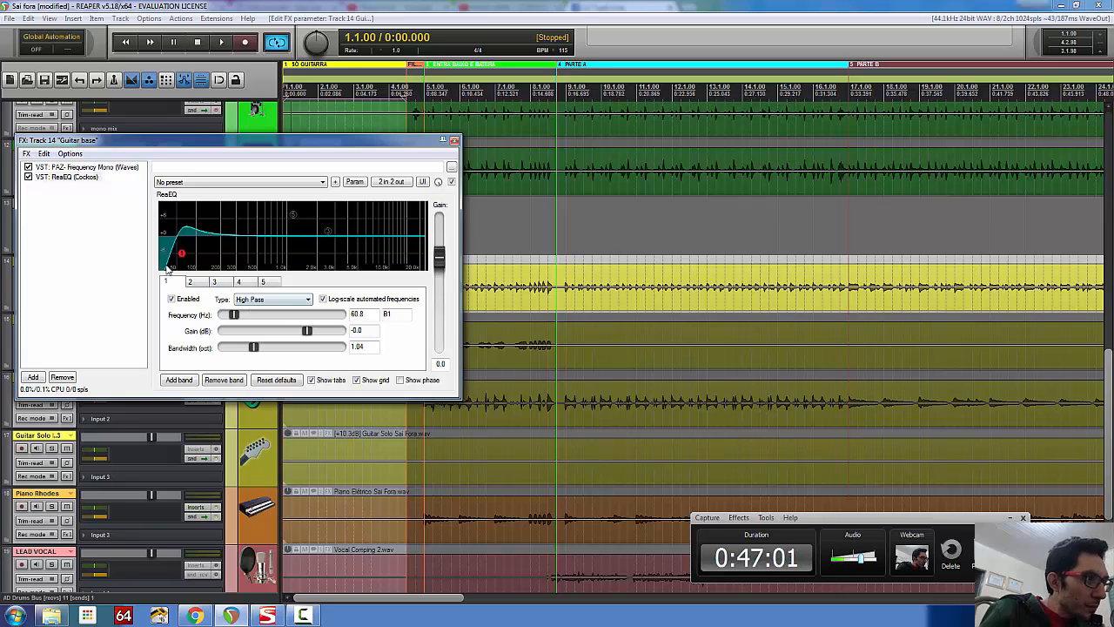
click(275, 300)
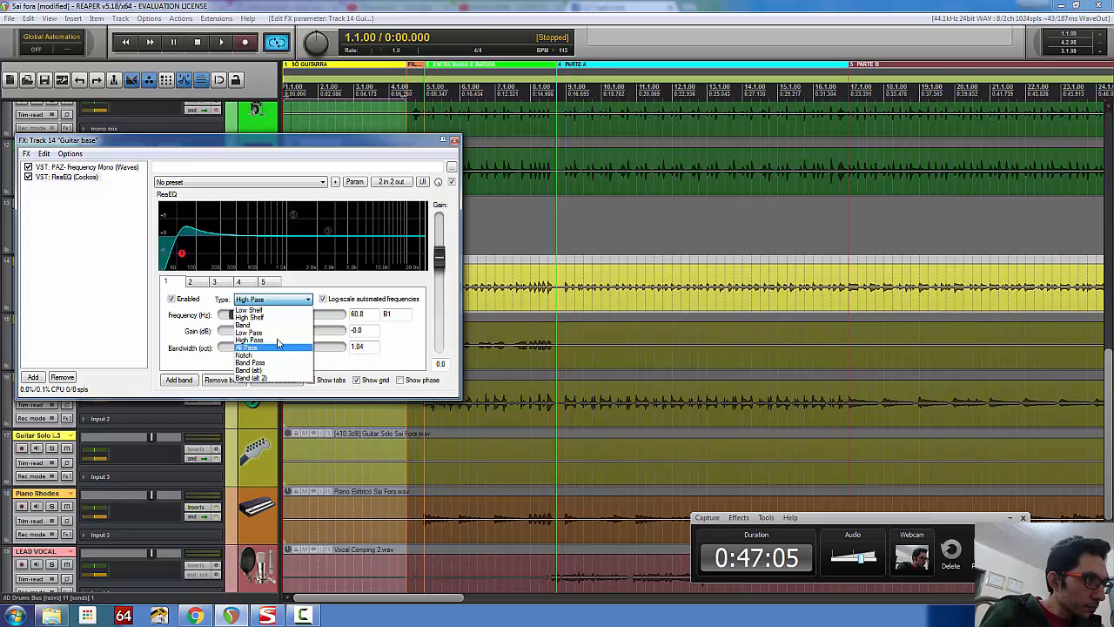
click(278, 314)
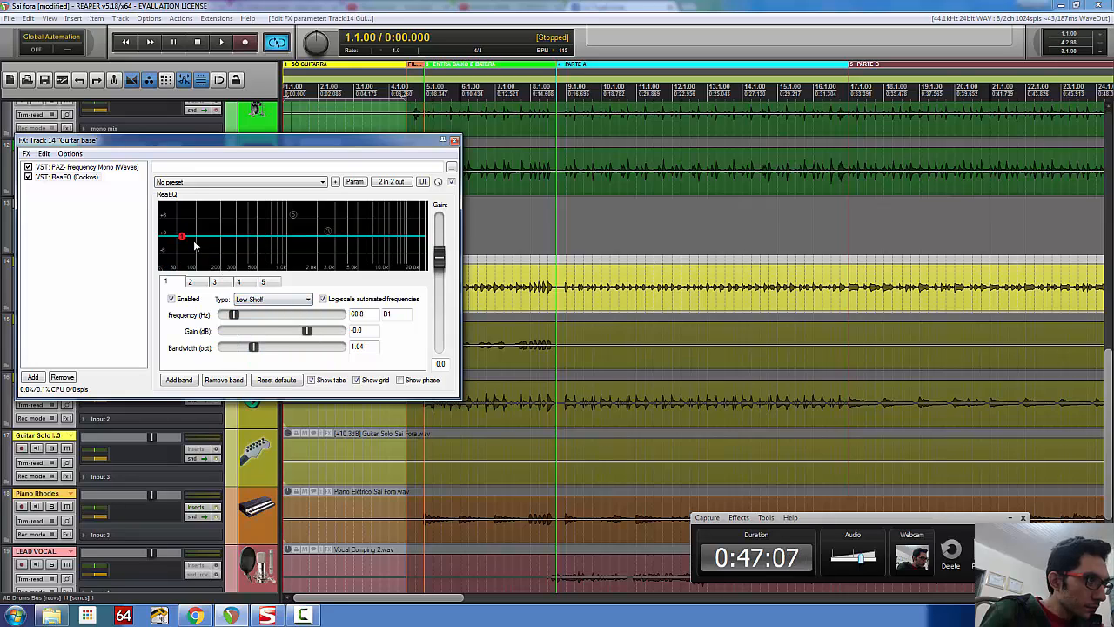
- During playback, adjust the band 1 low shelf to about 120 Hz with 4.8 dB gain and 0.01 oct bandwidth
mouse_move(185, 241)
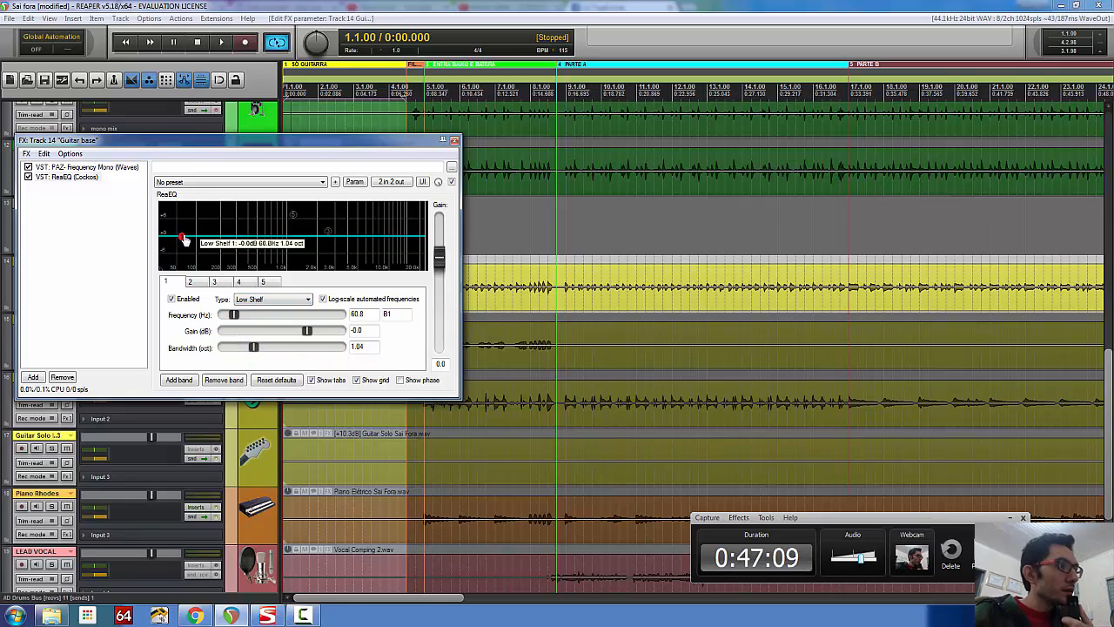
key(space)
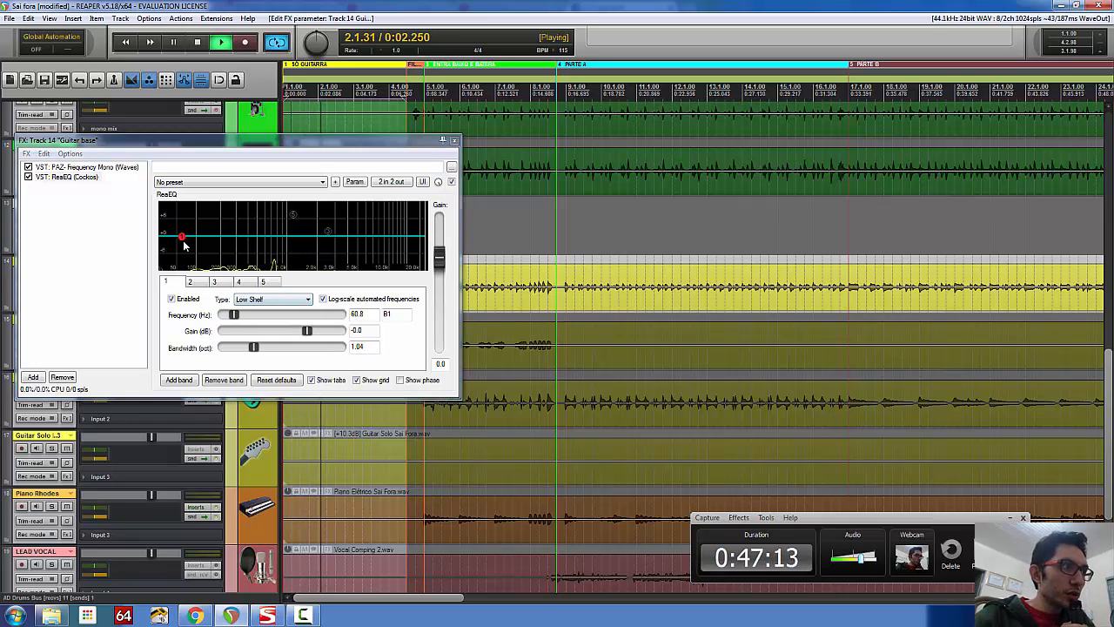
drag(183, 242, 226, 214)
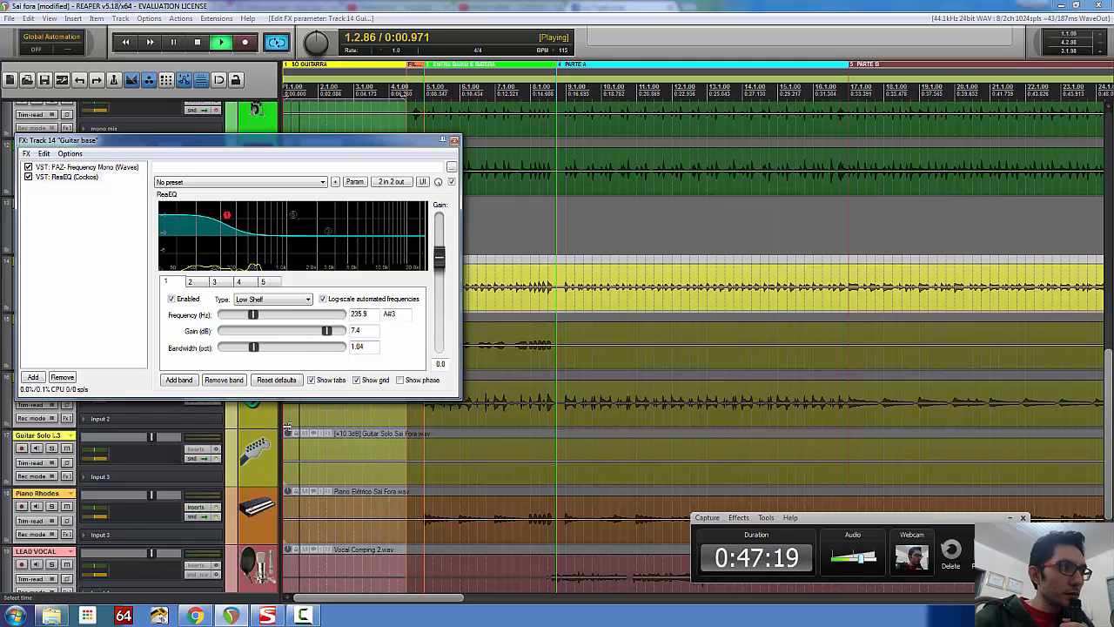
drag(255, 351, 224, 348)
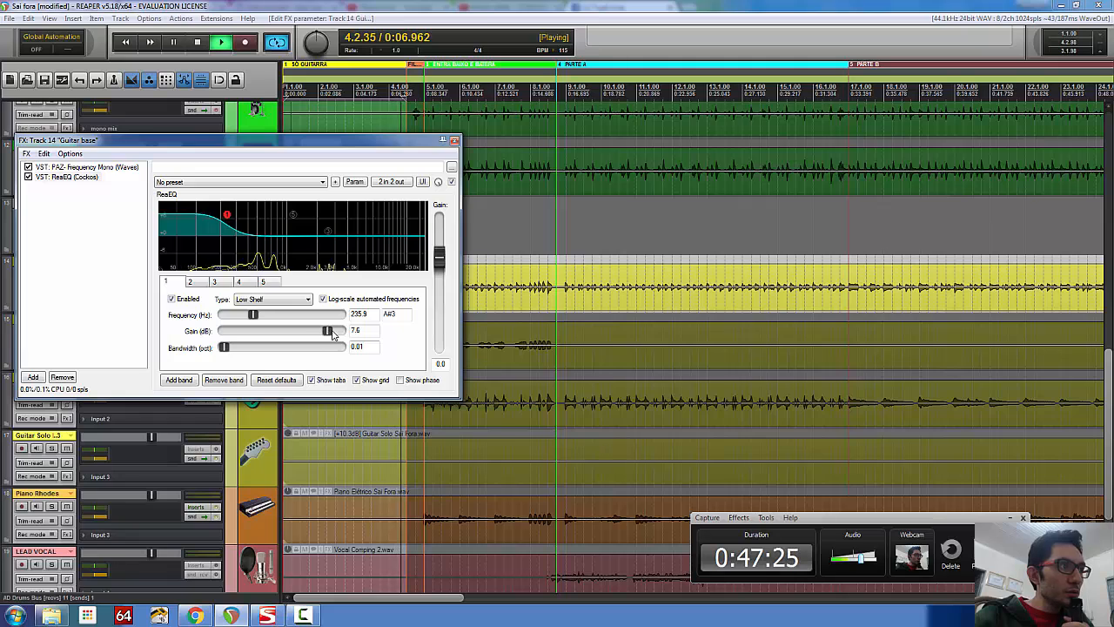
drag(329, 334, 322, 339)
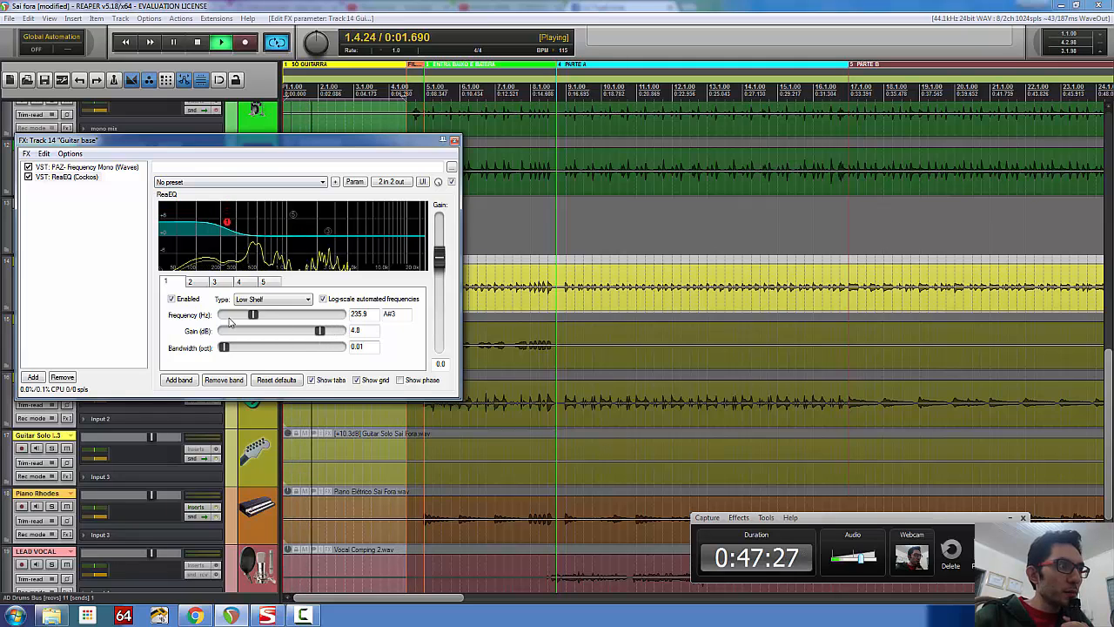
mouse_move(253, 317)
mouse_down()
mouse_move(346, 316)
mouse_move(233, 318)
mouse_move(243, 320)
mouse_up()
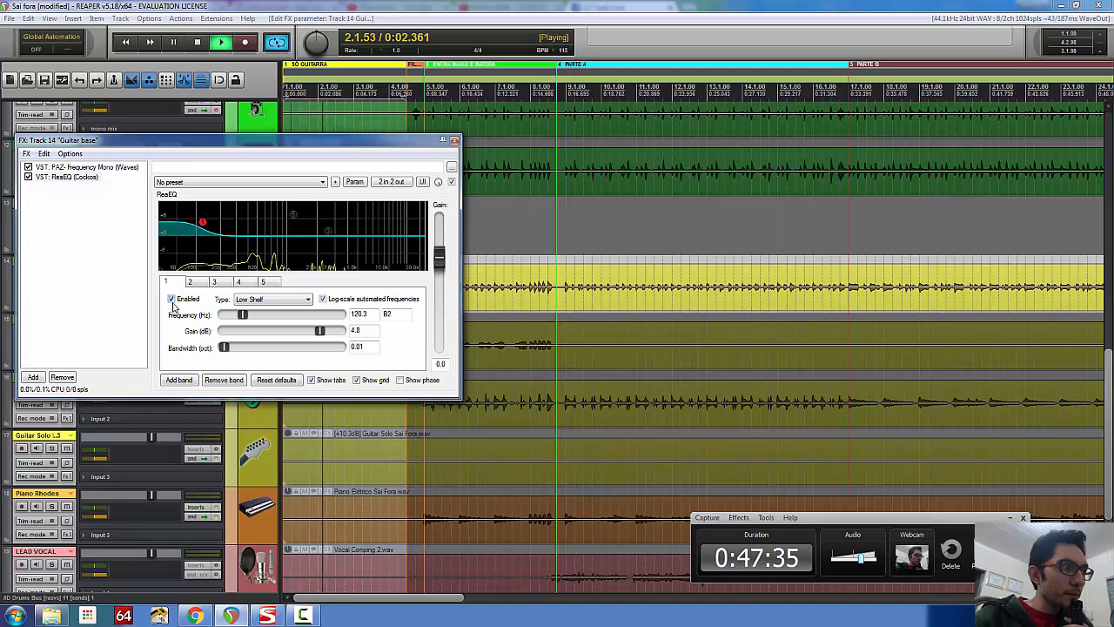
- Disable band 1 and re-enable band 5 as a Notch filter with a bandwidth of 0.03 oct
click(294, 222)
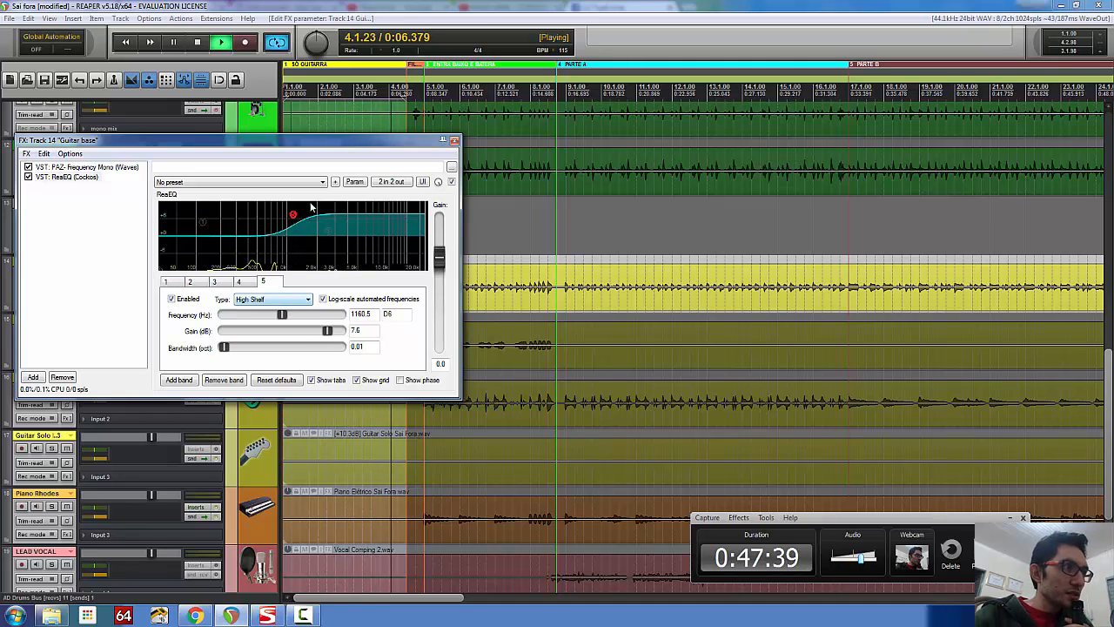
click(305, 300)
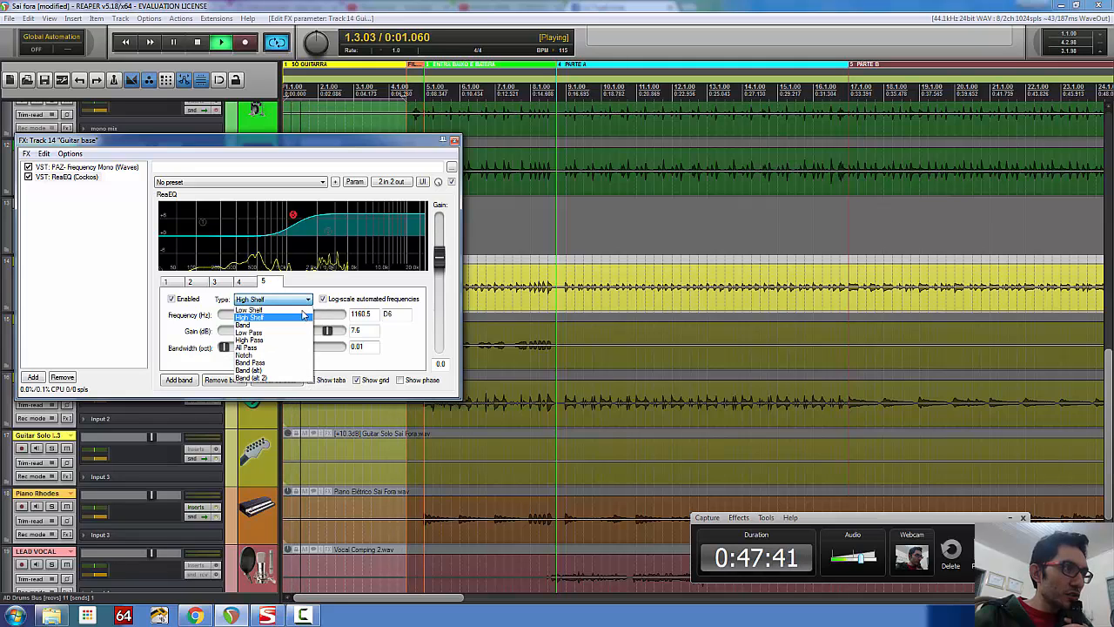
click(296, 355)
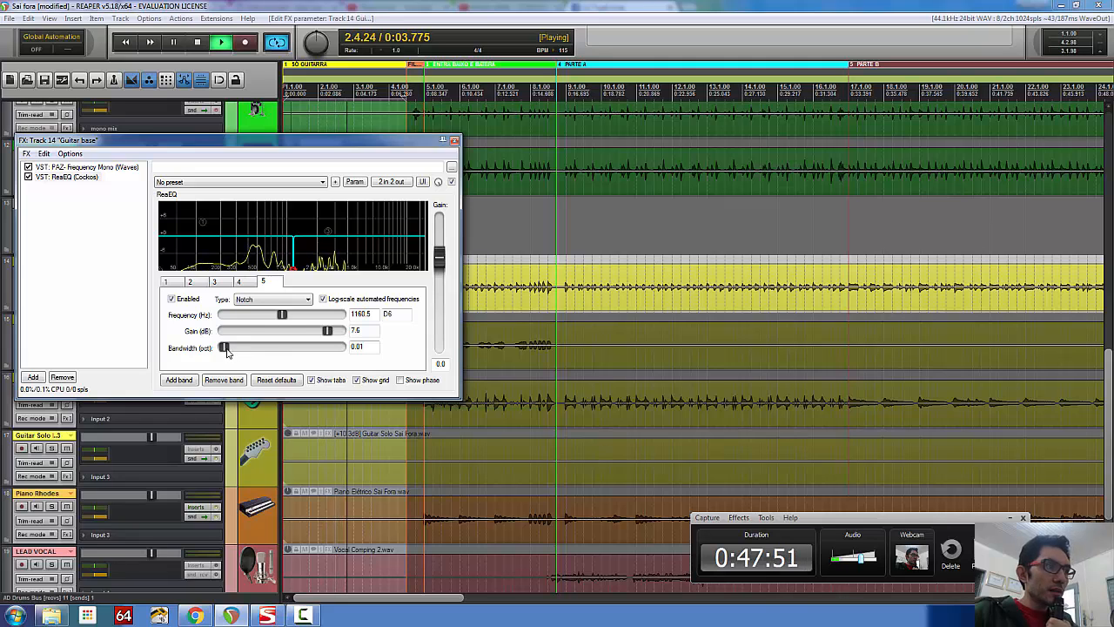
mouse_move(227, 350)
mouse_down()
mouse_move(245, 352)
mouse_move(228, 361)
mouse_up()
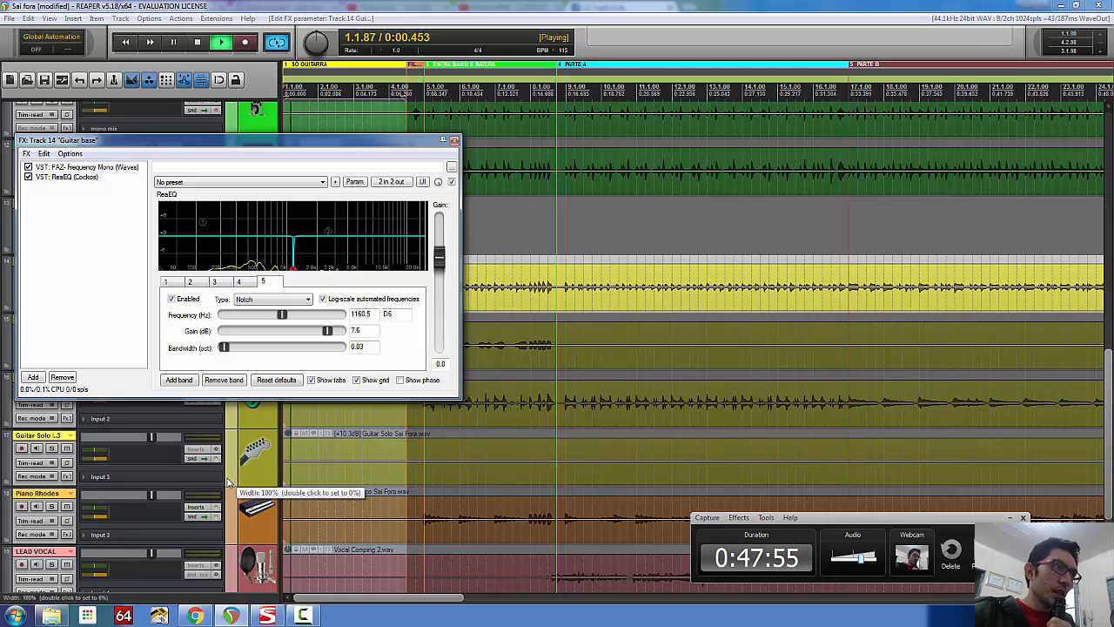
- During playback, change band 5 to a Band filter with -inf gain and 0.01 oct bandwidth, and stop playback
click(270, 299)
click(261, 329)
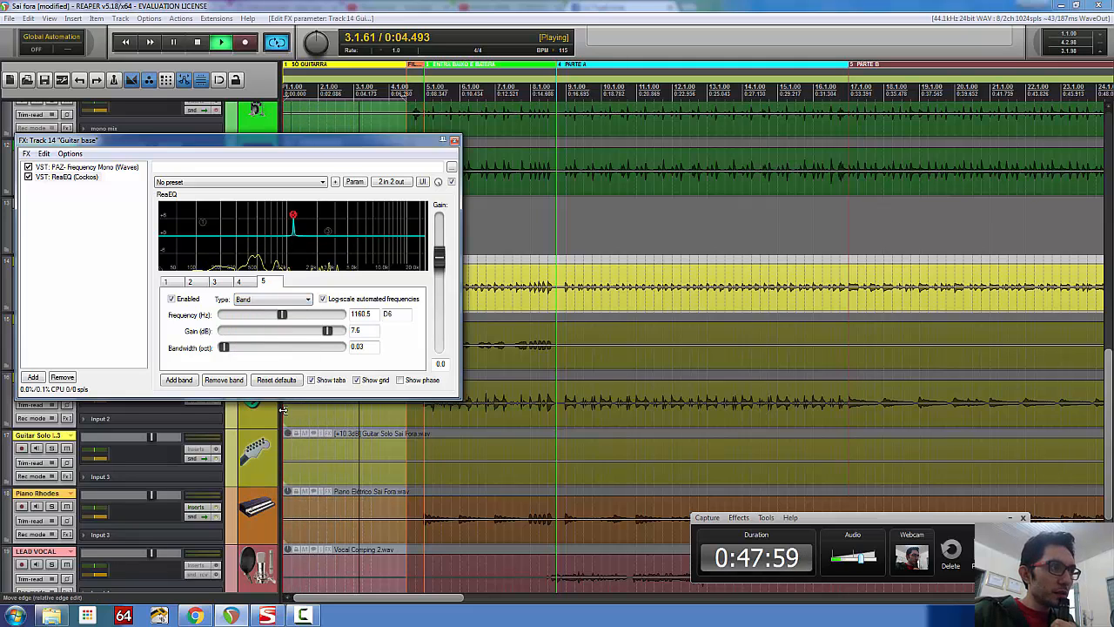
drag(294, 216, 296, 383)
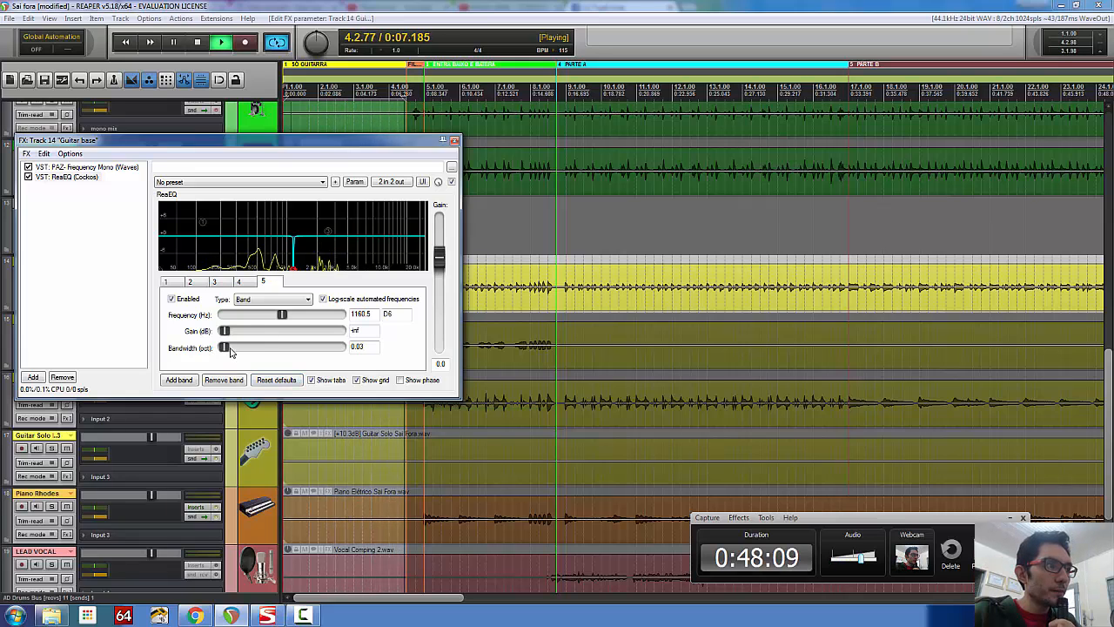
mouse_move(223, 348)
mouse_down()
mouse_move(243, 350)
mouse_move(224, 349)
mouse_up()
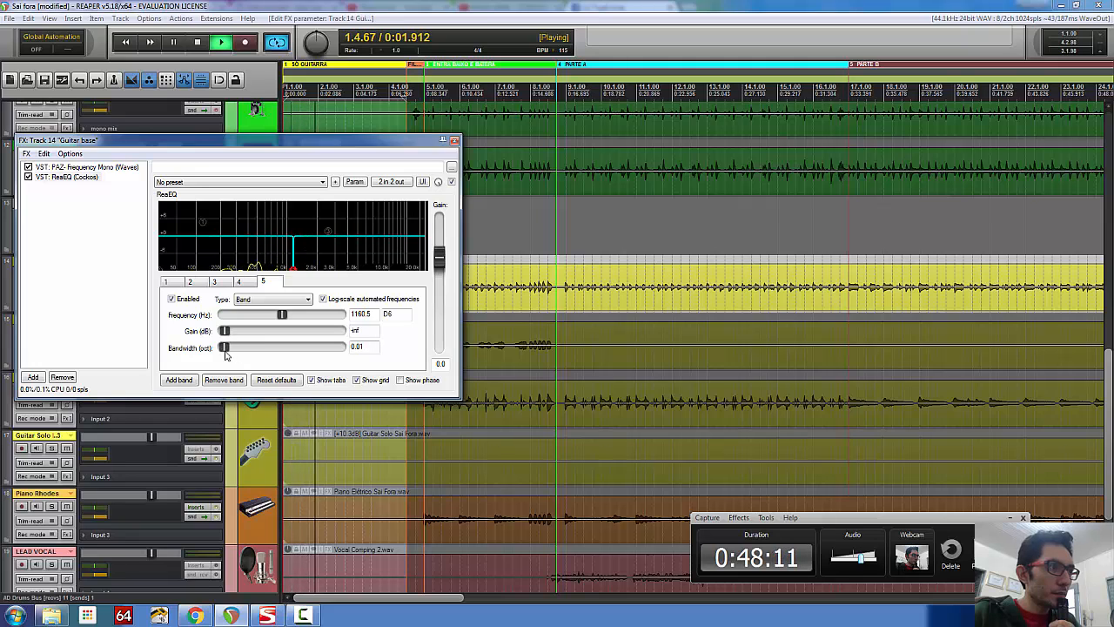
click(197, 43)
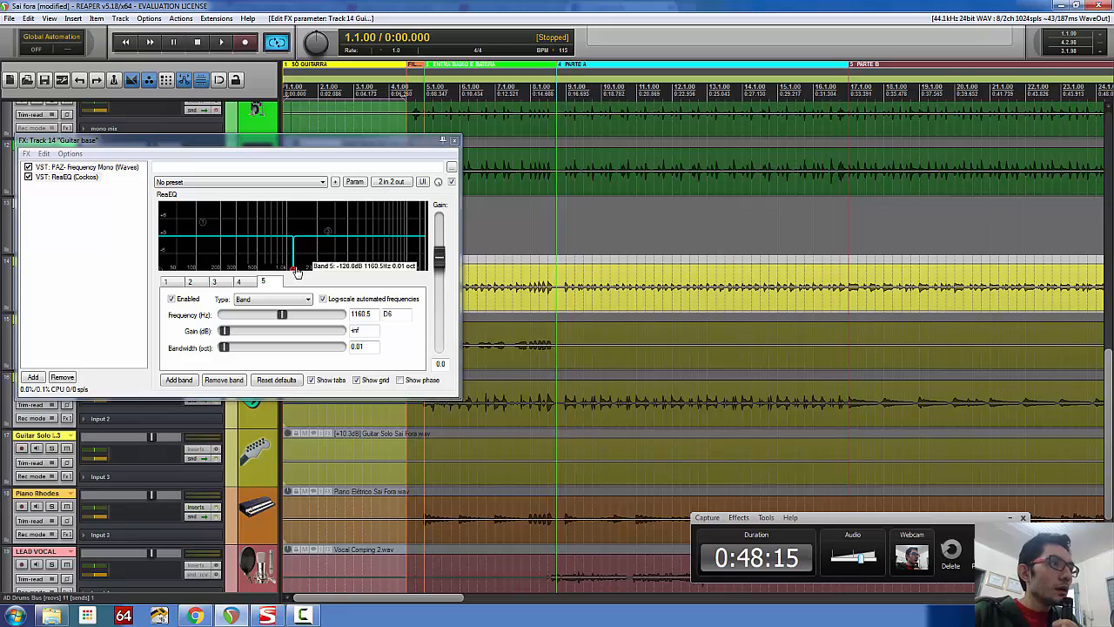
- Try the All Pass type on band 5 and change its filter type to Band Pass
click(296, 299)
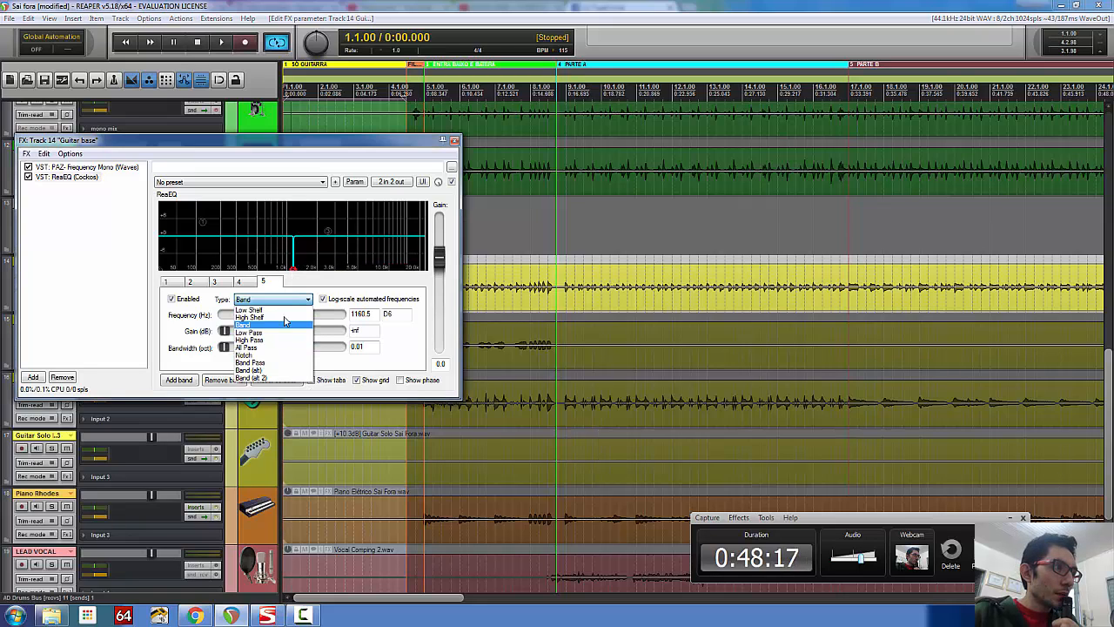
click(282, 348)
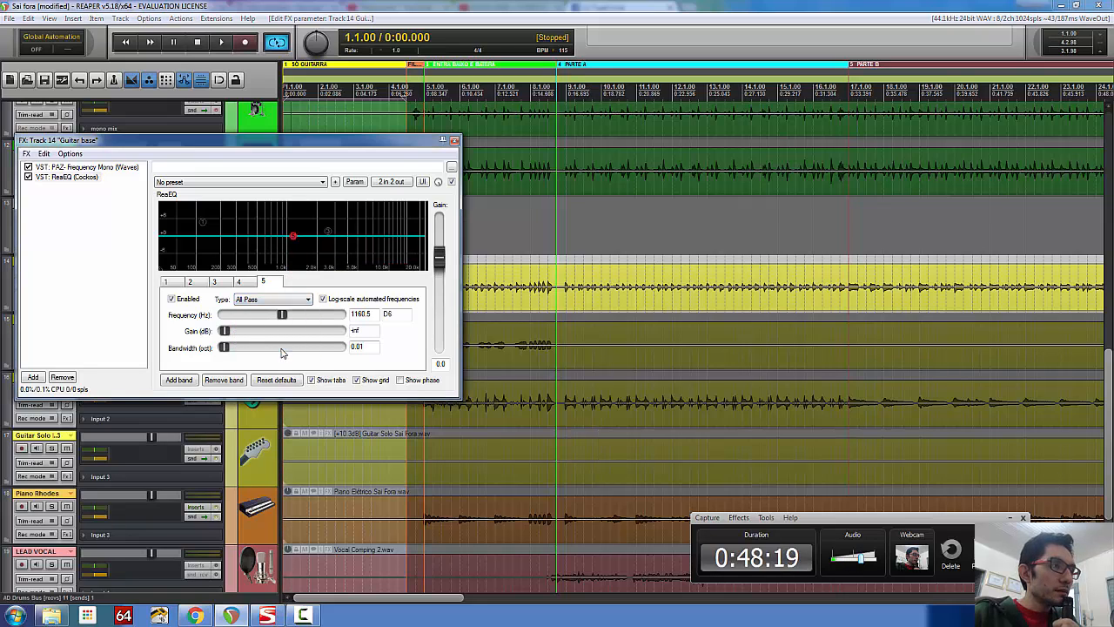
click(273, 299)
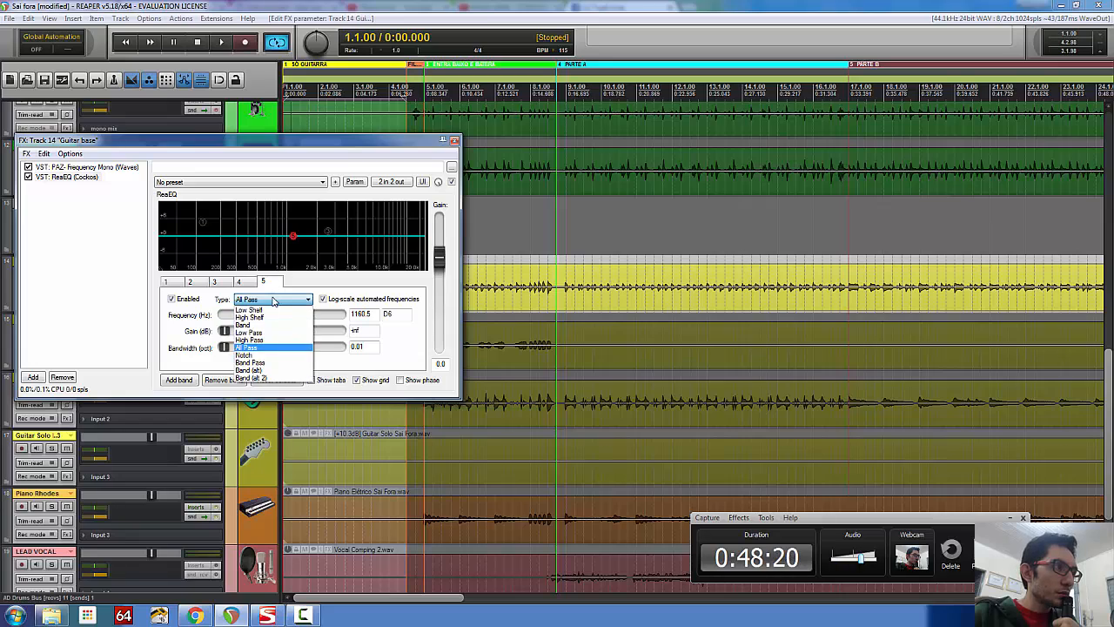
click(269, 362)
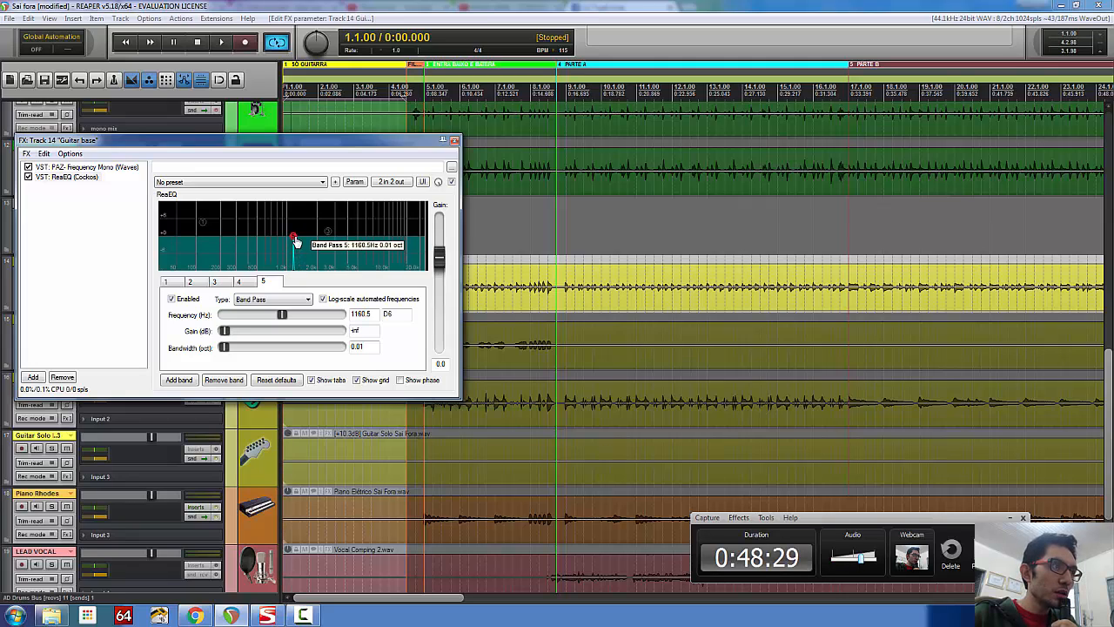
- During playback, widen the band 5 band pass to about 1.27 oct and set its gain to about -11.2 dB
click(222, 44)
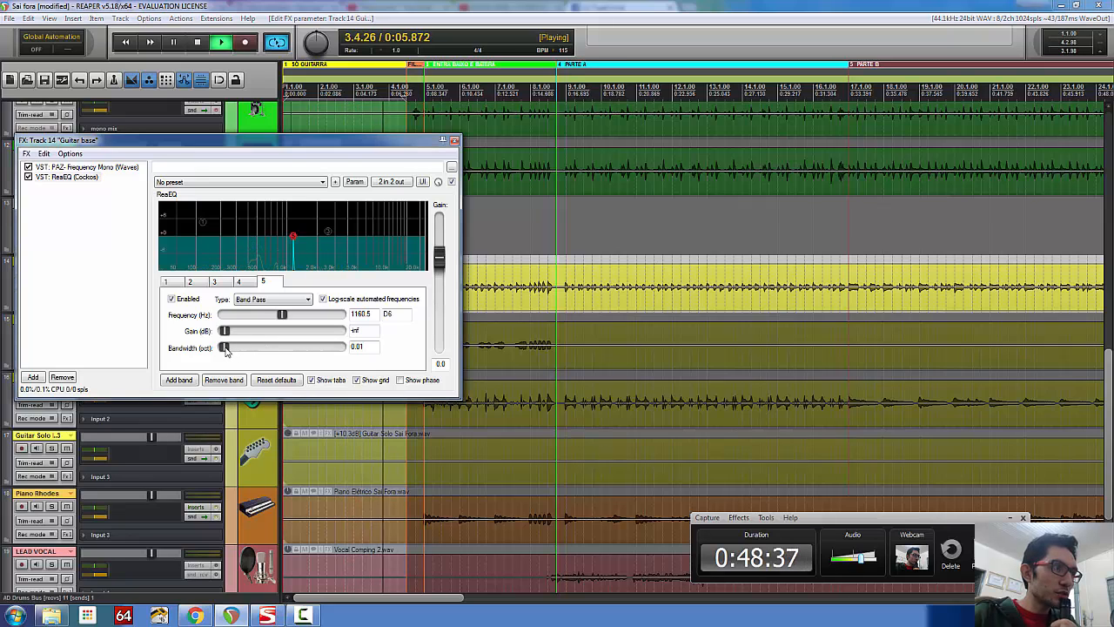
mouse_move(225, 349)
mouse_down()
mouse_move(336, 345)
mouse_move(225, 349)
mouse_move(304, 345)
mouse_move(218, 360)
mouse_up()
drag(288, 352, 264, 364)
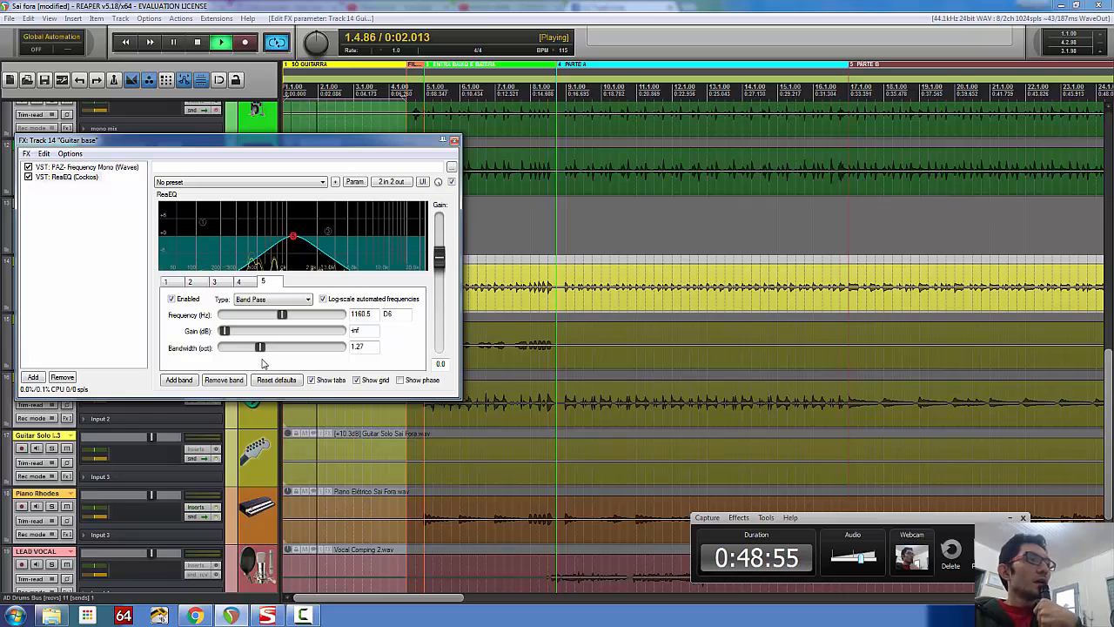
drag(232, 331, 281, 331)
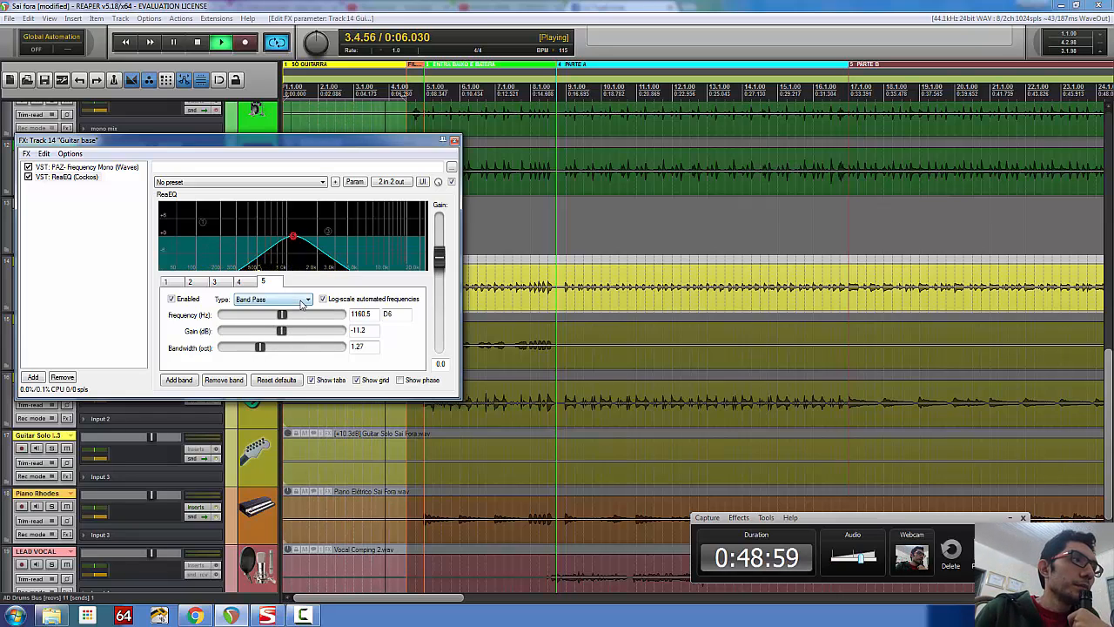
- Change band 5 to Band (alt), narrowing its bandwidth to 0.01 oct and lowering its gain to -inf
click(299, 301)
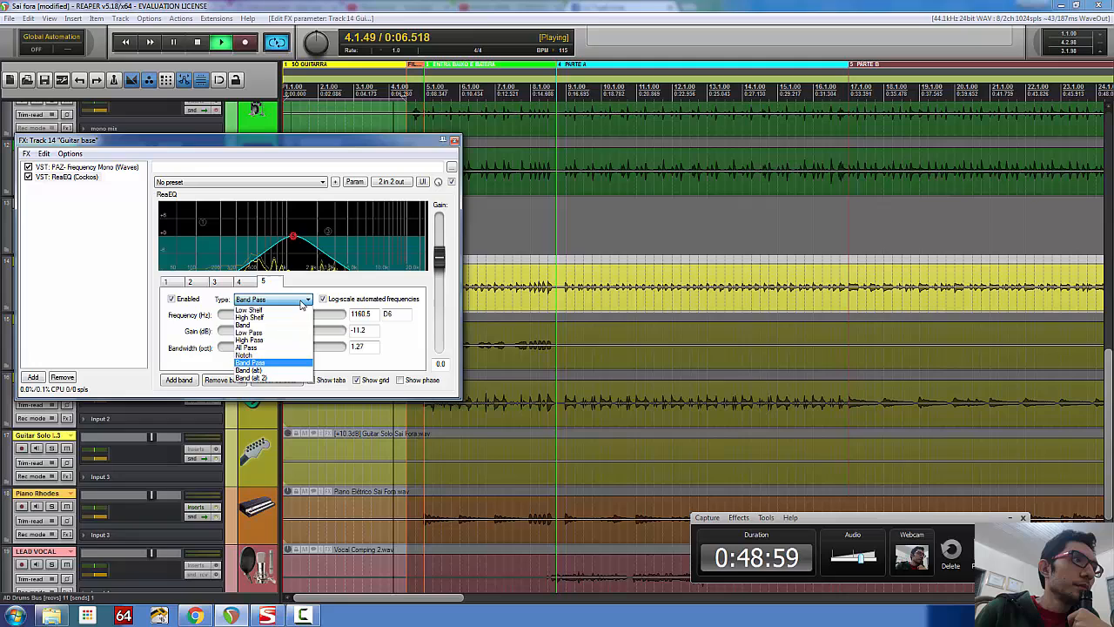
click(280, 370)
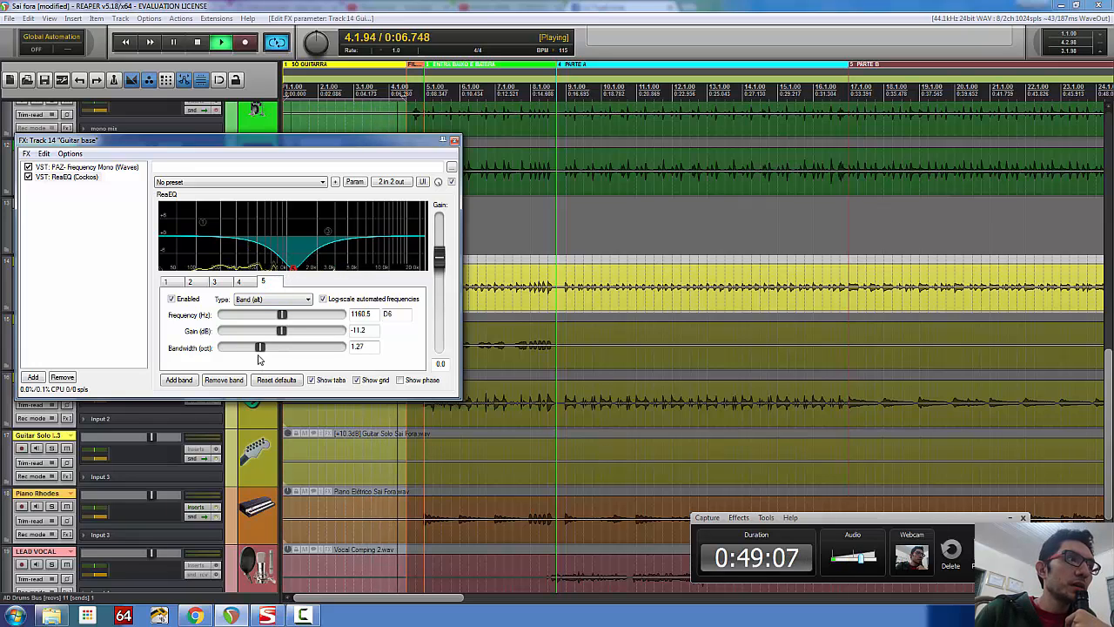
drag(259, 348, 232, 353)
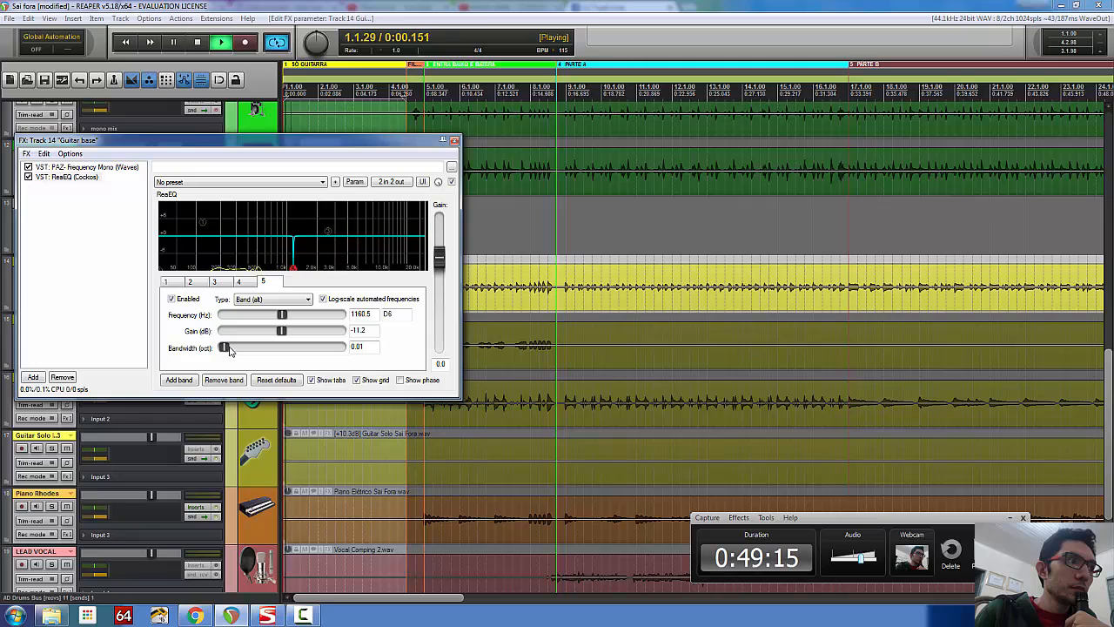
drag(290, 335, 212, 356)
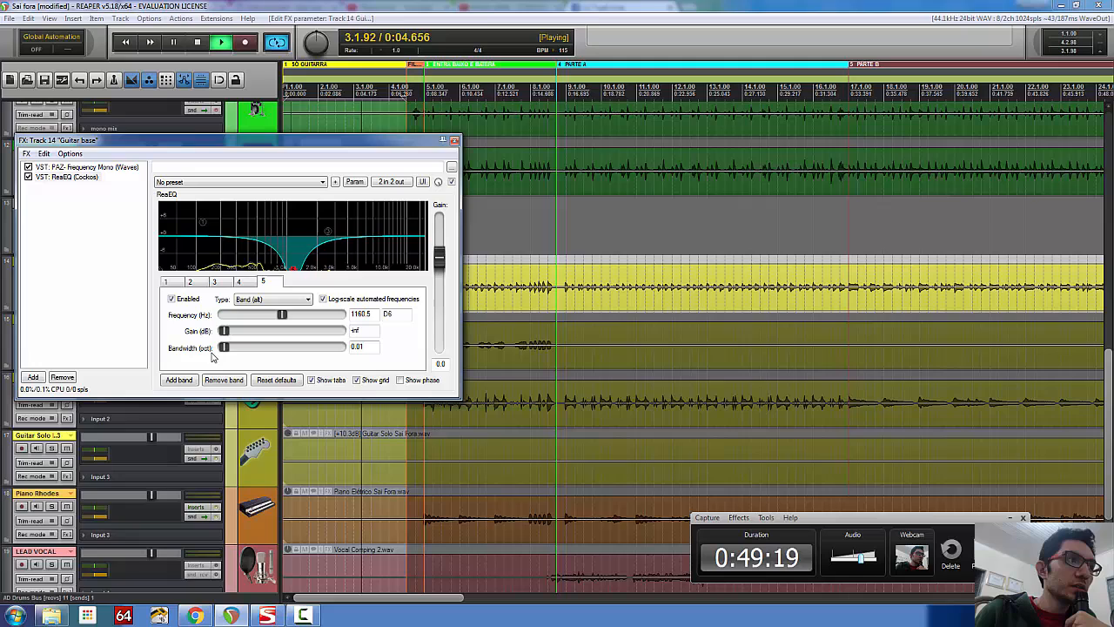
- Change band 5 to Band (alt 2) with about 2.16 oct bandwidth and 0.0 dB gain, and stop playback
click(272, 299)
click(274, 374)
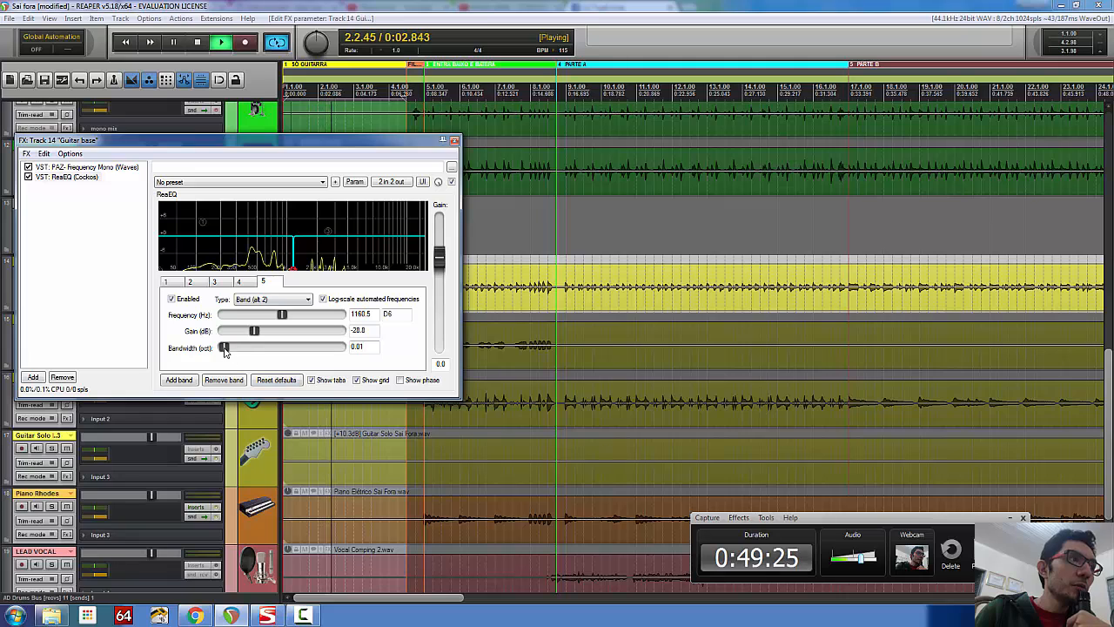
drag(223, 350, 336, 331)
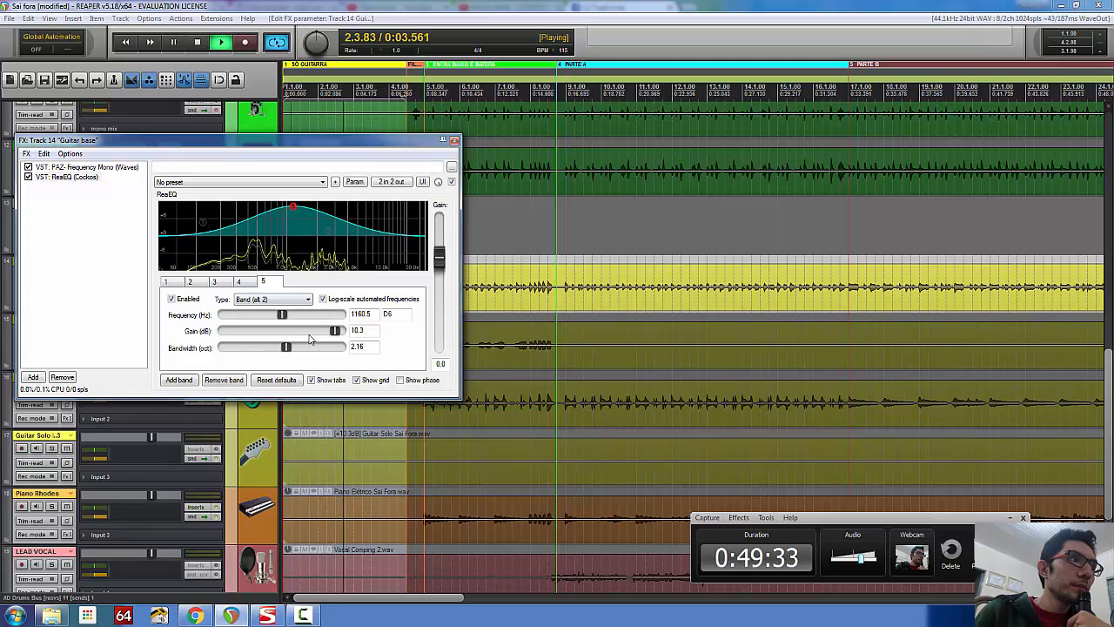
drag(336, 331, 308, 332)
click(199, 45)
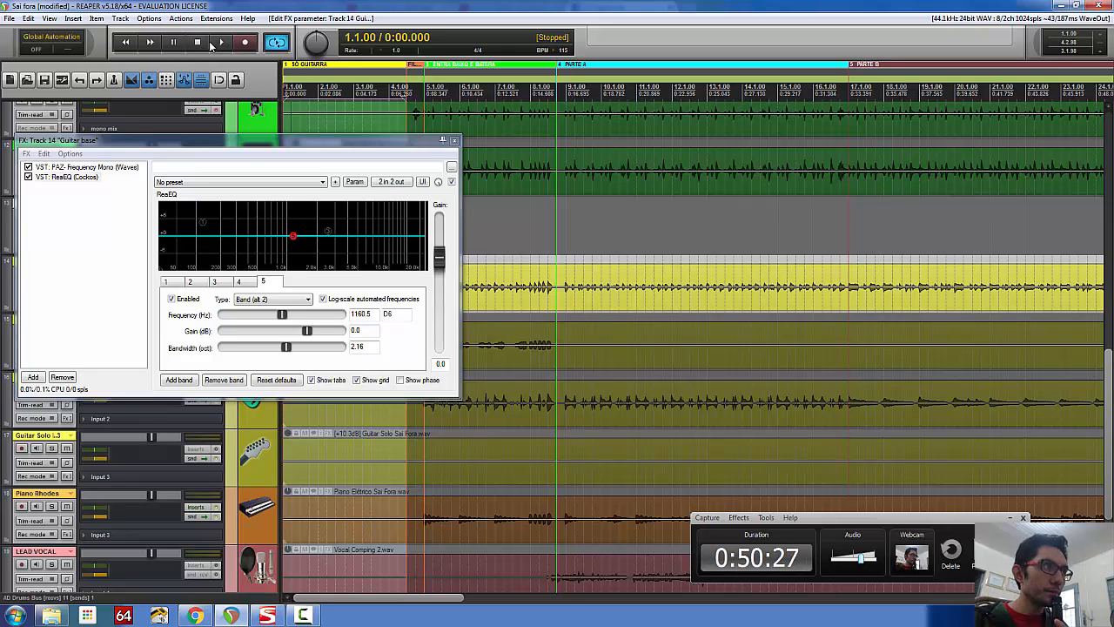
- Start playback, change band 1 to a High Pass filter and enable it
click(220, 42)
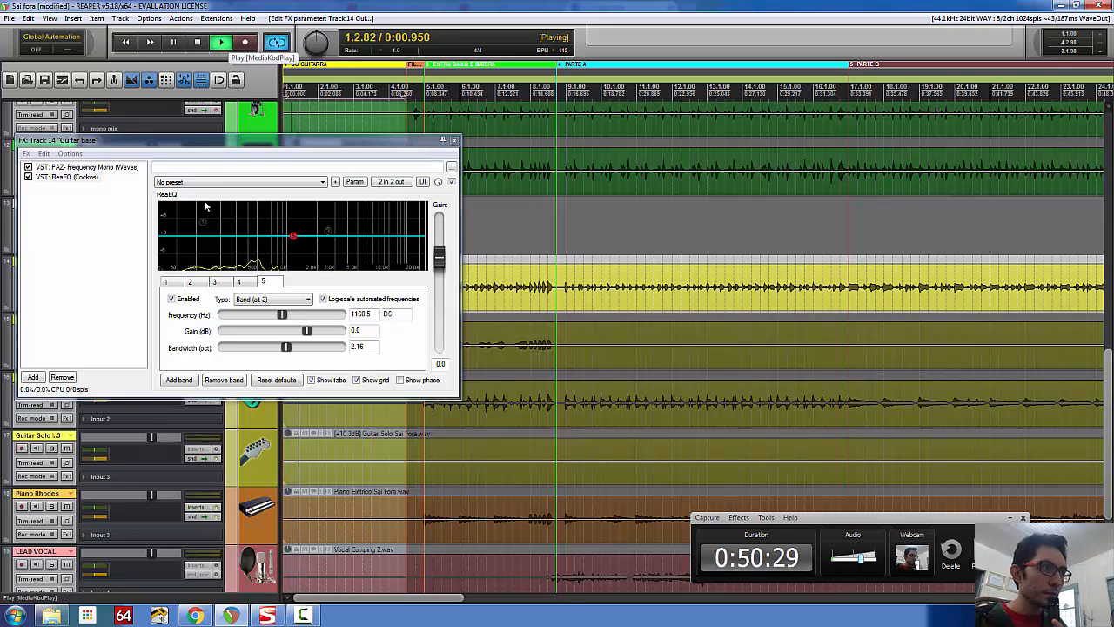
mouse_move(204, 225)
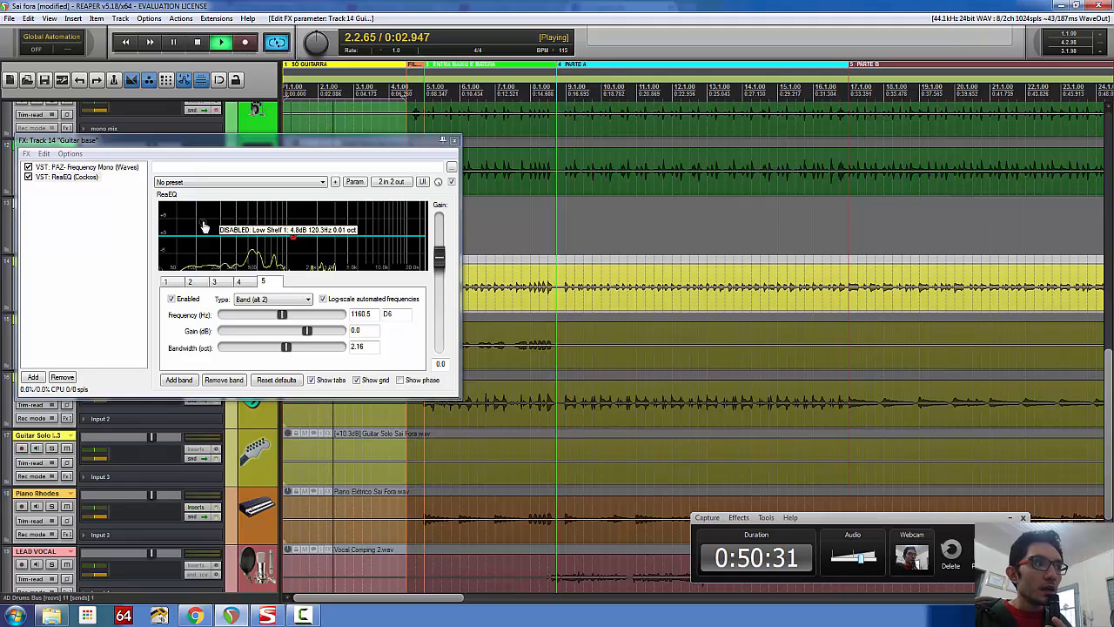
click(203, 227)
click(262, 299)
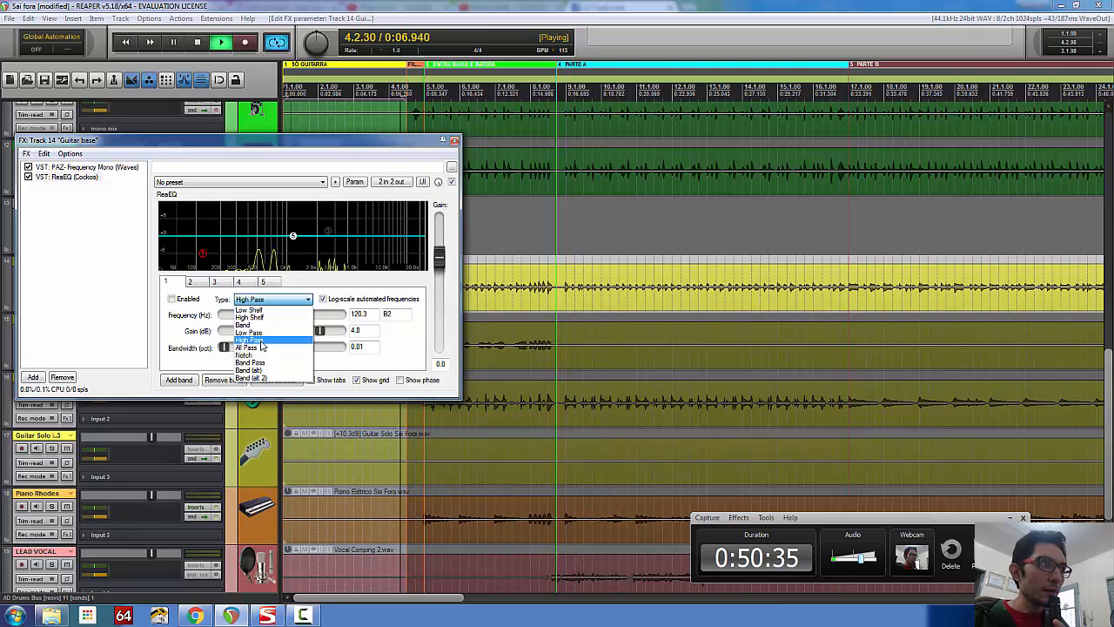
click(261, 343)
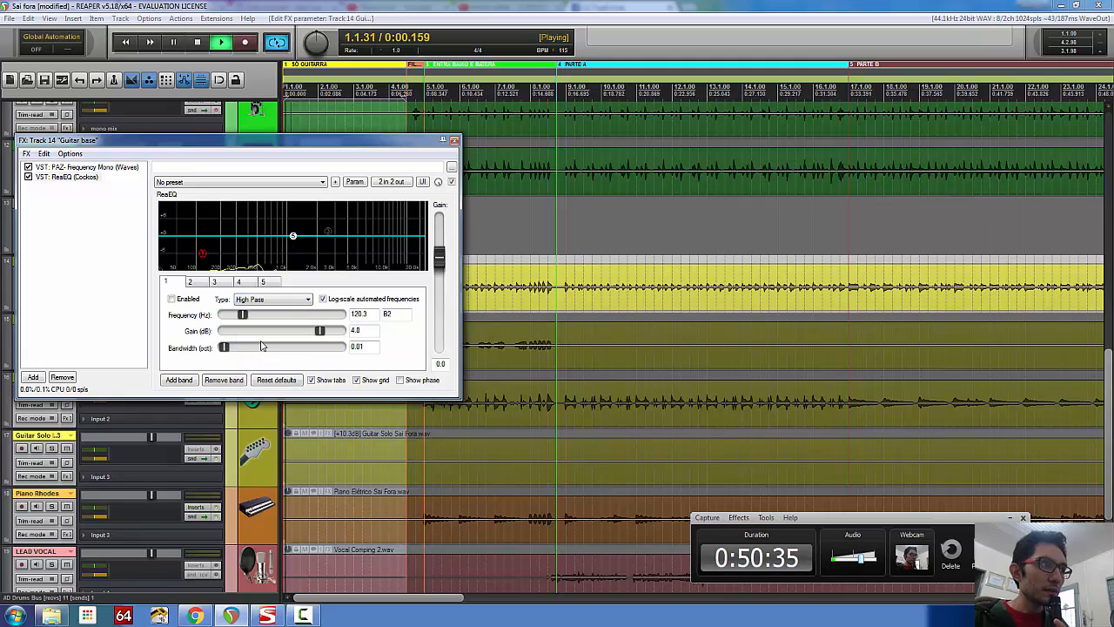
click(172, 300)
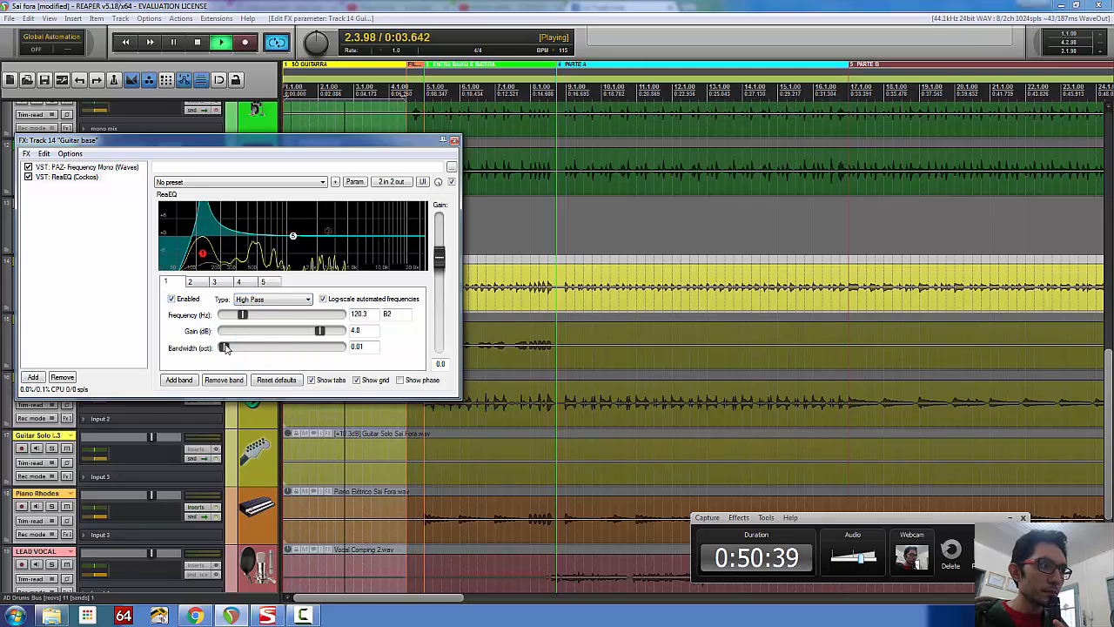
- Set the band 1 high pass to about 1.76 oct bandwidth and about 1215 Hz, and stop playback
drag(223, 347, 275, 347)
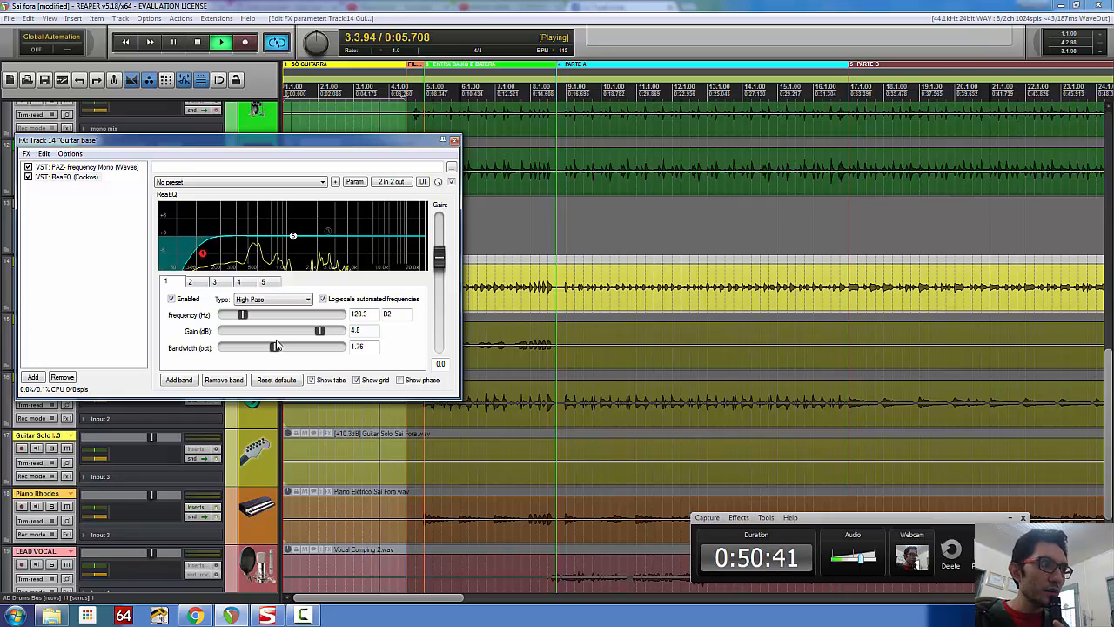
drag(208, 251, 258, 257)
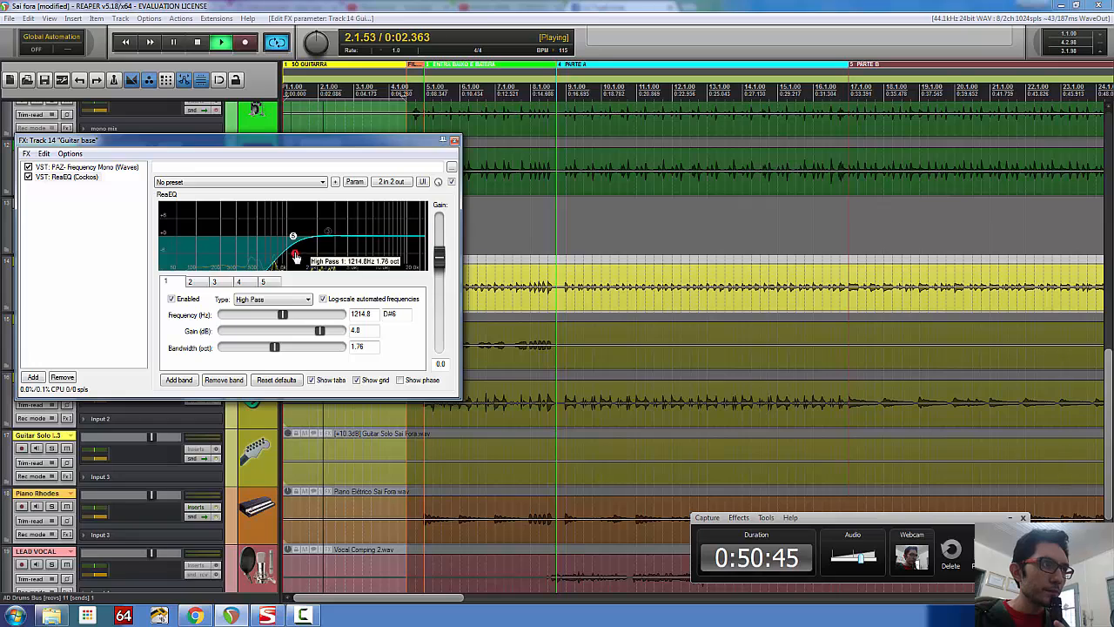
click(202, 44)
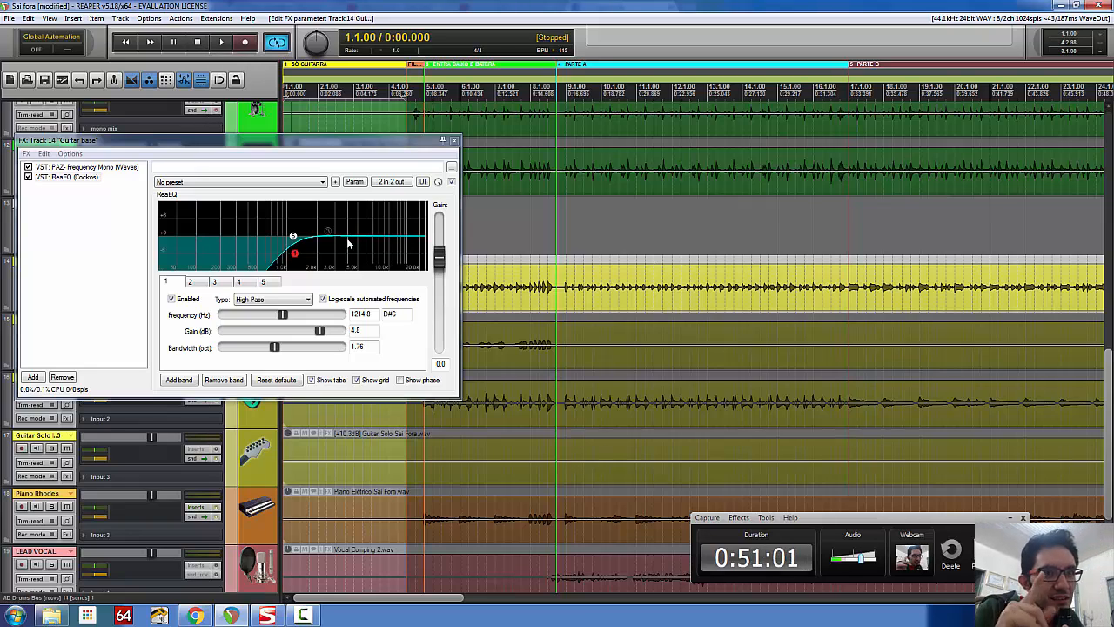
- Briefly audition the high-passed guitar, and move the FX window below the Guitar base track
click(218, 44)
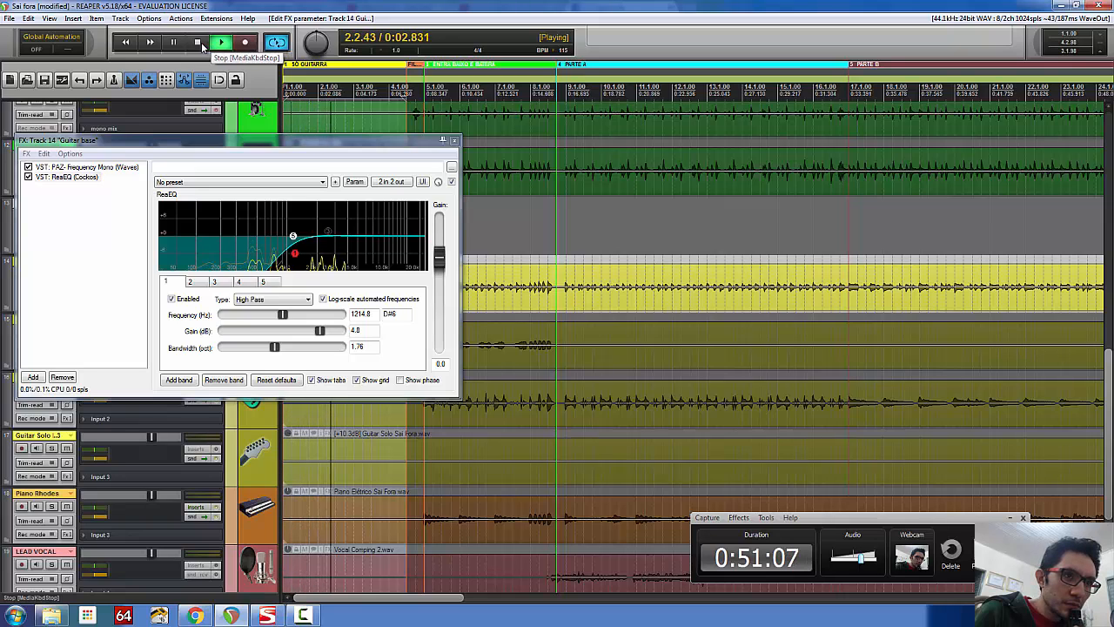
click(199, 43)
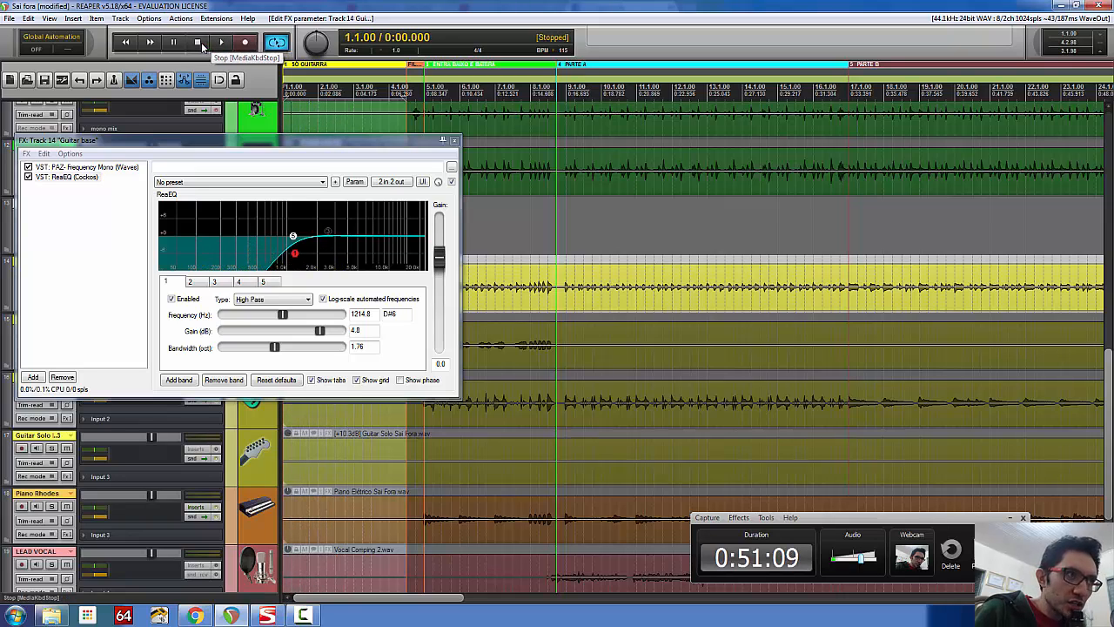
drag(250, 143, 437, 363)
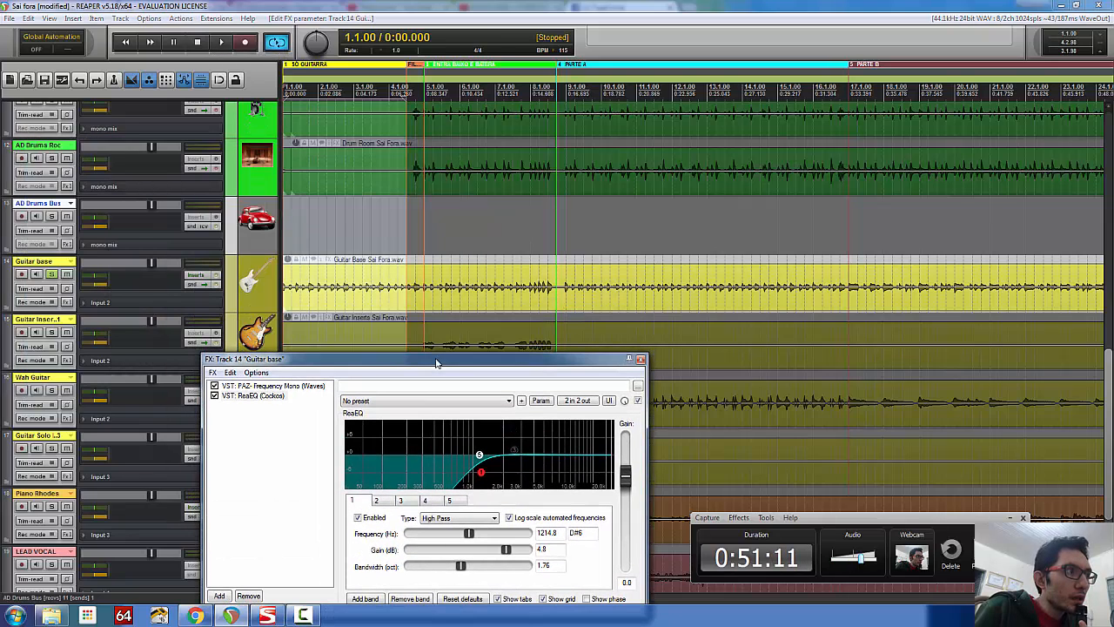
- Toggle ReaEQ off and on during playback to compare the sound, stop playback and unsolo the Guitar base track
click(226, 44)
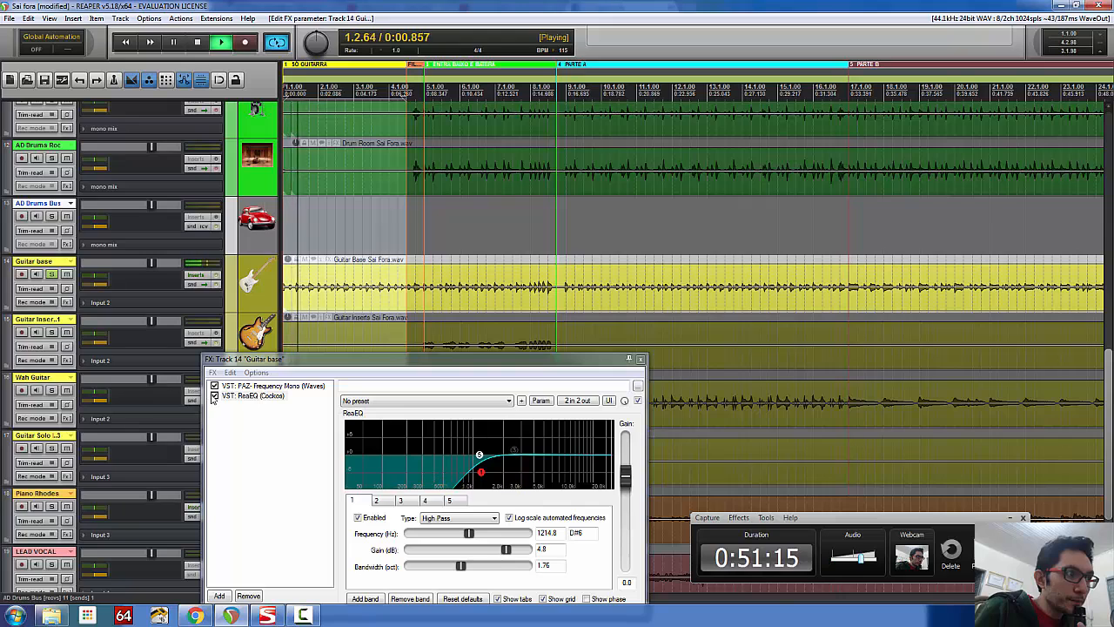
click(214, 396)
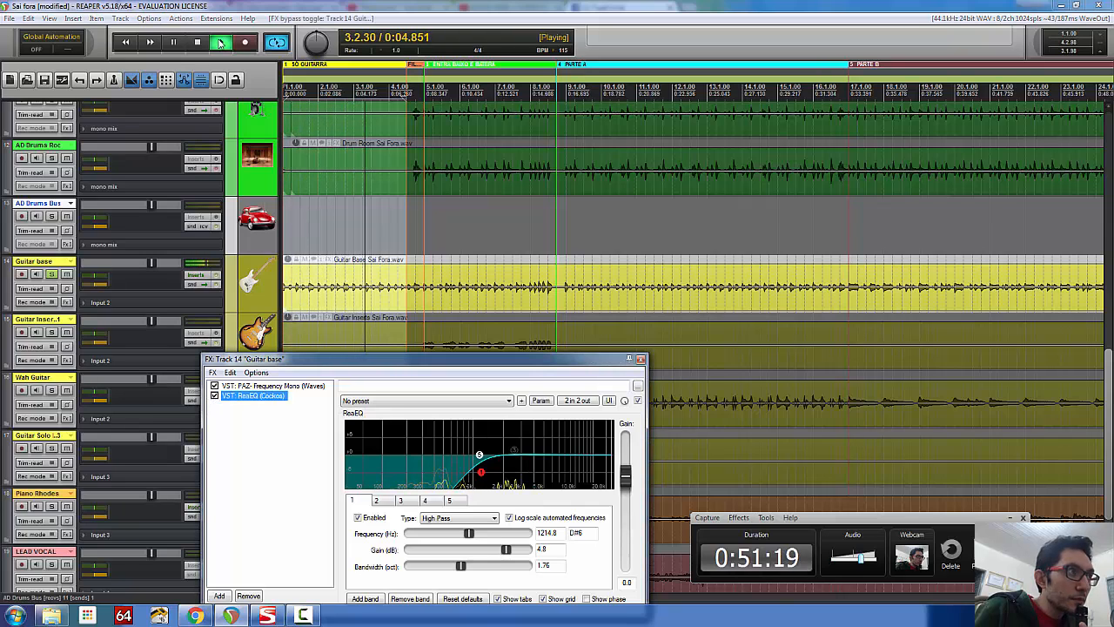
click(215, 397)
click(198, 43)
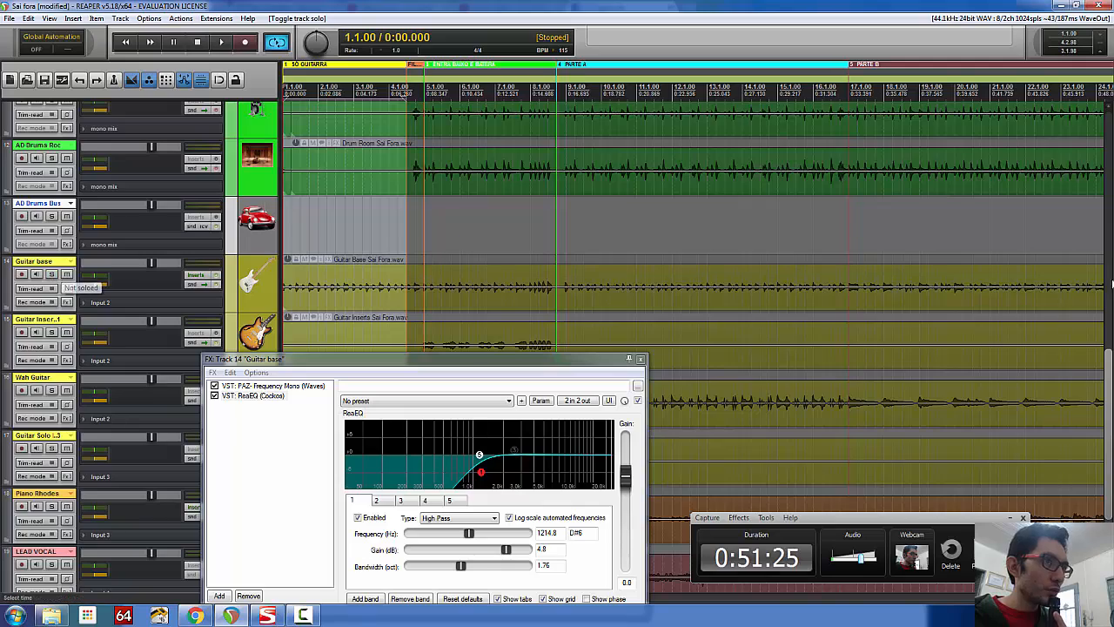
- Clear the solo on the AD Drums Kick track and play the full mix from the start with repeat off
scroll(547, 295, up, 5)
scroll(547, 294, up, 3)
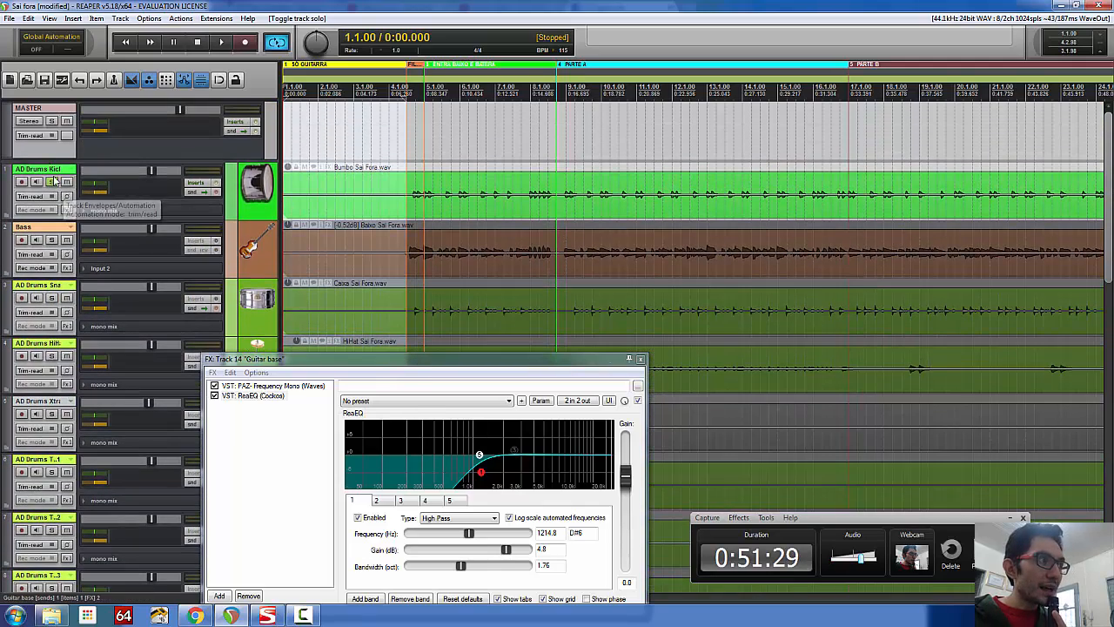
click(53, 183)
drag(1109, 202, 1112, 396)
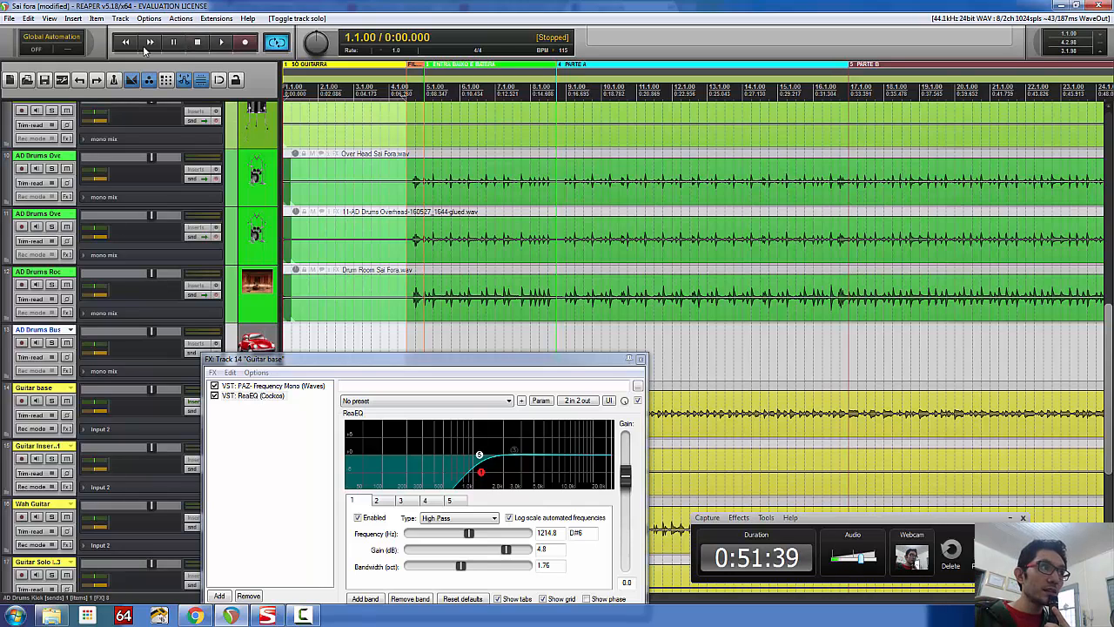
click(222, 44)
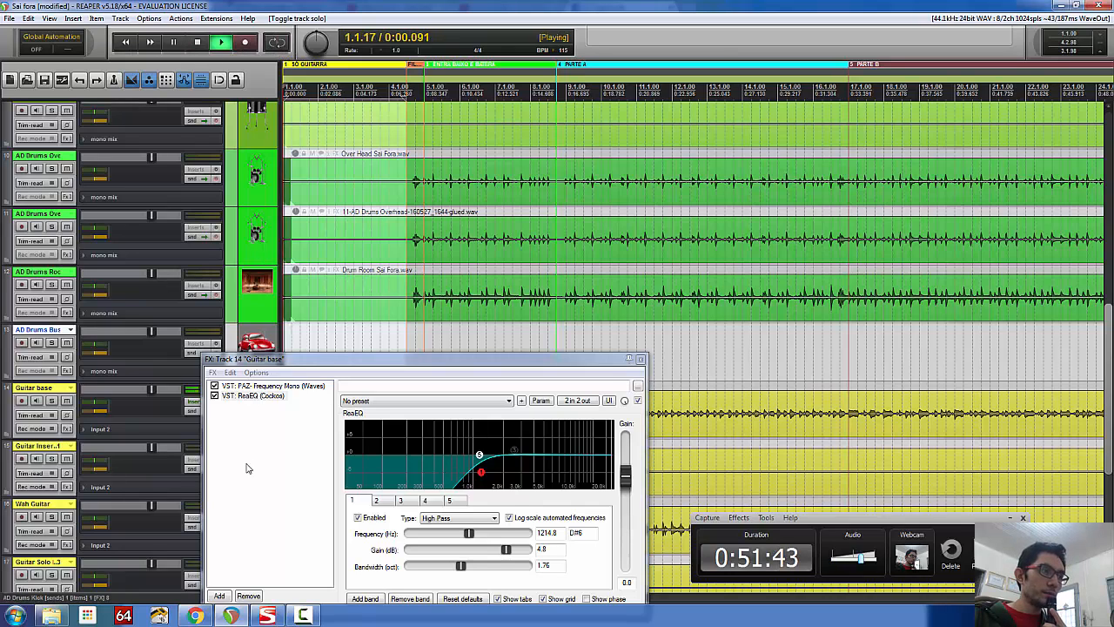
- Toggle ReaEQ on the Guitar base track during full-mix playback to compare the sound, and stop playback
click(214, 397)
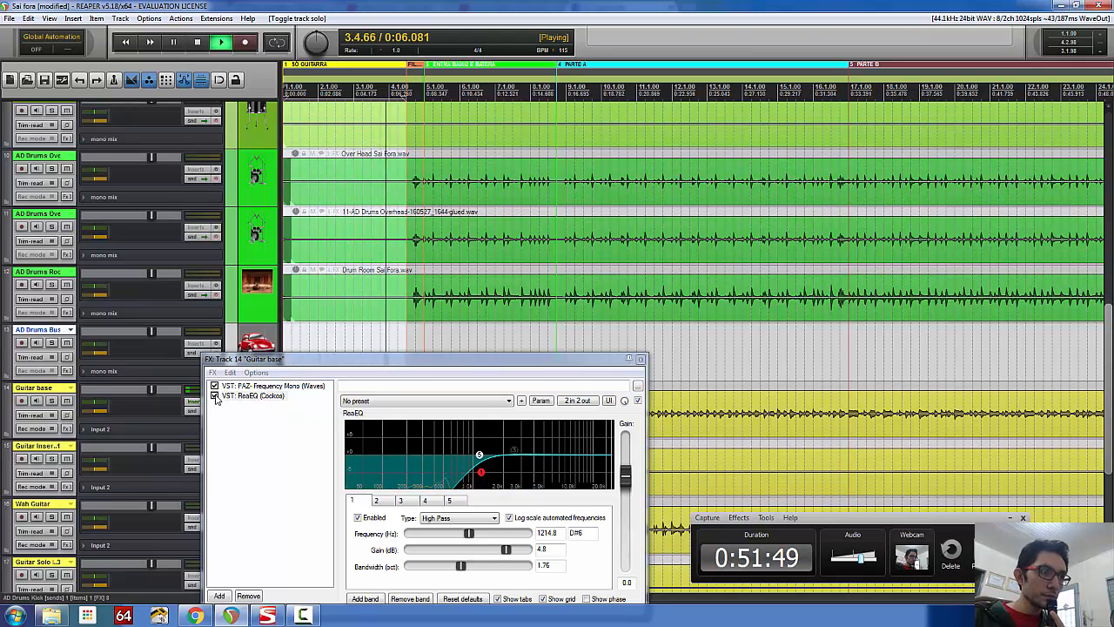
click(214, 396)
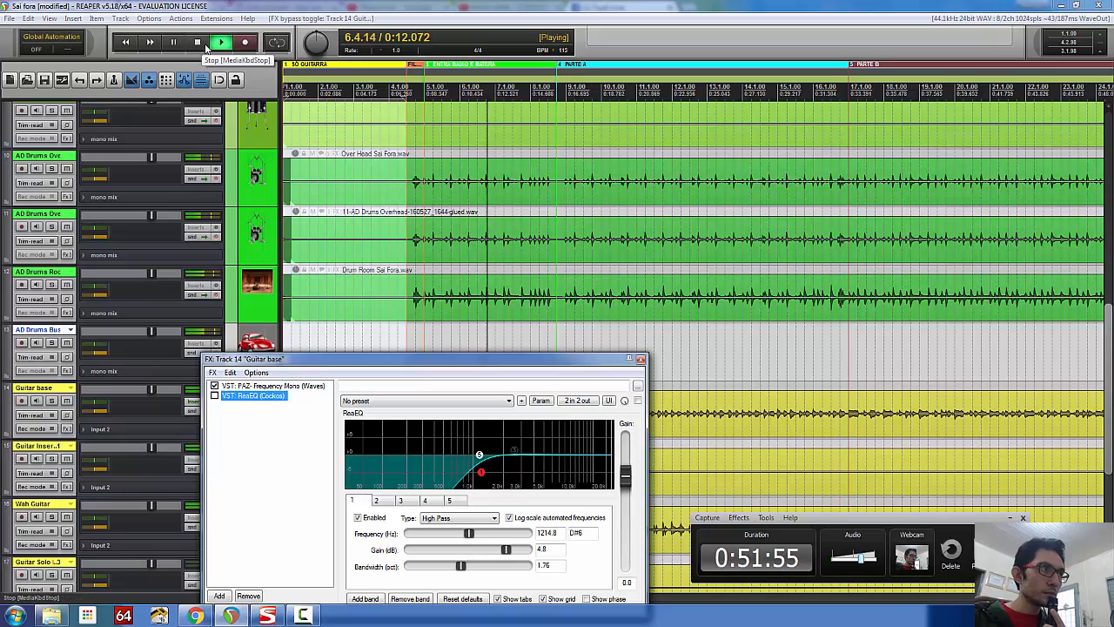
click(207, 48)
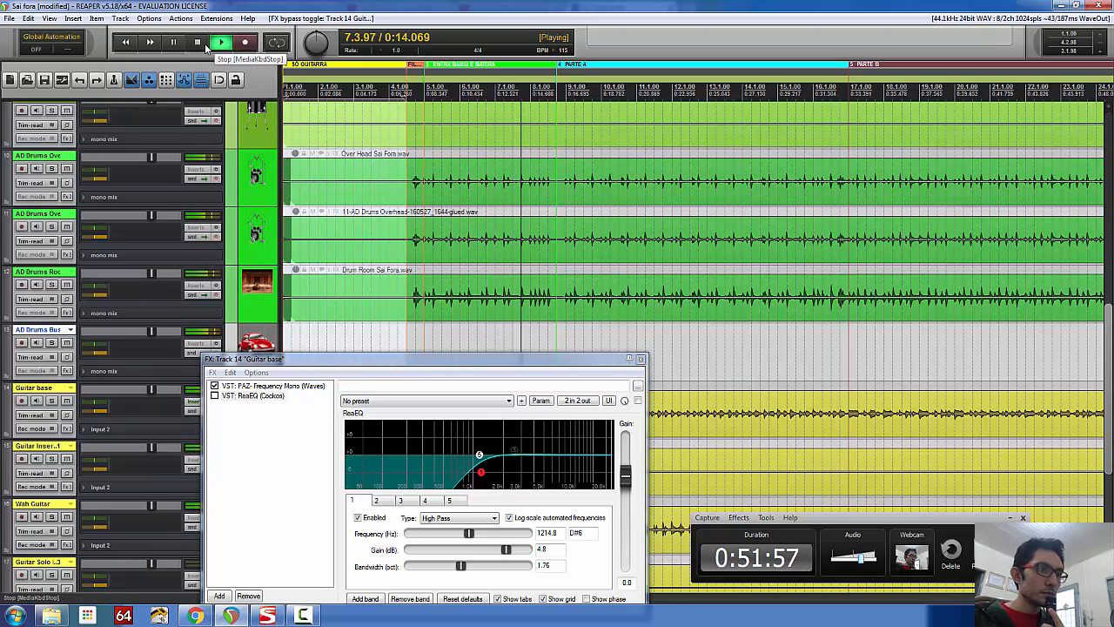
click(206, 46)
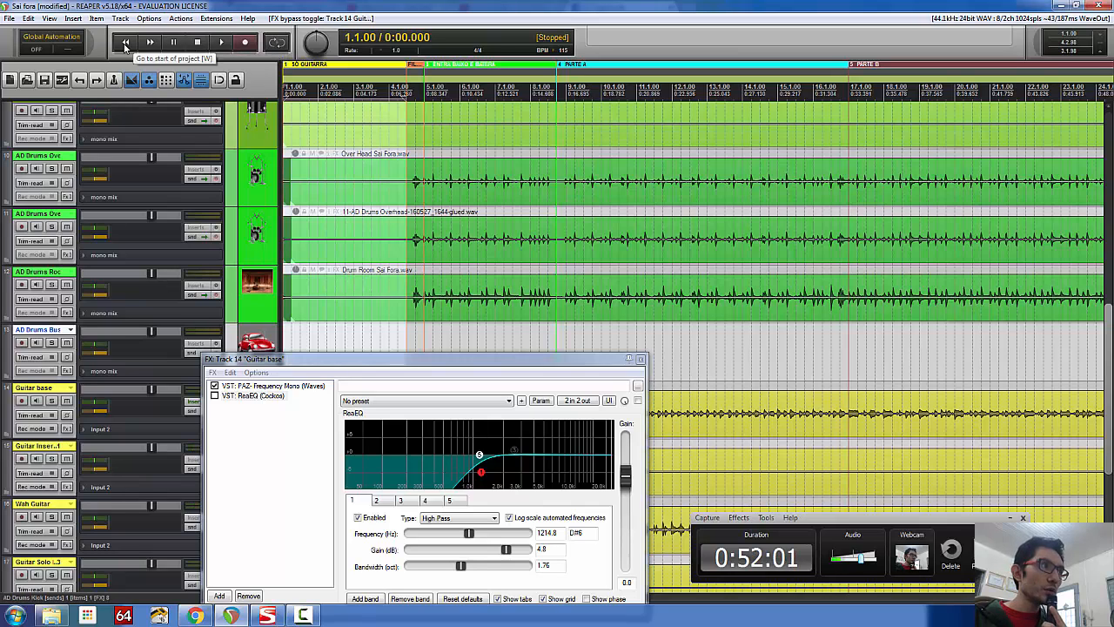
- Replay the full mix from the start, switching ReaEQ on and back off for comparison, and stop playback
click(220, 43)
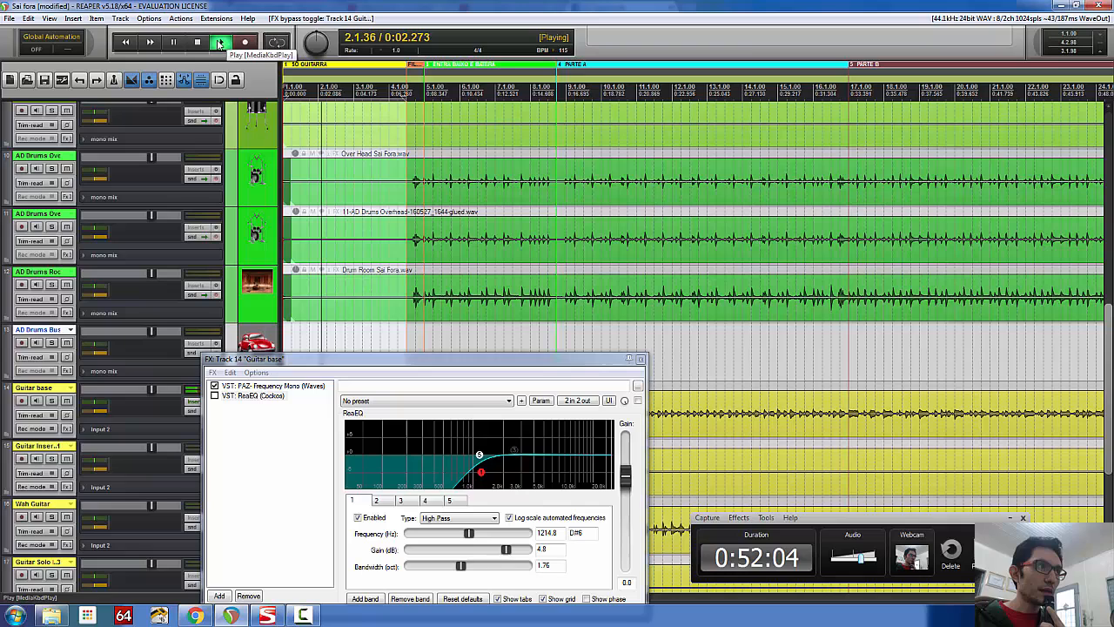
click(214, 396)
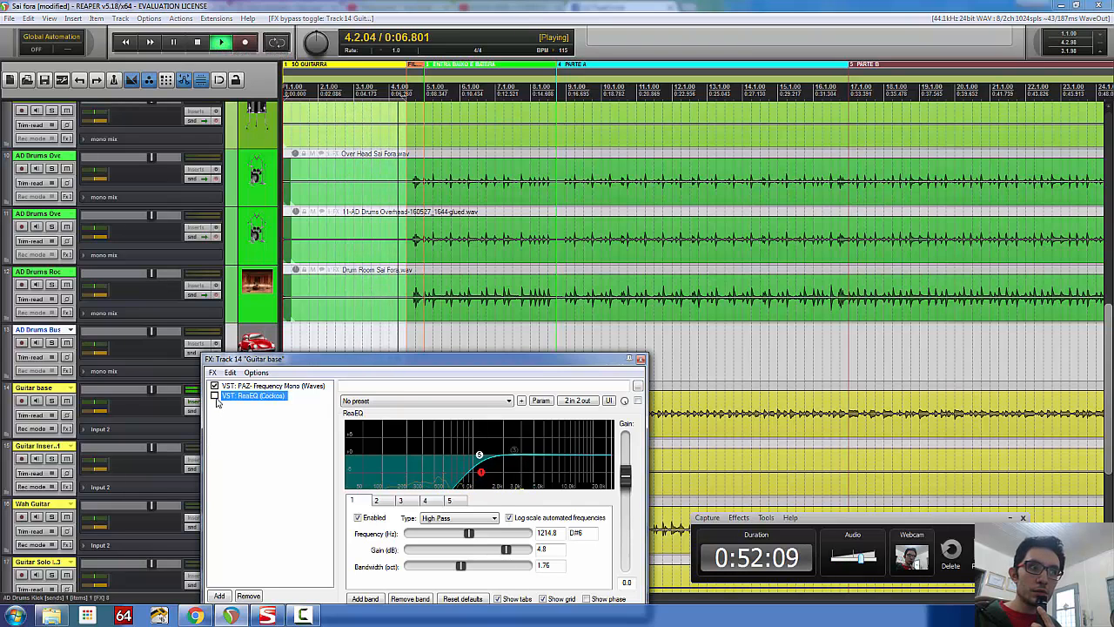
click(214, 396)
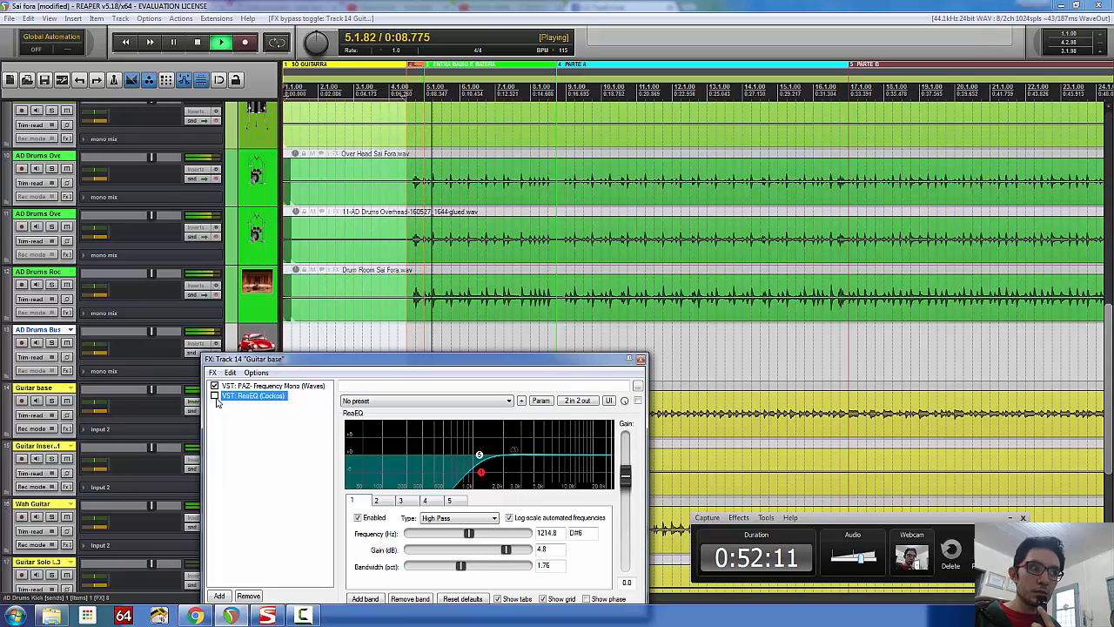
click(201, 44)
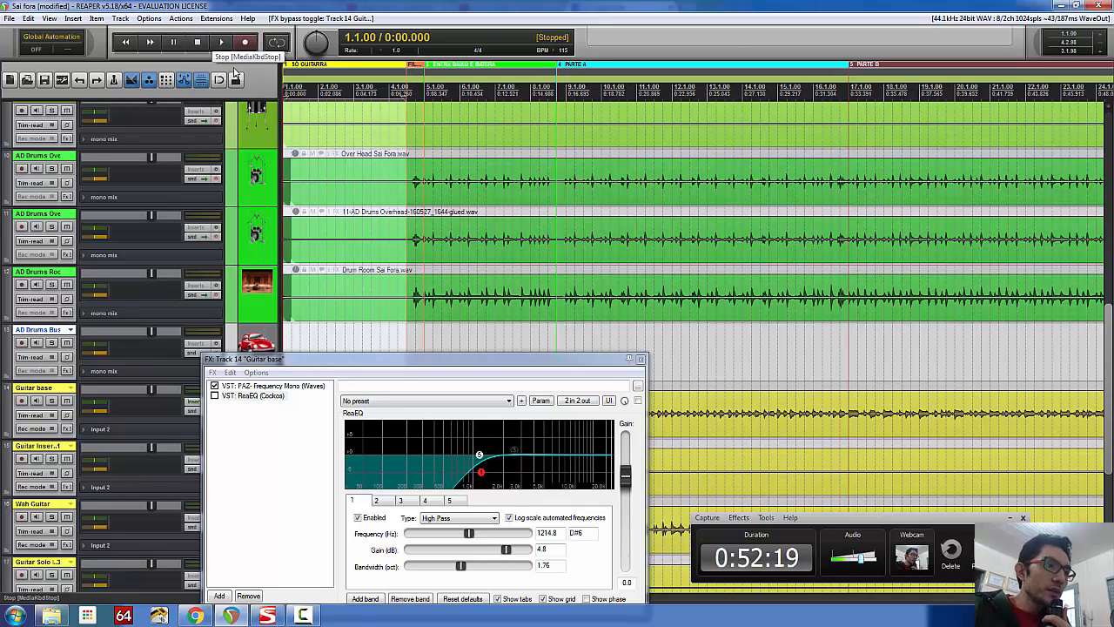
- Play the selection with repeat on, and set the band 1 high pass to about 516.5 Hz and 1.55 oct bandwidth
drag(479, 472, 451, 473)
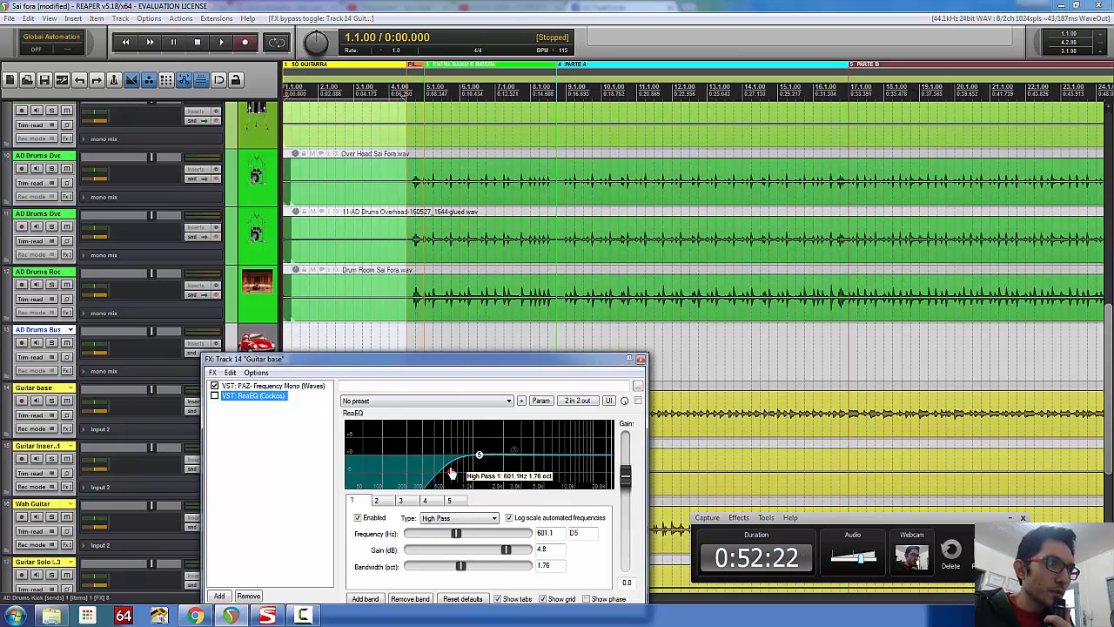
click(276, 42)
click(221, 42)
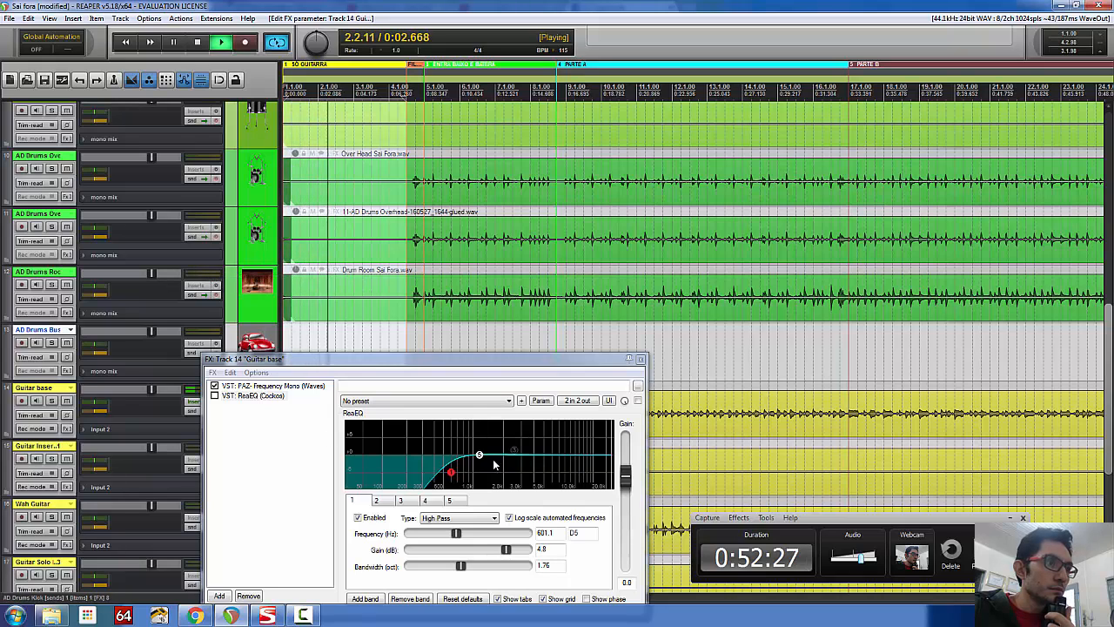
drag(451, 472, 445, 477)
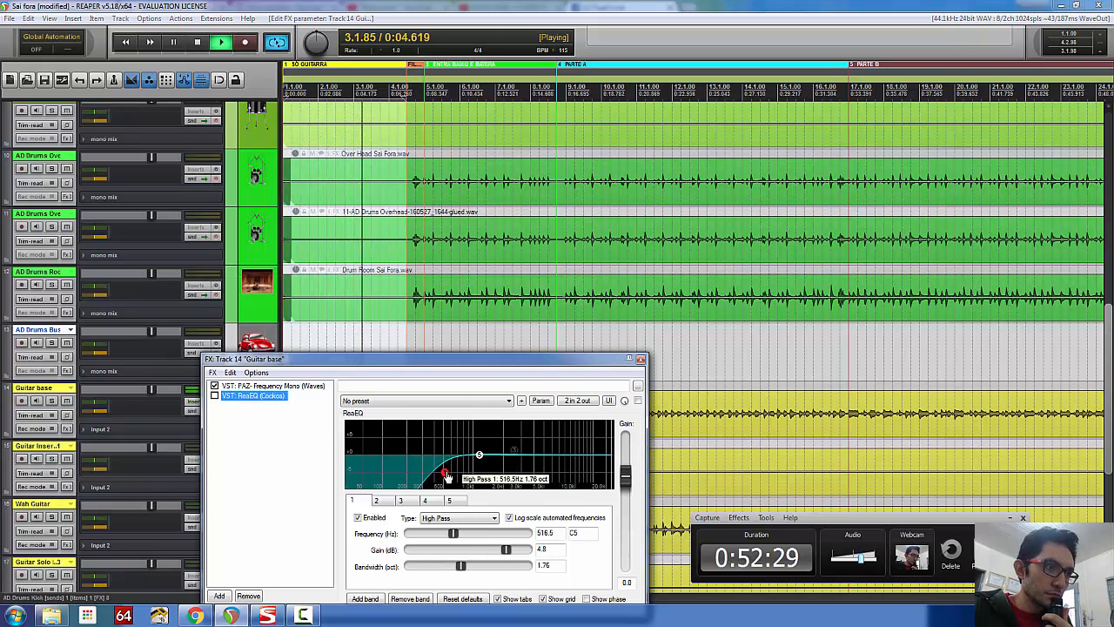
drag(460, 566, 456, 570)
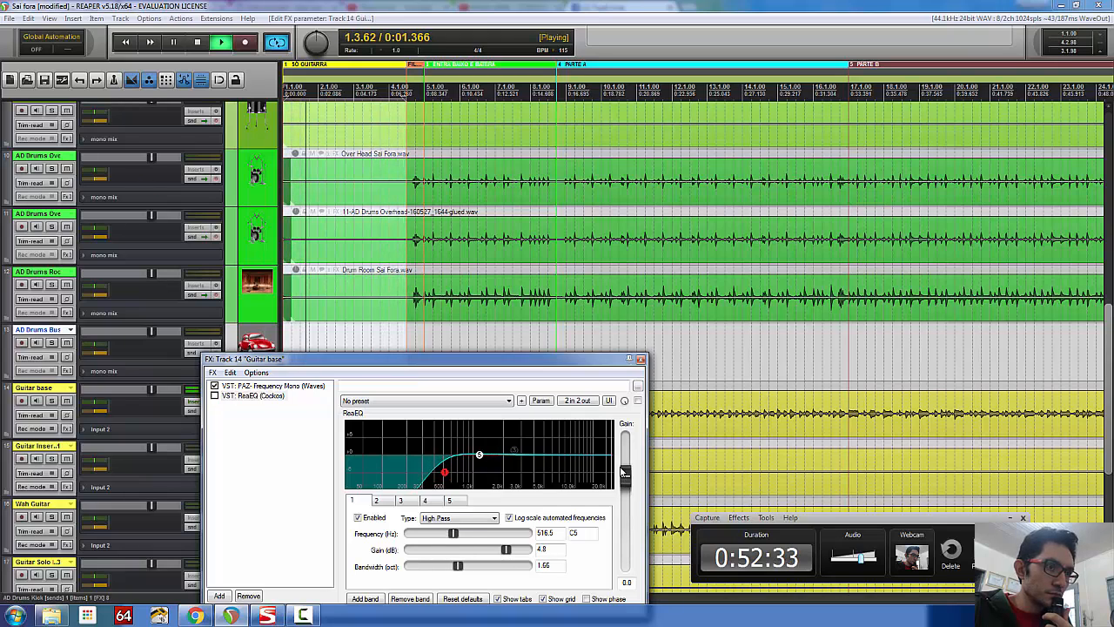
- Add a new band at the high end of the ReaEQ curve and set its type to Low Pass
right_click(590, 462)
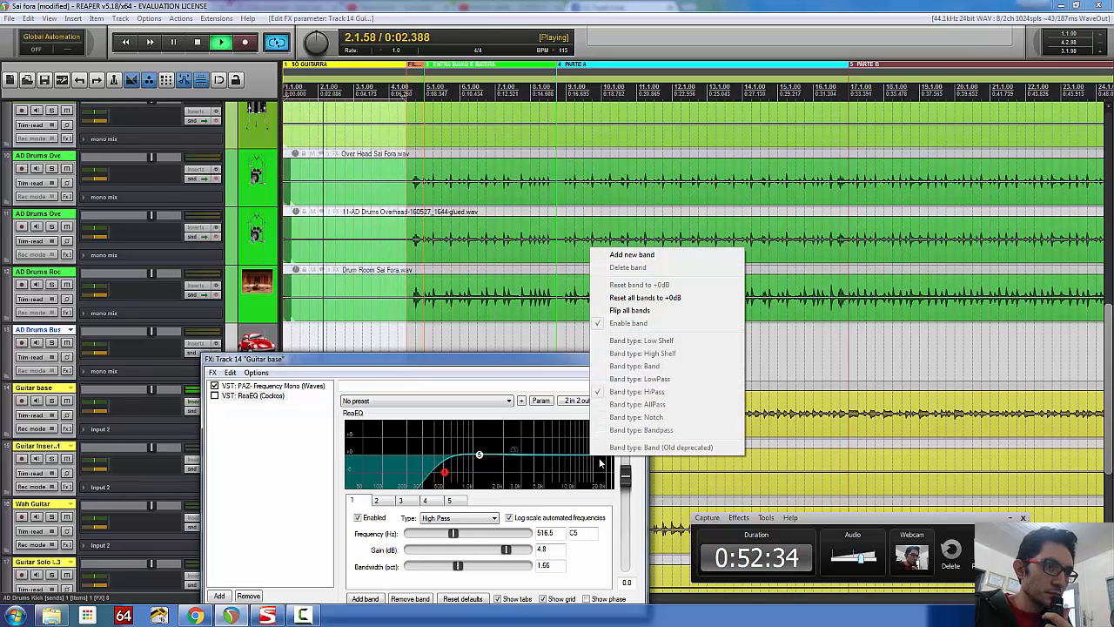
click(646, 253)
click(477, 518)
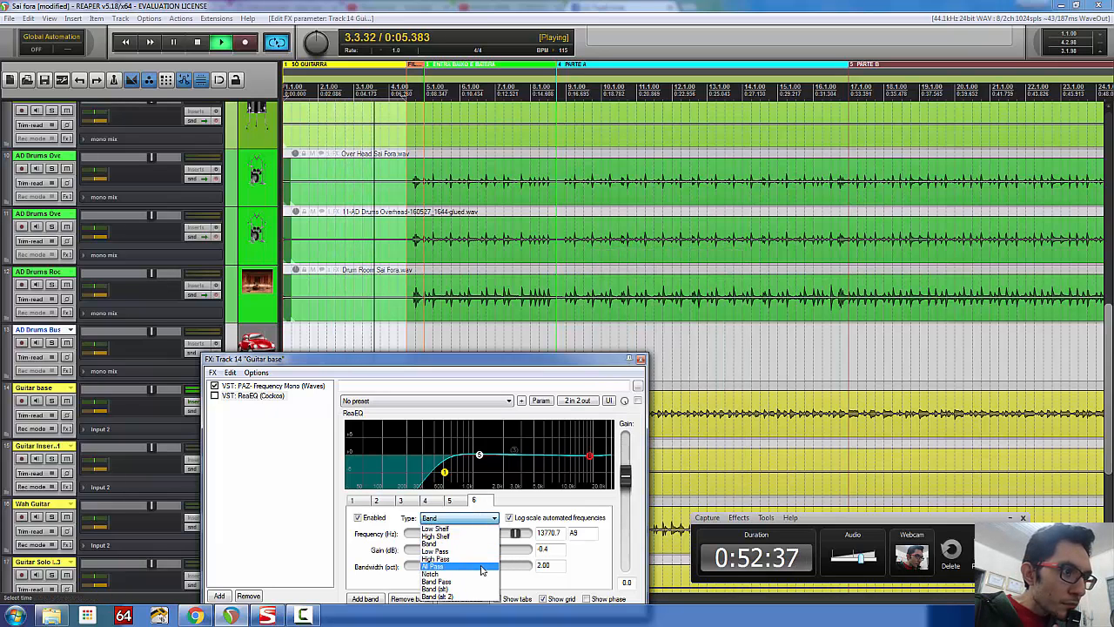
click(481, 550)
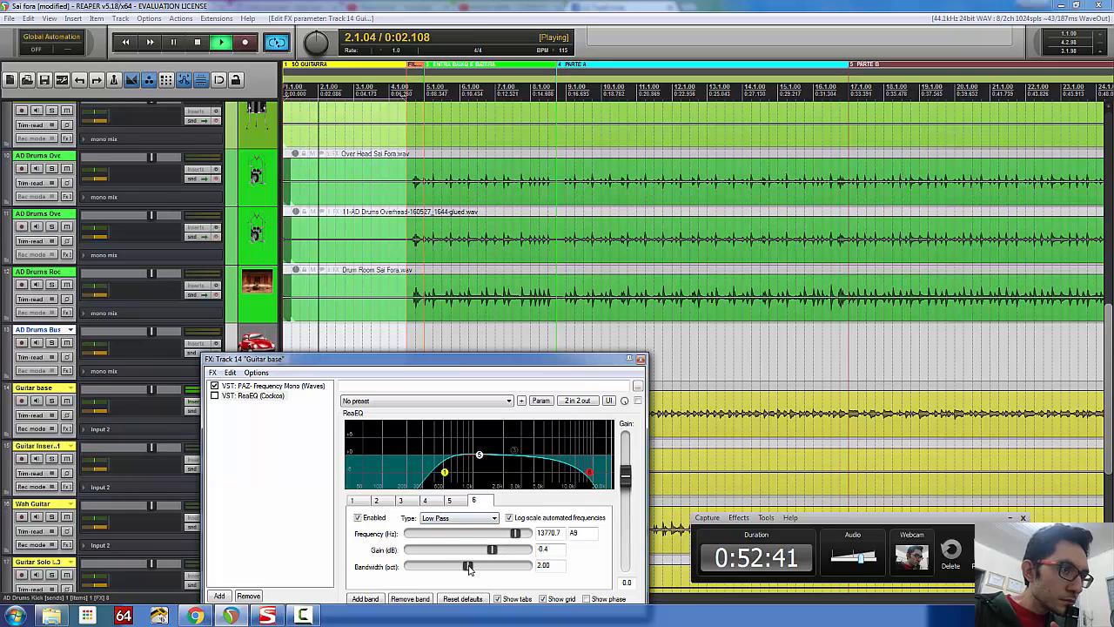
- Enable ReaEQ and tune the band 6 low pass to about 3149 Hz with about 1.60 oct bandwidth
drag(468, 567, 443, 574)
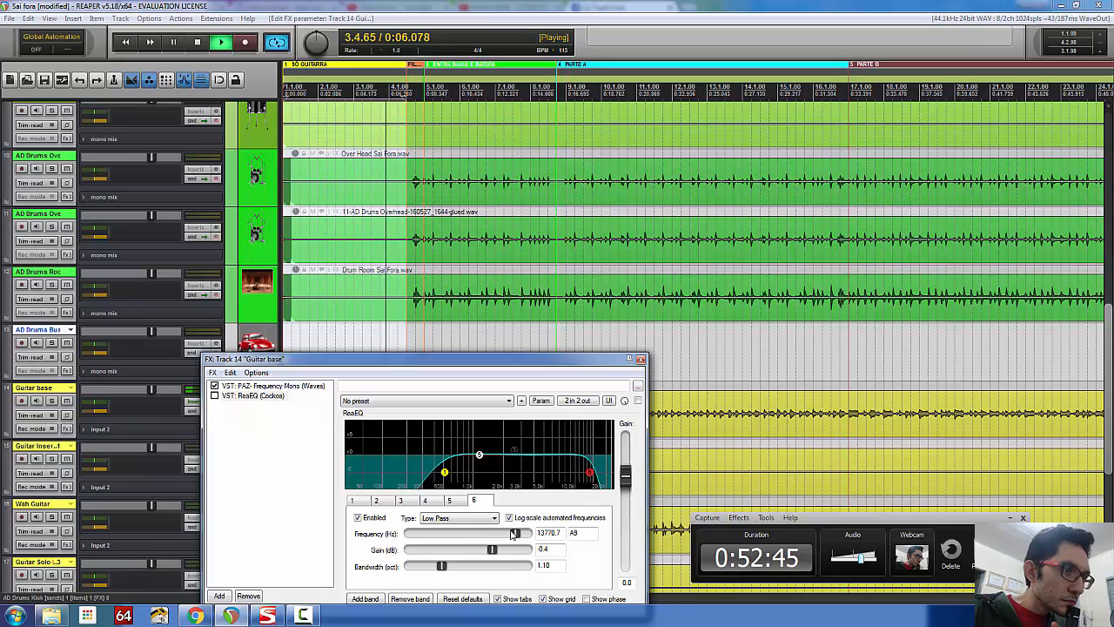
drag(513, 533, 458, 567)
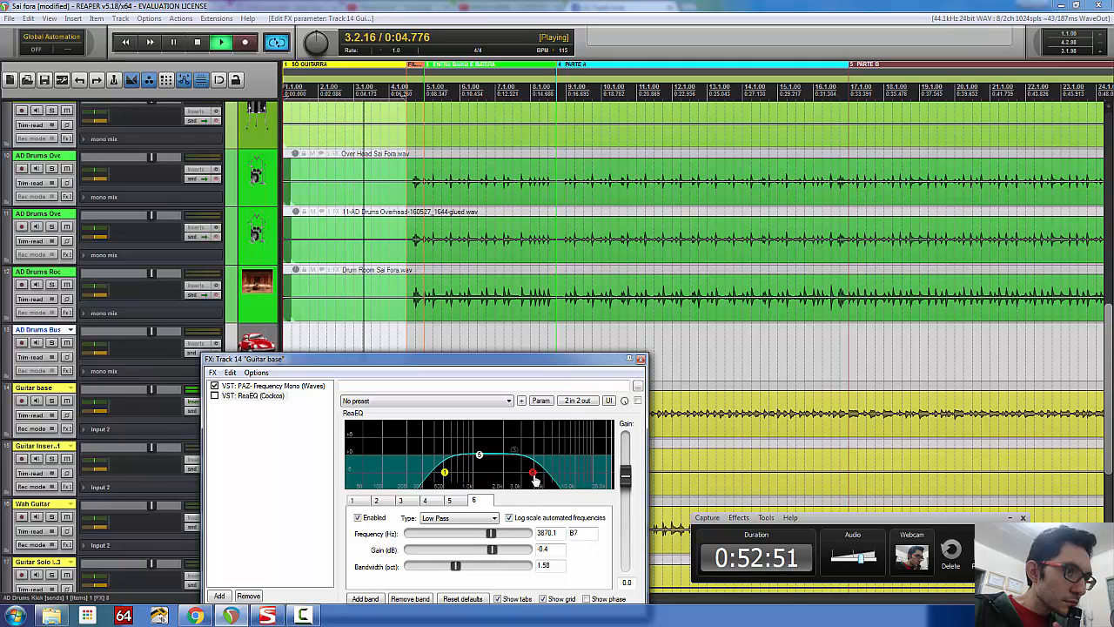
drag(535, 479, 494, 483)
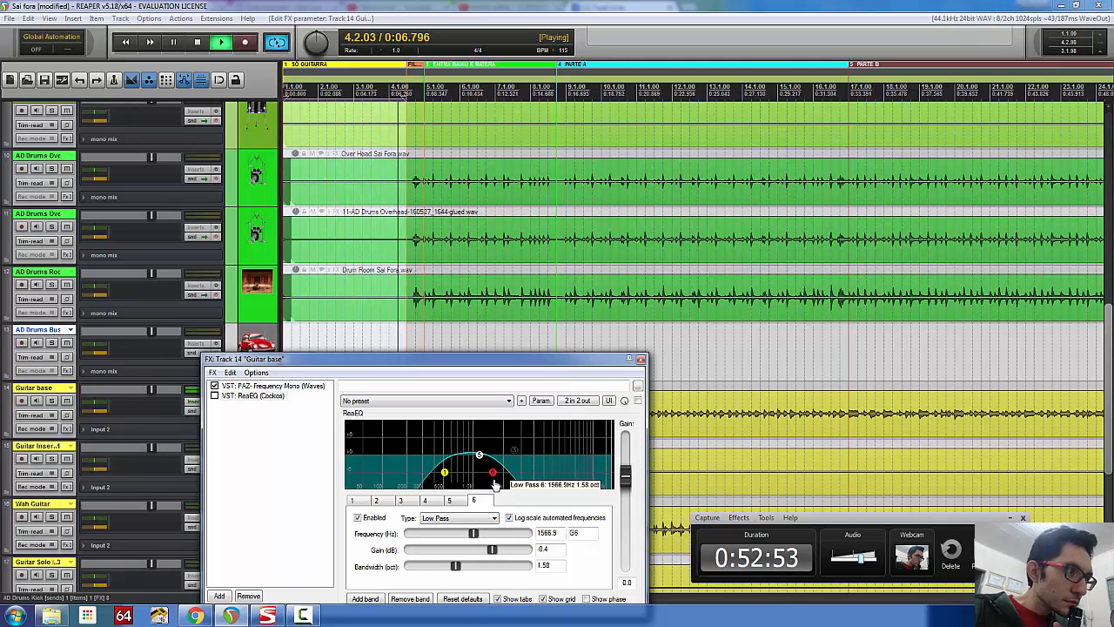
click(215, 396)
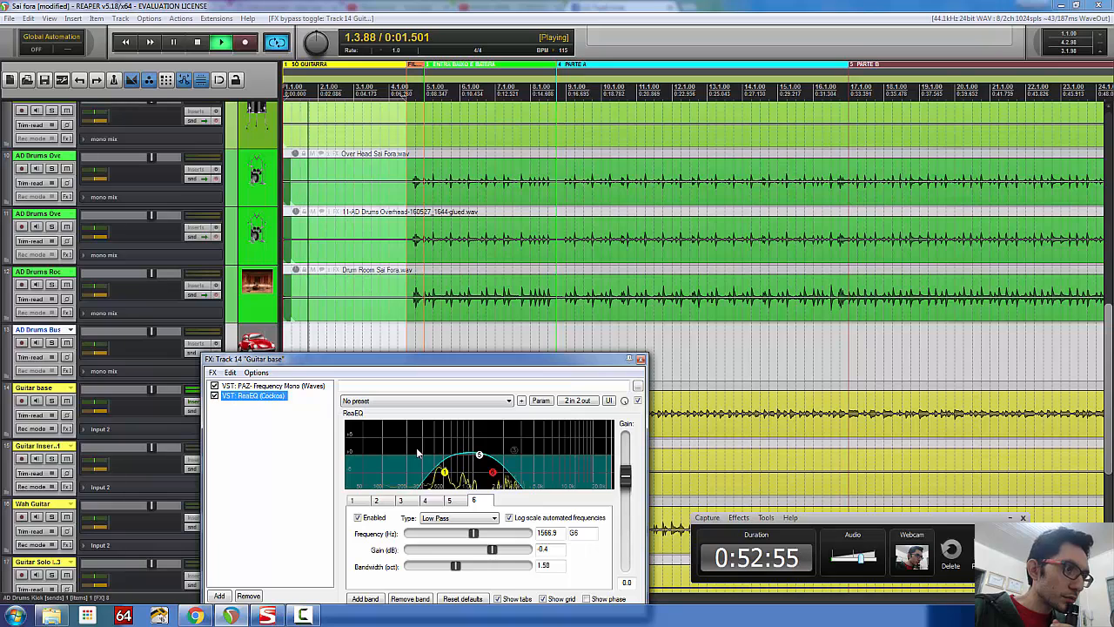
drag(457, 569, 490, 539)
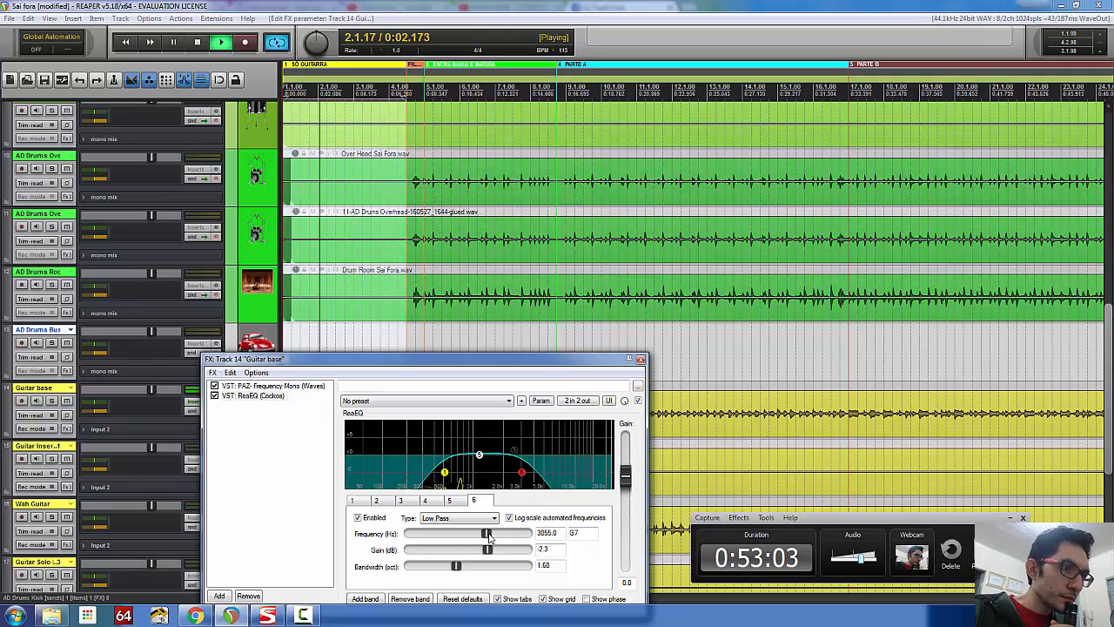
- Boost band 5 by about 11.2 dB at about 1291 Hz with 1.10 oct bandwidth, and stop playback
click(479, 455)
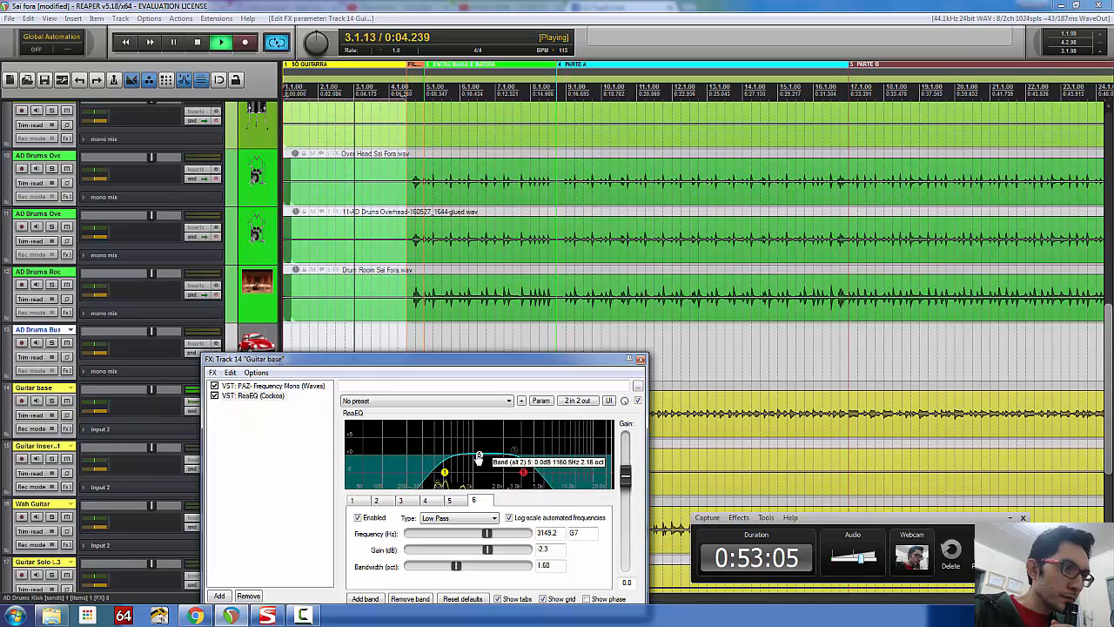
drag(480, 459, 488, 436)
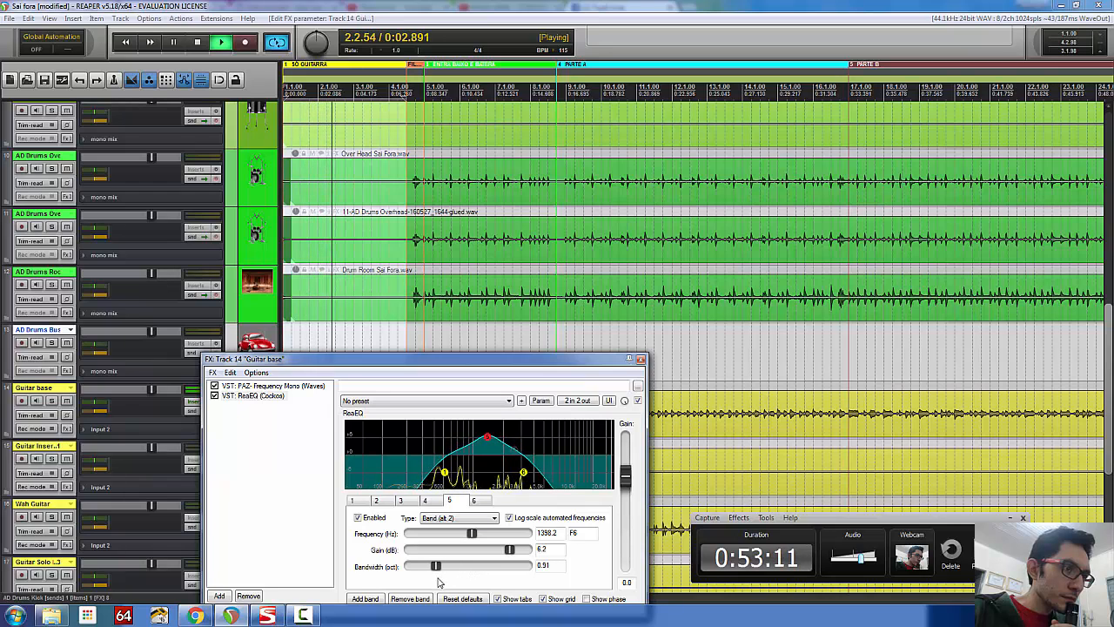
drag(436, 565, 442, 566)
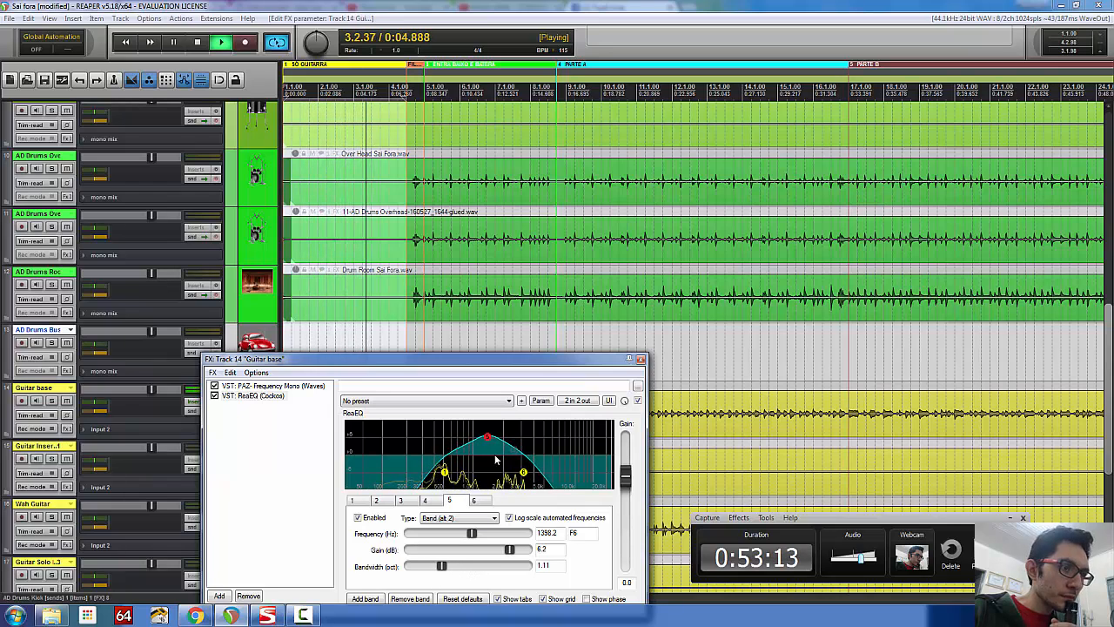
drag(488, 437, 486, 427)
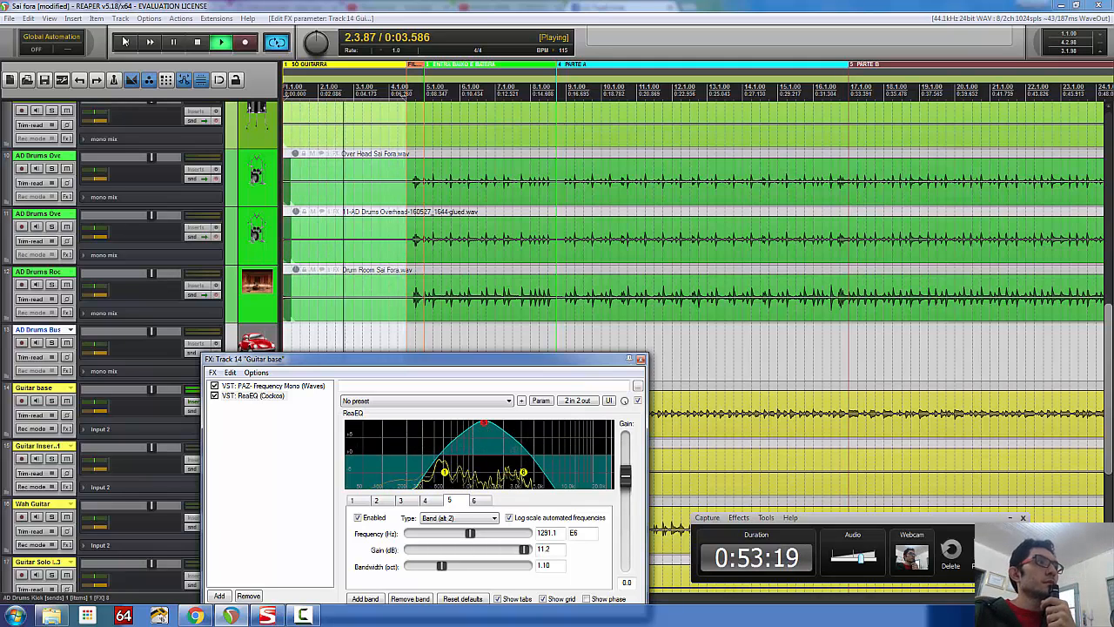
click(200, 42)
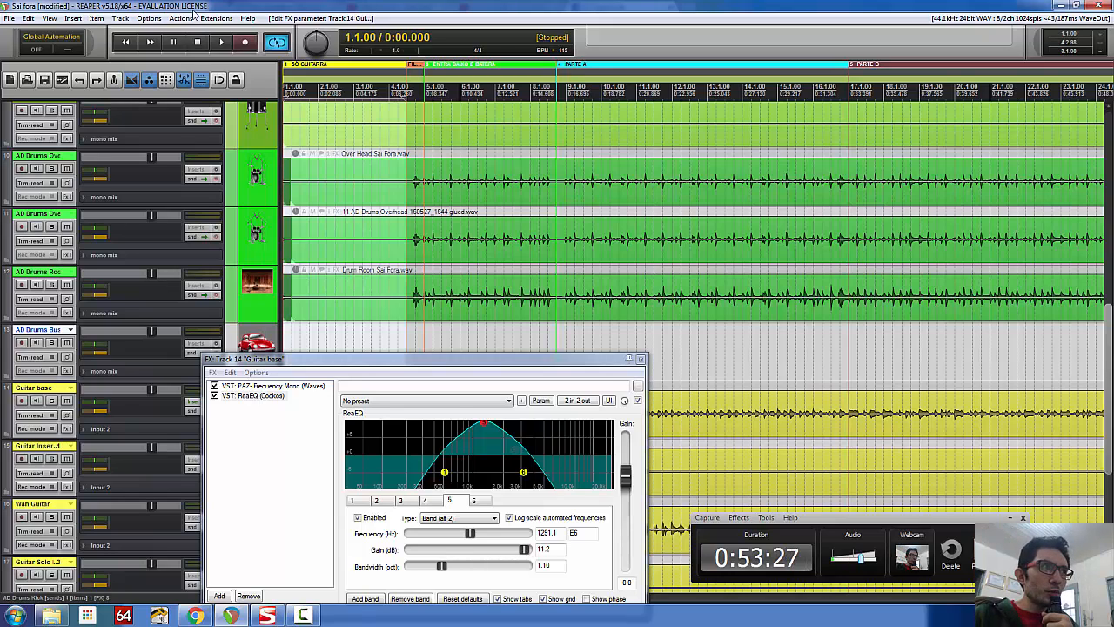
- Loop the guitar intro while toggling ReaEQ to compare the boosted mids with the dry sound, and stop playback
click(227, 41)
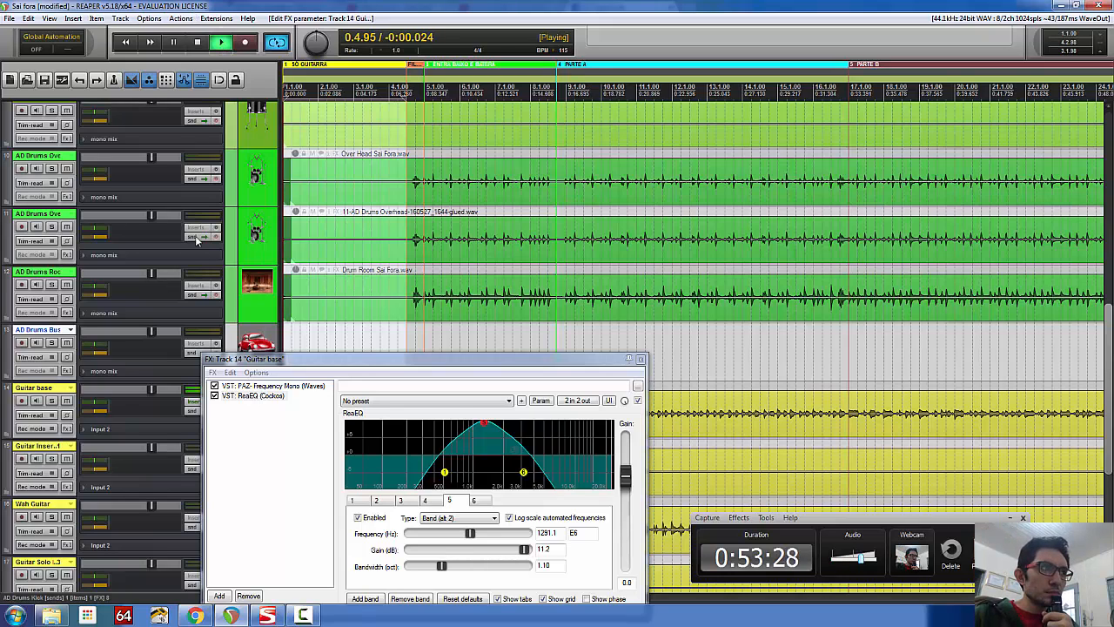
click(214, 396)
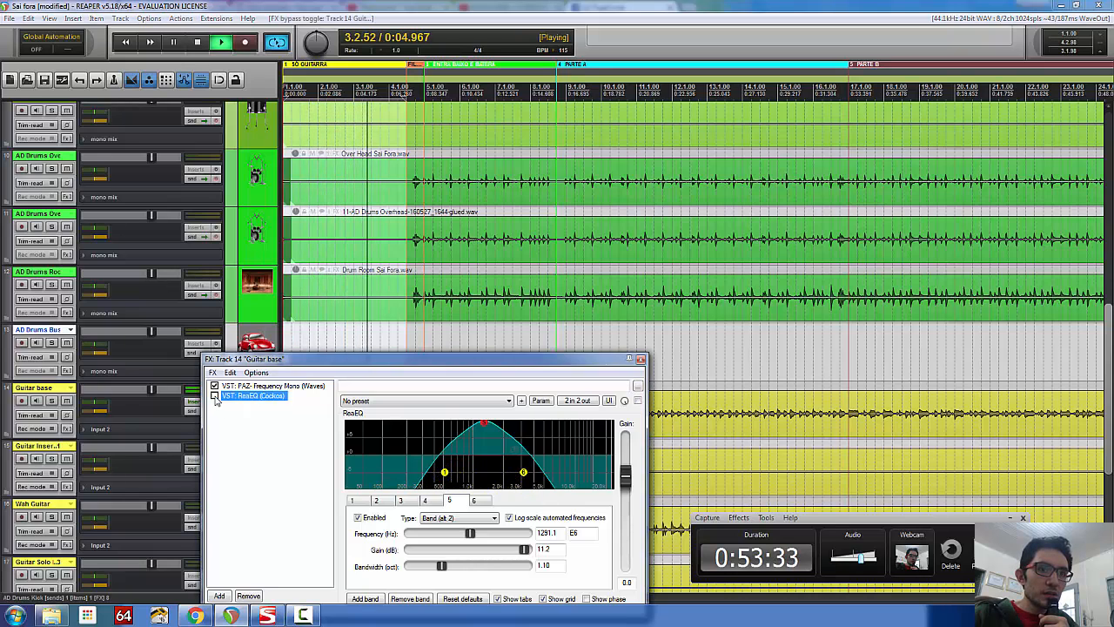
click(214, 396)
click(214, 396)
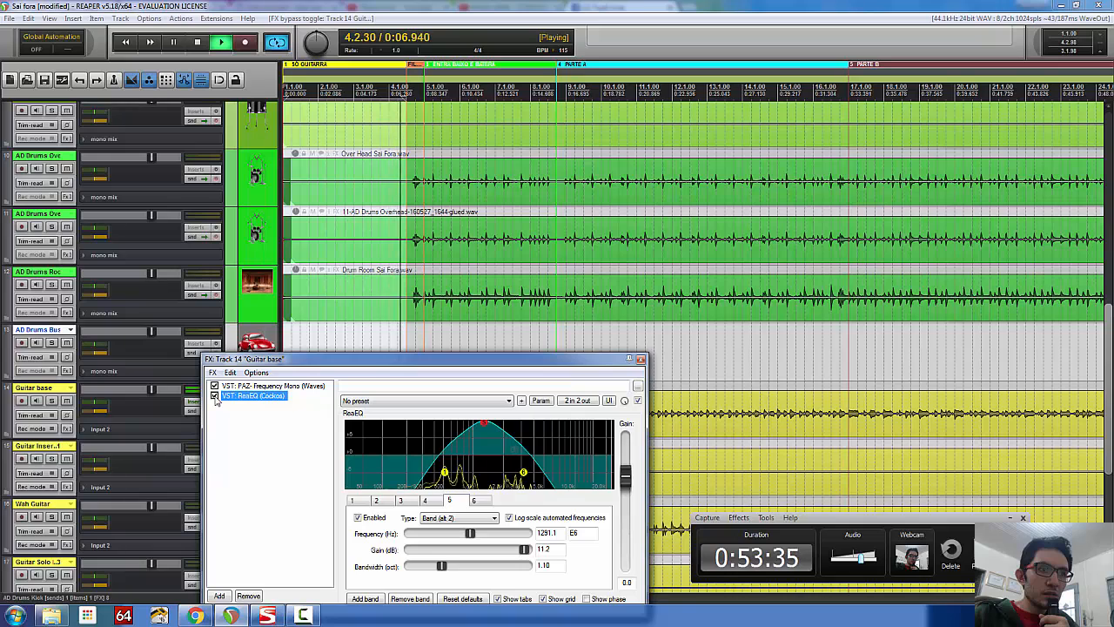
click(197, 44)
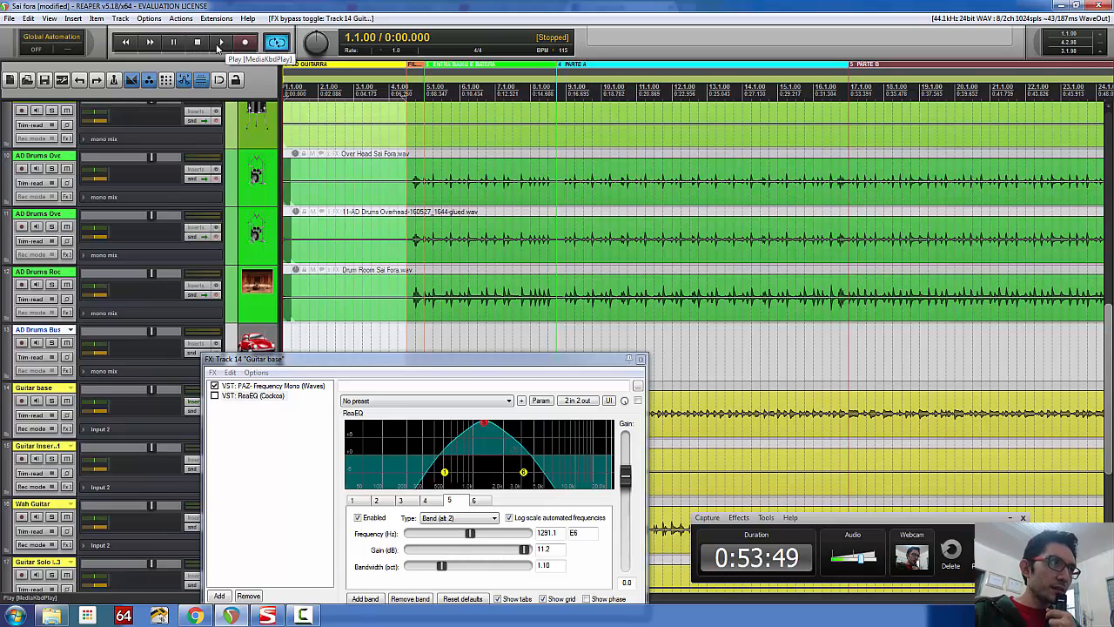
- Play the full mix with repeat off, first with ReaEQ bypassed, and replay it enabled while toggling the EQ for comparison
click(220, 43)
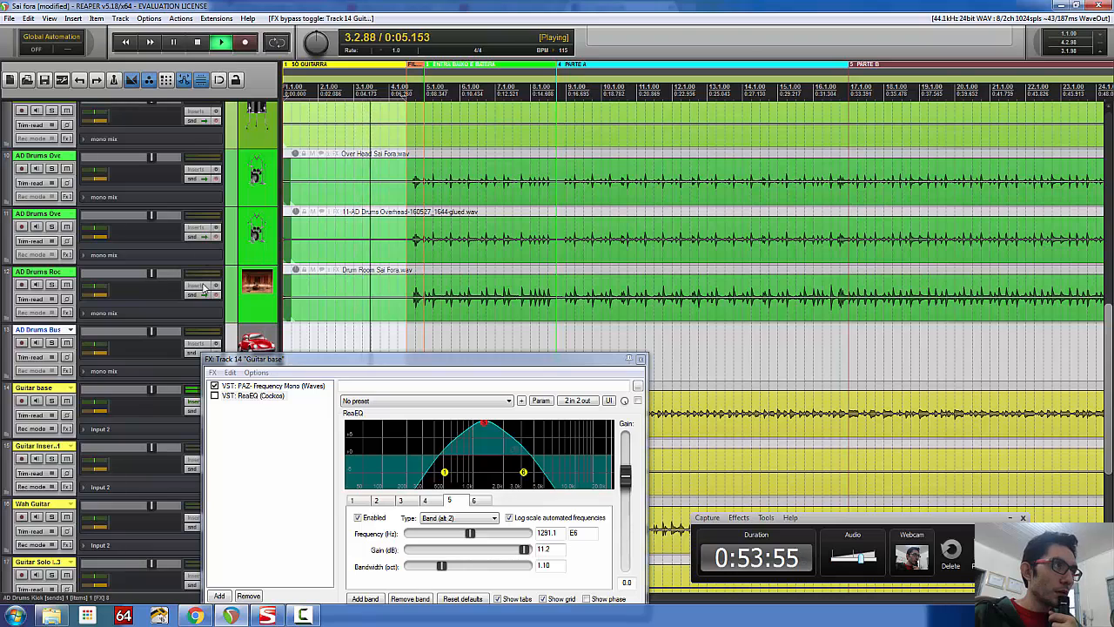
click(199, 43)
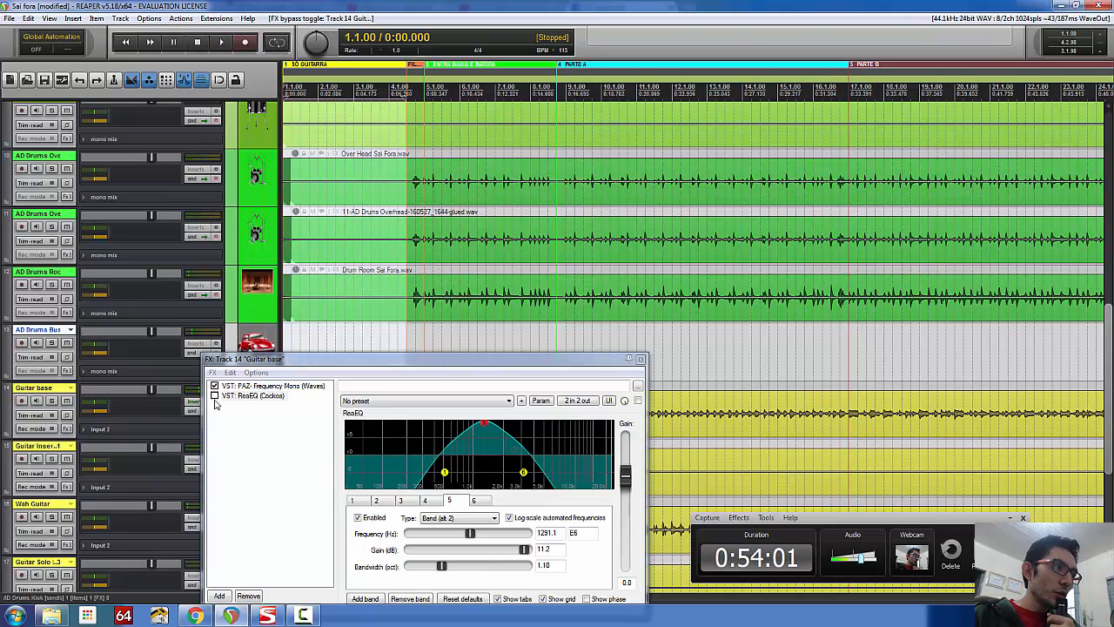
click(218, 394)
click(221, 42)
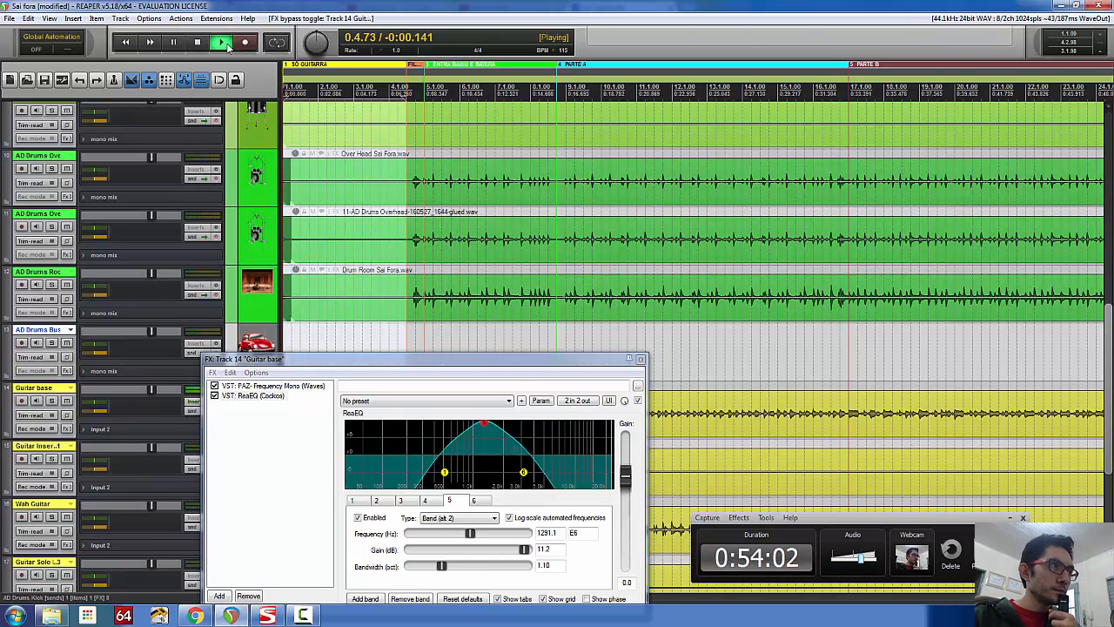
click(215, 397)
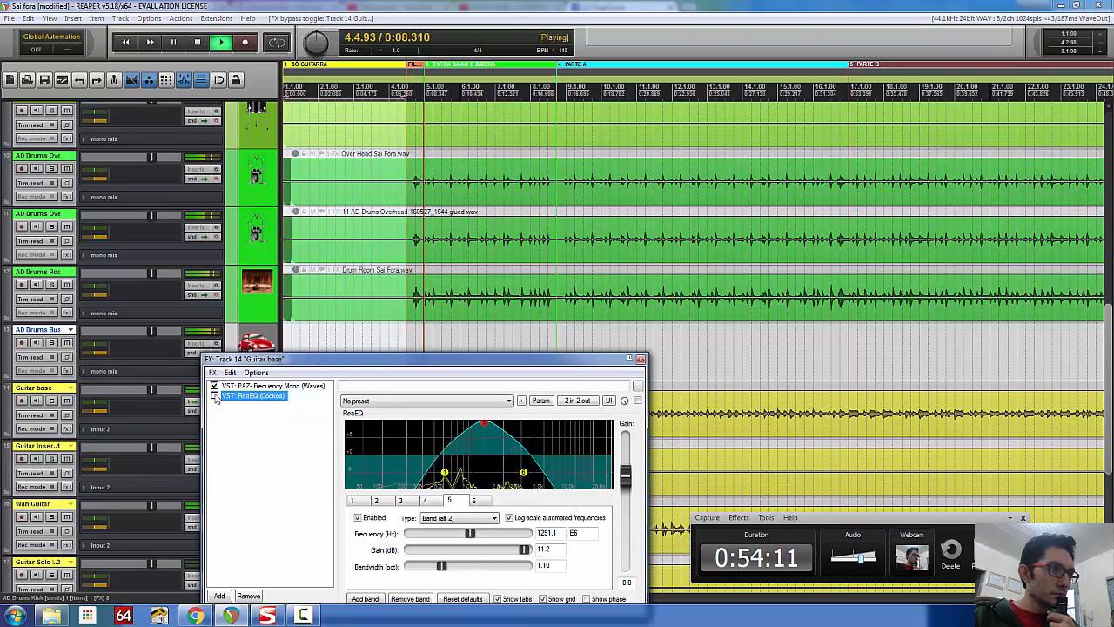
click(215, 396)
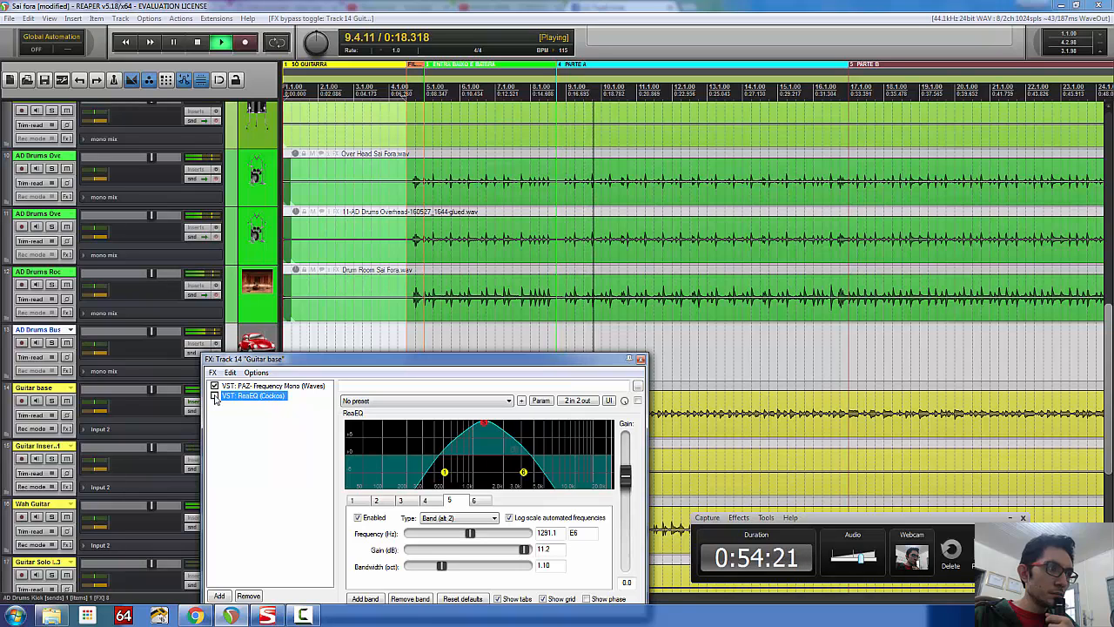
click(215, 397)
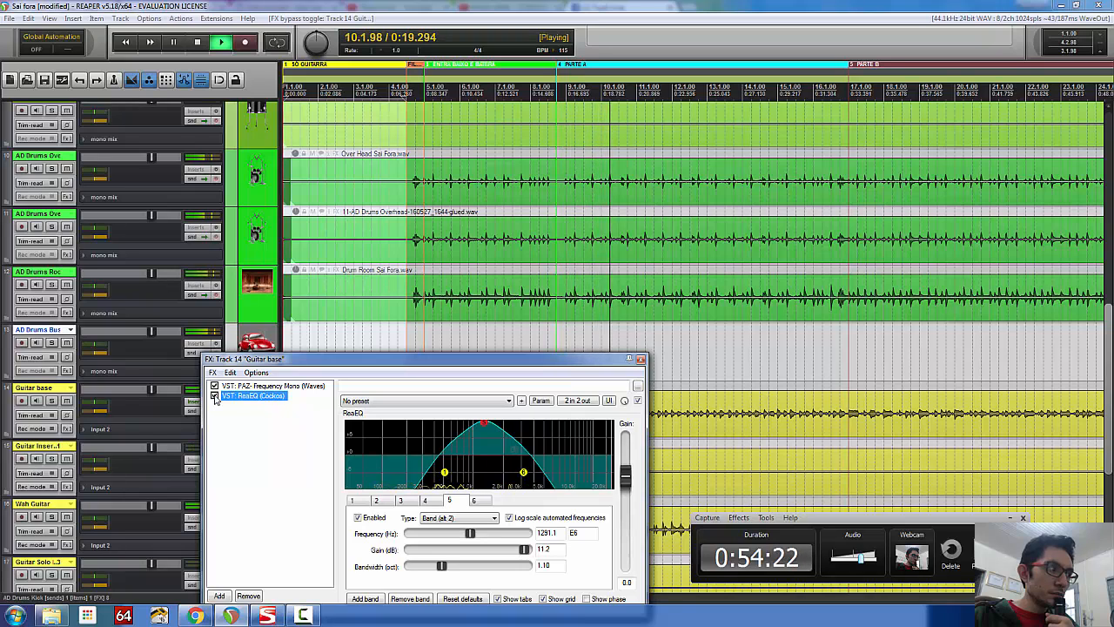
- Stop playback, remove PAZ Frequency Mono and ReaEQ from the Guitar base effects chain, and close its effects window
click(199, 43)
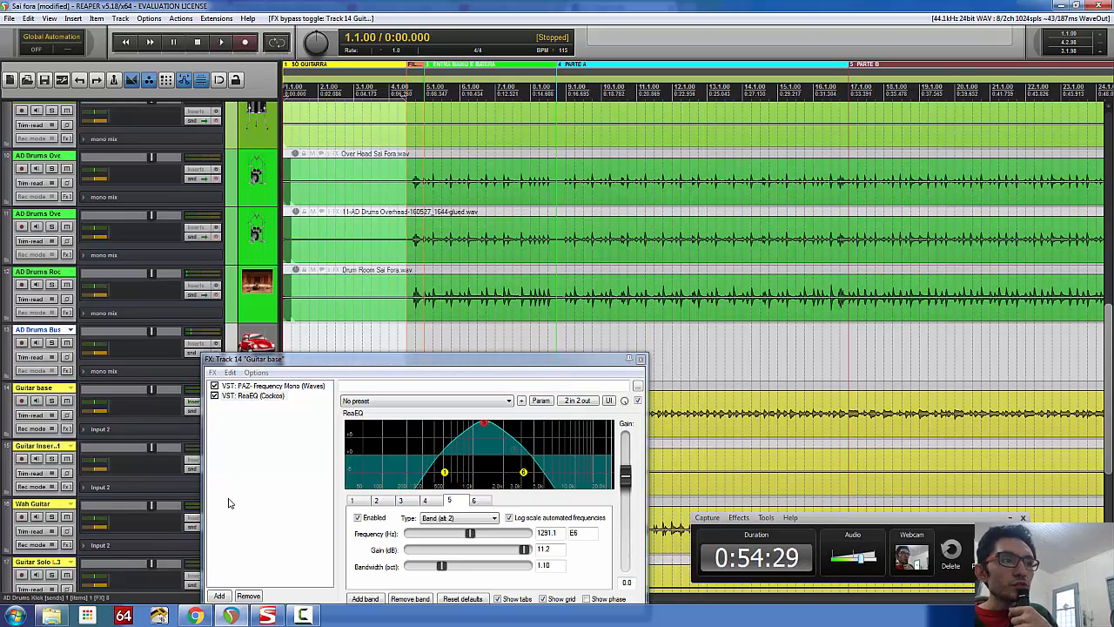
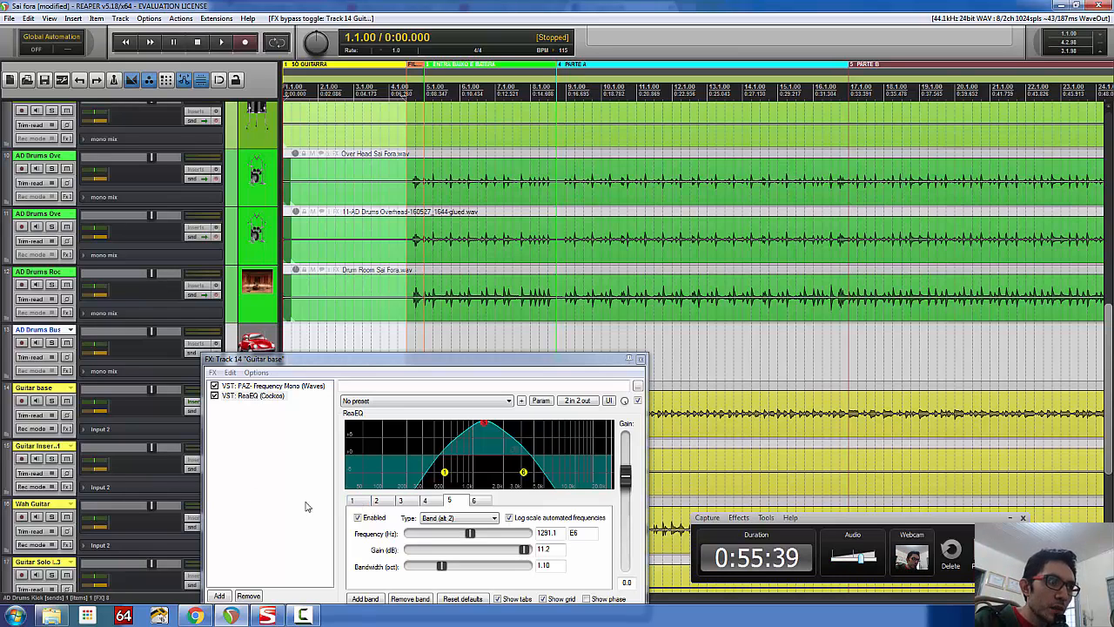
click(265, 413)
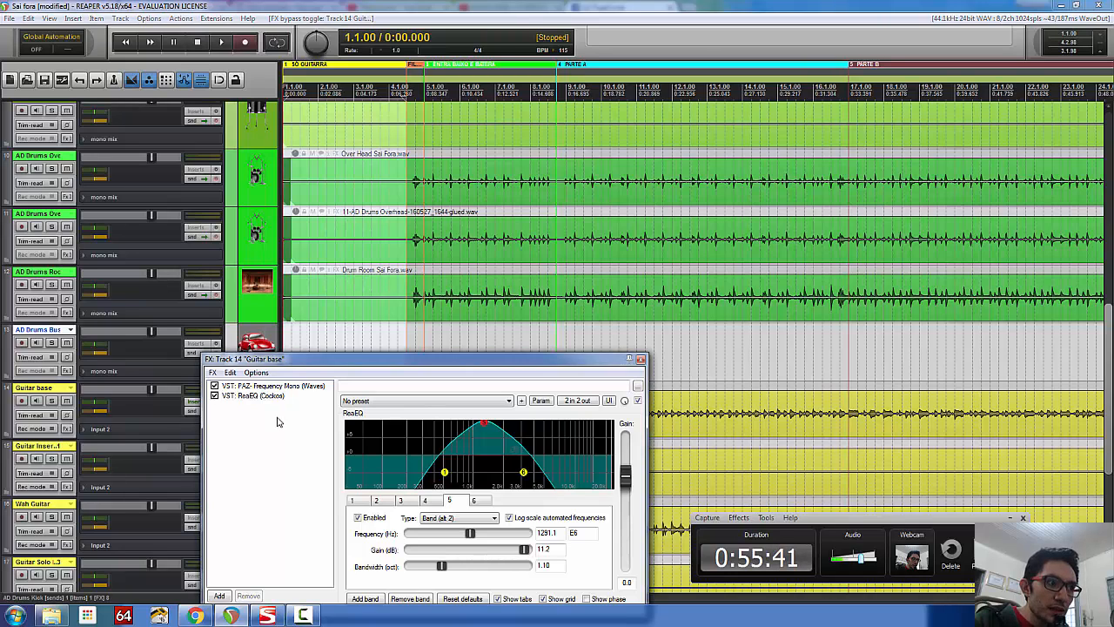
drag(276, 416, 262, 381)
key(Delete)
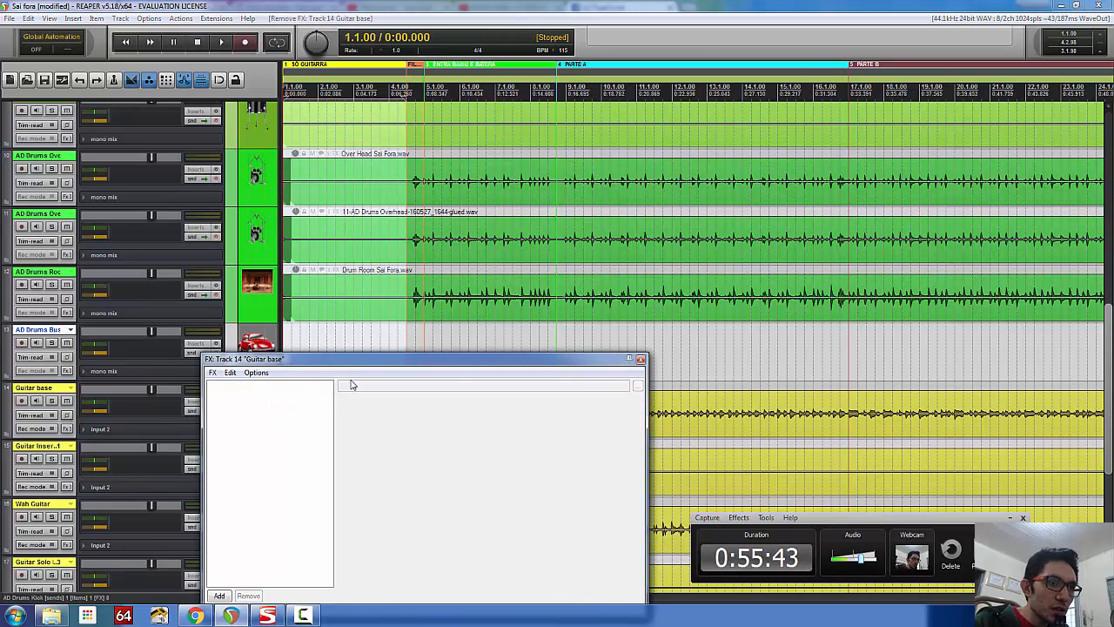
click(642, 360)
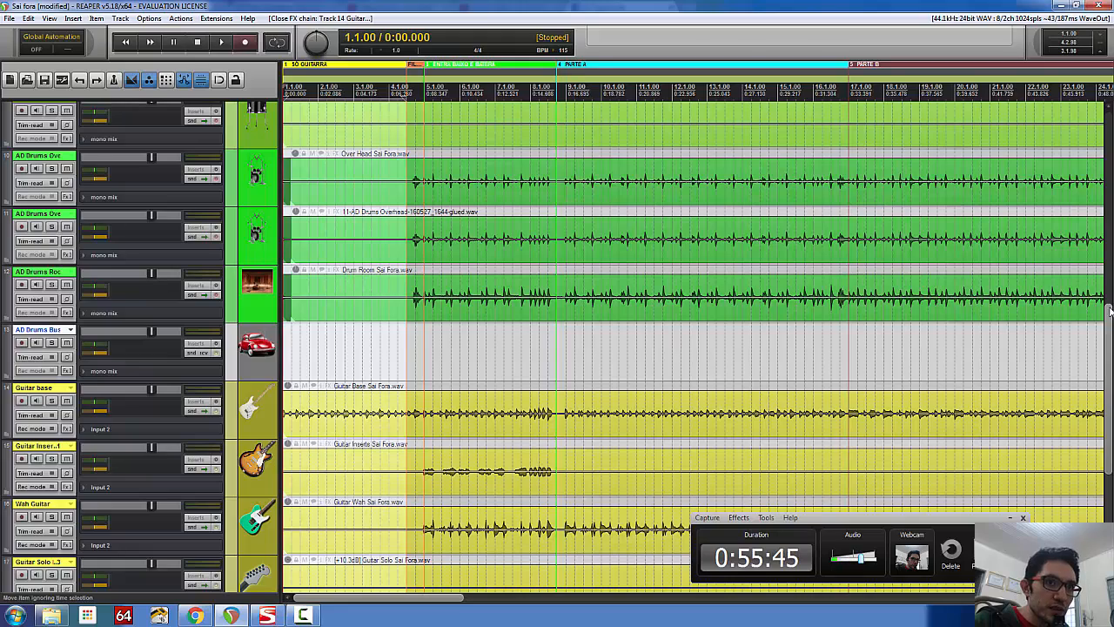
- Open the AD Drums Kick track's effects chain and enable PAZ Frequency Mono
drag(1109, 310, 1108, 111)
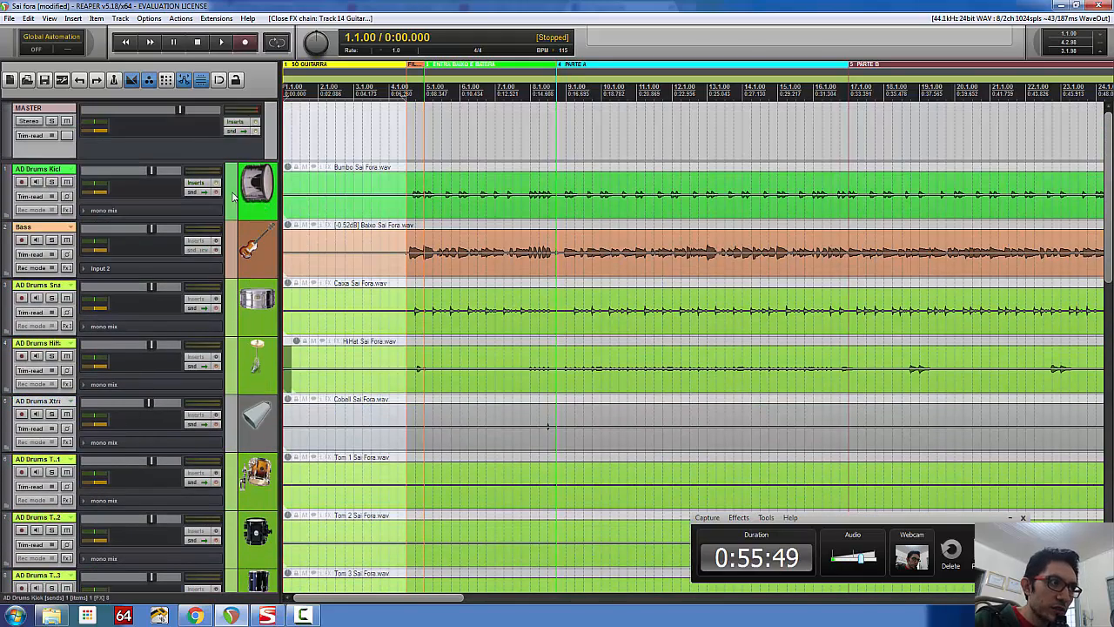
click(197, 183)
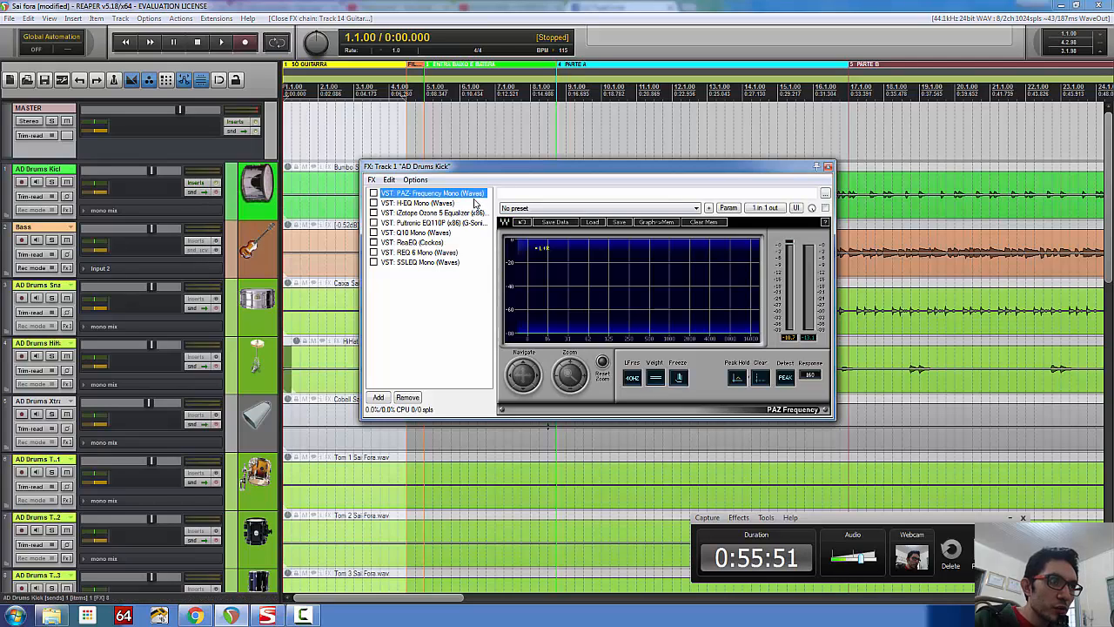
click(375, 193)
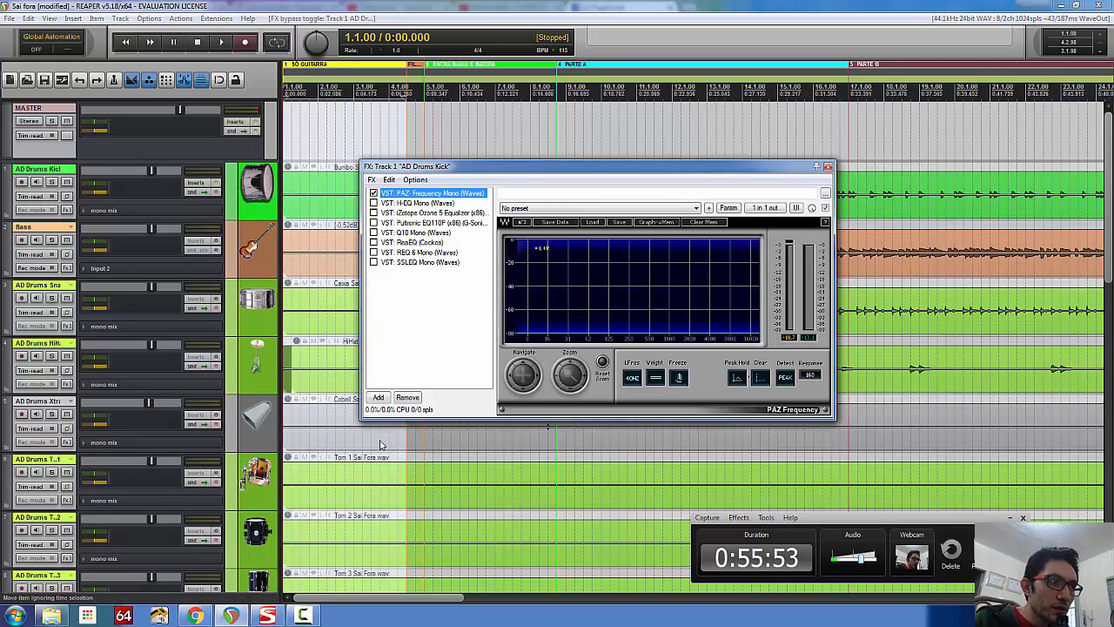
- View the H-EQ Mono, iZotope Ozone 5 Equalizer and Pultronic EQ110P interfaces on the kick track, and close the effects chain
click(433, 203)
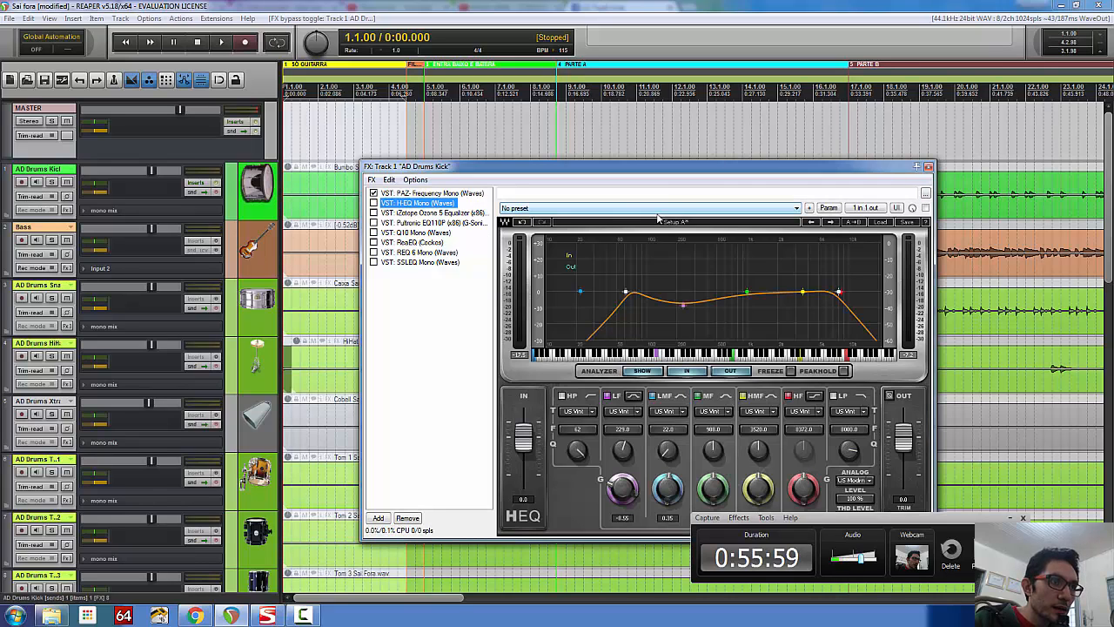
click(446, 214)
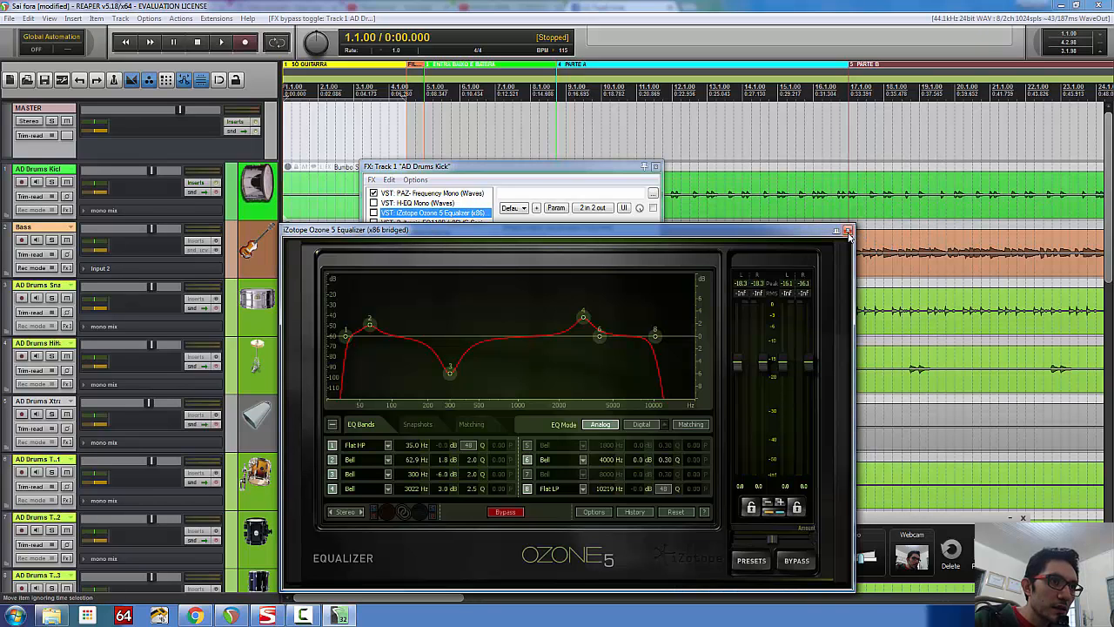
click(849, 232)
click(430, 224)
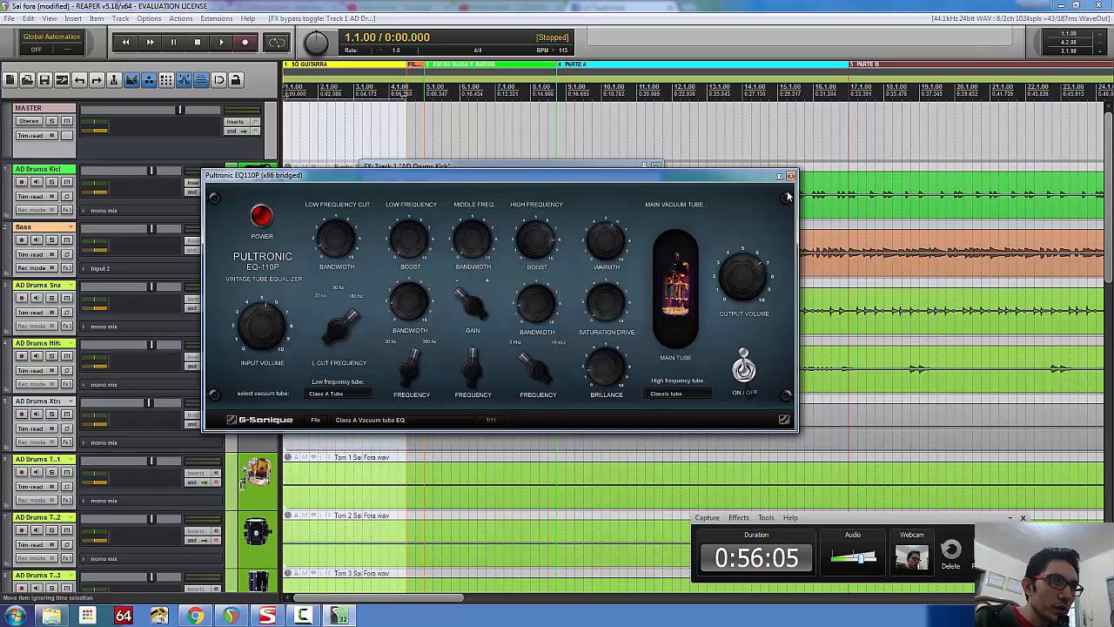
click(790, 176)
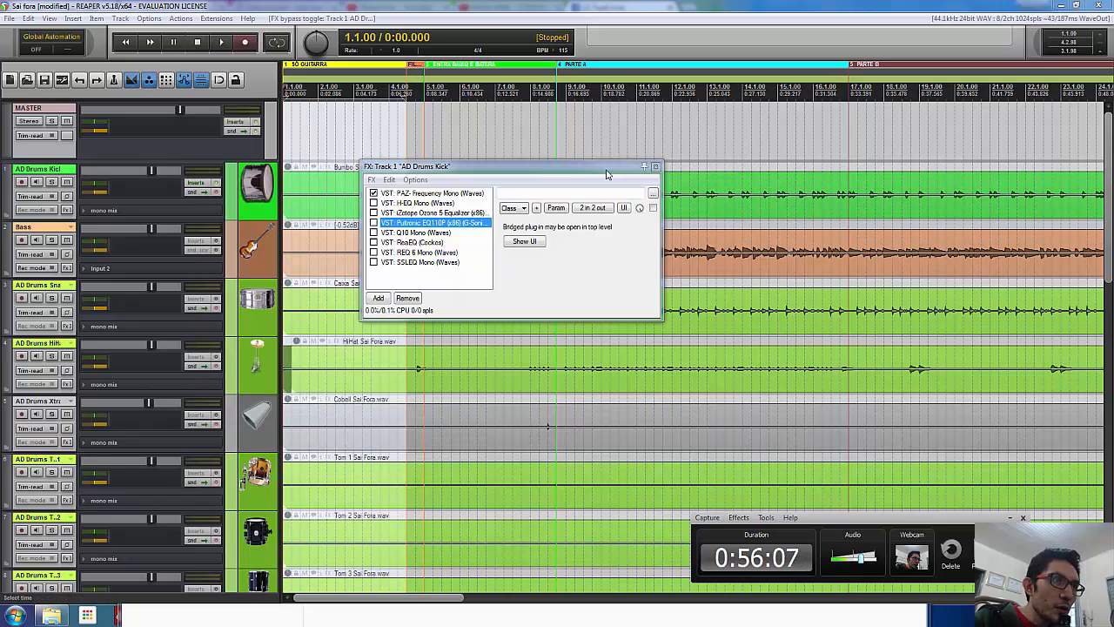
click(656, 167)
- Make a time selection over the SOLO section, turn repeat on, and place the edit cursor at the selection's start
scroll(840, 209, down, 5)
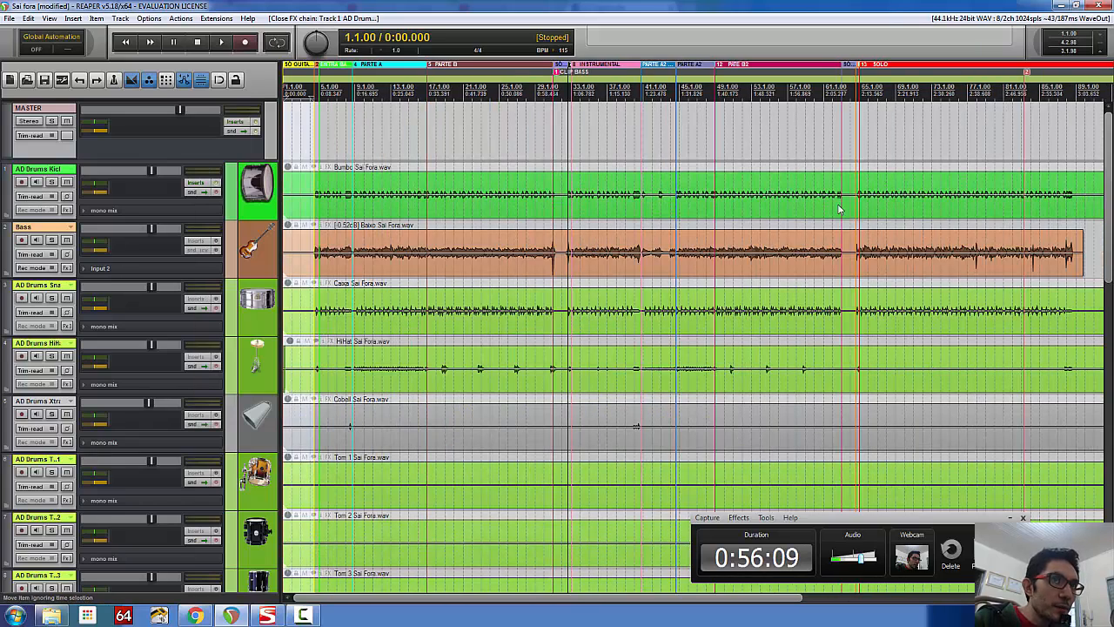
scroll(840, 209, down, 4)
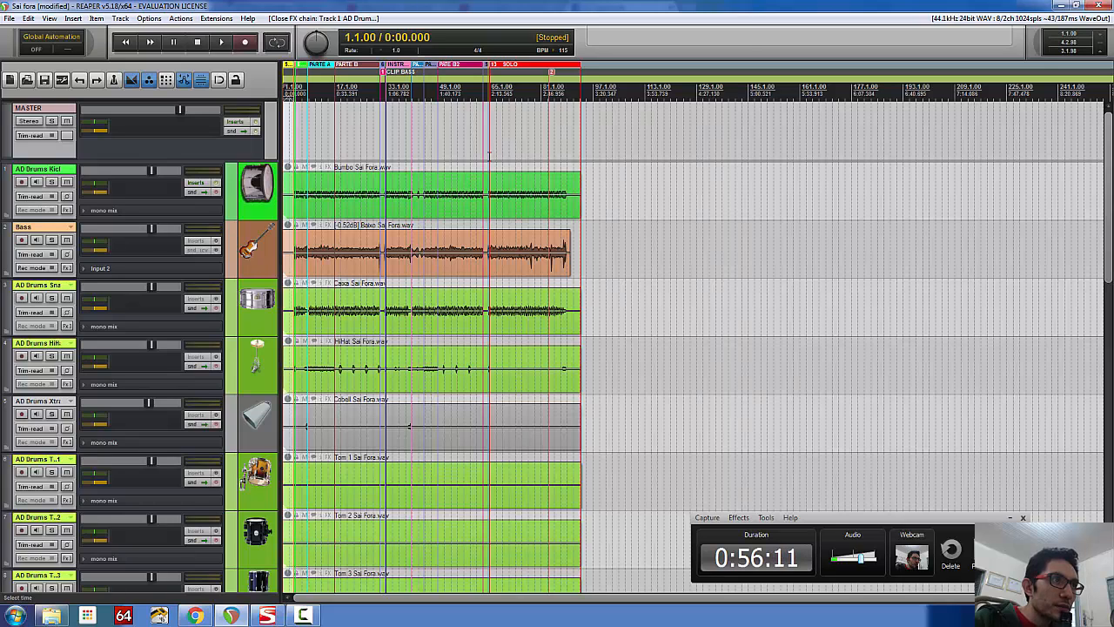
drag(489, 155, 568, 154)
scroll(494, 159, up, 6)
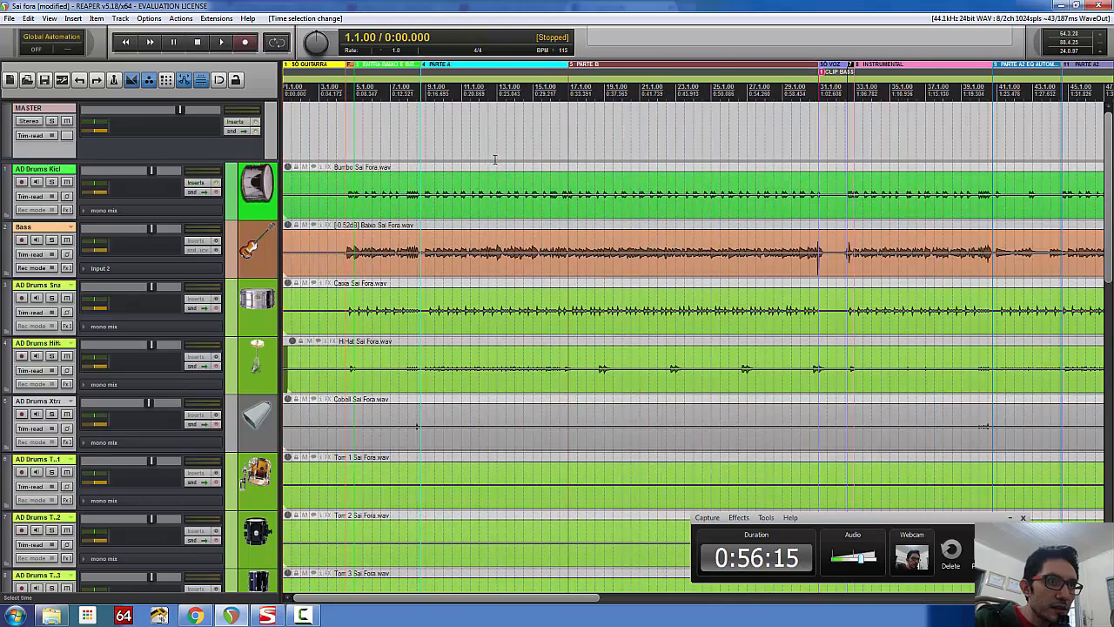
scroll(494, 159, down, 3)
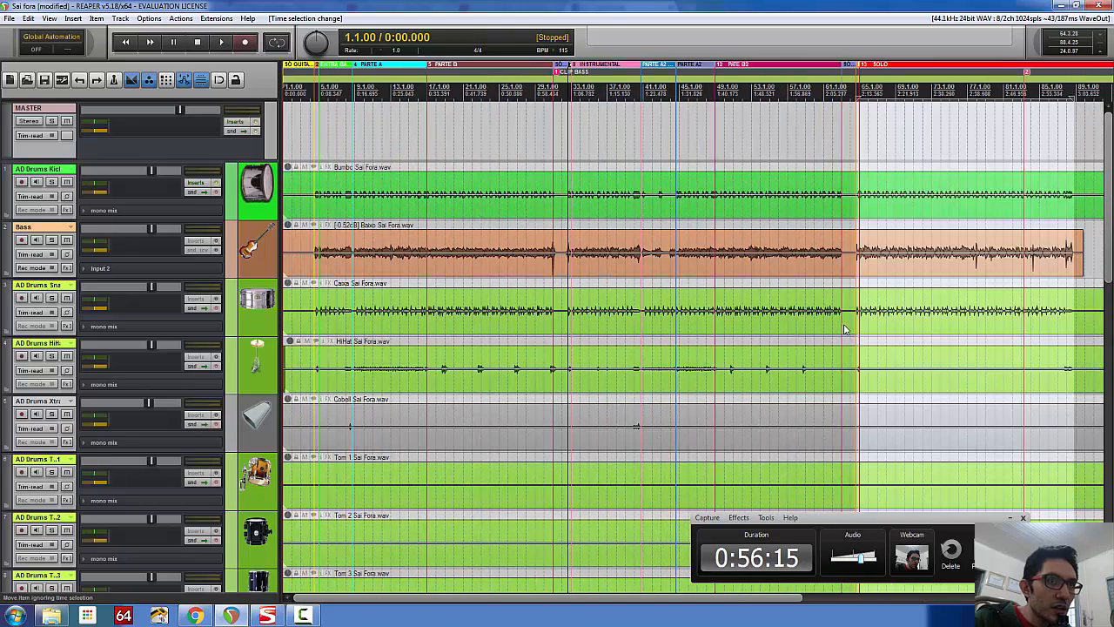
click(276, 42)
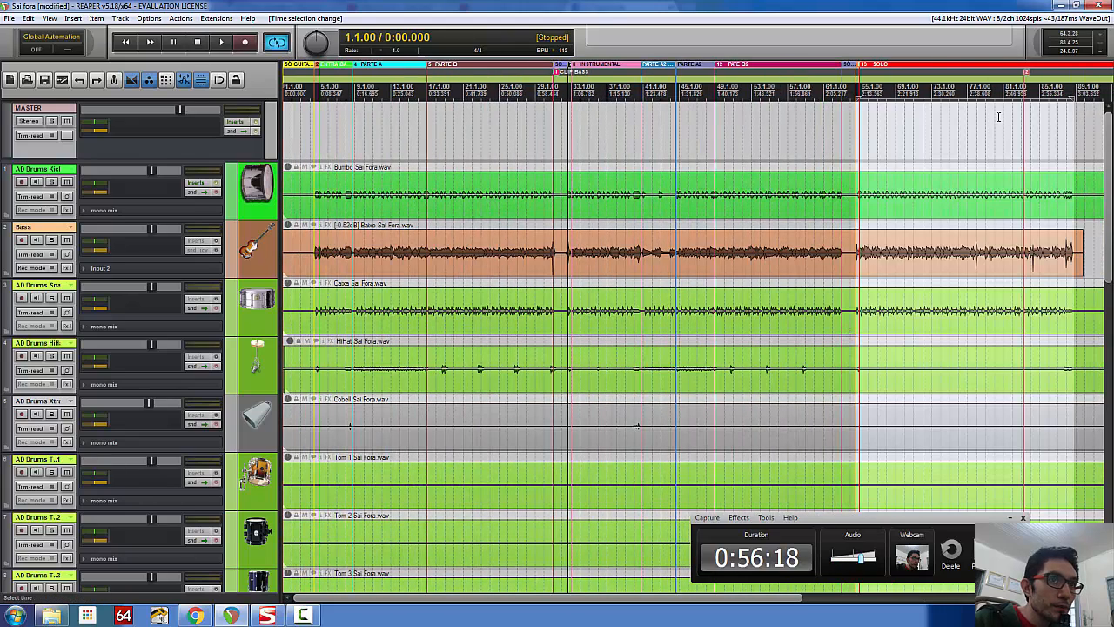
click(855, 160)
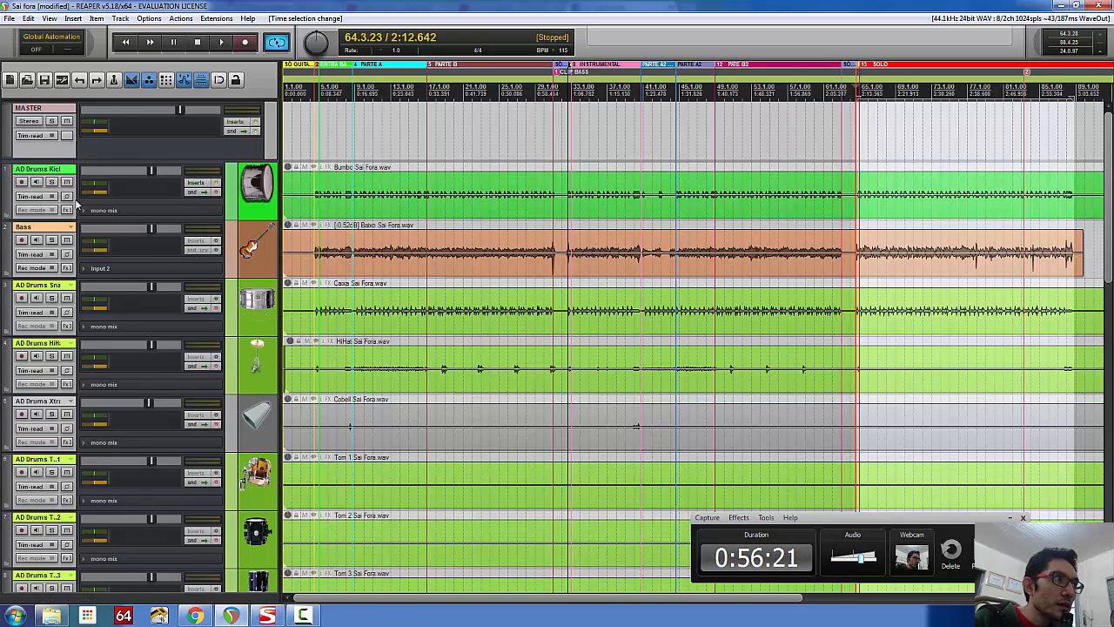
- Solo the AD Drums Kick track, play it, capture its spectrum in PAZ Frequency with Peak Hold, stop, and inspect the low-end peak
click(51, 181)
click(221, 43)
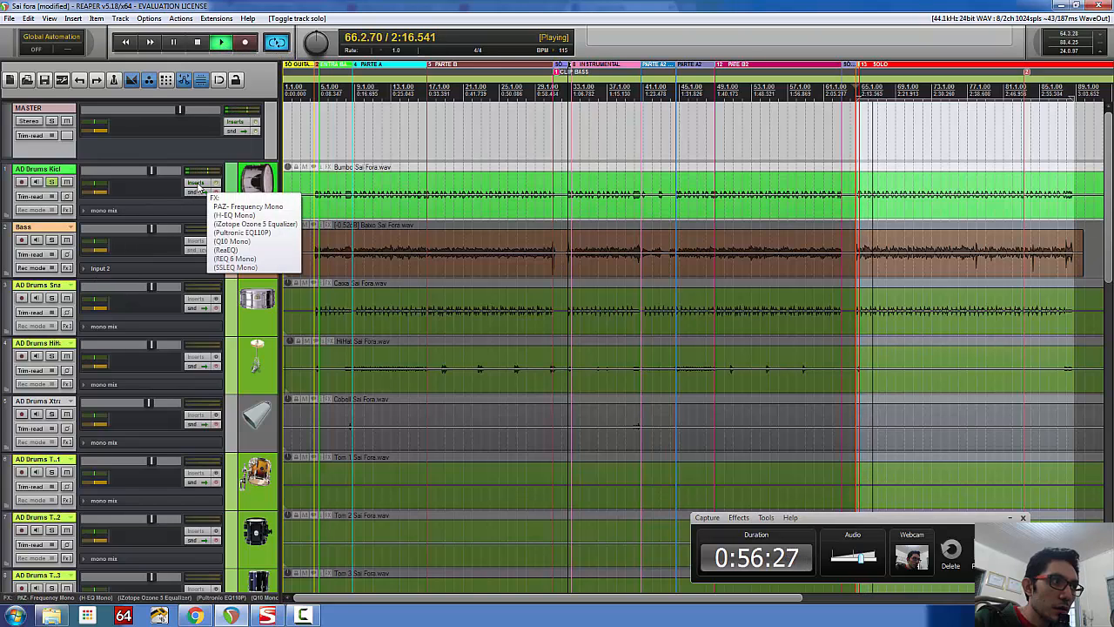
click(198, 184)
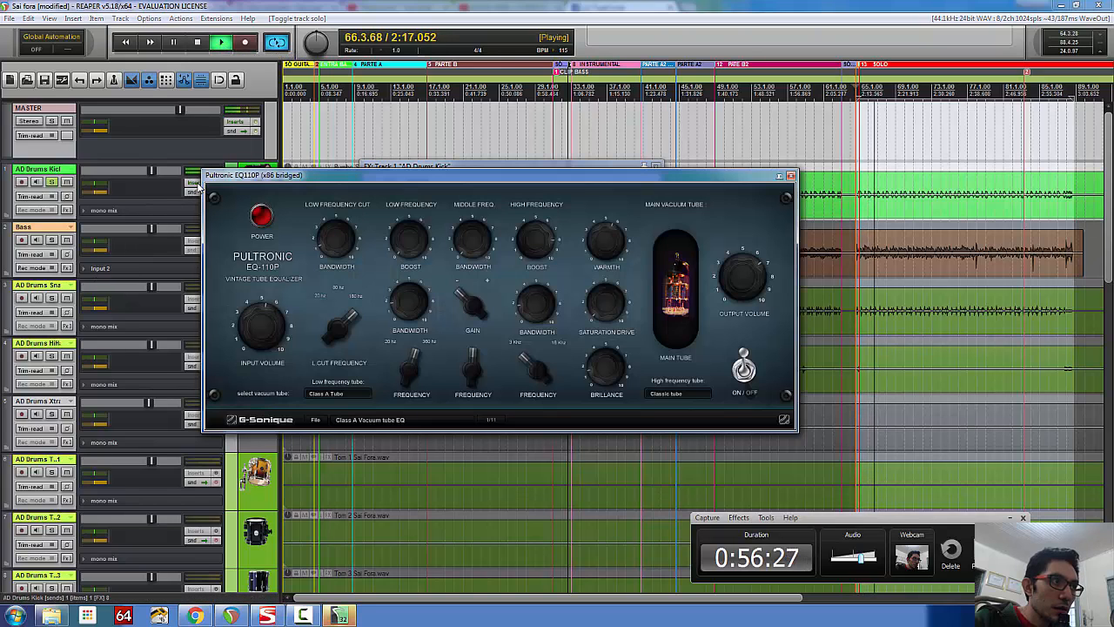
click(791, 177)
click(397, 193)
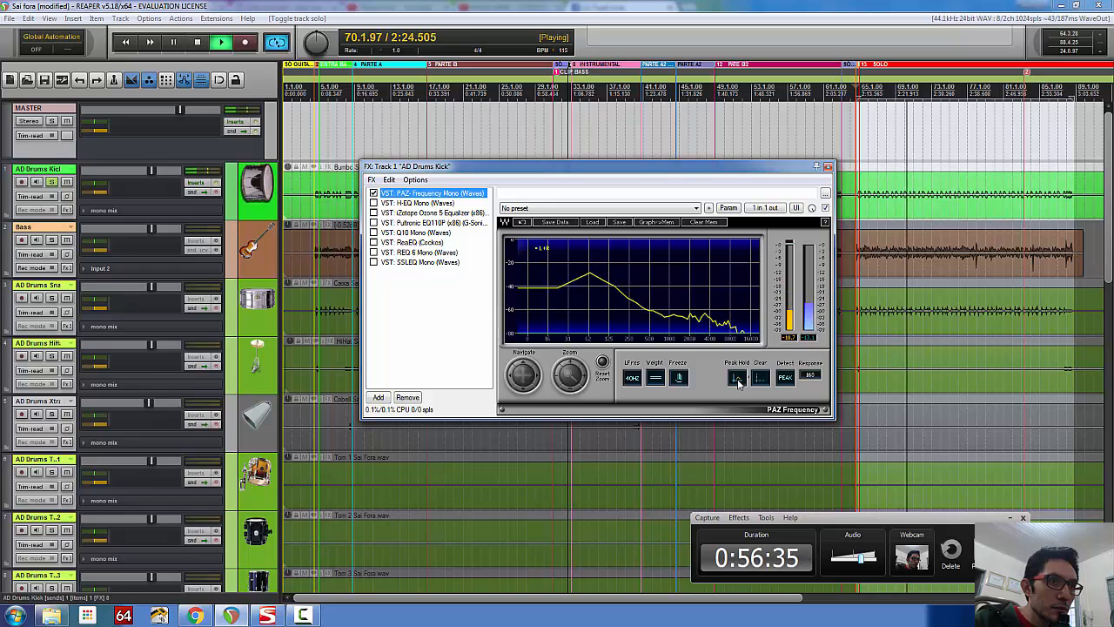
click(737, 379)
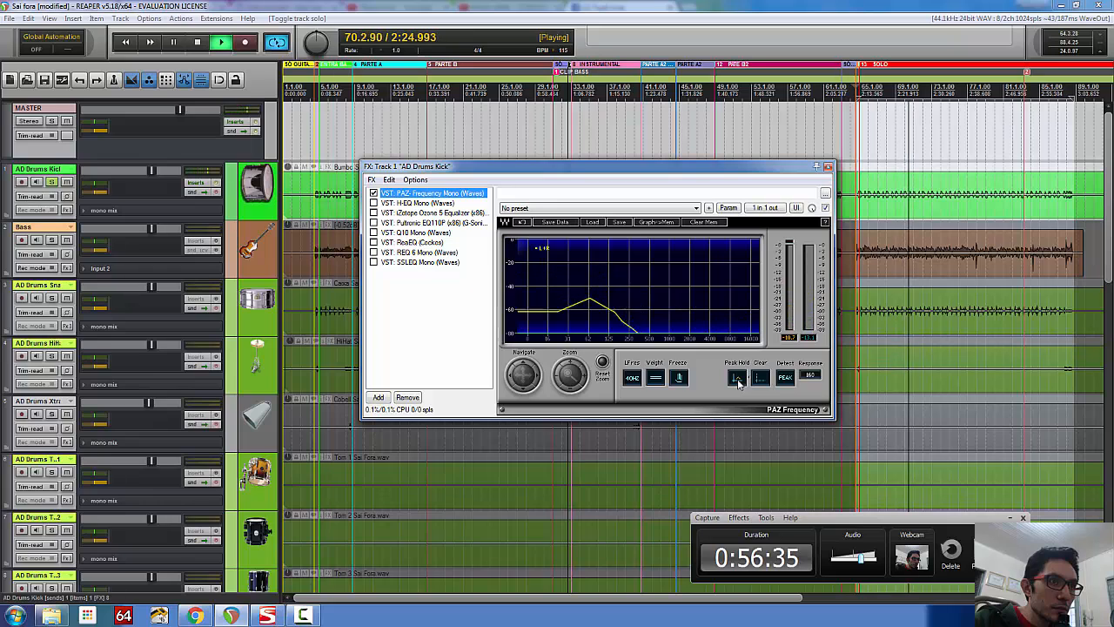
click(198, 42)
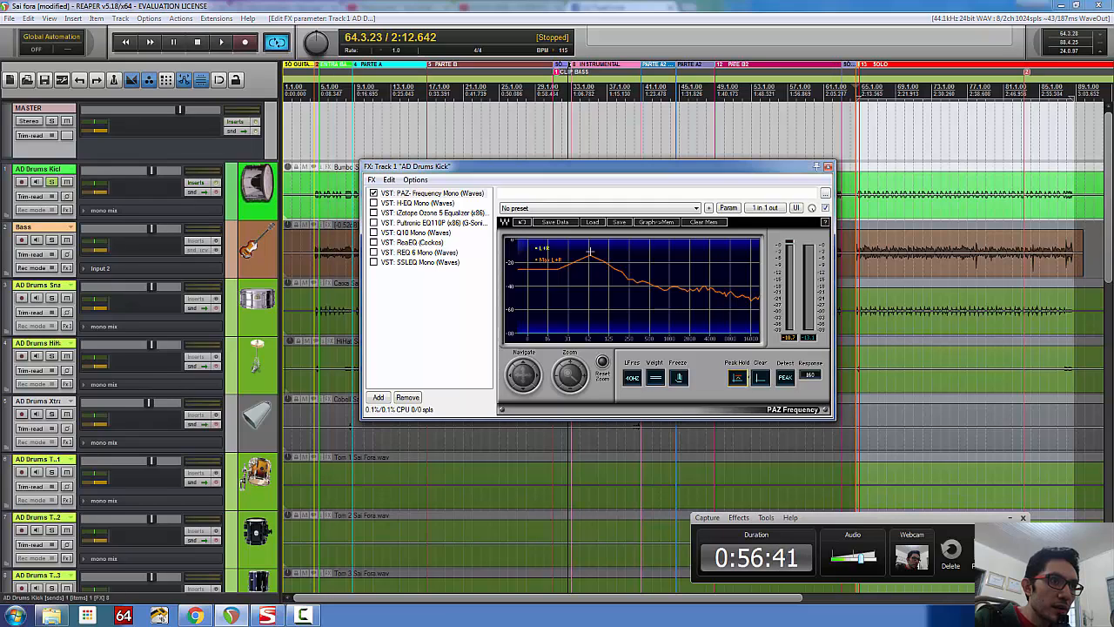
mouse_move(589, 260)
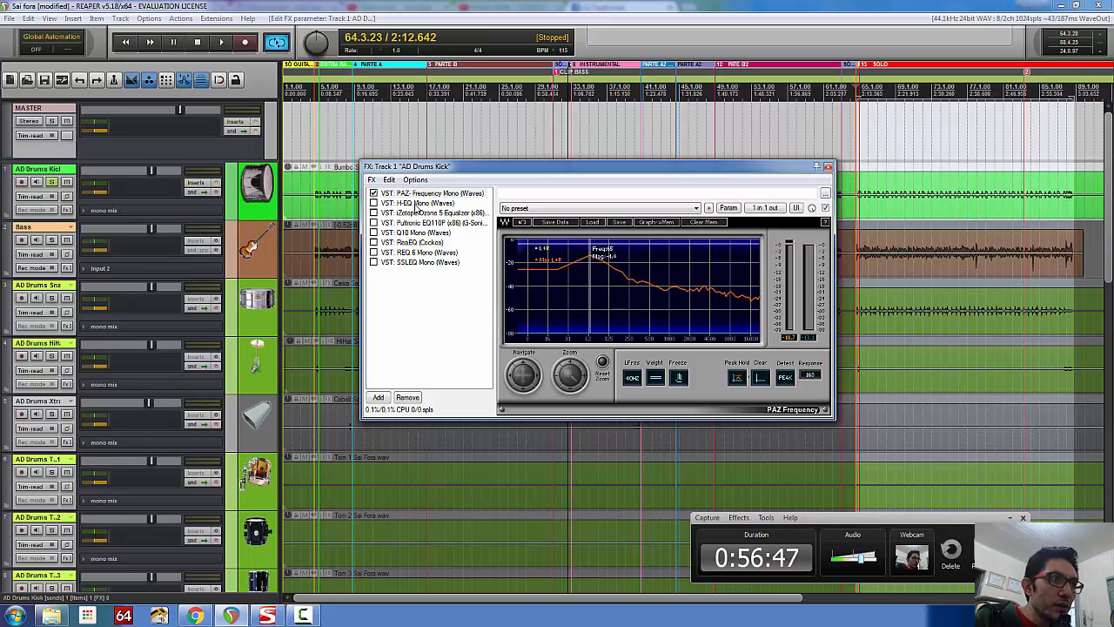
- Show the kick's H-EQ Mono, unsolo the kick, play the full mix while enabling H-EQ, and stop playback
click(417, 203)
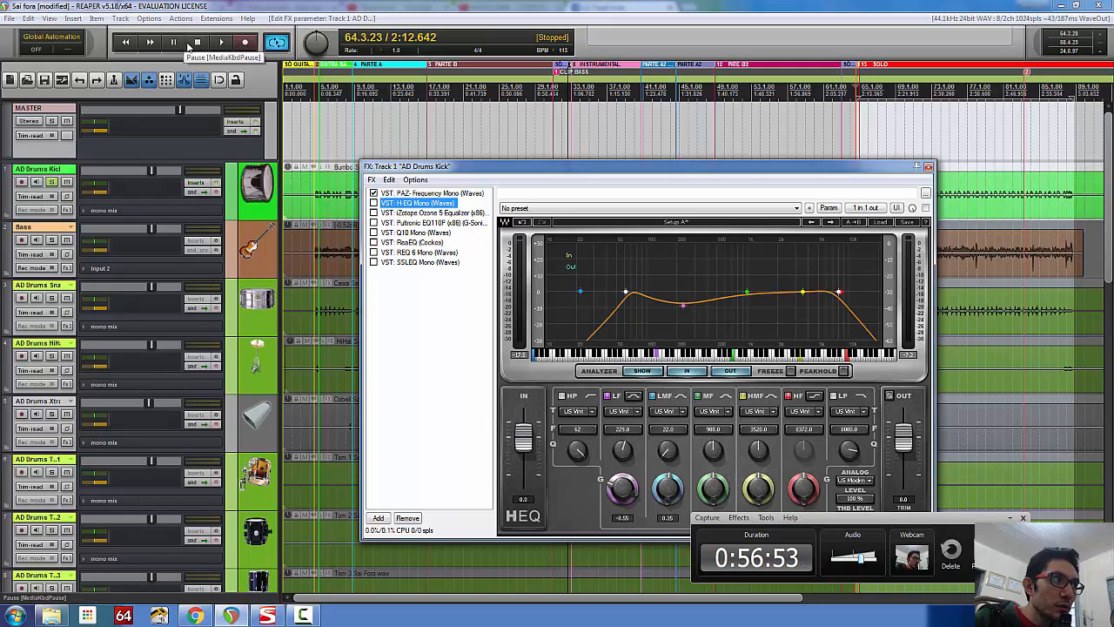
click(54, 181)
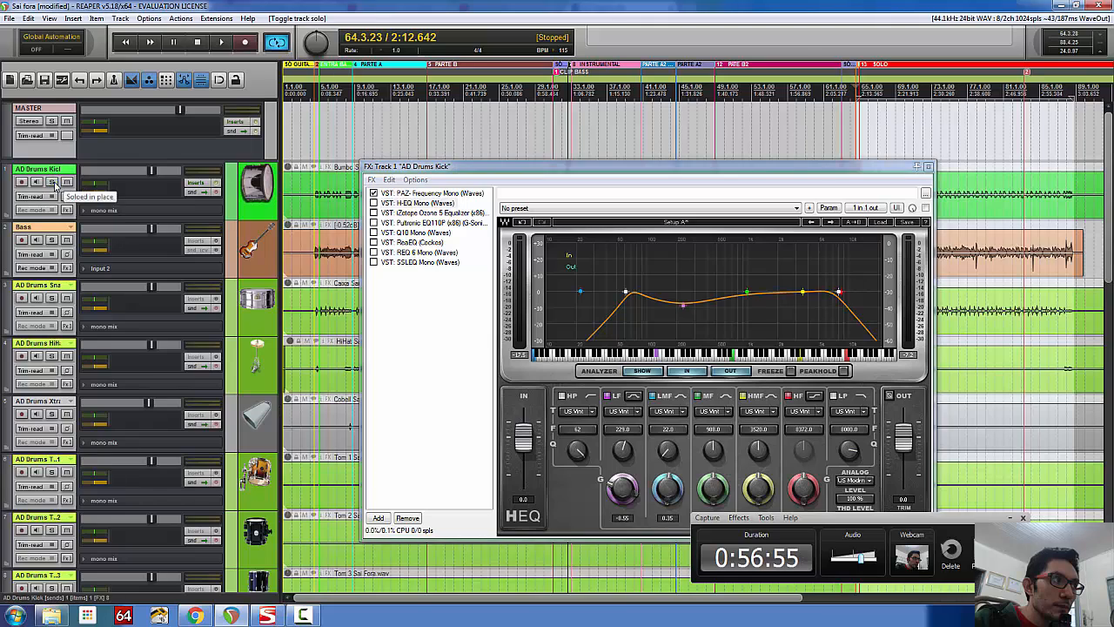
click(220, 41)
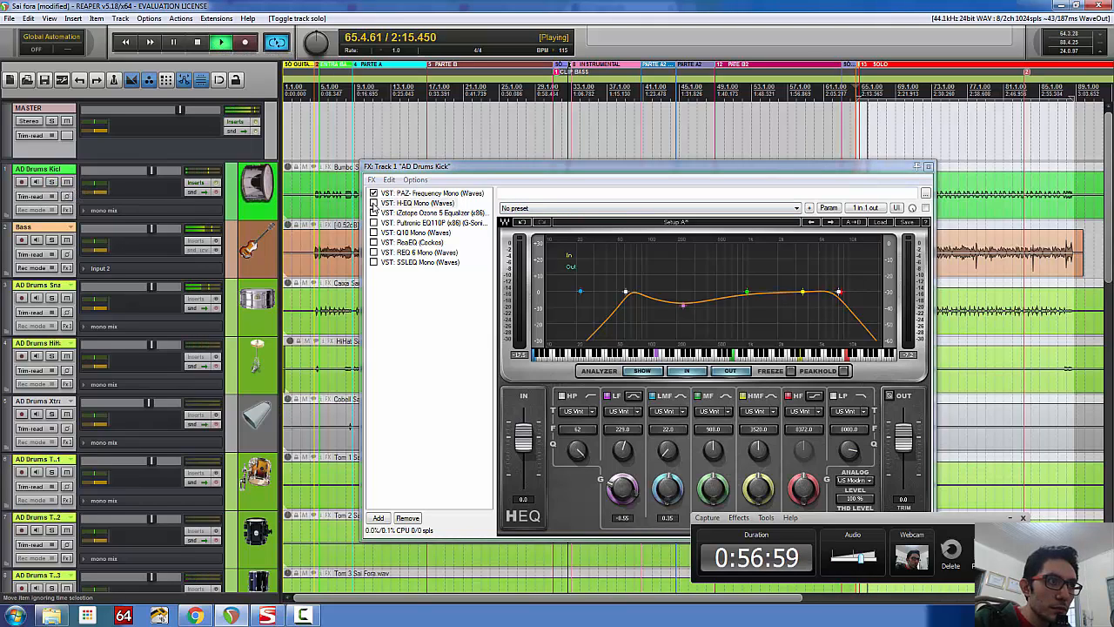
click(373, 203)
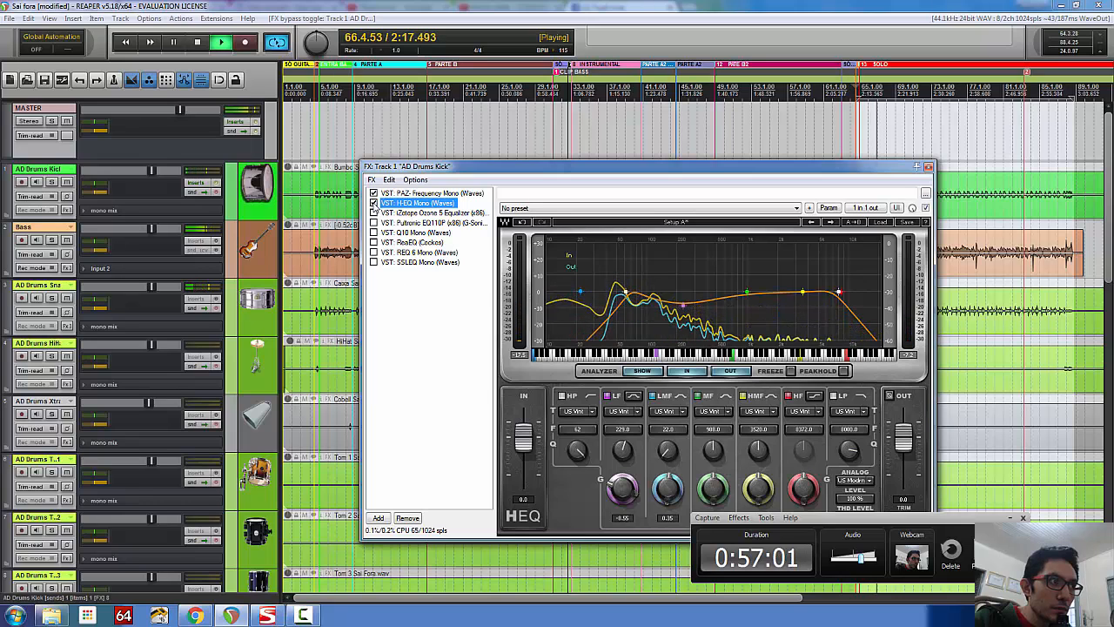
click(197, 42)
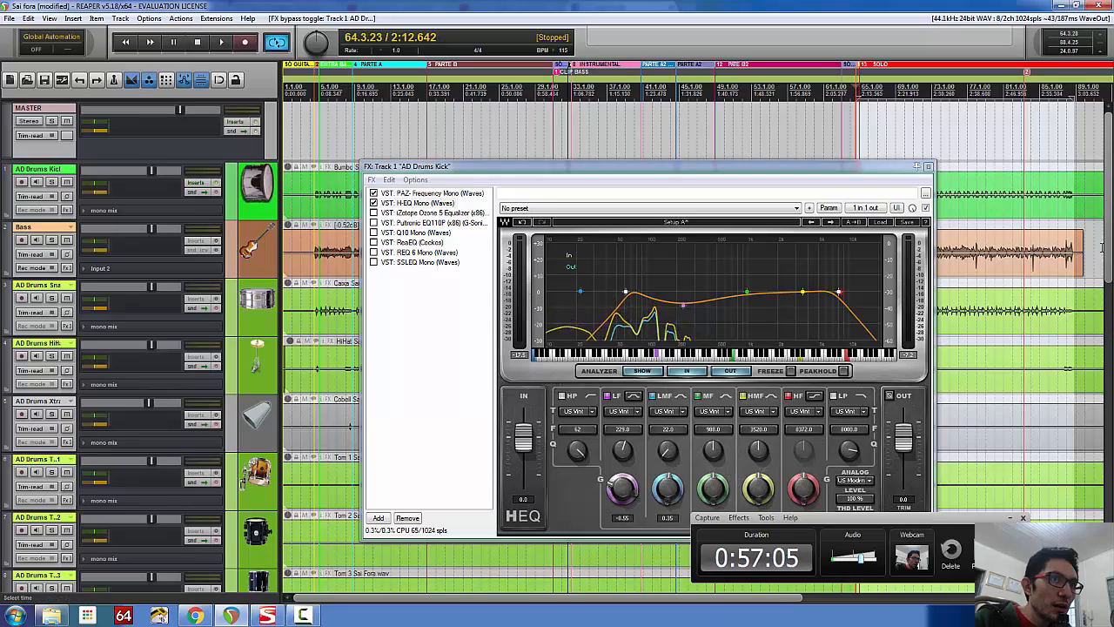
- Solo the AD Drums Bus track and play the SOLO section with H-EQ active on the kick
scroll(1107, 311, down, 3)
scroll(200, 507, down, 3)
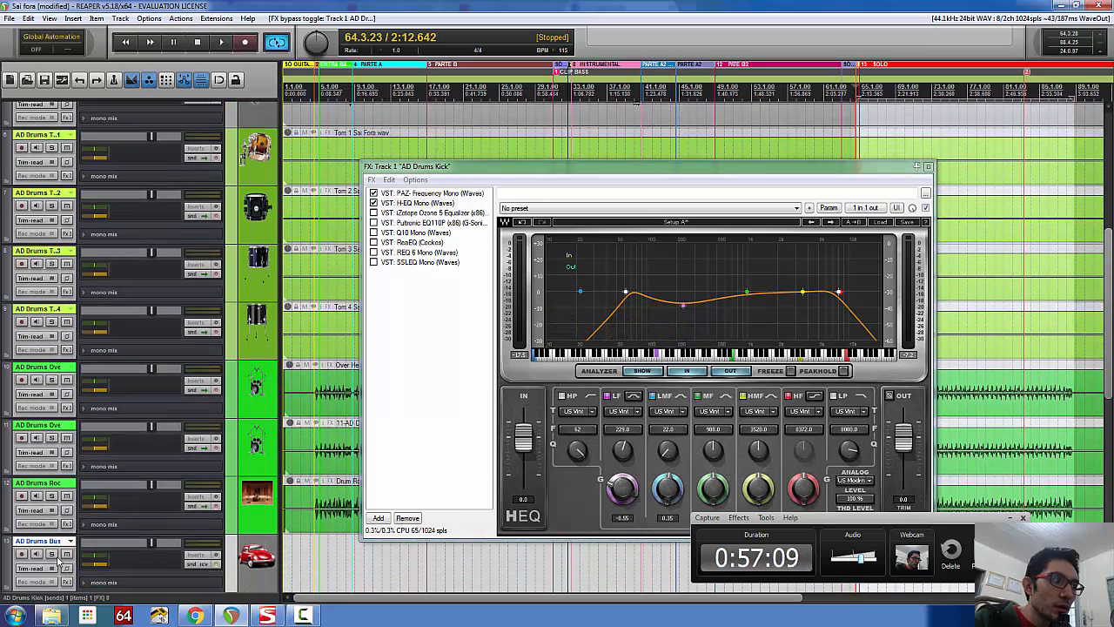
click(52, 555)
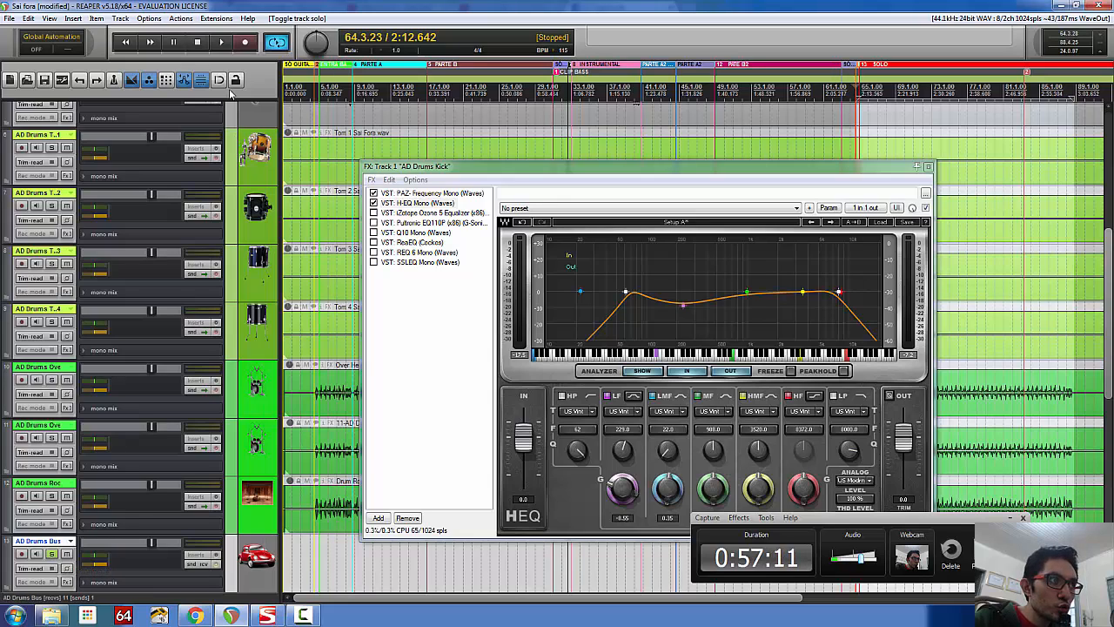
click(223, 43)
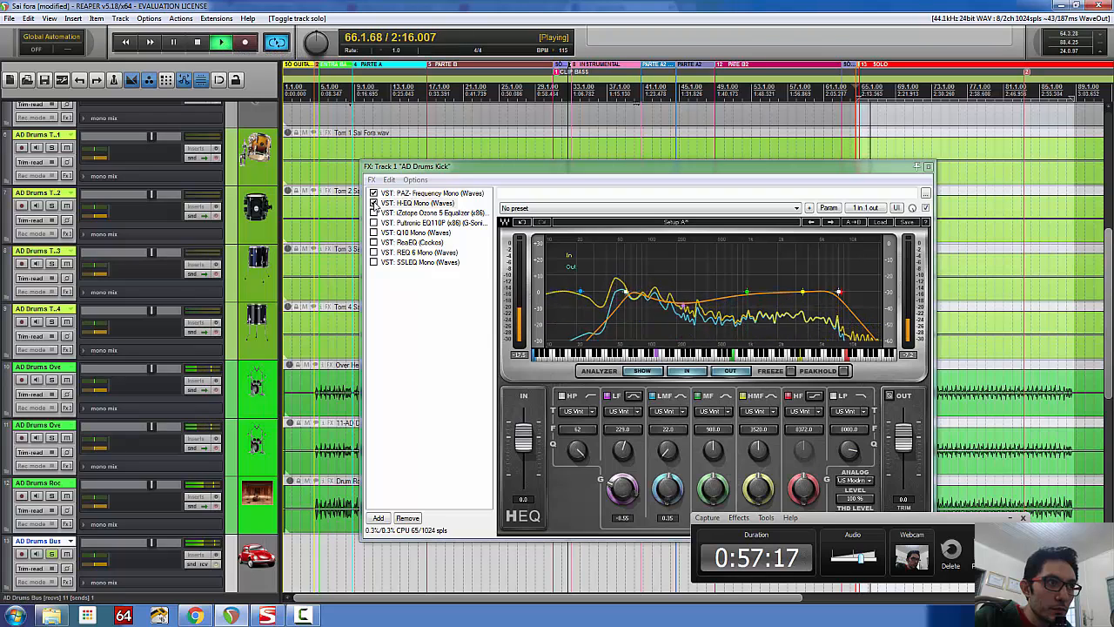
- During playback, bypass H-EQ, audition the Ozone 5 Equalizer, switch to Pultronic EQ110P on the kick, and show its interface
click(374, 203)
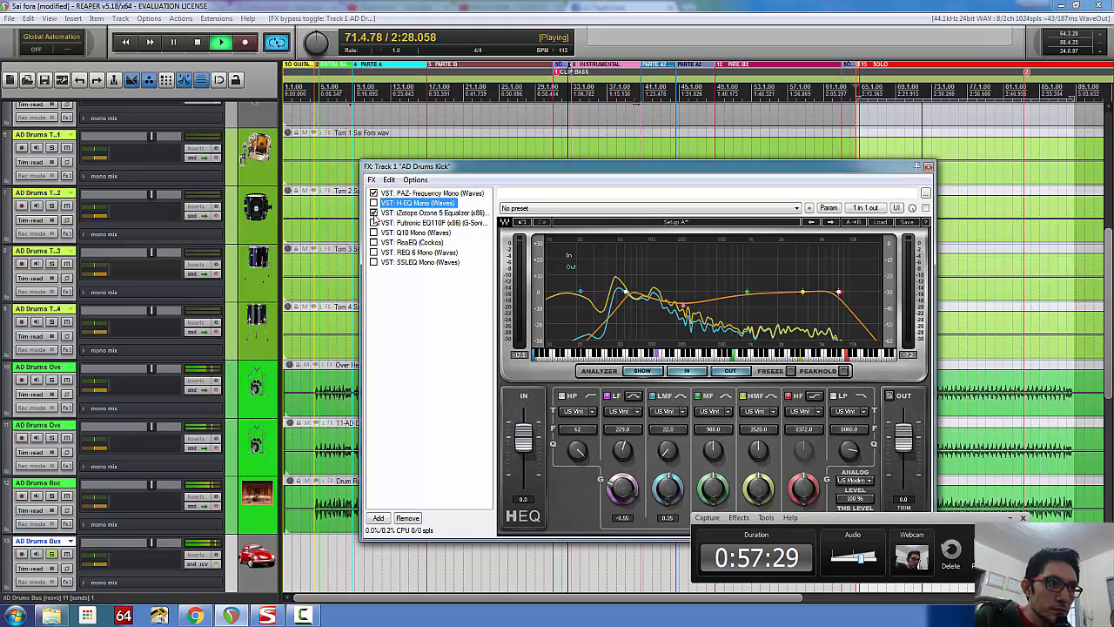
click(374, 214)
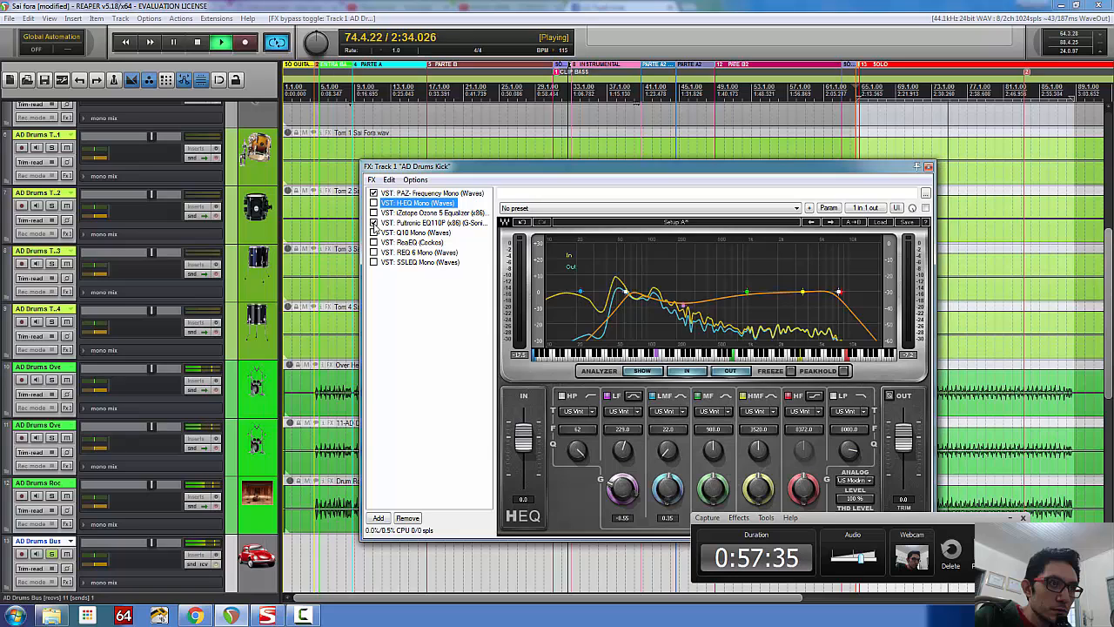
click(393, 223)
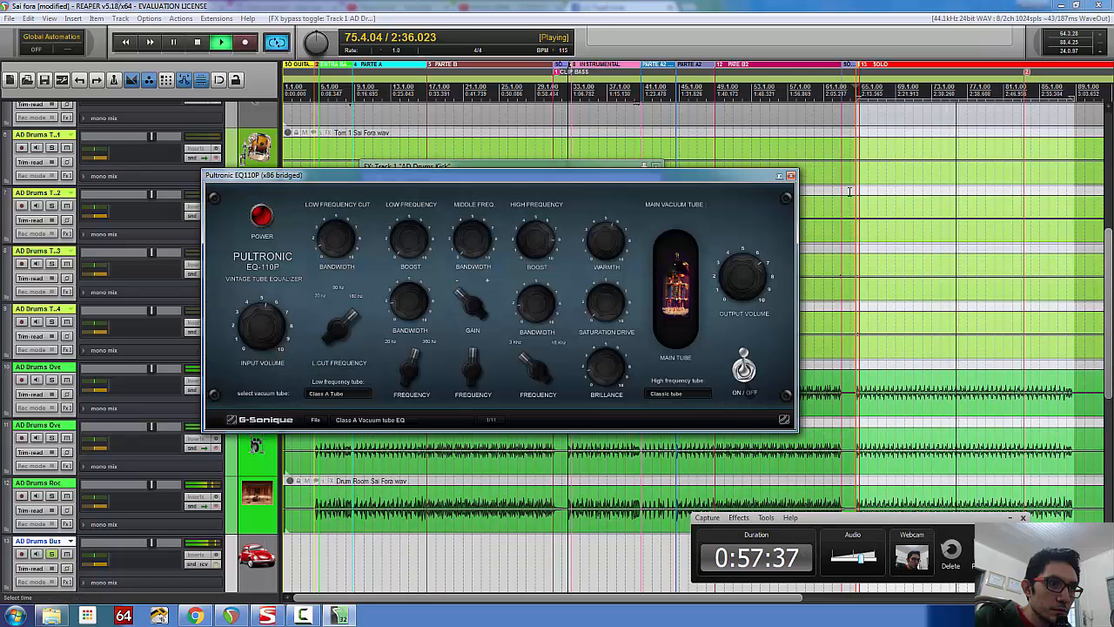
- Close the Pultronic EQ110P interface, bypass the plug-in, and enable Q10 Mono on the kick to audition it during playback
click(790, 175)
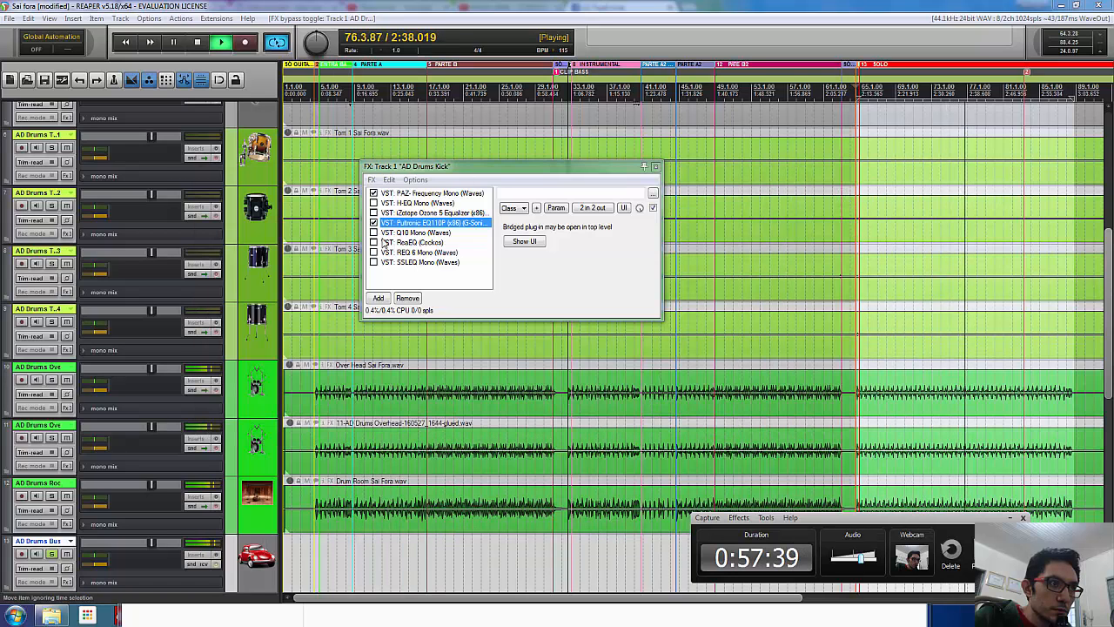
click(374, 224)
click(387, 233)
click(374, 233)
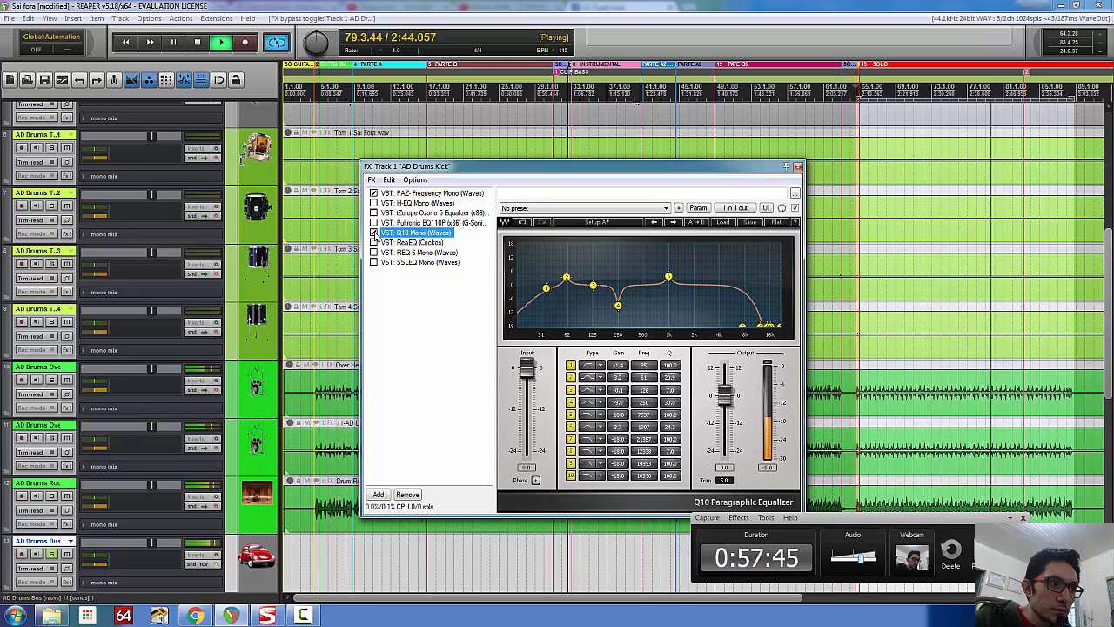
- Bypass Q10 Mono, enable ReaEQ on the kick, and hide the phase curve in its graph
click(374, 234)
click(374, 243)
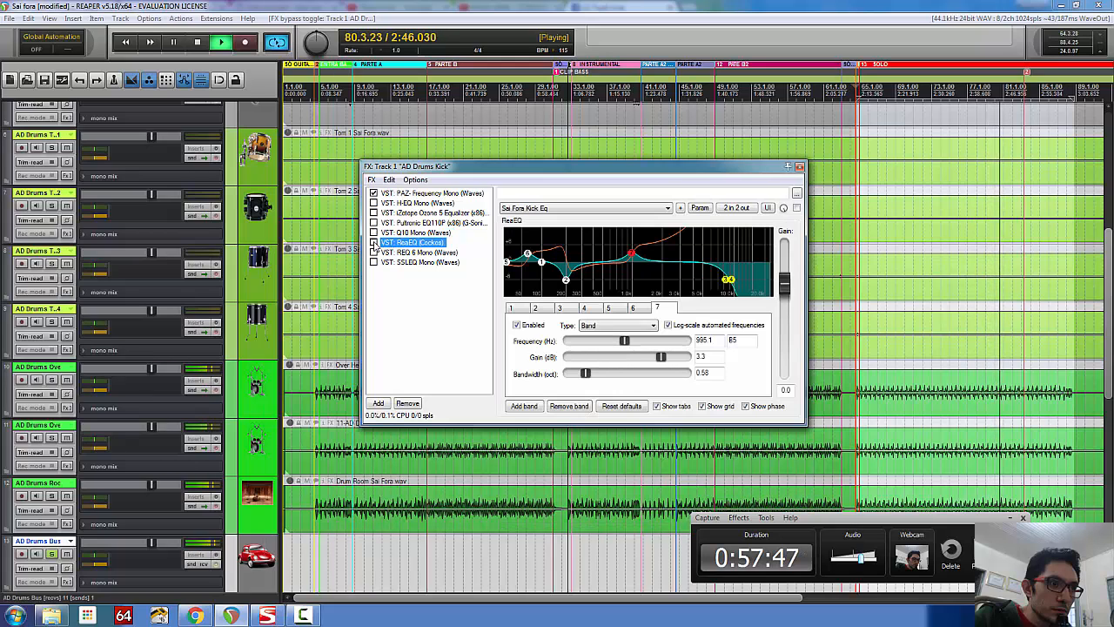
click(374, 243)
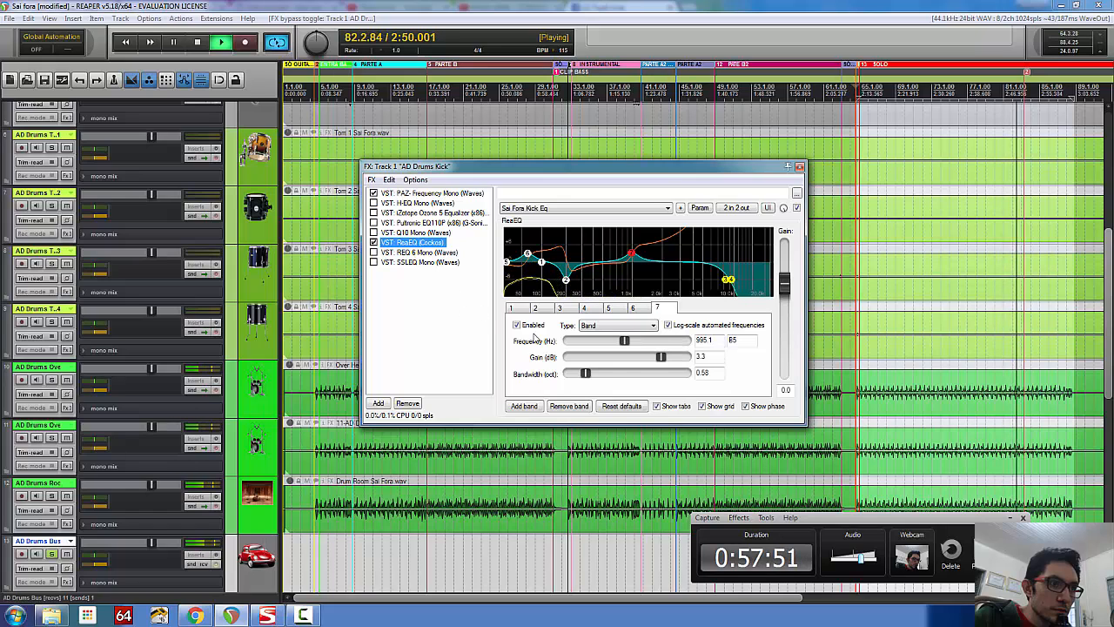
click(745, 407)
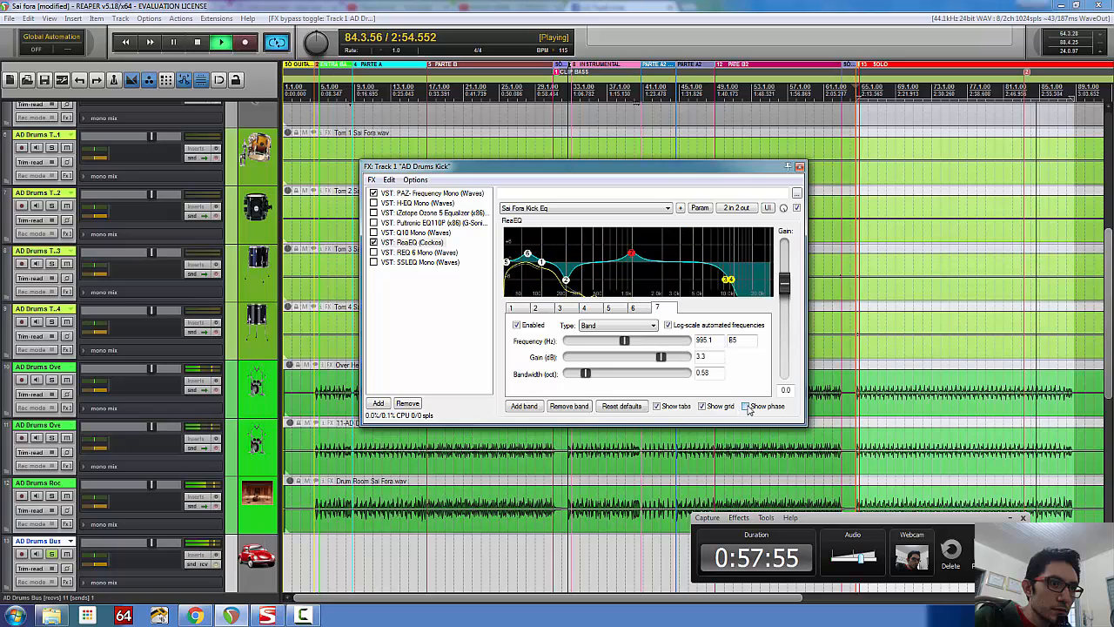
- Bypass ReaEQ, audition REQ 6 Mono on the kick, and switch to SSLEQ Mono
click(408, 252)
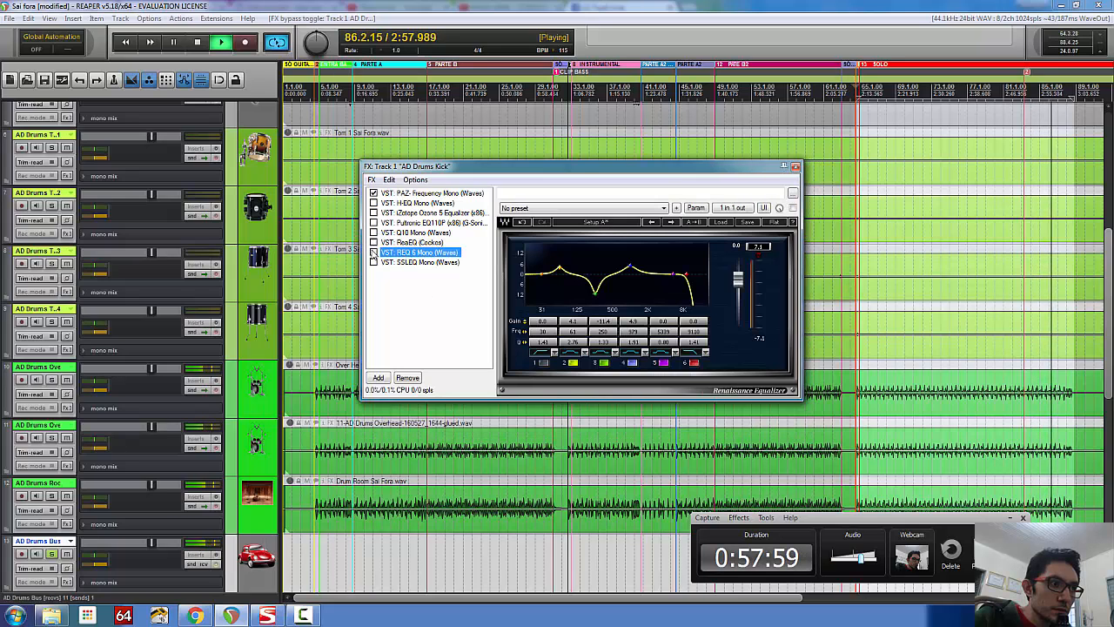
click(373, 252)
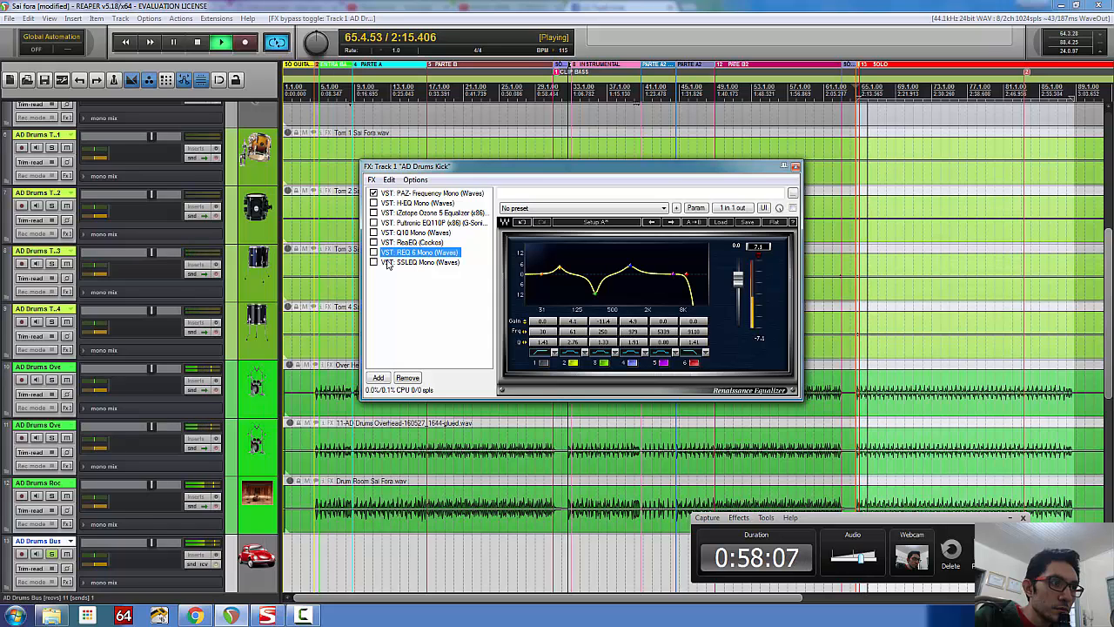
click(373, 262)
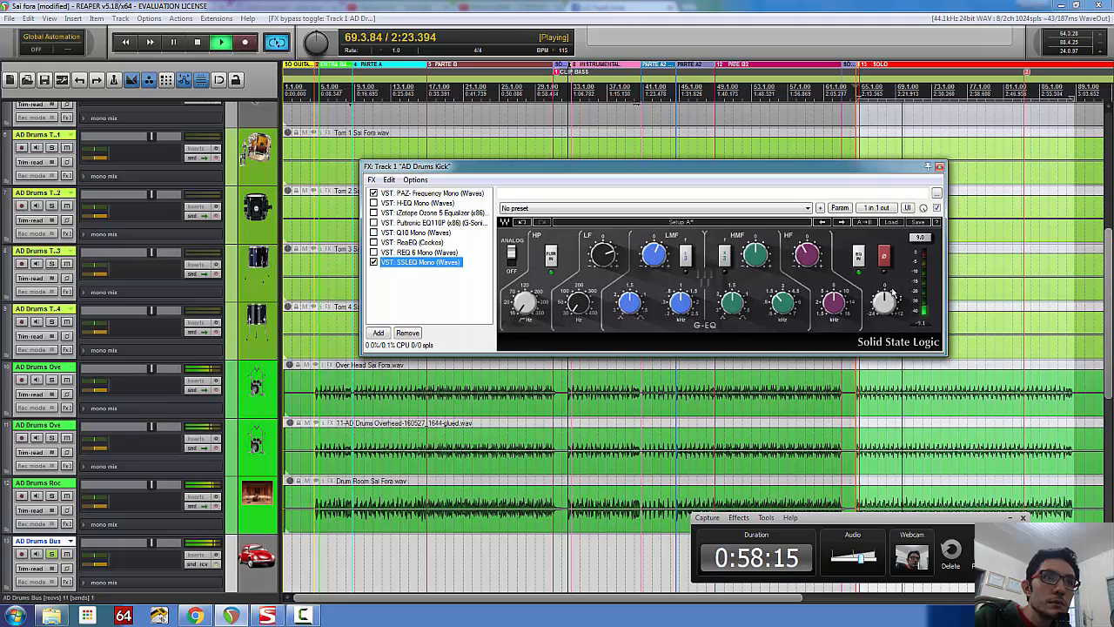
- Adjust the SSLEQ output gain slightly and compare the kick with SSLEQ Mono bypassed and enabled several times
drag(885, 303, 886, 301)
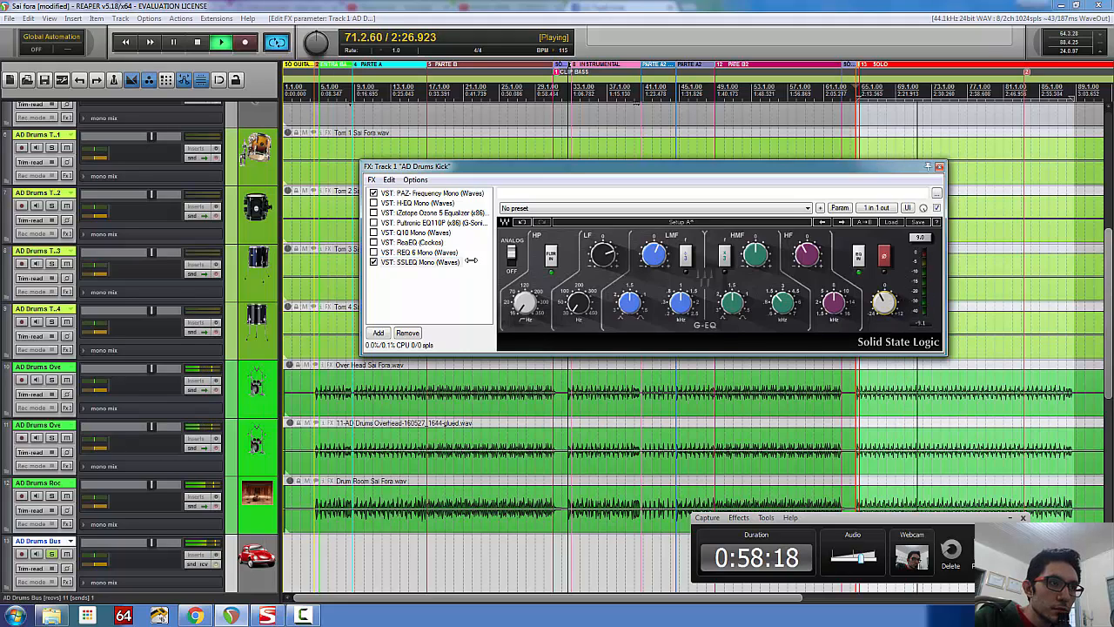
click(374, 263)
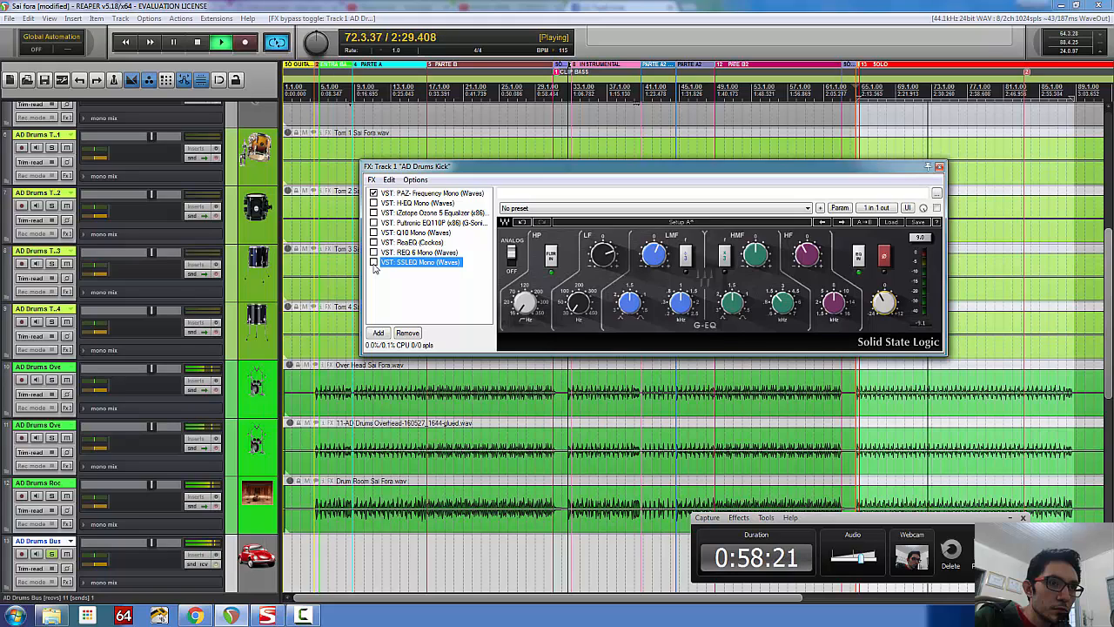
click(373, 263)
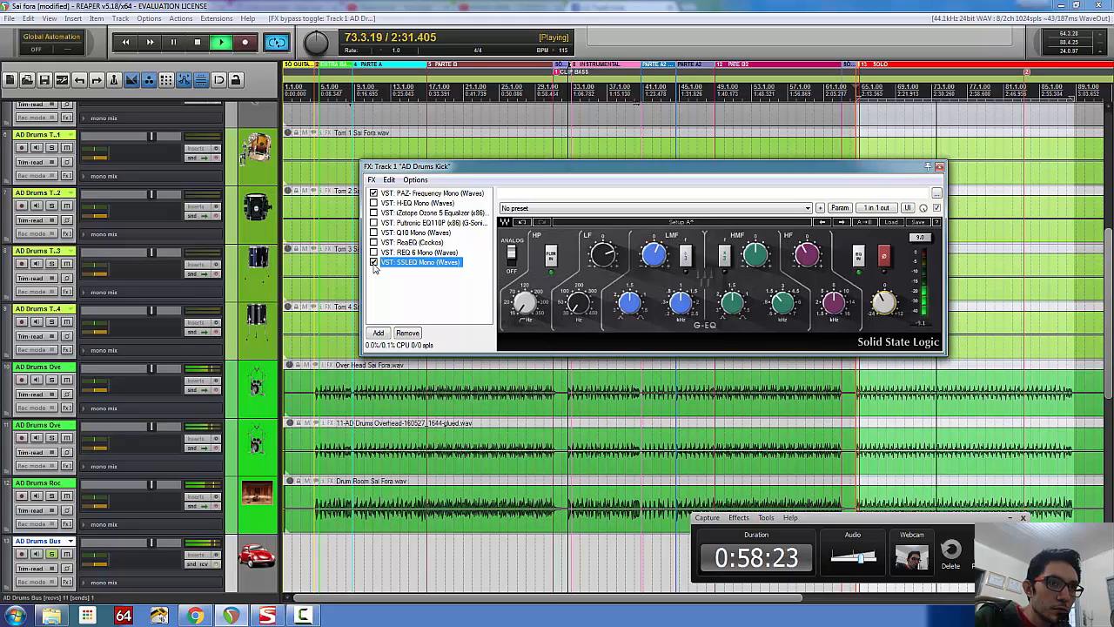
click(374, 263)
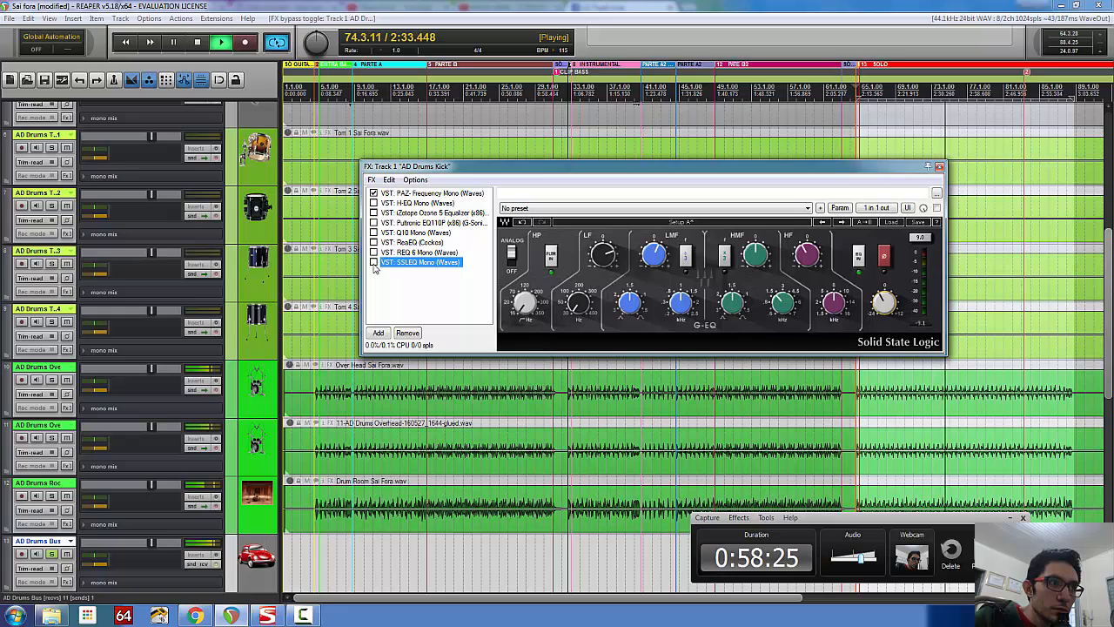
click(374, 263)
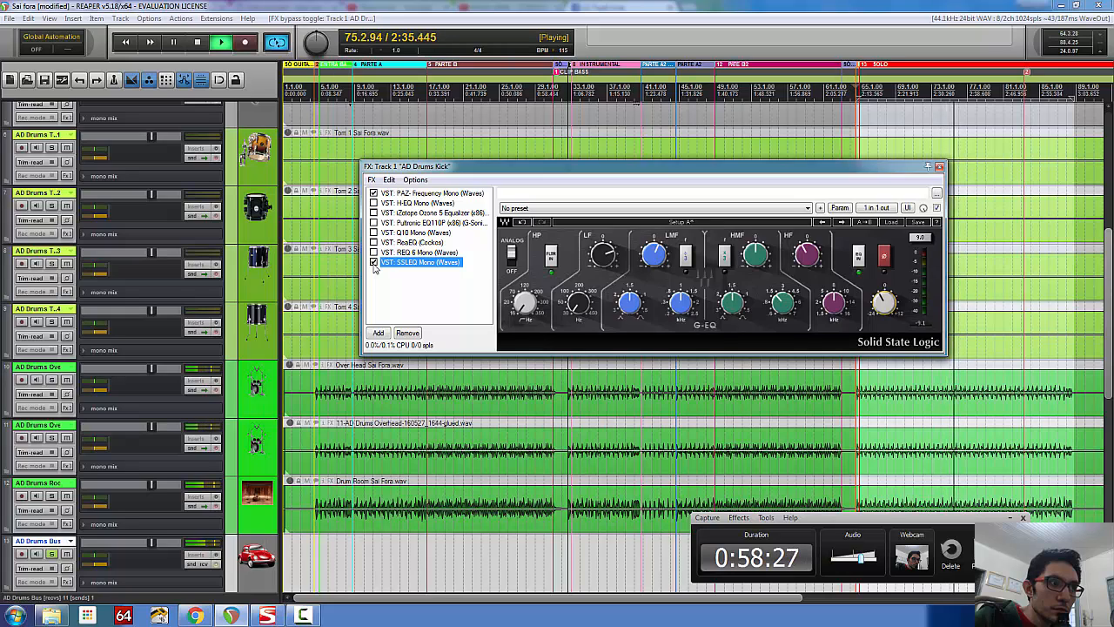
click(374, 263)
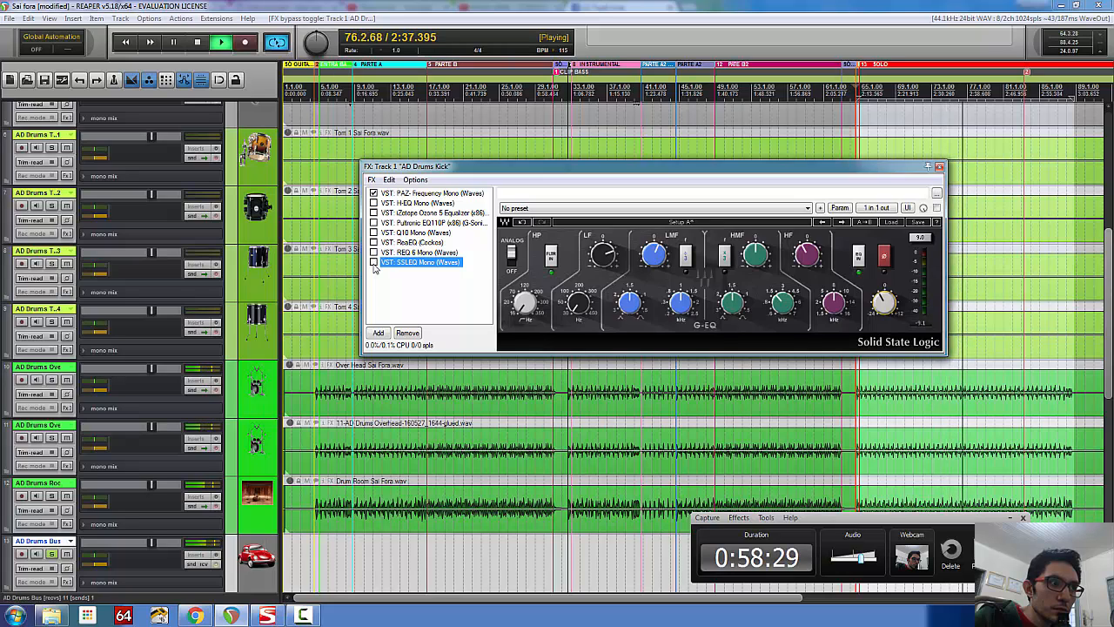
click(373, 263)
- Readjust the SSLEQ output gain, compare bypassed and active sound once more, leave SSLEQ enabled, and stop playback
drag(877, 305, 876, 300)
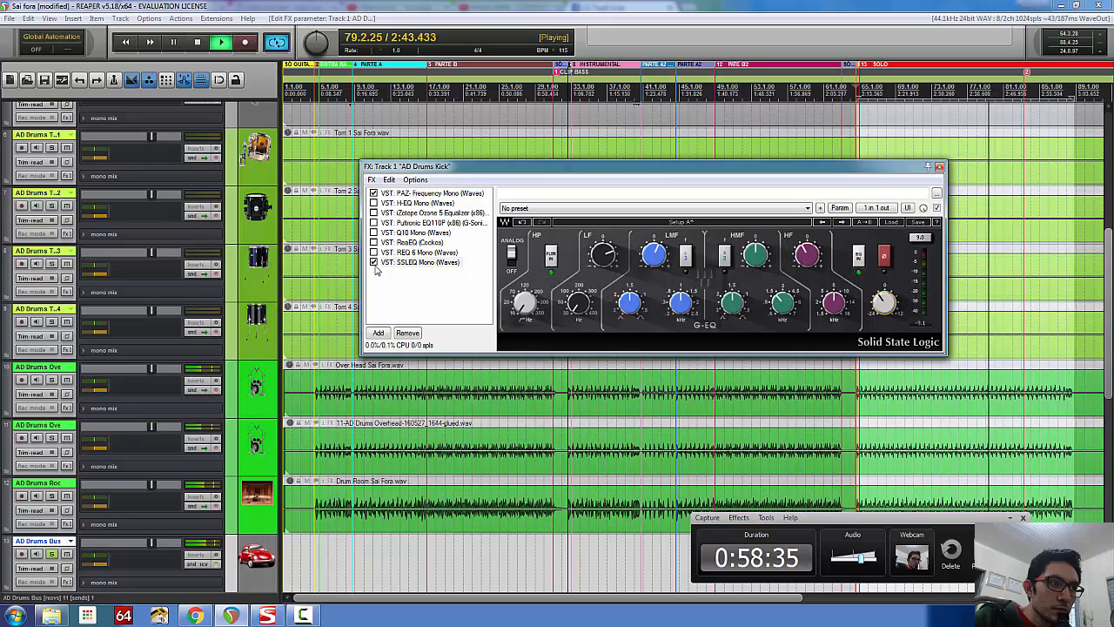
click(373, 263)
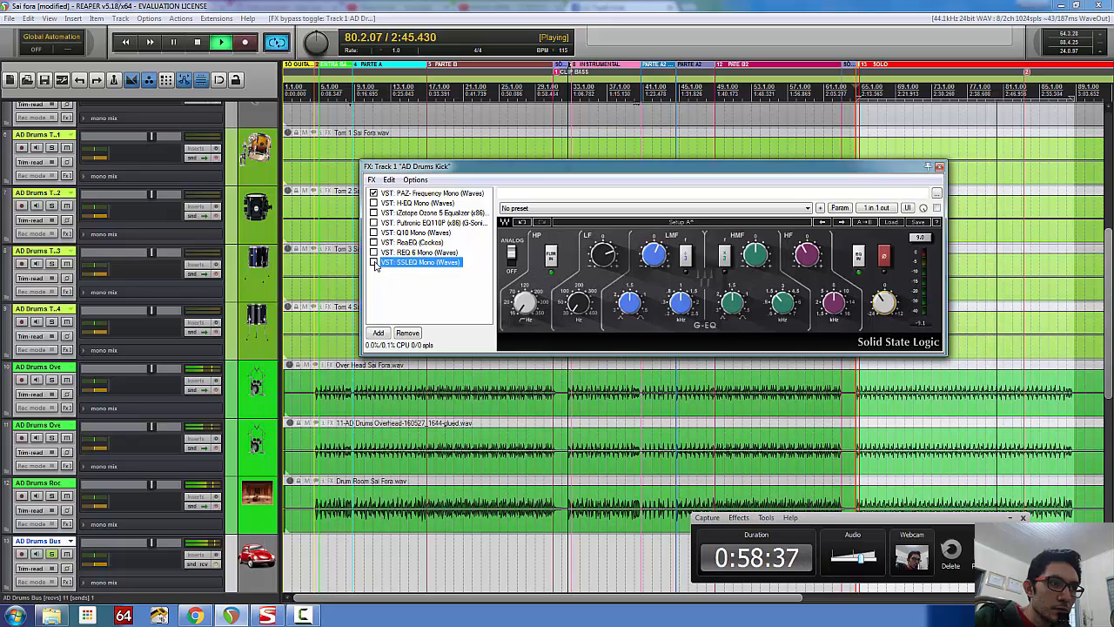
click(374, 262)
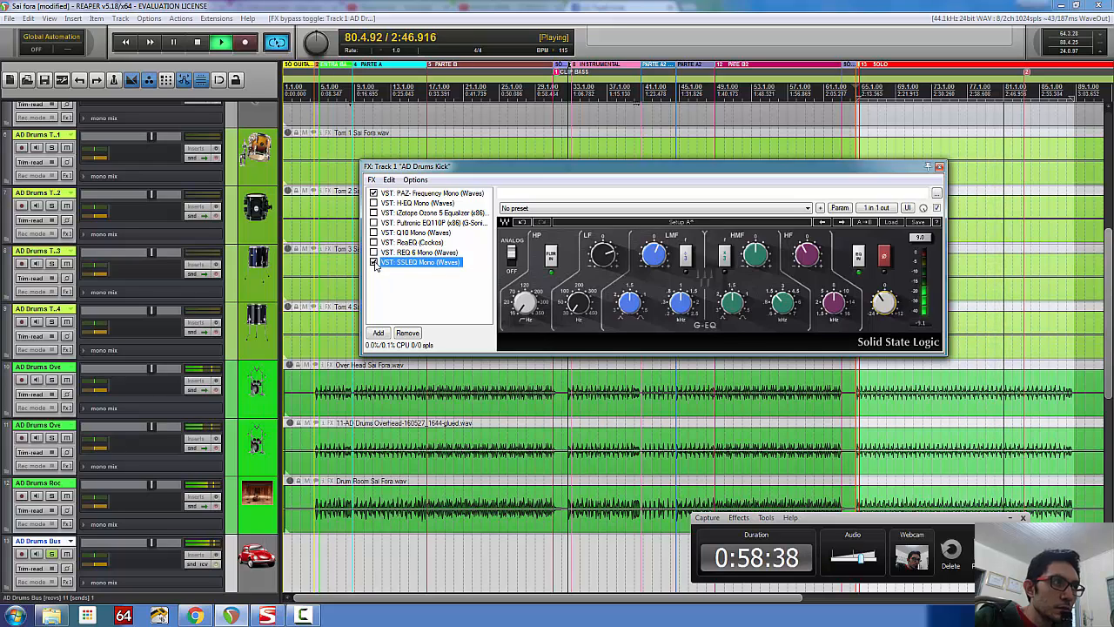
click(198, 42)
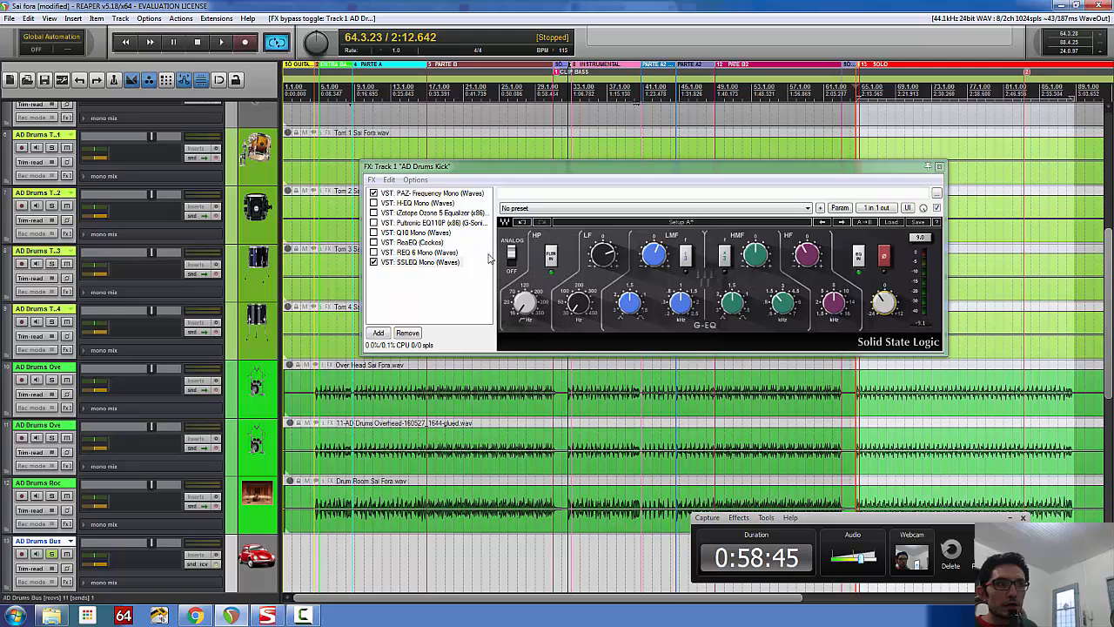
- Save the SSLEQ settings to a new file SSLEQ setups.xps in the Kick folder and dismiss the preset naming prompt
click(413, 265)
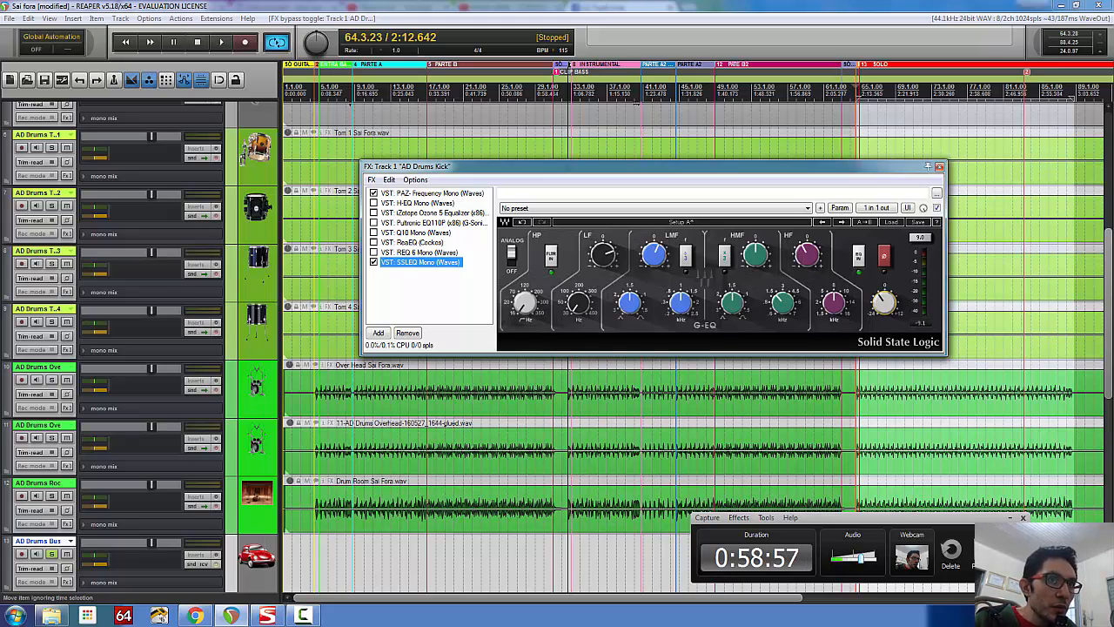
click(918, 223)
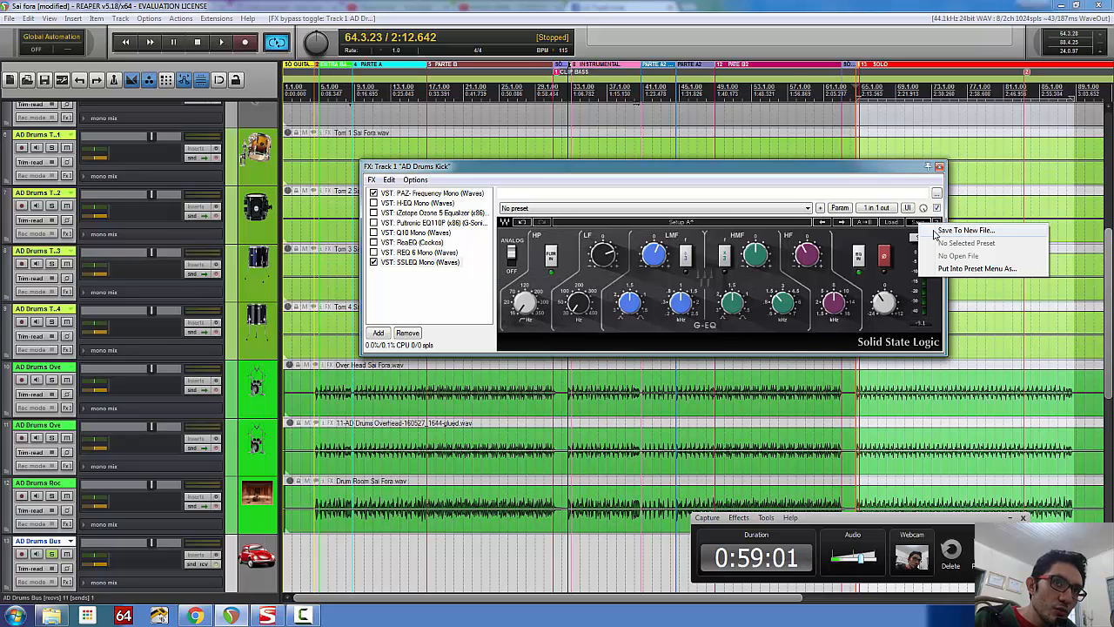
click(937, 230)
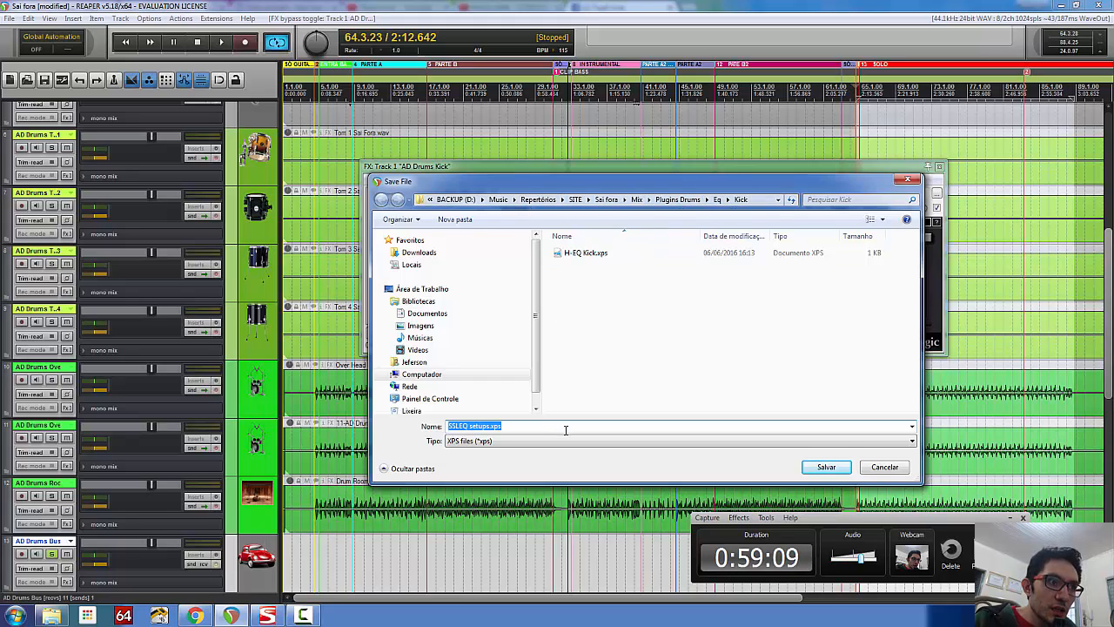
click(826, 467)
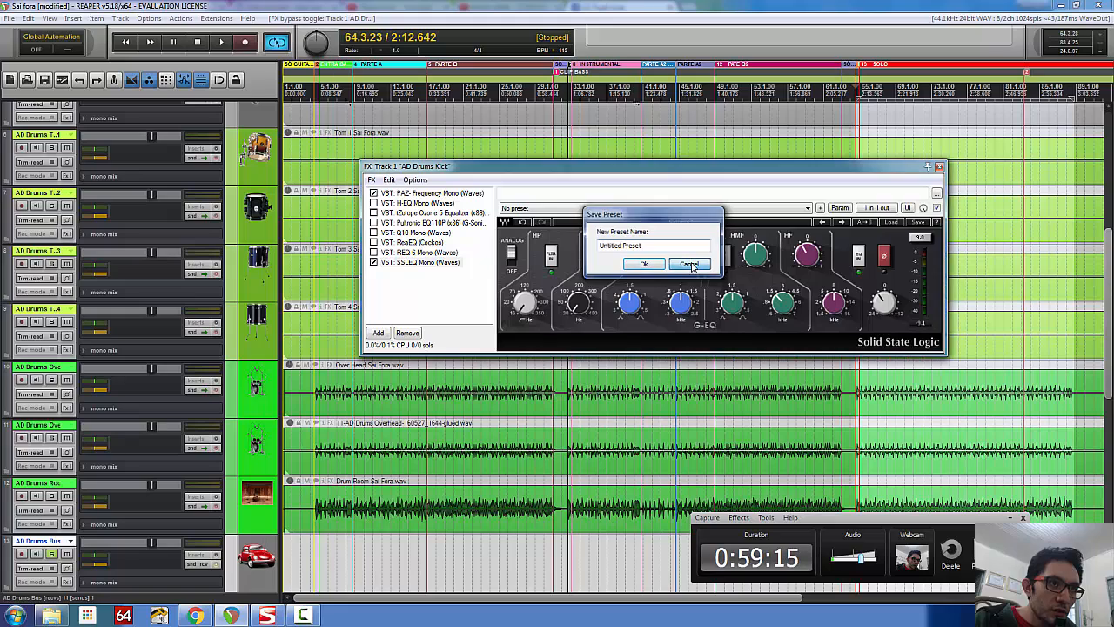
click(691, 264)
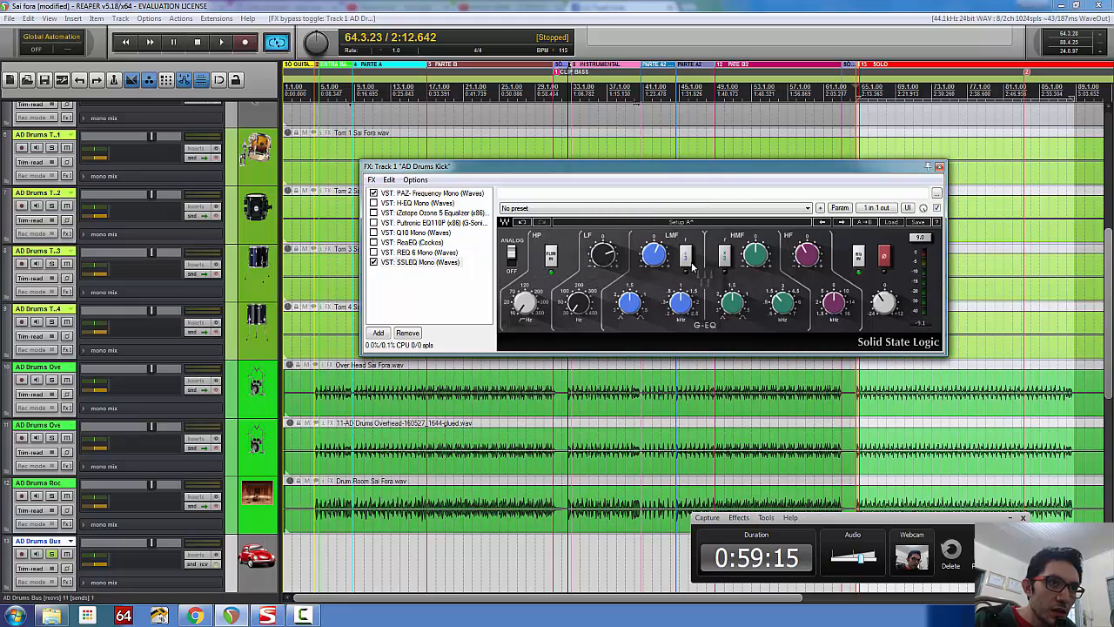
- Load the preset file SSLEQ setups.xps from the Kick folder into SSLEQ Mono
click(888, 223)
click(941, 230)
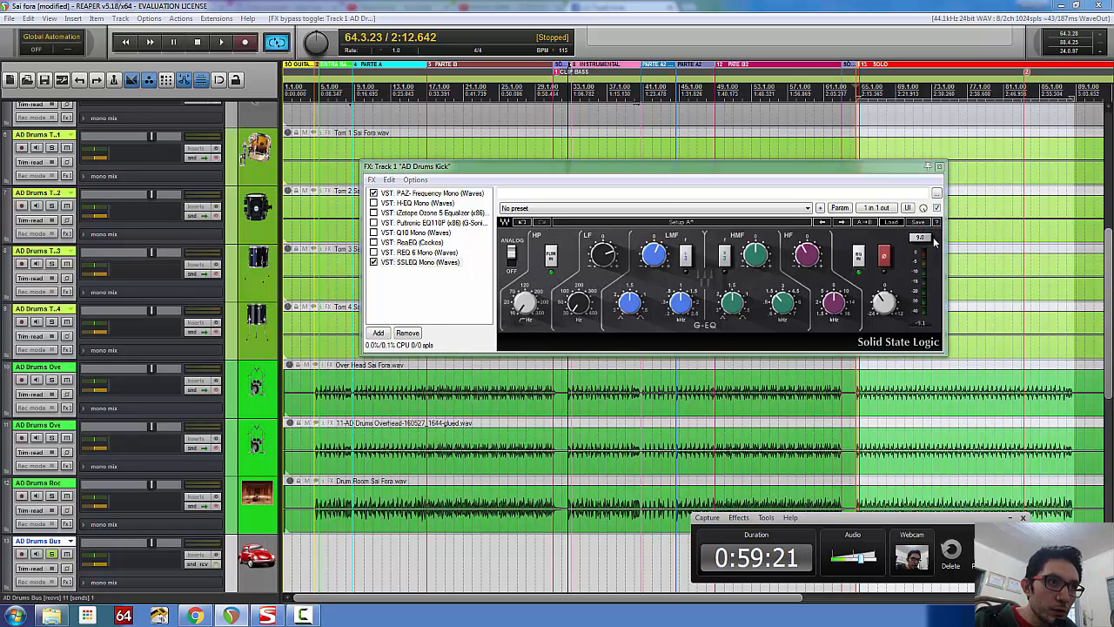
click(531, 266)
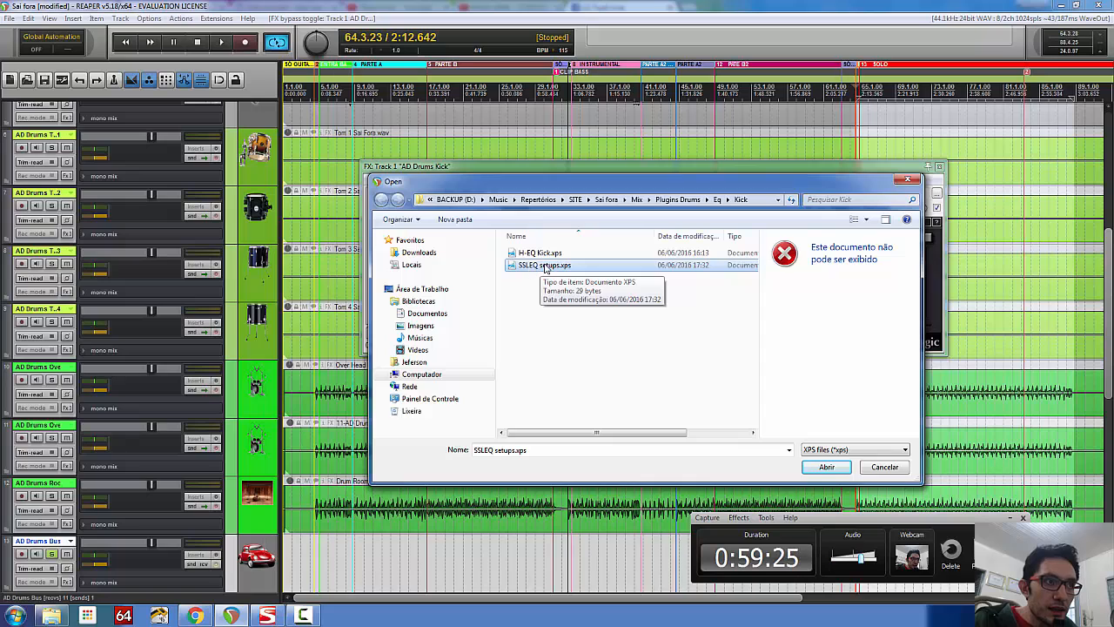
double_click(545, 265)
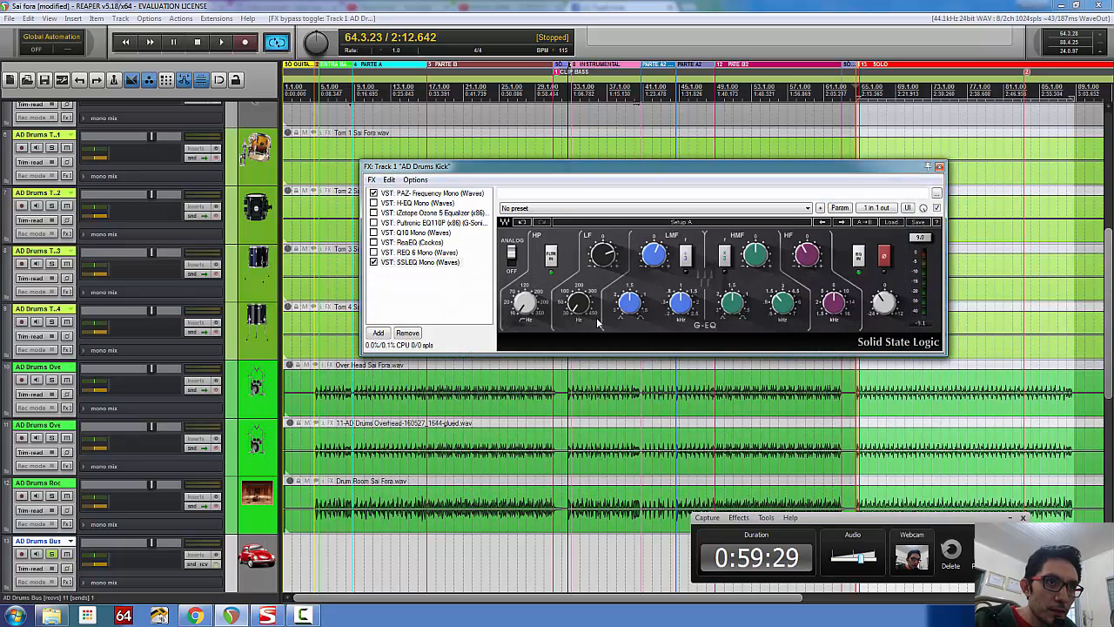
- Play the SOLO section, toggle the SSLEQ Mono bypass on the kick to compare, and stop playback
click(223, 43)
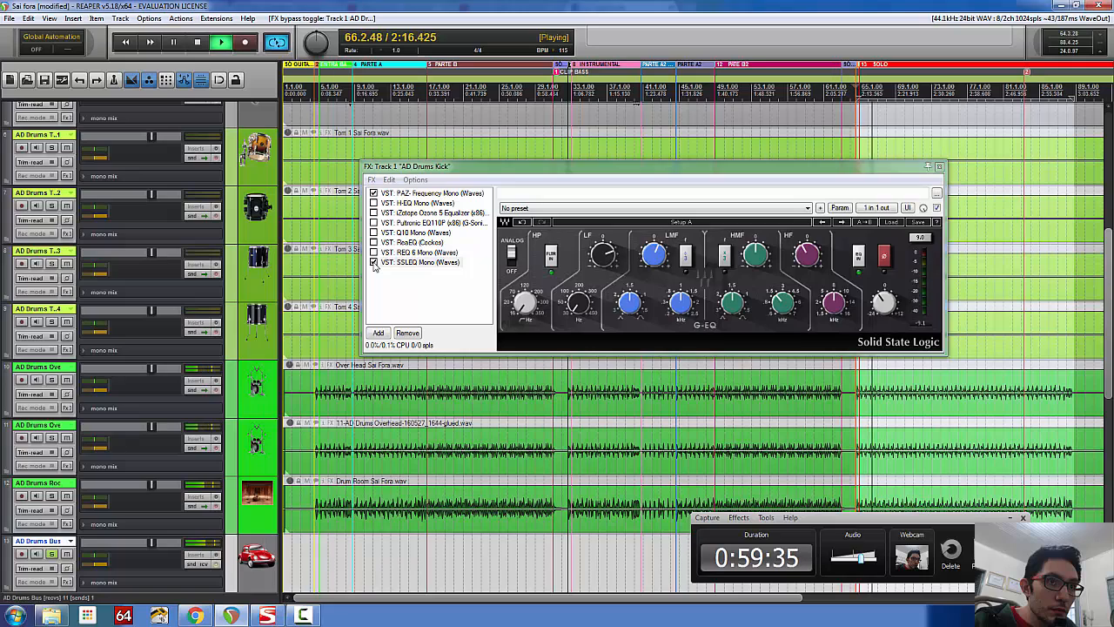
click(375, 262)
click(375, 263)
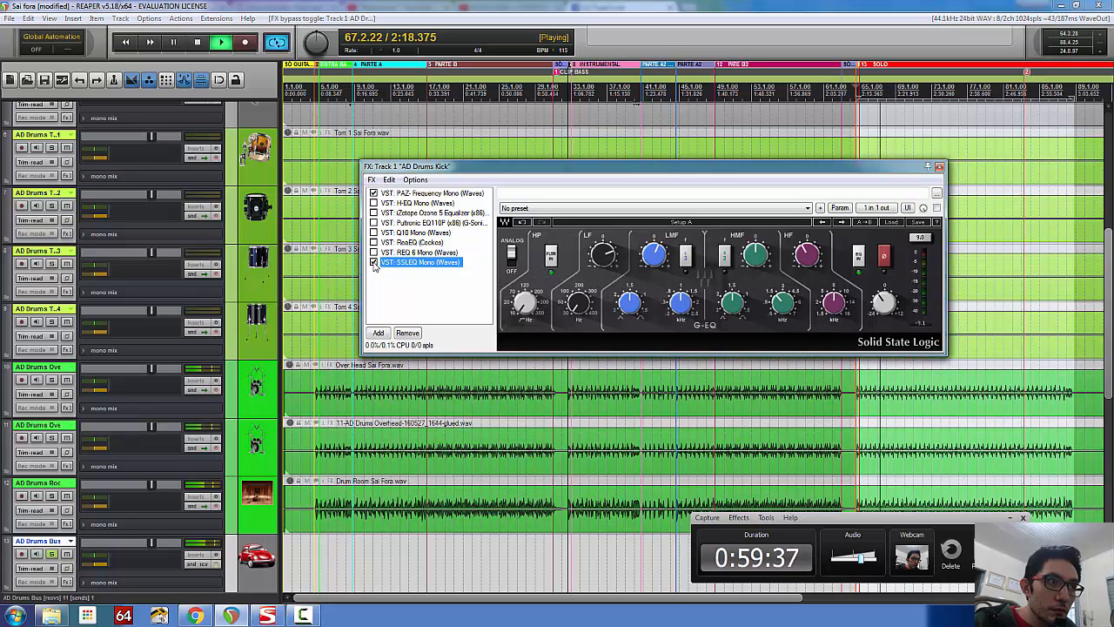
click(202, 44)
click(199, 43)
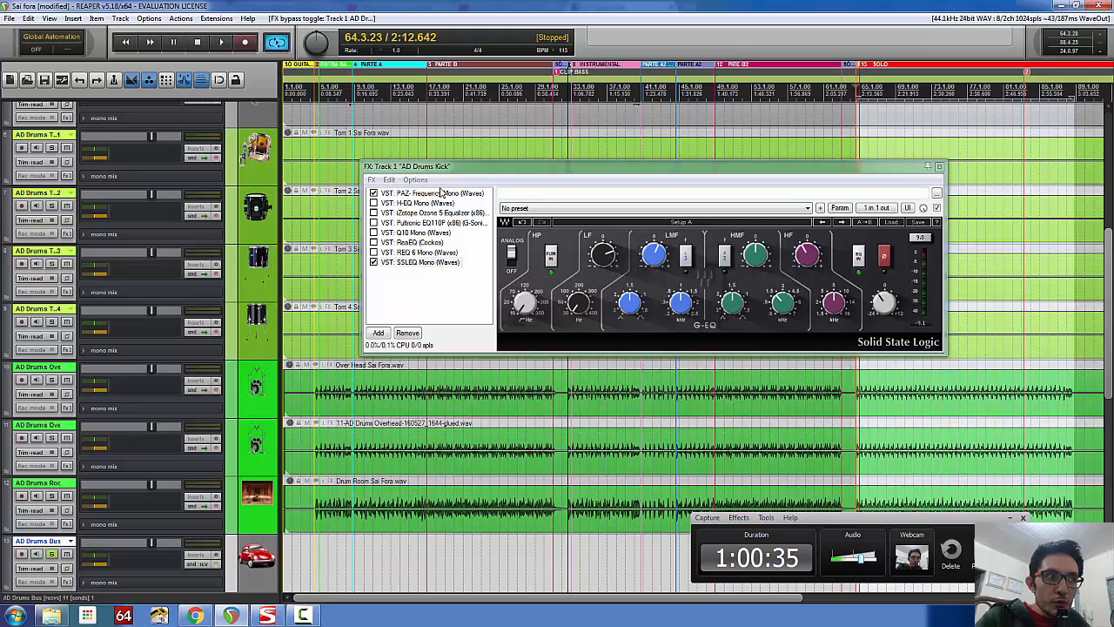
- Review the kick's PAZ Frequency spectrum and the settings of REQ 6, ReaEQ, Q10 and Pultronic EQ110P, closing the Pultronic interface
click(411, 194)
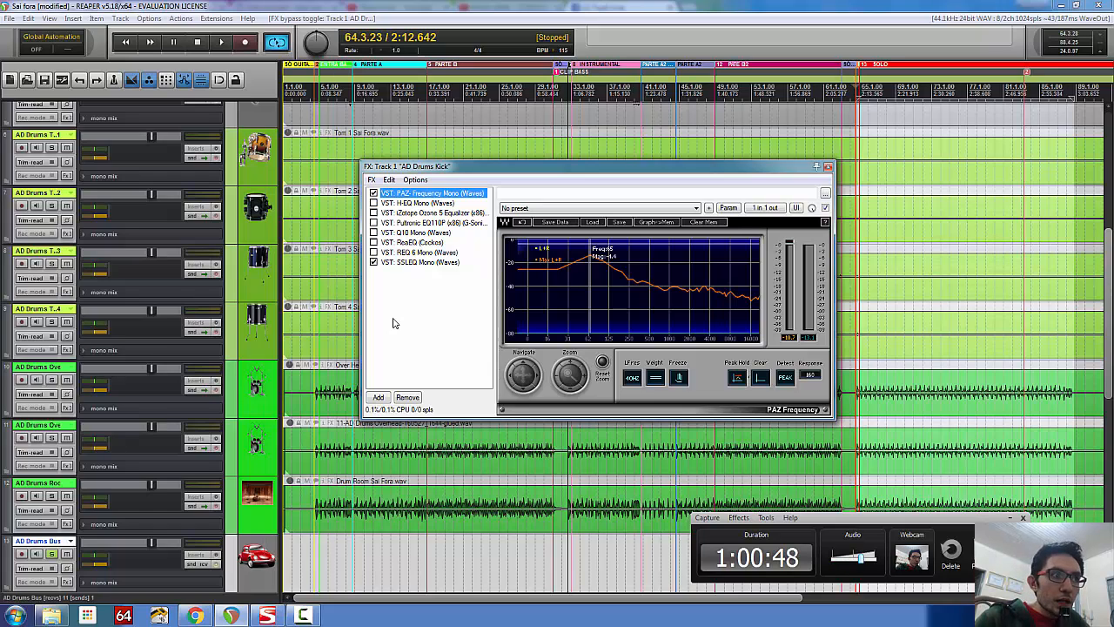
click(409, 252)
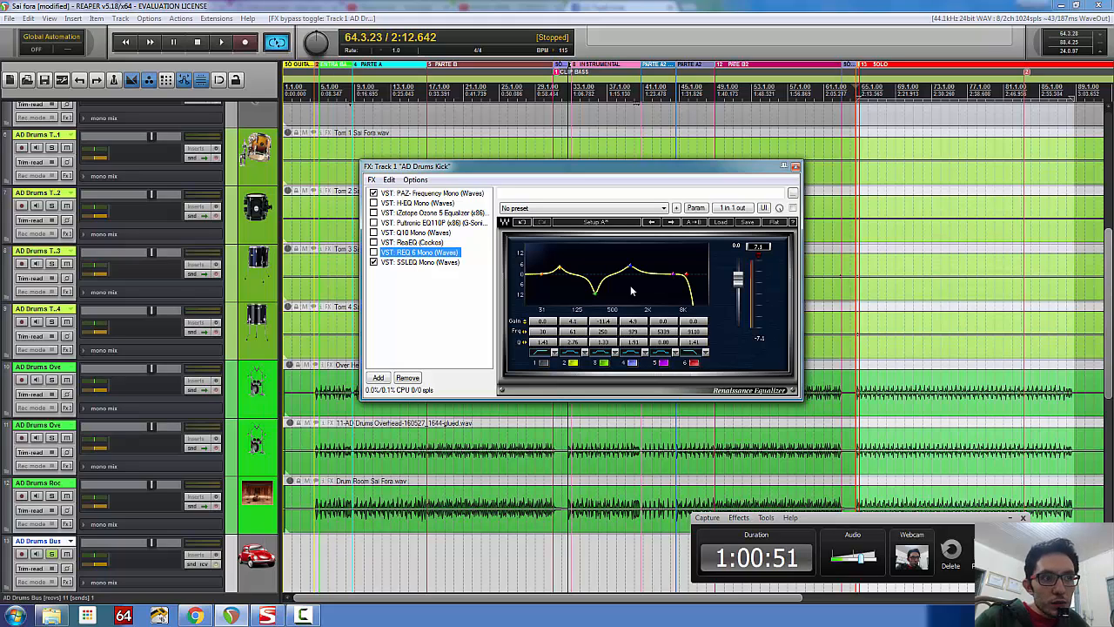
click(431, 242)
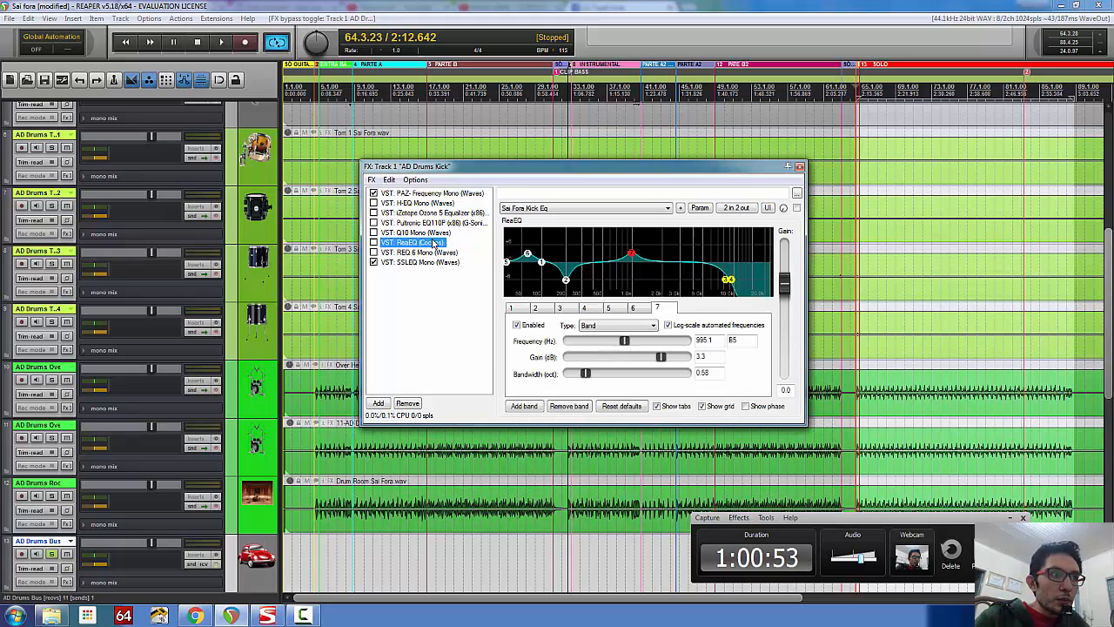
click(426, 233)
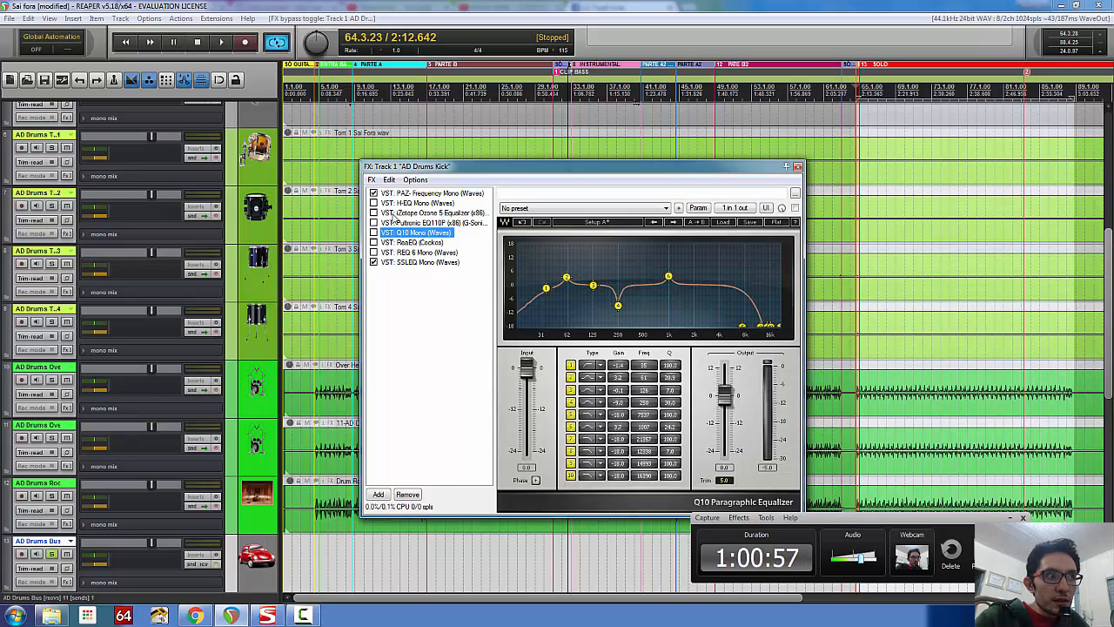
click(409, 223)
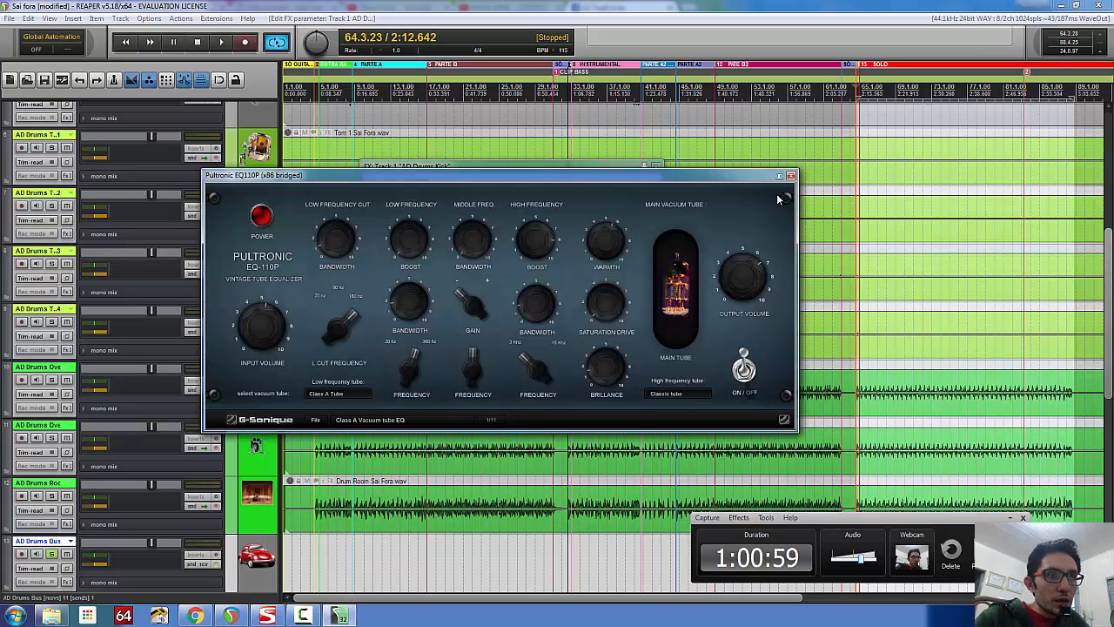
click(790, 175)
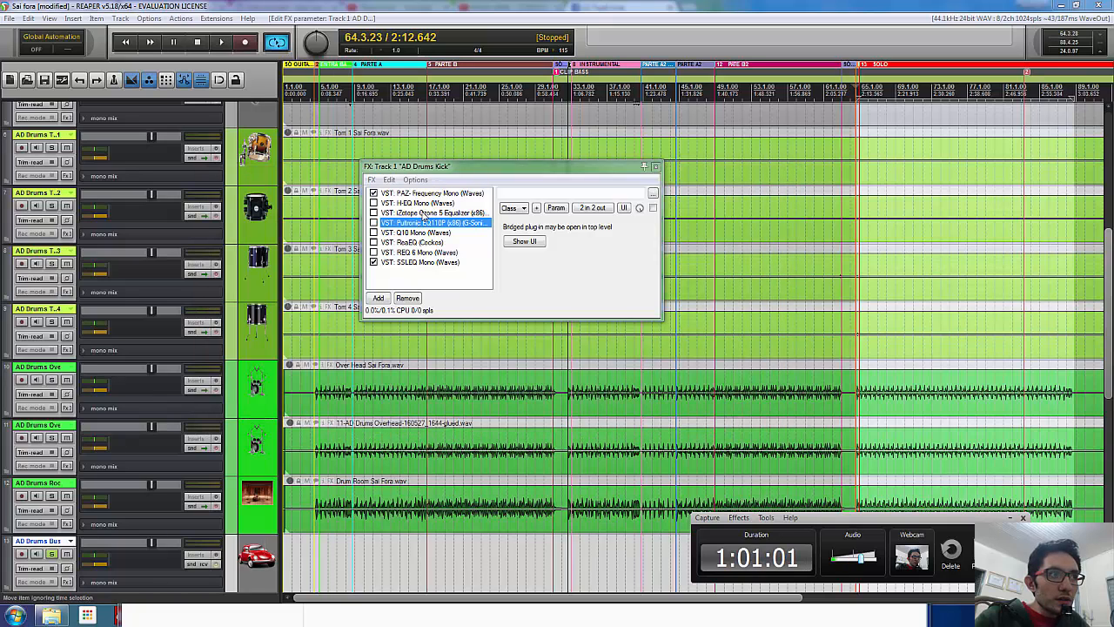
- Review the kick's Ozone 5 Equalizer, H-EQ, Q10 and ReaEQ settings, and close the kick's FX chain
click(430, 214)
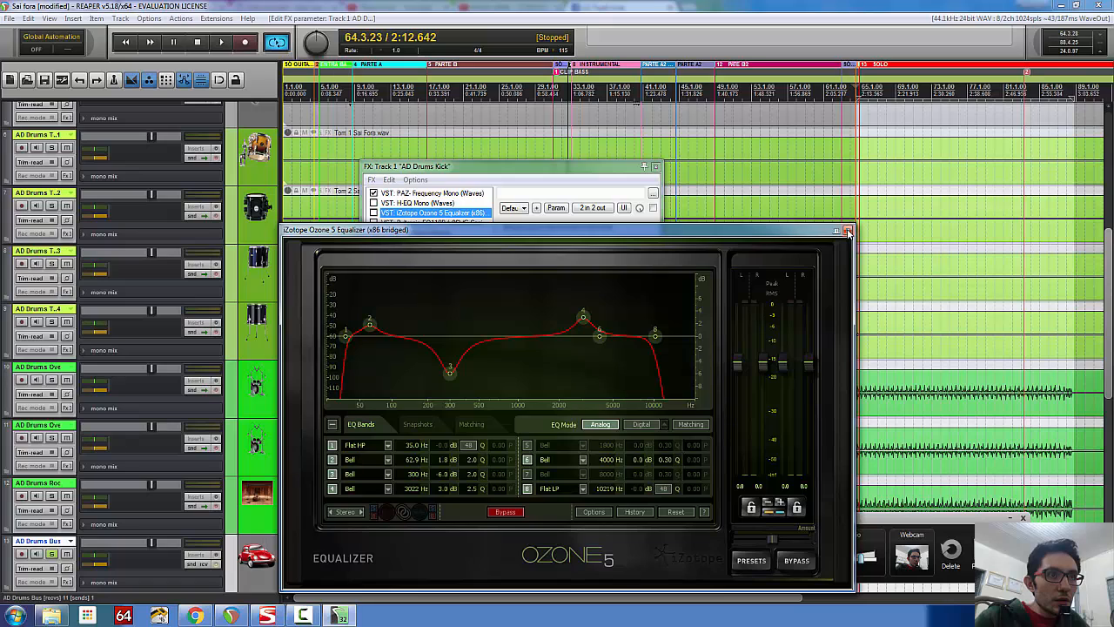
click(849, 231)
click(405, 204)
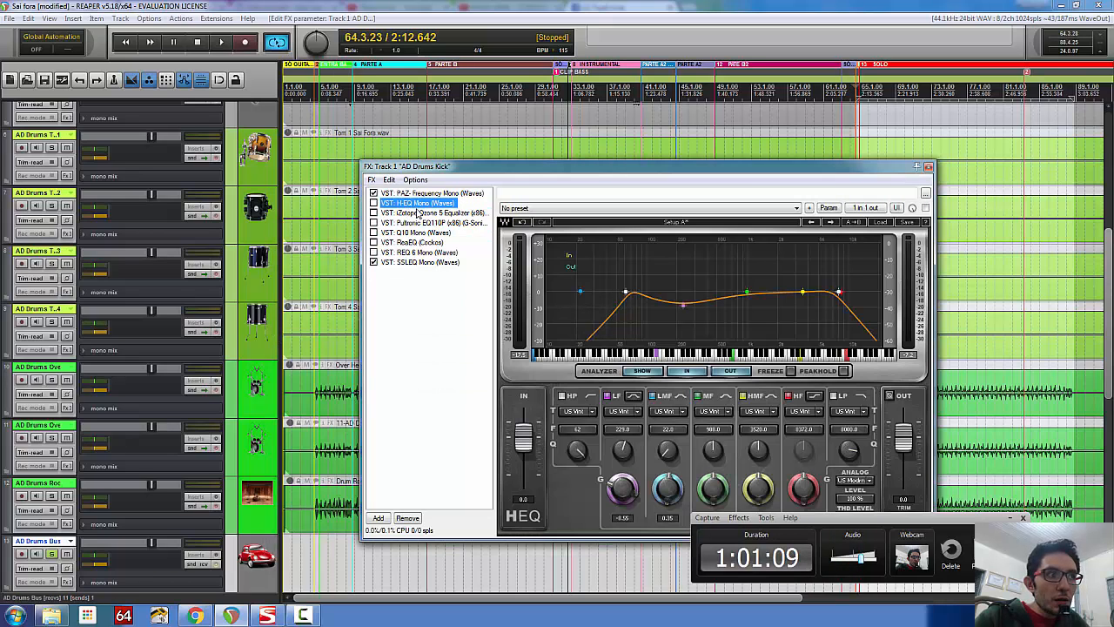
click(405, 233)
click(408, 243)
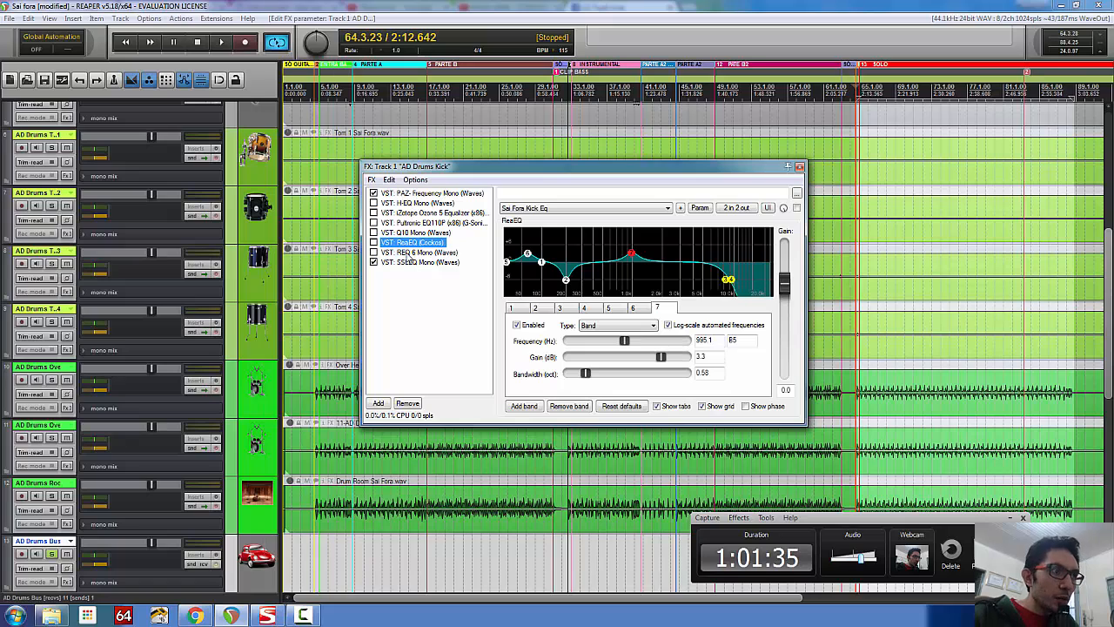
click(799, 167)
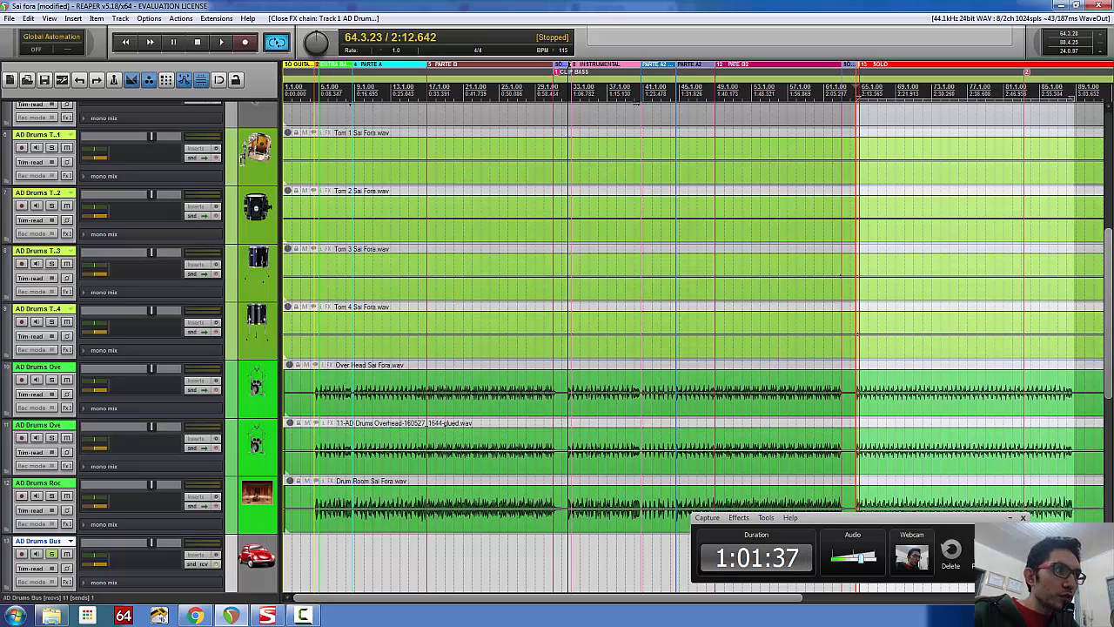
- Set the loop time selection from about bar 4 through PARTE A, ending near the start of PARTE B
drag(1107, 375, 1105, 252)
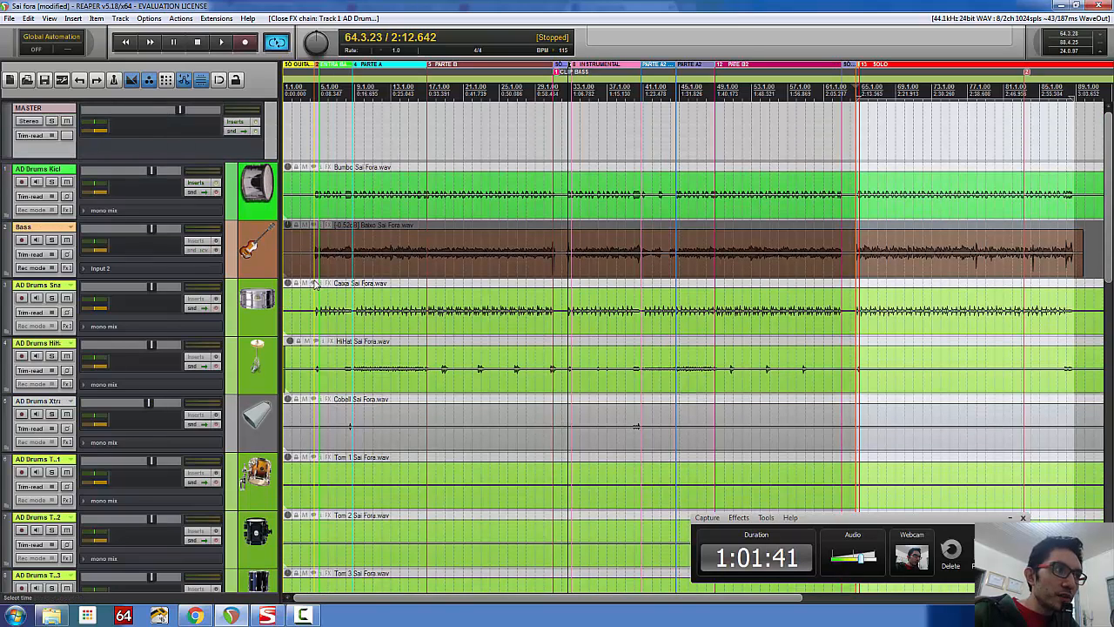
click(313, 217)
drag(313, 218, 353, 218)
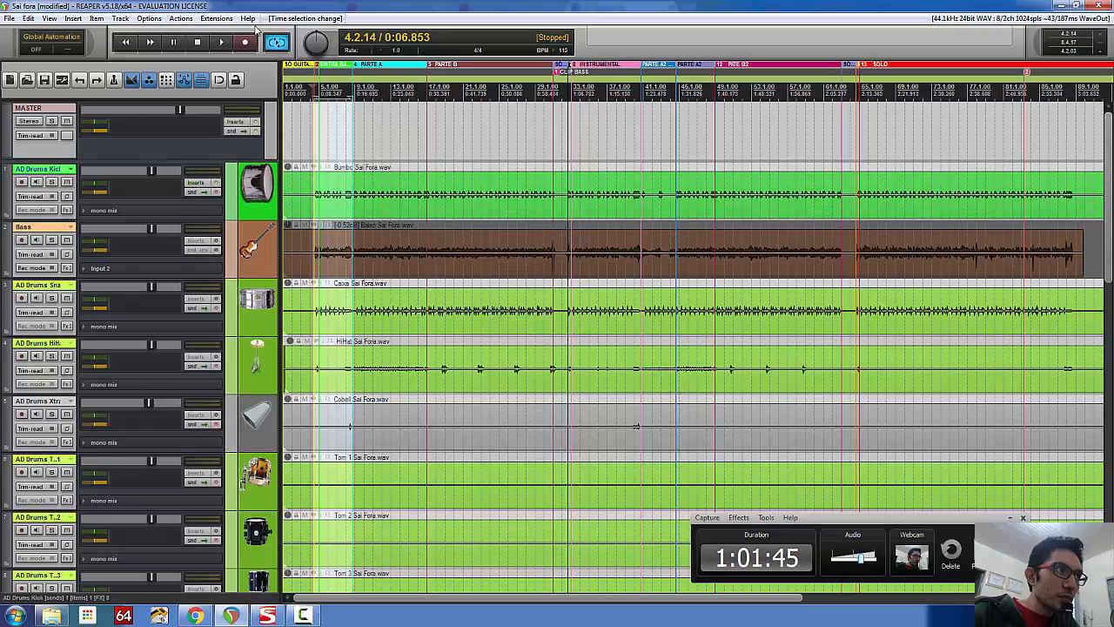
drag(353, 99, 427, 99)
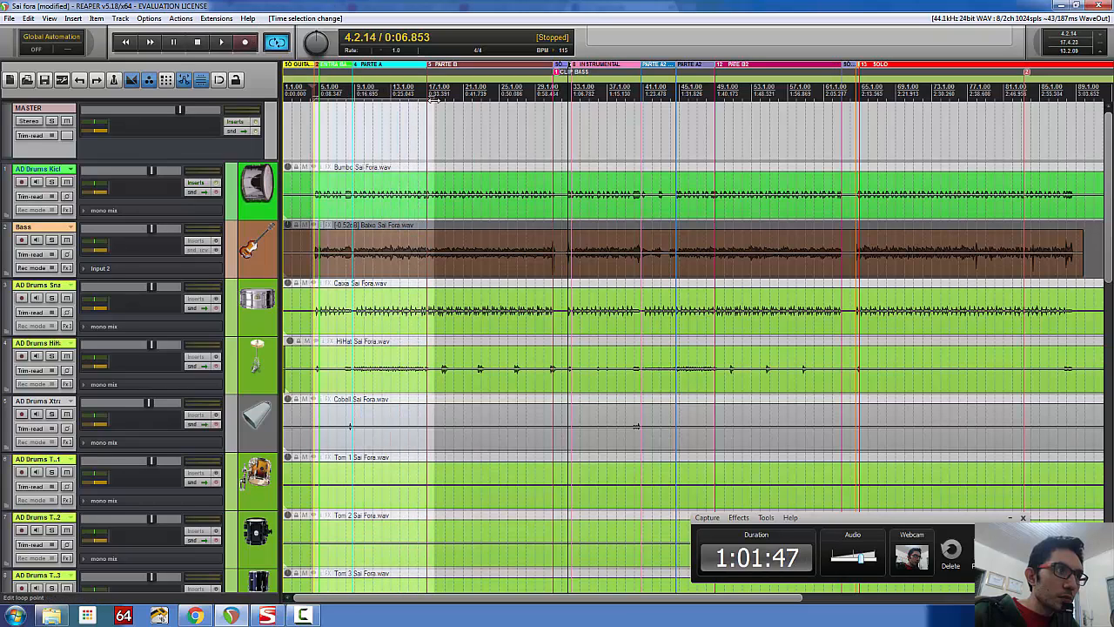
- Play the selection with the snare track soloed and the solo on the AD Drums Bus turned off
click(221, 42)
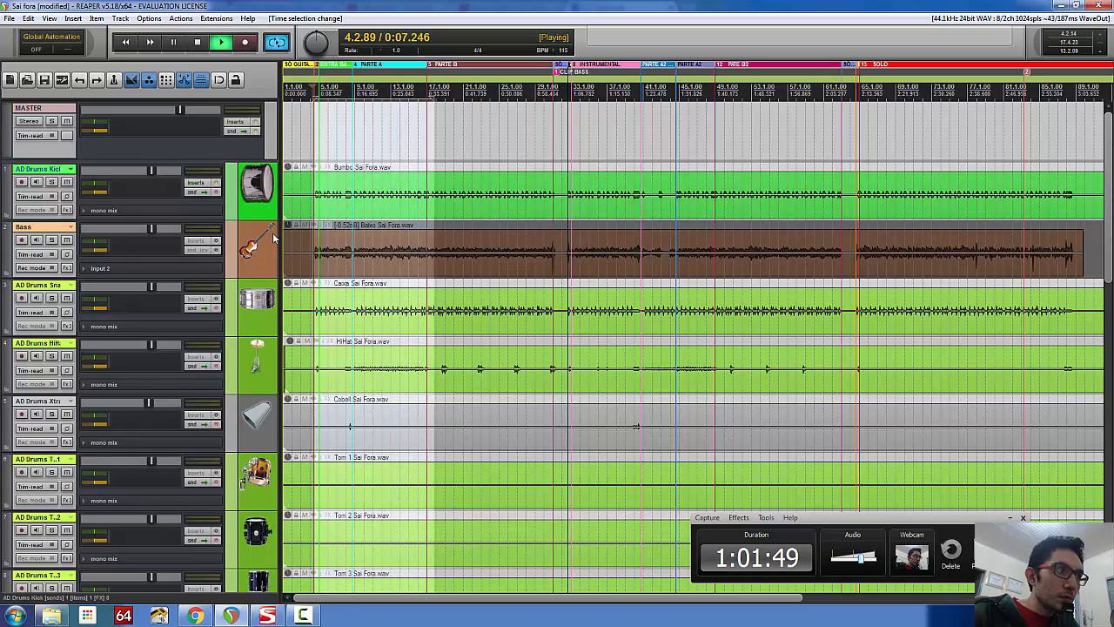
click(52, 297)
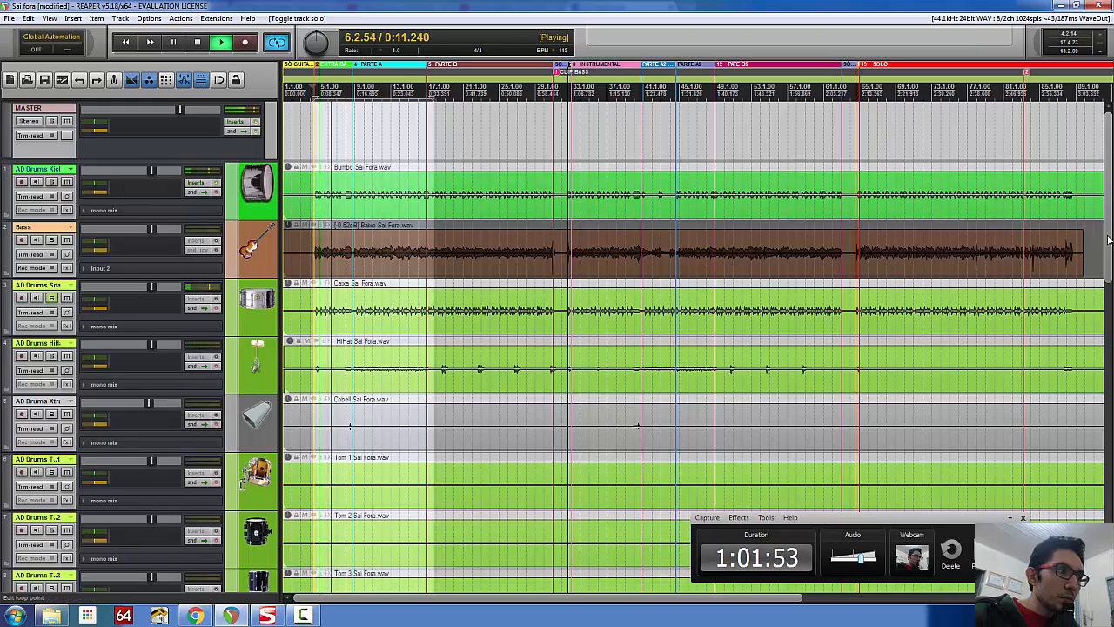
mouse_move(1110, 237)
mouse_down()
mouse_move(1109, 389)
mouse_move(1110, 250)
mouse_up()
click(53, 473)
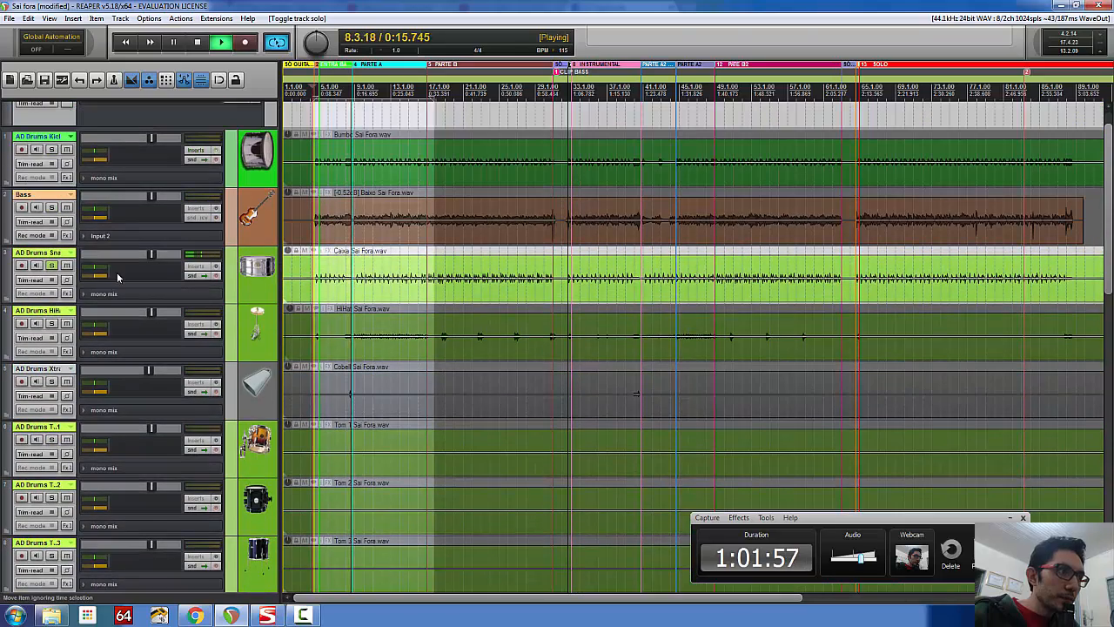
- Add PAZ-Frequency Mono to the snare track, stop playback, and read the frequency of the spectrum's lowest peak
click(198, 265)
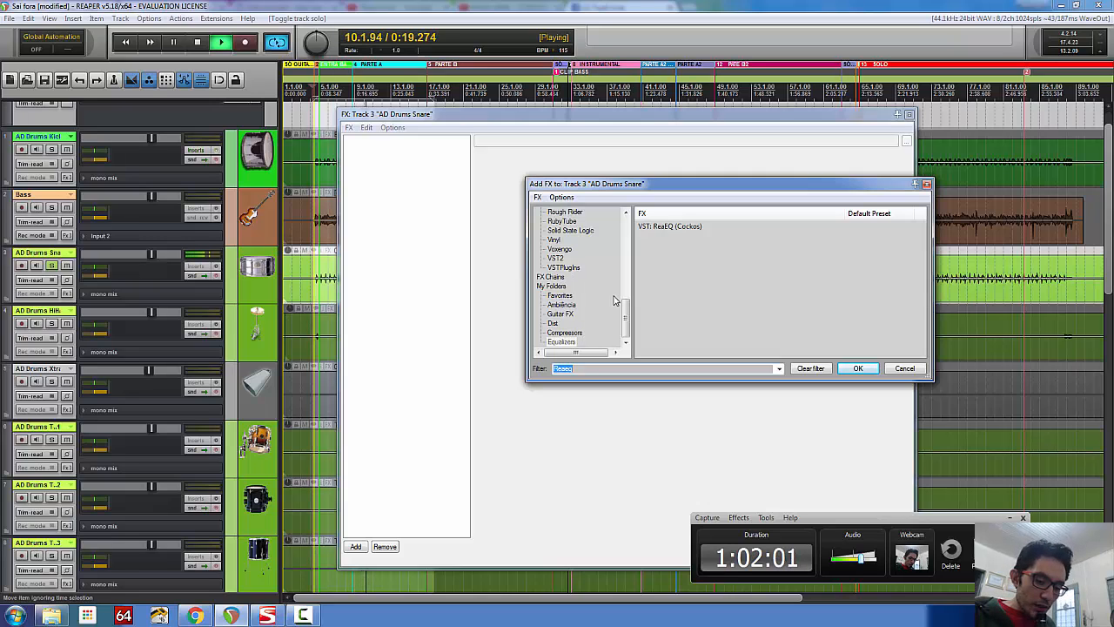
text(Paz)
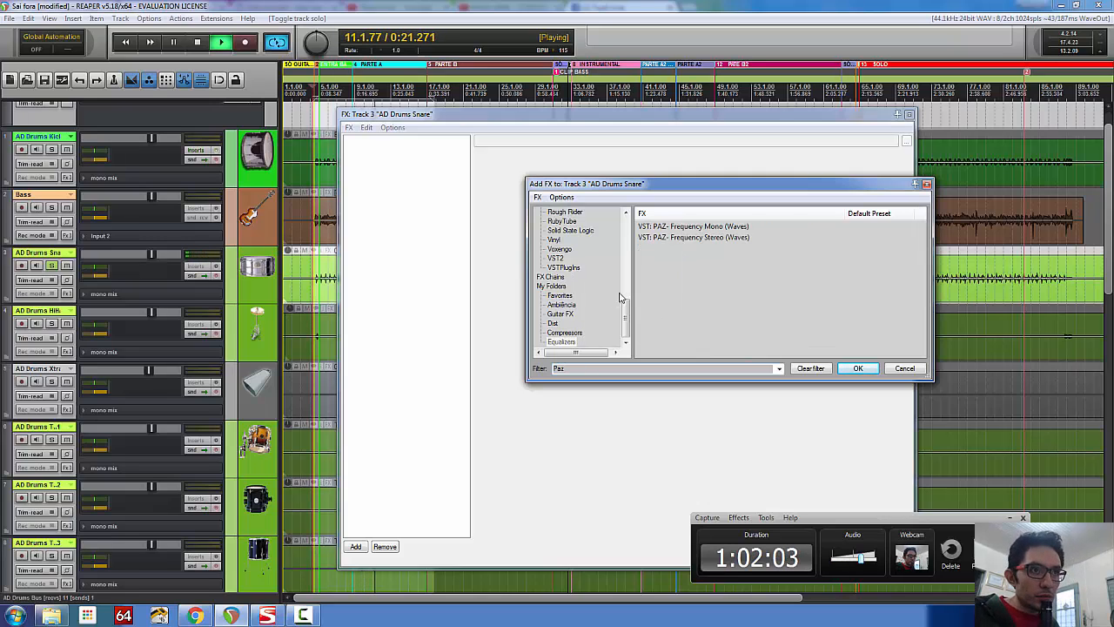
double_click(725, 227)
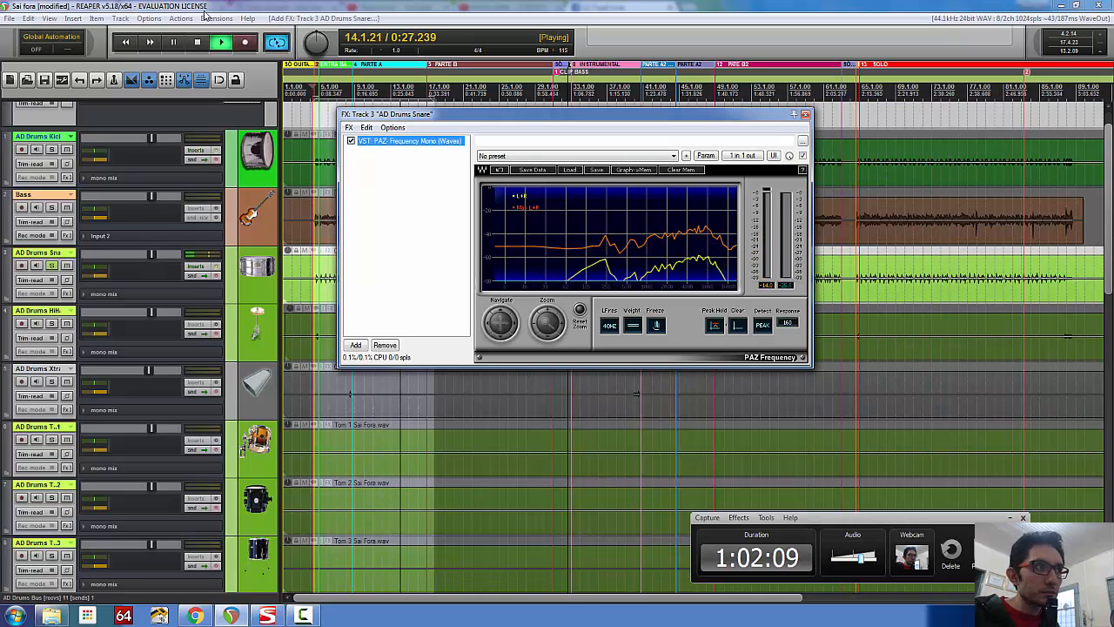
click(201, 42)
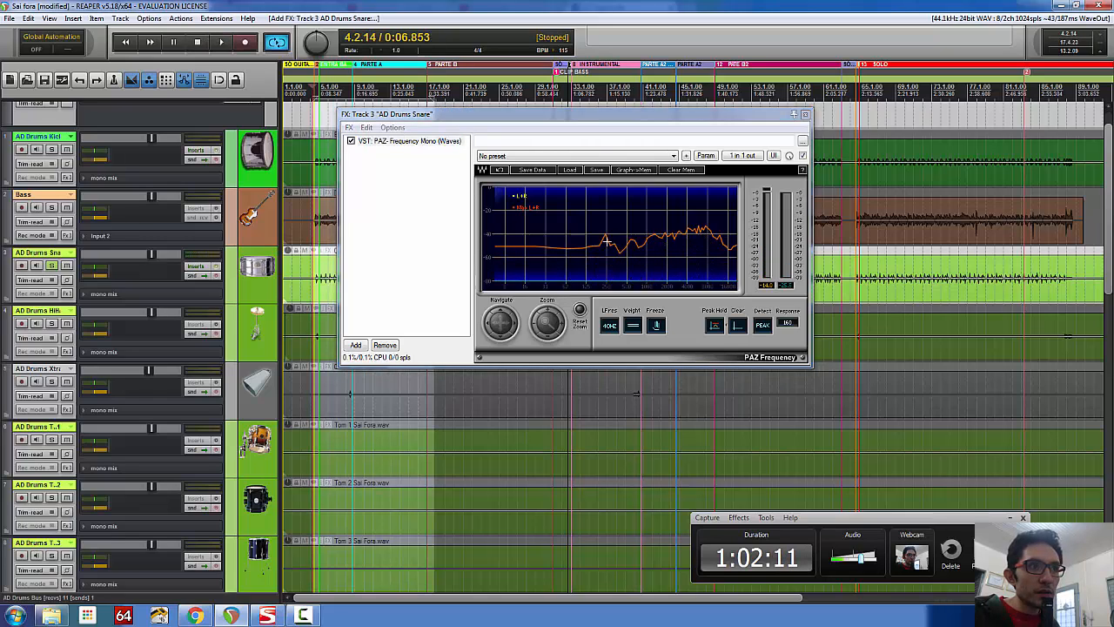
click(605, 238)
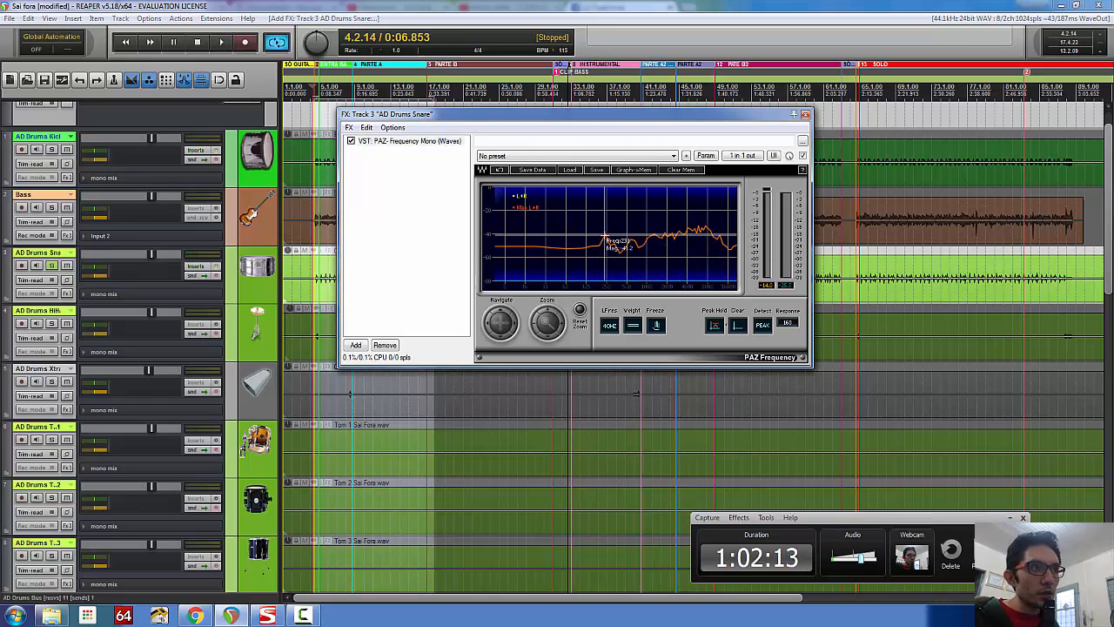
- Resume playback and add ReaEQ after PAZ-Frequency Mono on the snare track
click(221, 44)
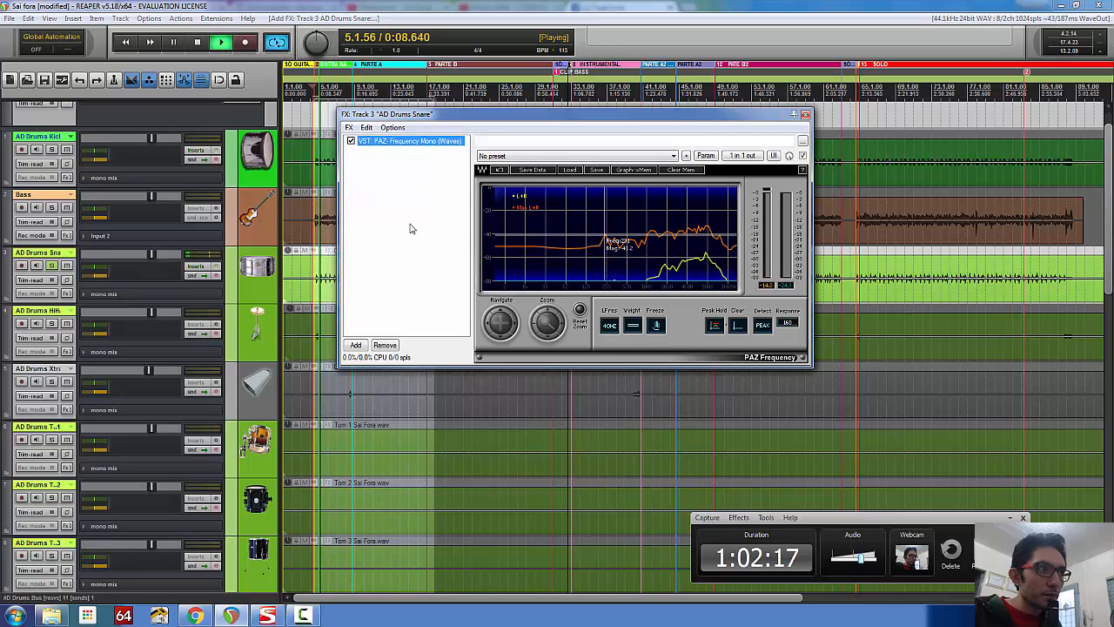
right_click(397, 195)
click(409, 204)
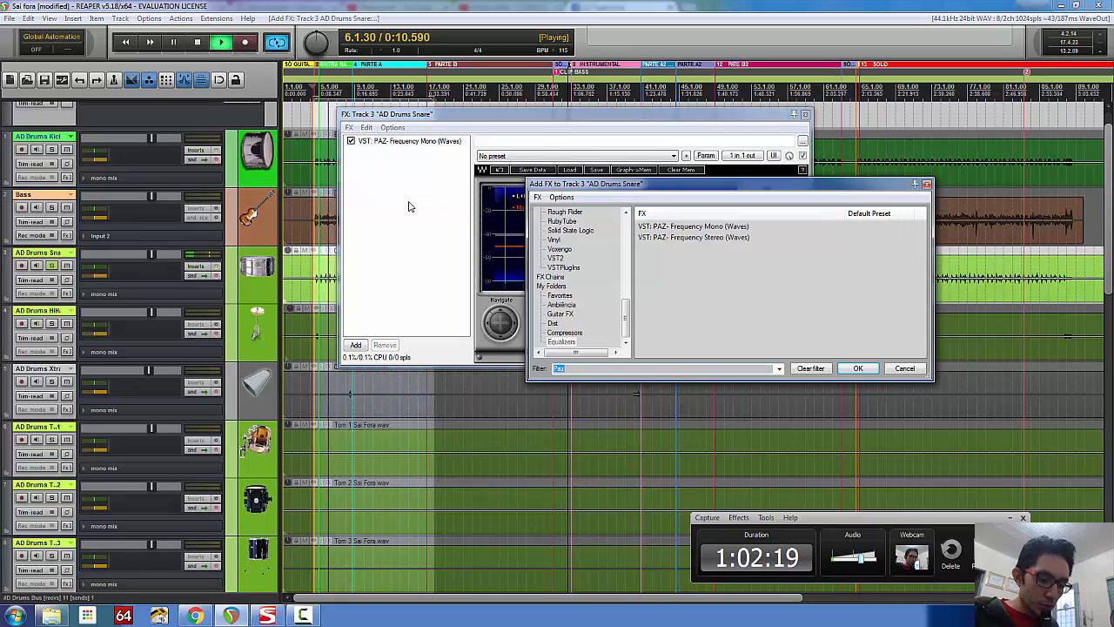
text(rea)
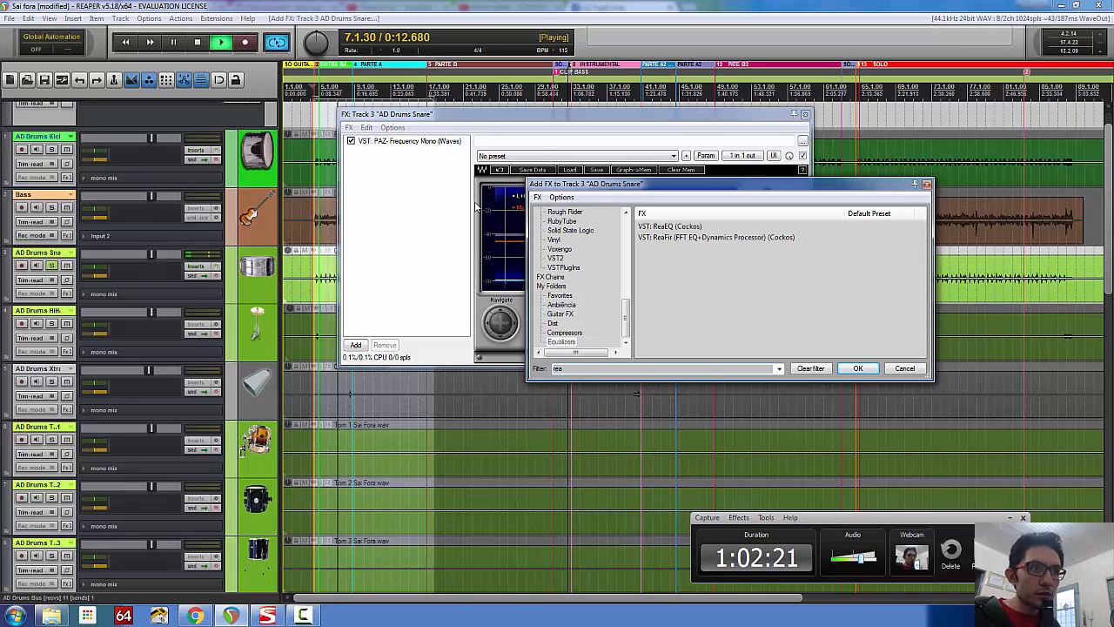
double_click(688, 227)
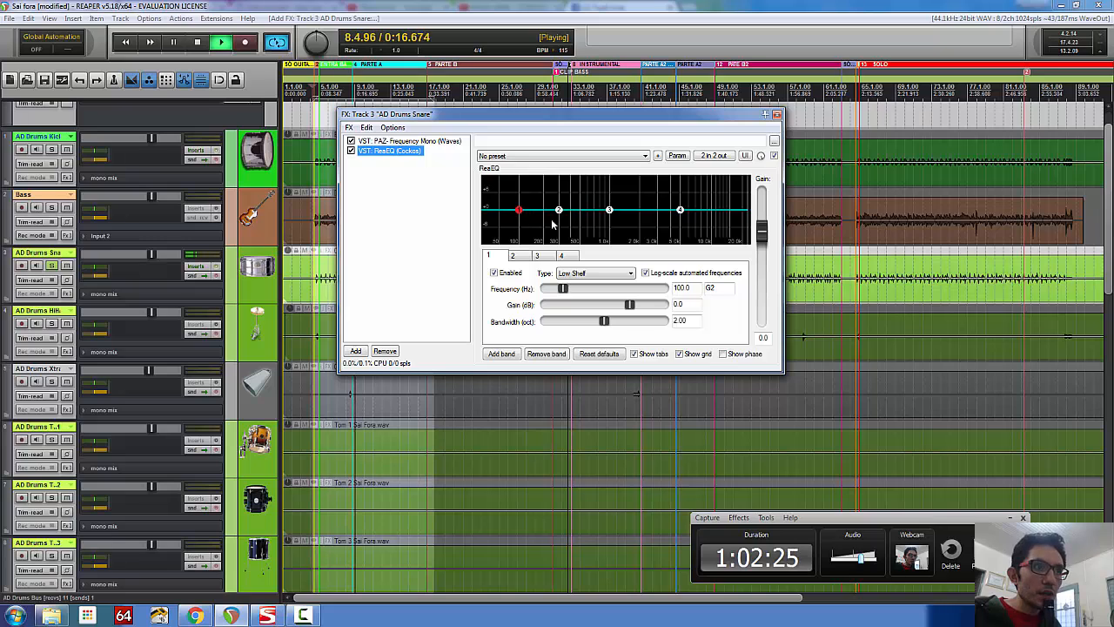
- Add a fifth ReaEQ band at 250 Hz with about 5.9 dB gain and a bandwidth of about 1.02 octaves
right_click(540, 209)
click(570, 217)
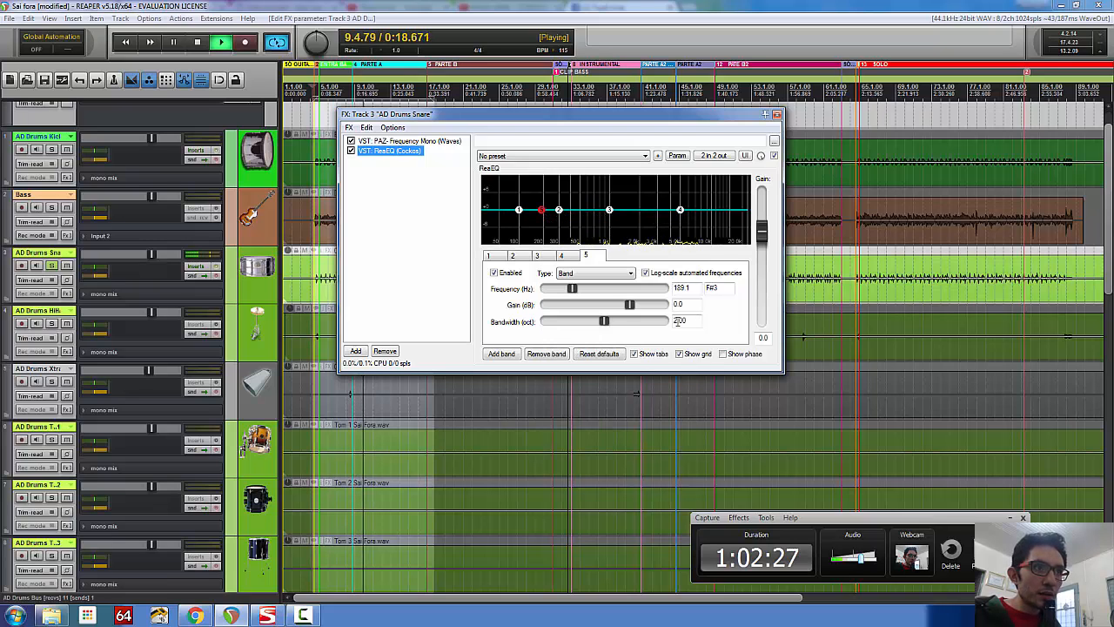
drag(695, 288, 647, 288)
text(250)
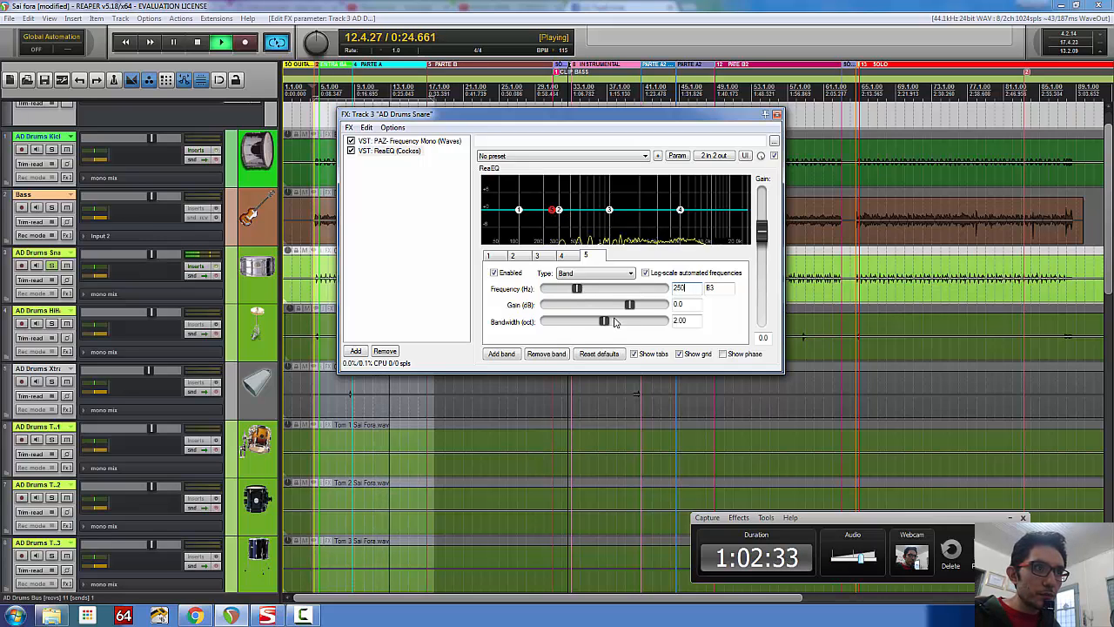
drag(630, 304, 647, 304)
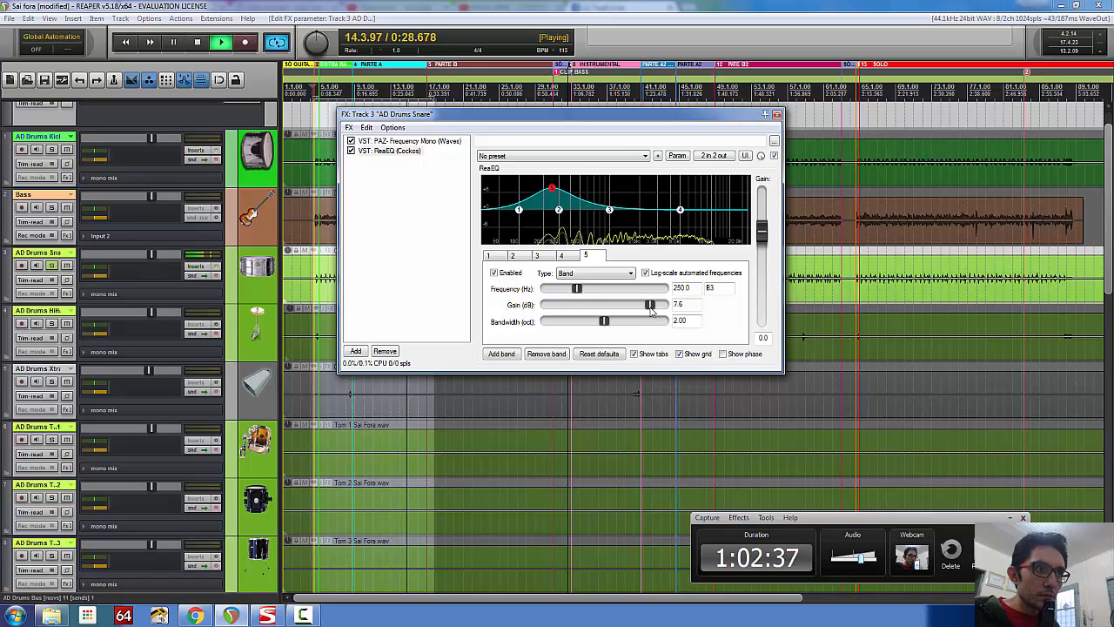
drag(647, 310, 575, 327)
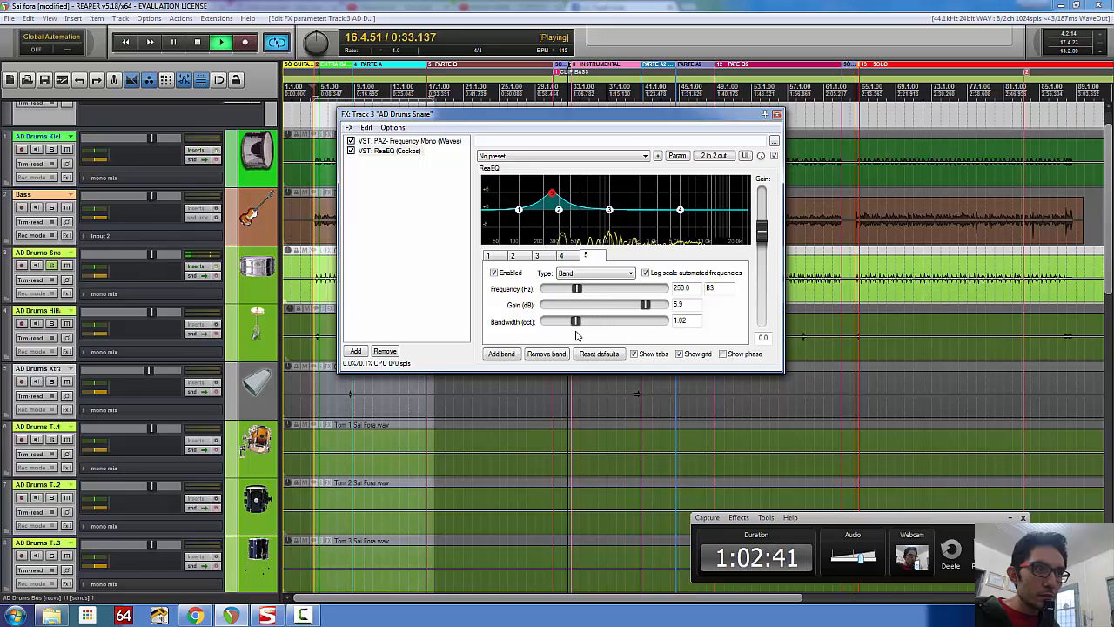
- Compare the snare with ReaEQ bypassed, widen the 250 Hz band to about 1.64 octaves, disable the band, and stop playback
click(351, 152)
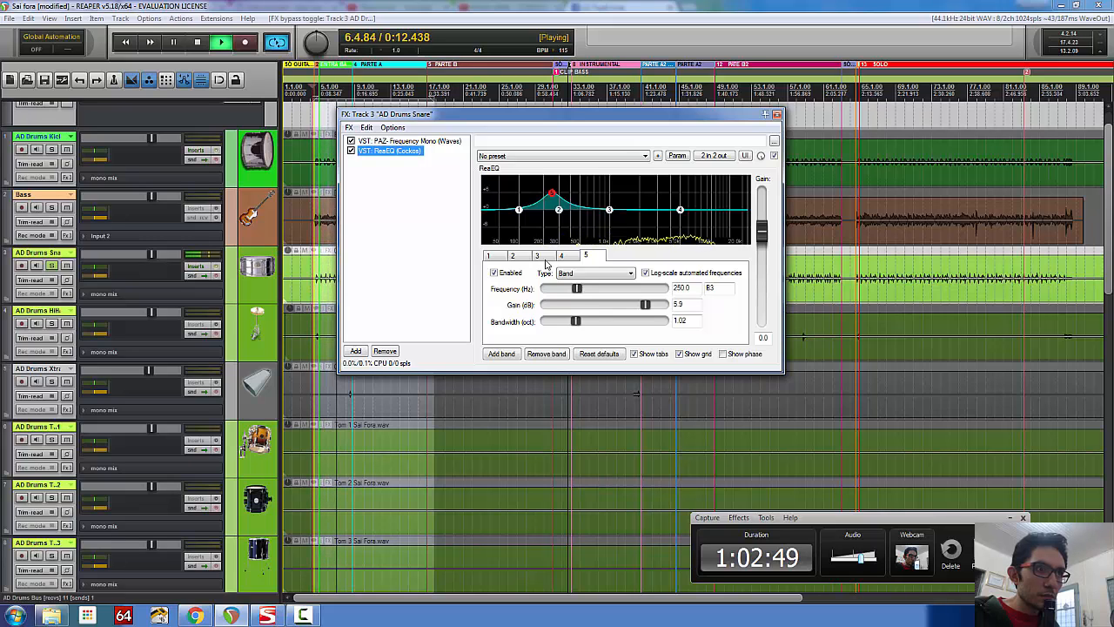
drag(576, 321, 593, 321)
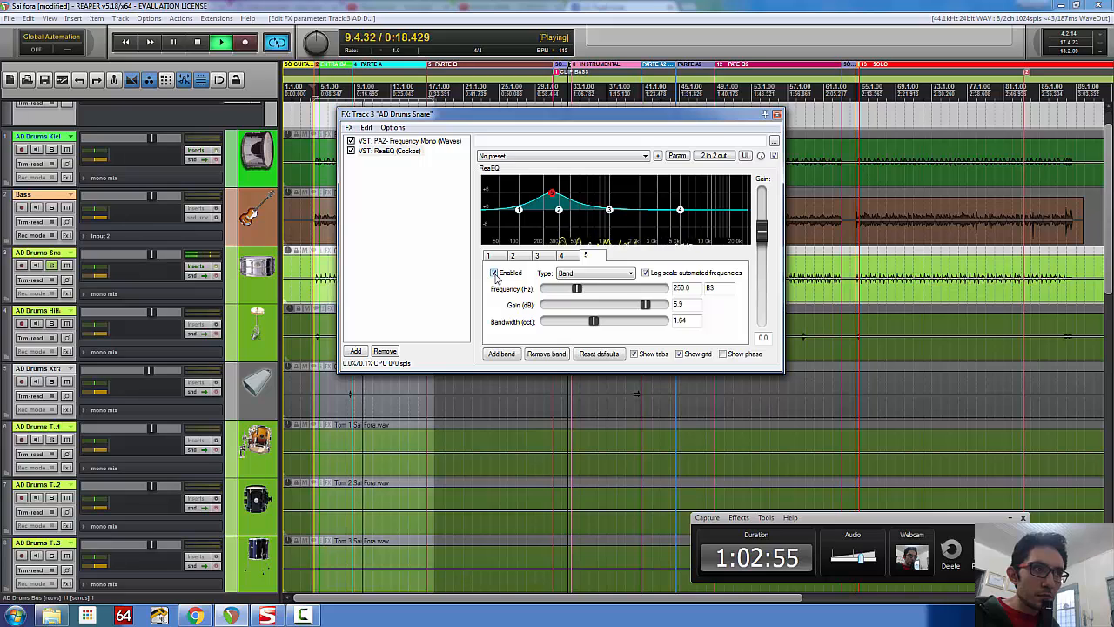
click(494, 273)
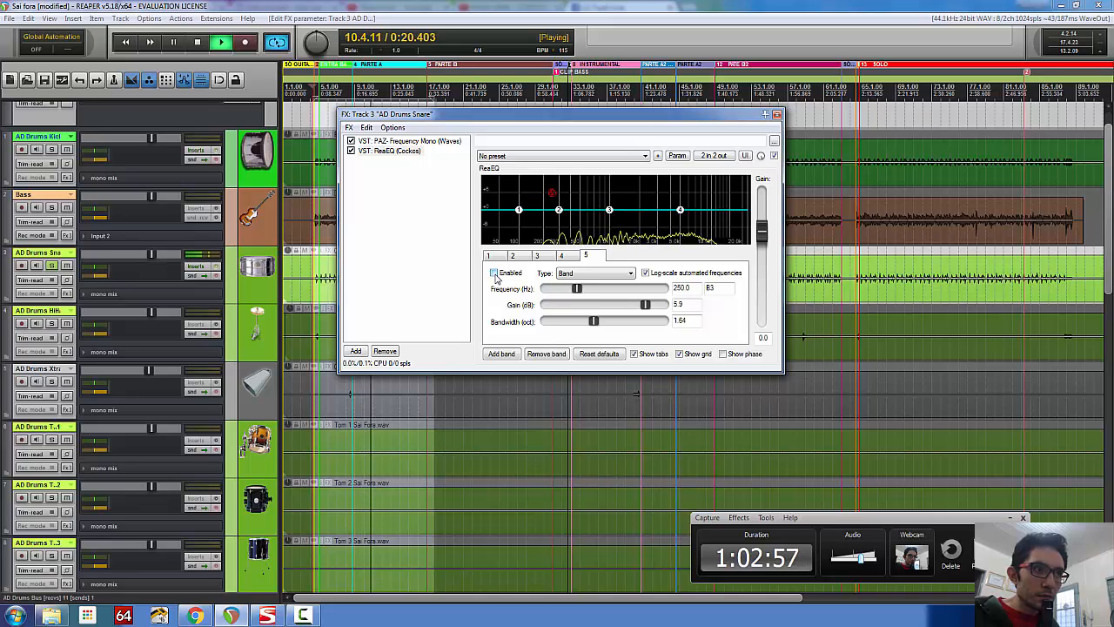
click(197, 41)
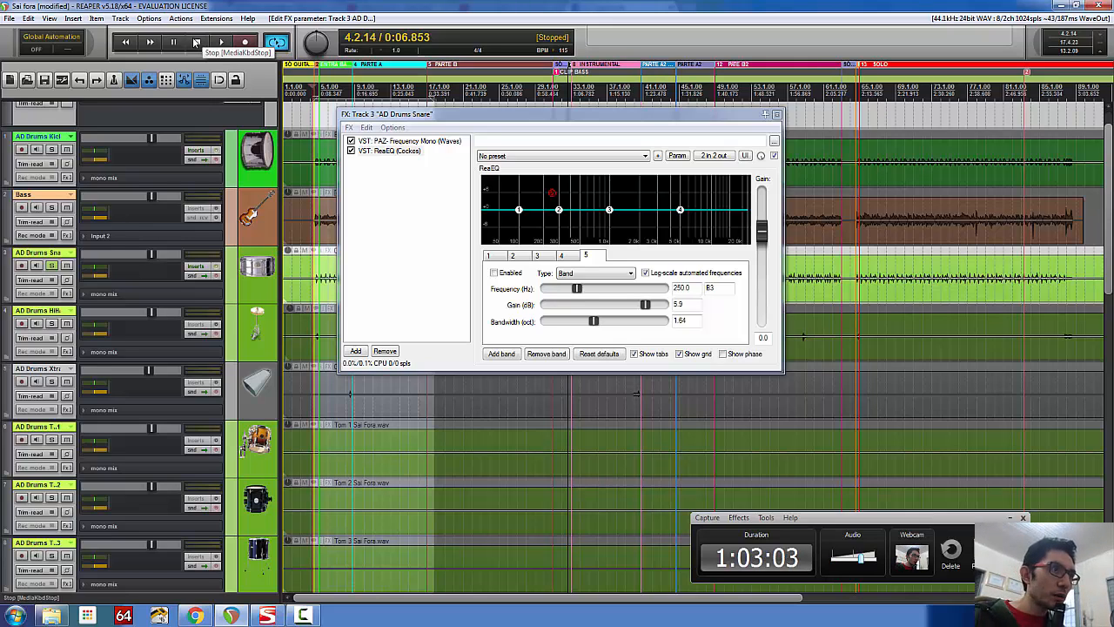
- Remove ReaEQ and PAZ-Frequency Mono from the snare track and close its FX chain
click(364, 152)
key(Delete)
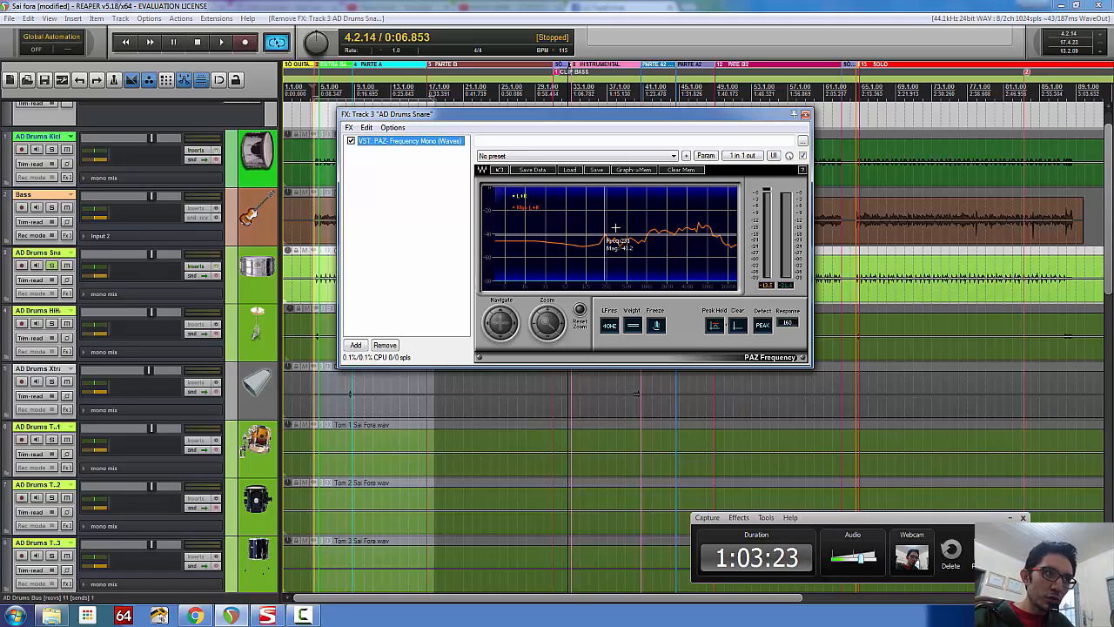
key(Delete)
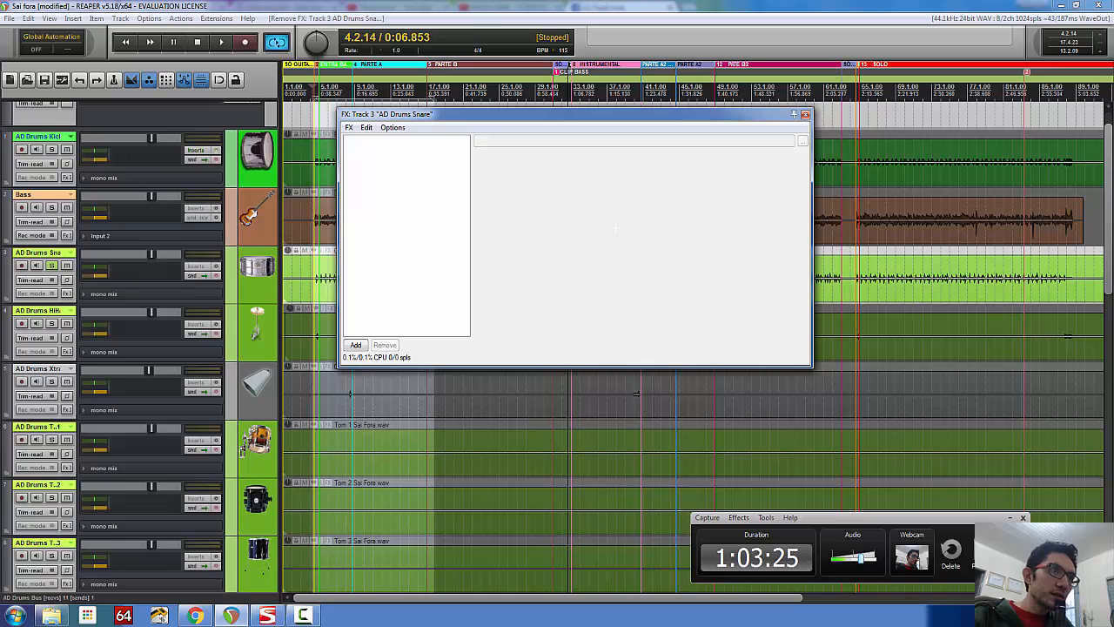
click(805, 115)
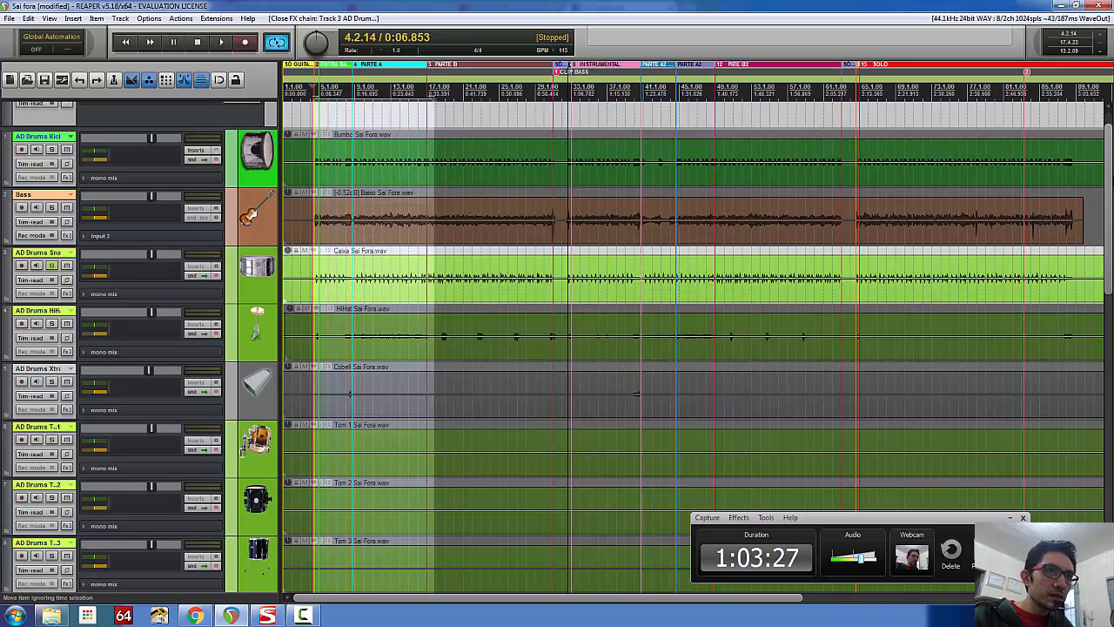
drag(1110, 187, 1108, 122)
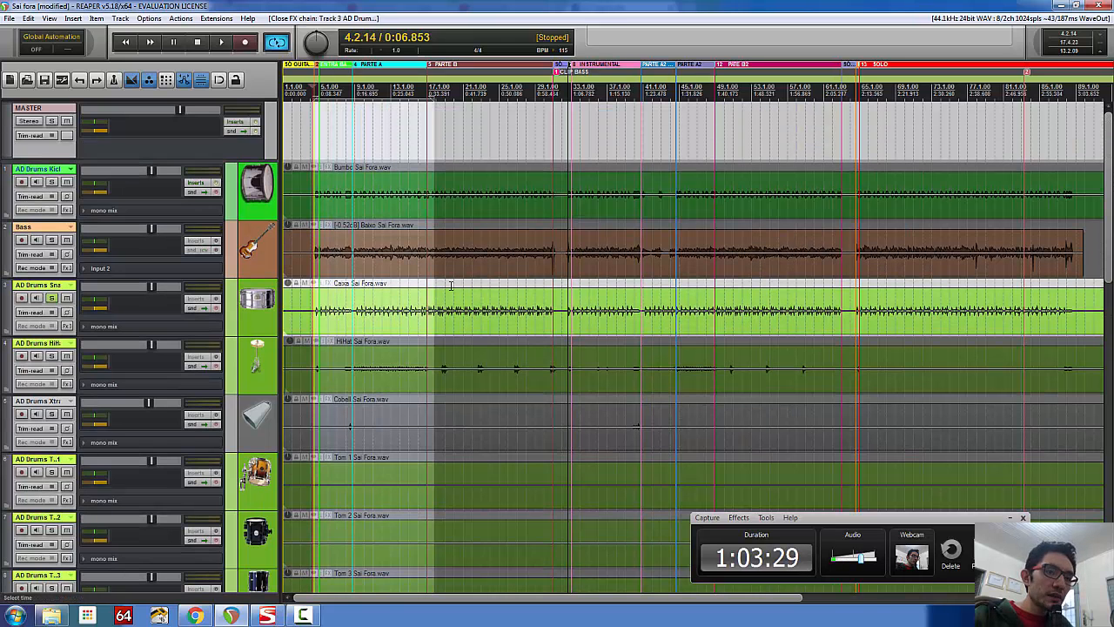